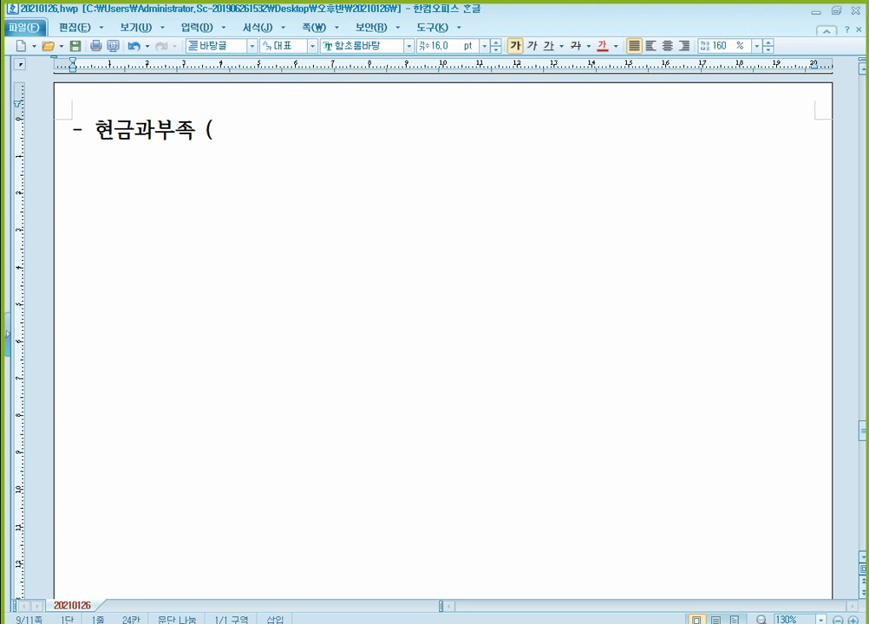
Complete the 현금과부족 heading with "(미결산항목- 결산시 잔액 제거)" and add the line "(차변계정)" below it.
{"action": "type", "text": "미결산하"}
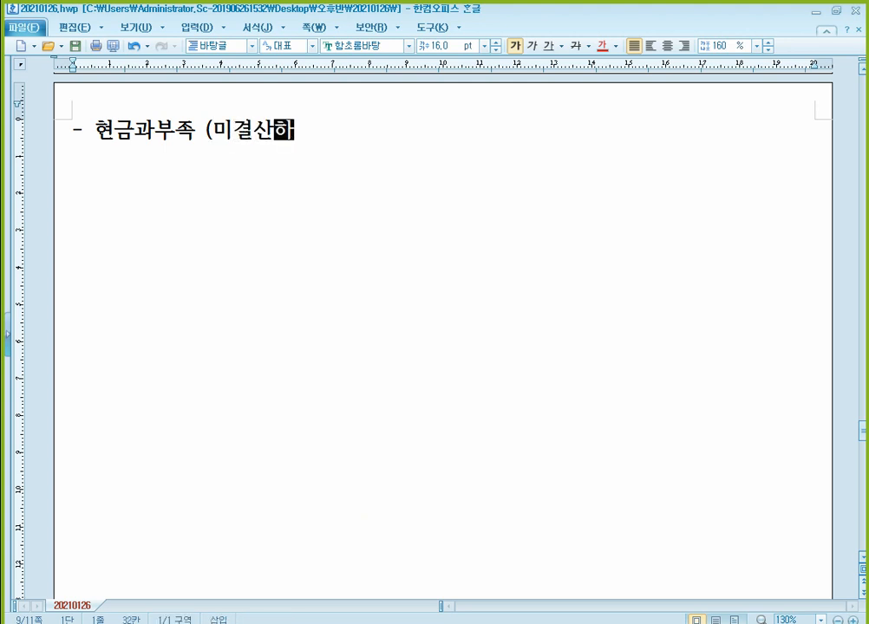
{"action": "type", "text": "항목-"}
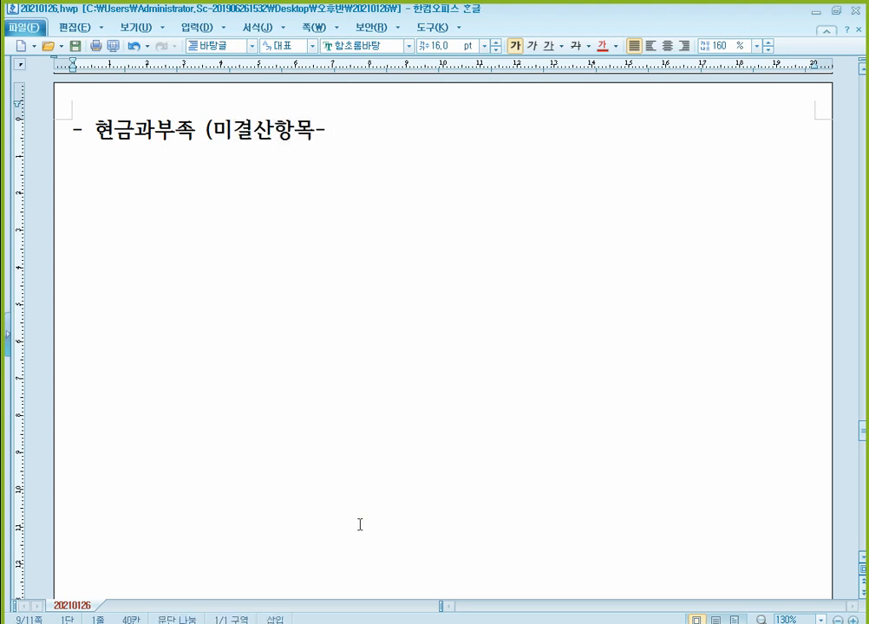
{"action": "type", "text": " 결산시 잔"}
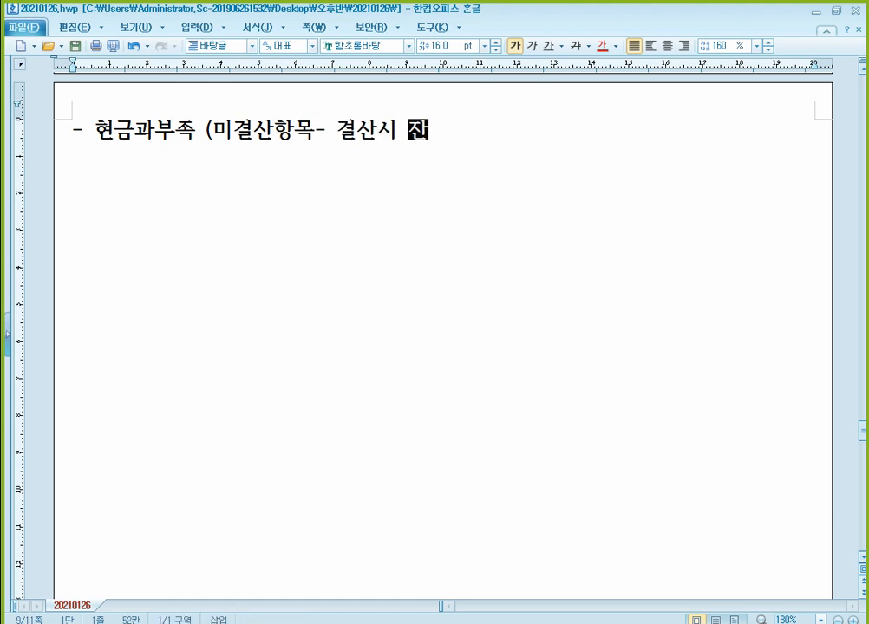
{"action": "type", "text": "액 제거"}
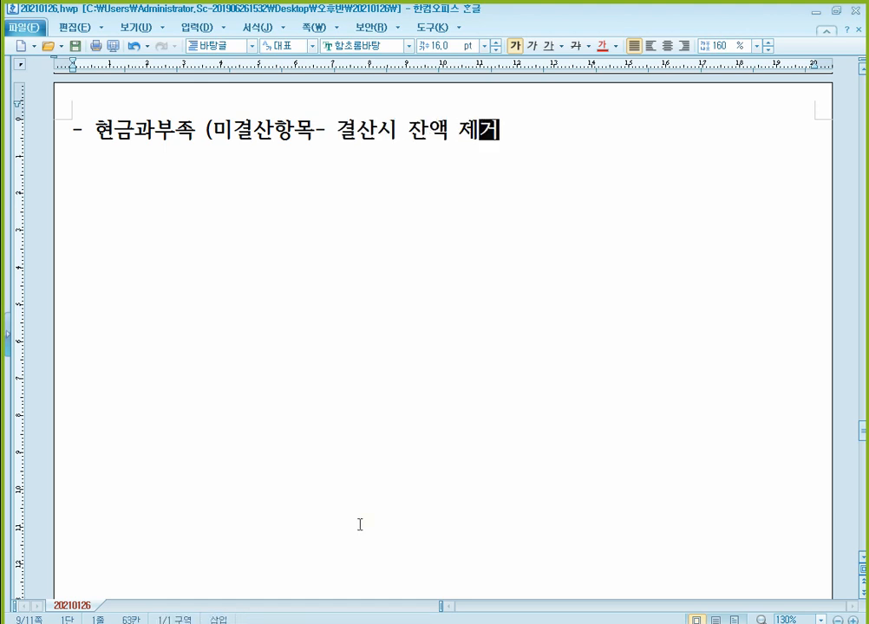
{"action": "type", "text": ")"}
{"action": "key", "text": "Return"}
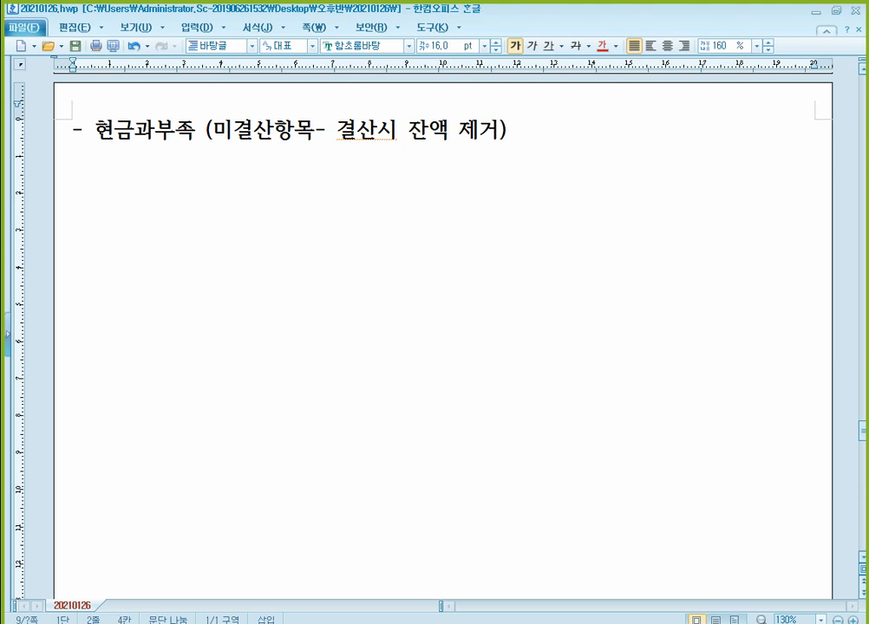
{"action": "type", "text": "(  차변계정)"}
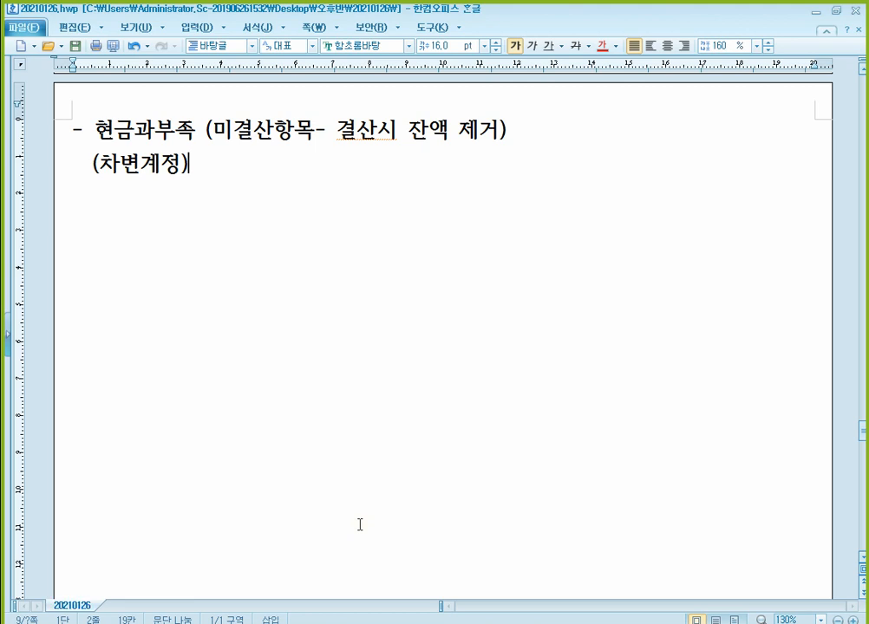
{"action": "key", "text": "Return"}
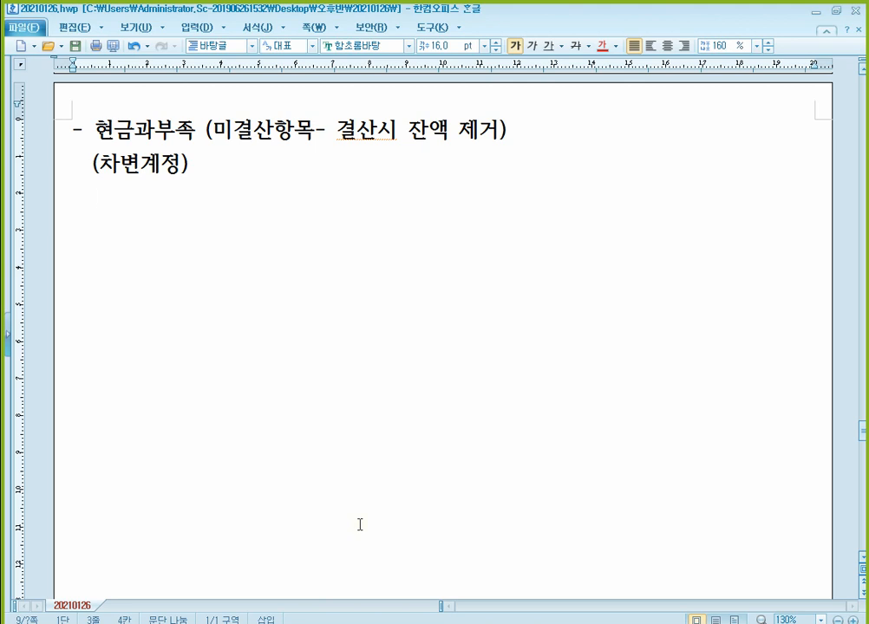
Write the example line "ex) 차변 잔액 (+) : 부족시 => 제거 (대변) 현금과부족" under the (차변계정) line.
{"action": "type", "text": "ㄷ"}
{"action": "key", "text": "BackSpace"}
{"action": "type", "text": "ex) 참"}
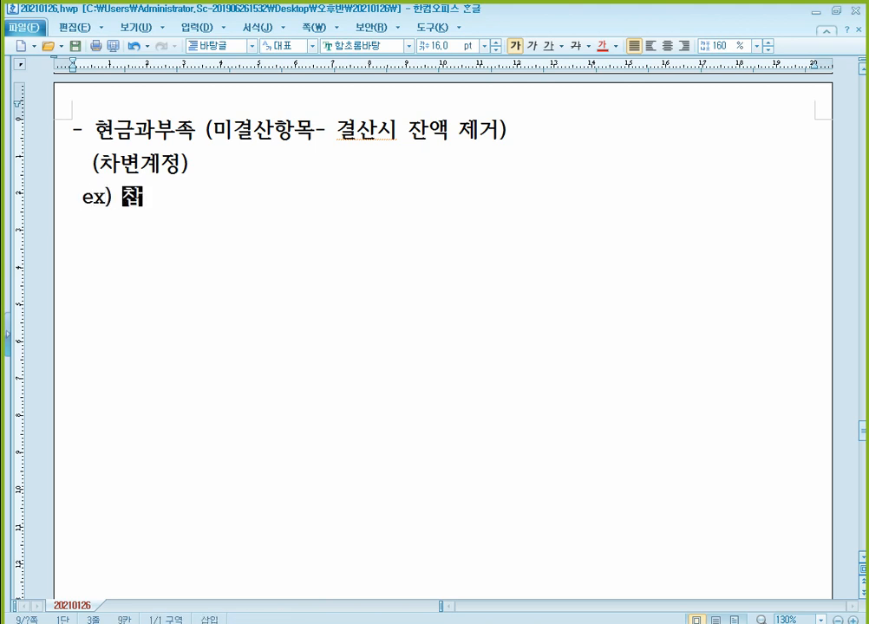
{"action": "type", "text": "변 잔액 "}
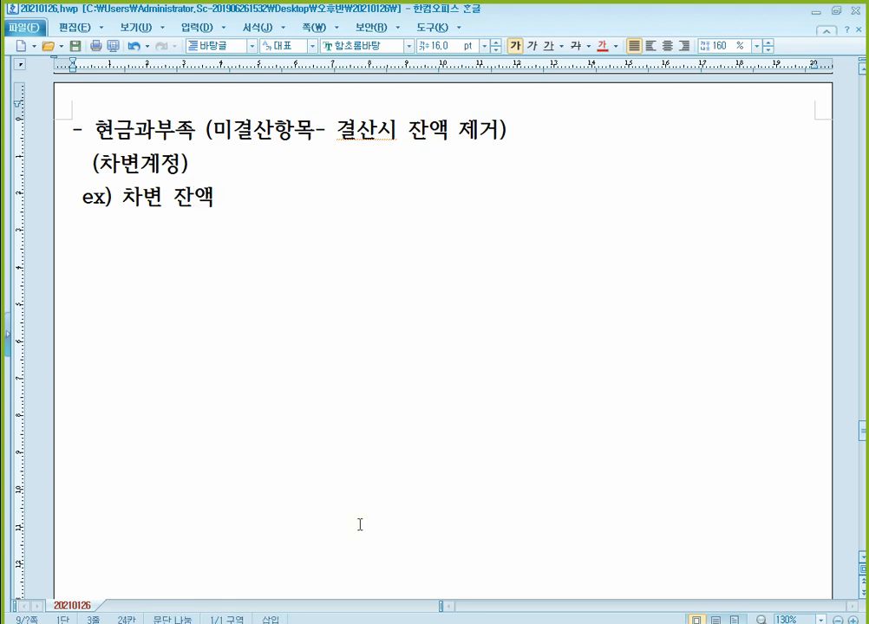
{"action": "type", "text": "("}
{"action": "type", "text": "+) : "}
{"action": "type", "text": "부족하"}
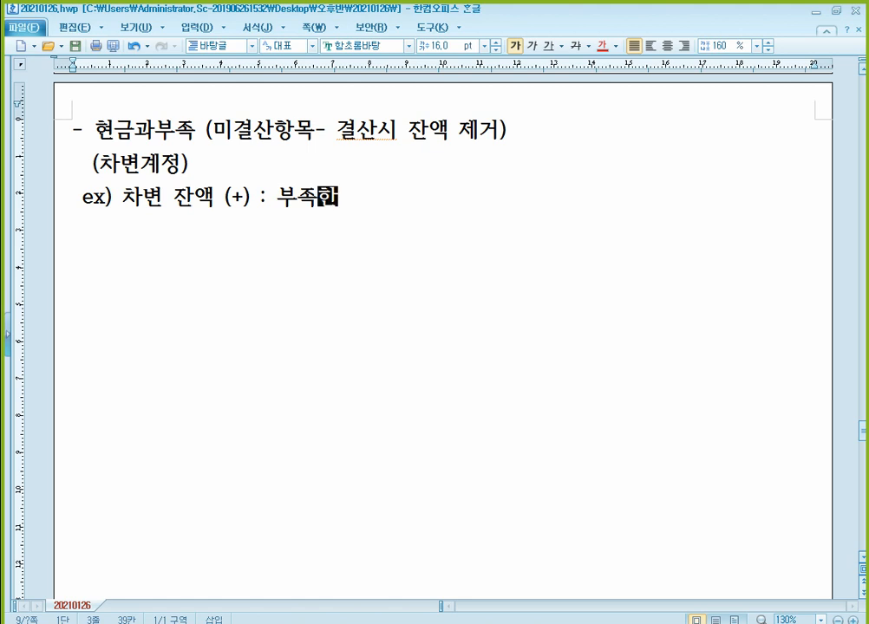
{"action": "type", "text": "ㄴ"}
{"action": "key", "text": "BackSpace"}
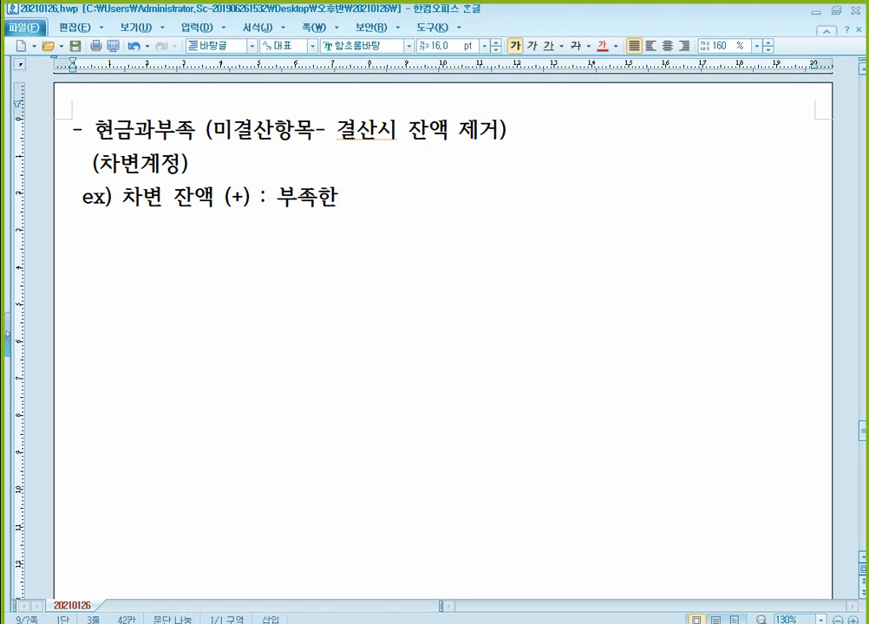
{"action": "key", "text": "BackSpace"}
{"action": "type", "text": "시 ="}
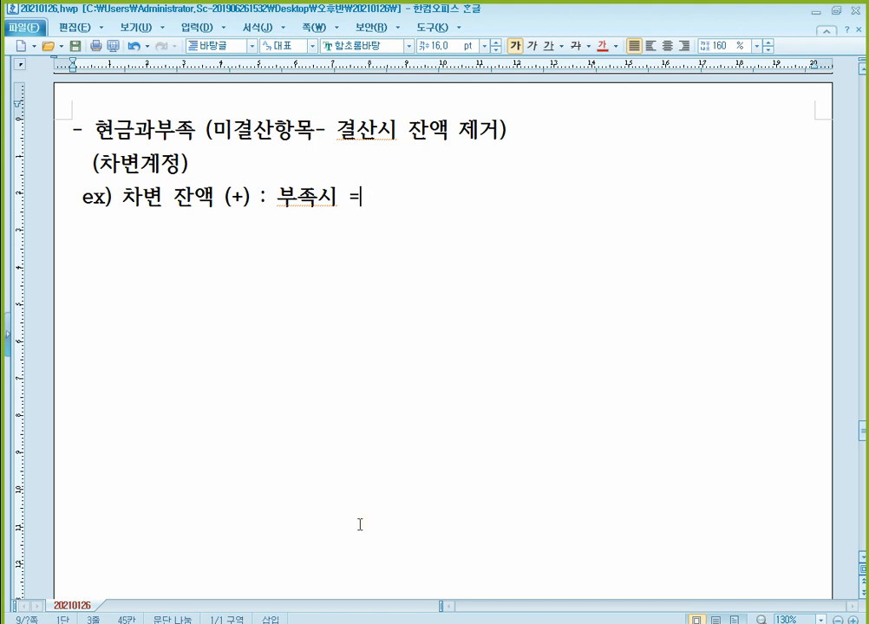
{"action": "type", "text": "> ㅈ제거 "}
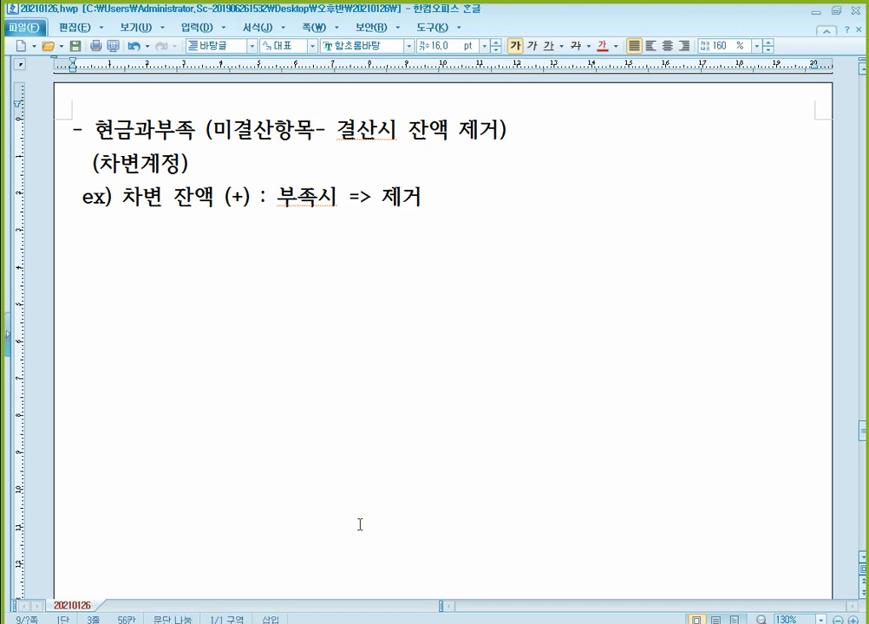
{"action": "type", "text": "(대변"}
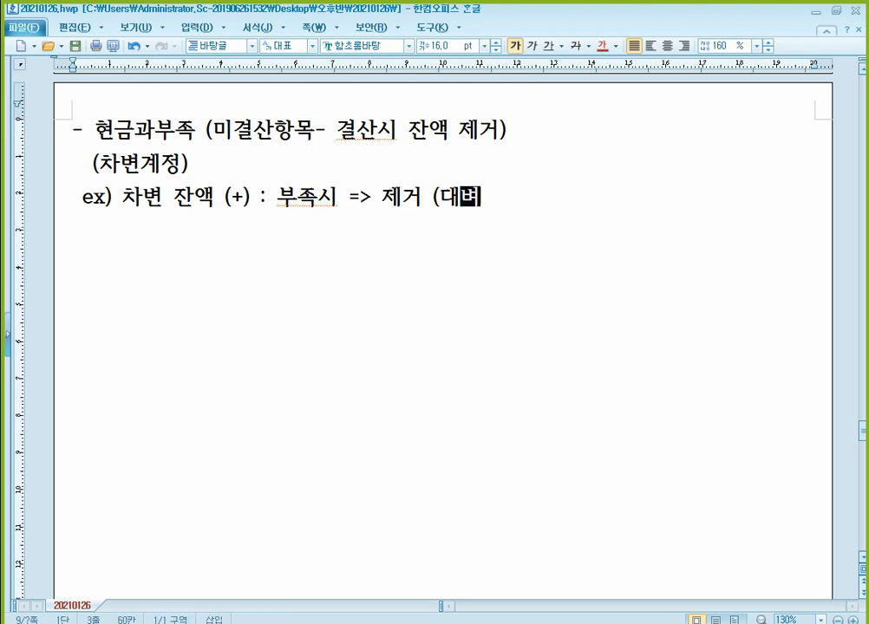
{"action": "type", "text": ") 혀현금과"}
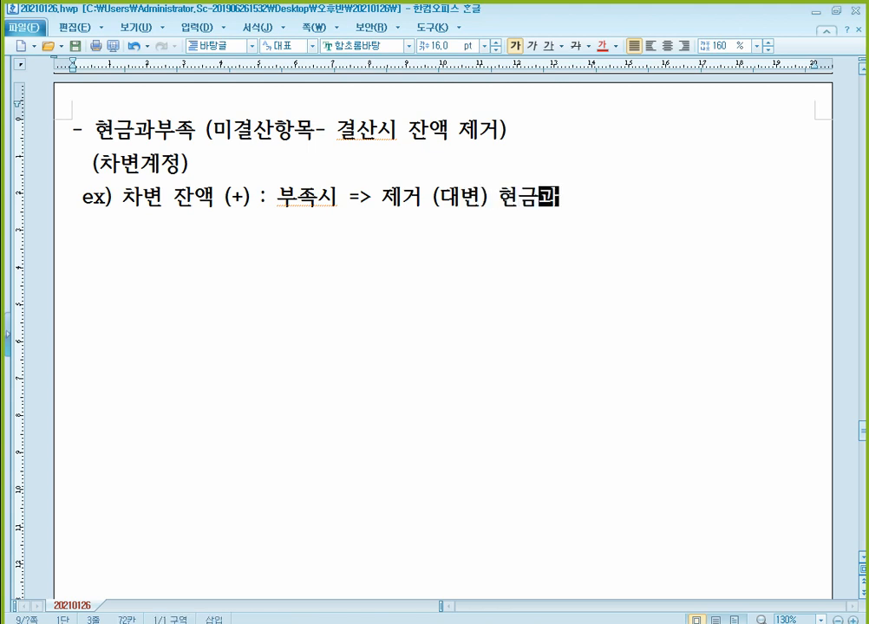
{"action": "type", "text": "부조ㄱ"}
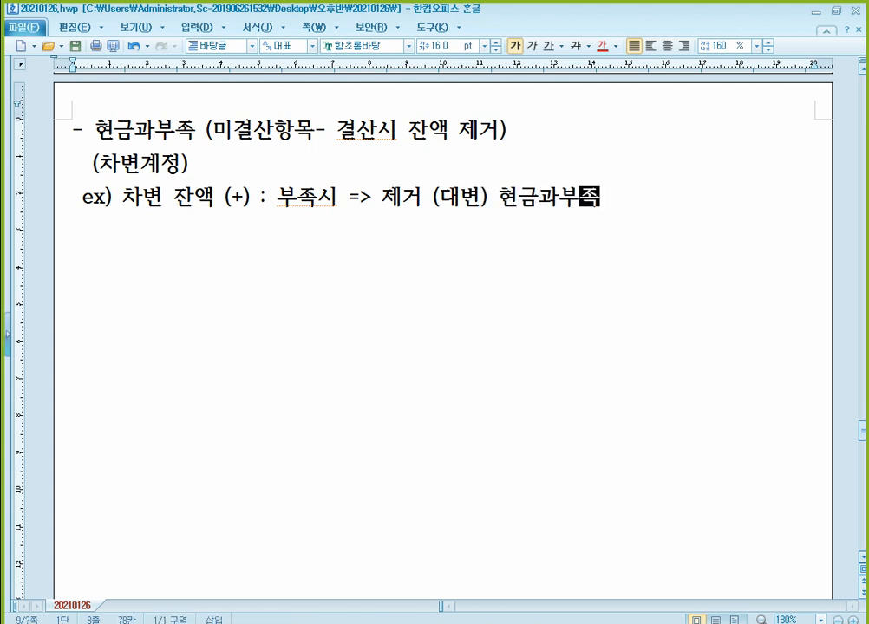
Add a second example line "차변 잔액 (-) : 과잉시 => 제거 (차변) 현금과부족" aligned under the first.
{"action": "key", "text": "Return"}
{"action": "type", "text": "차변"}
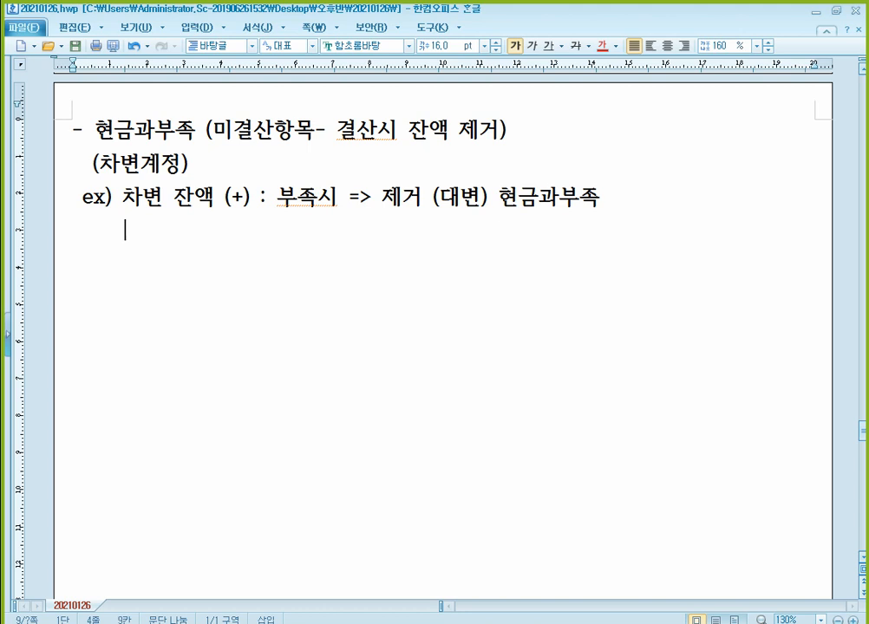
{"action": "type", "text": " 잔액 "}
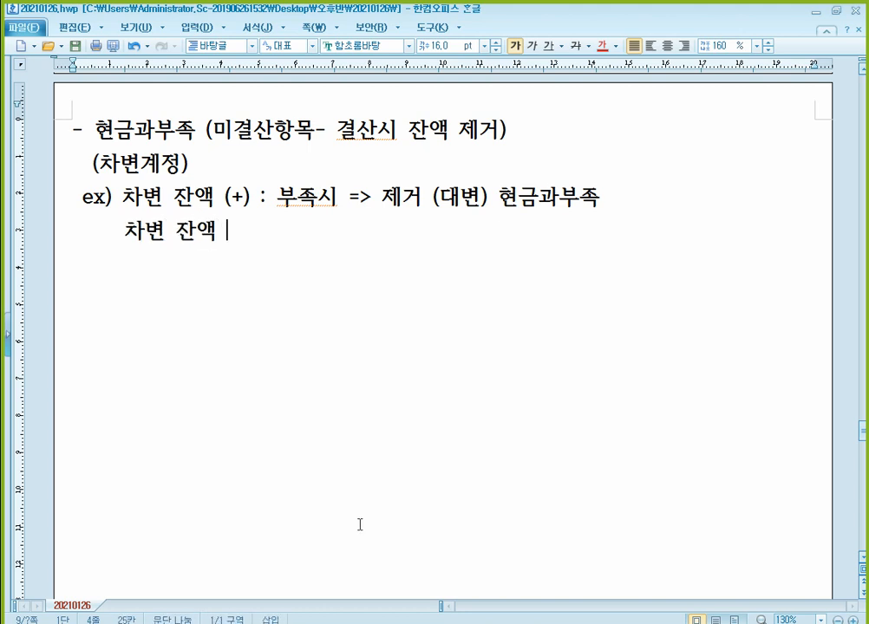
{"action": "type", "text": "(-) : 과잉시"}
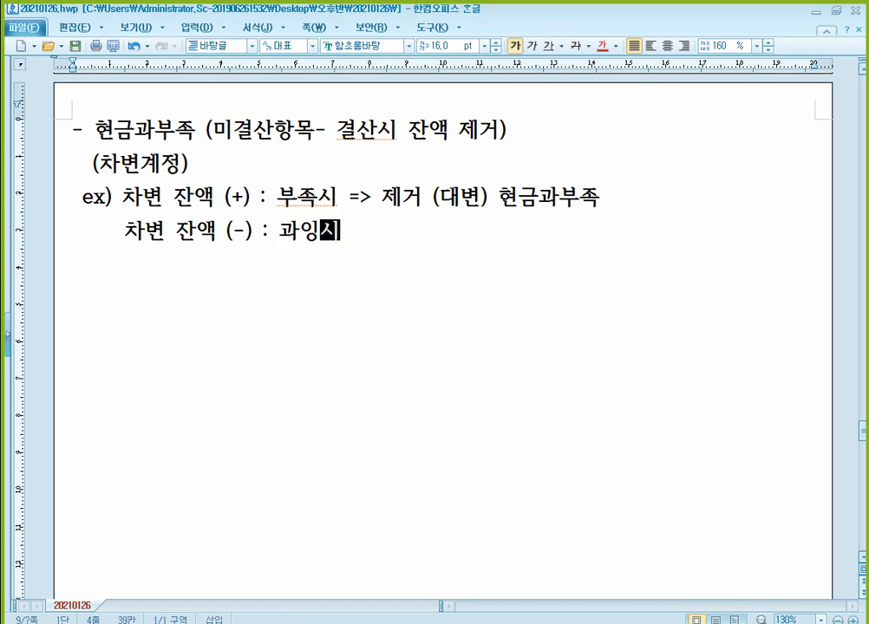
{"action": "type", "text": " => 제거 ("}
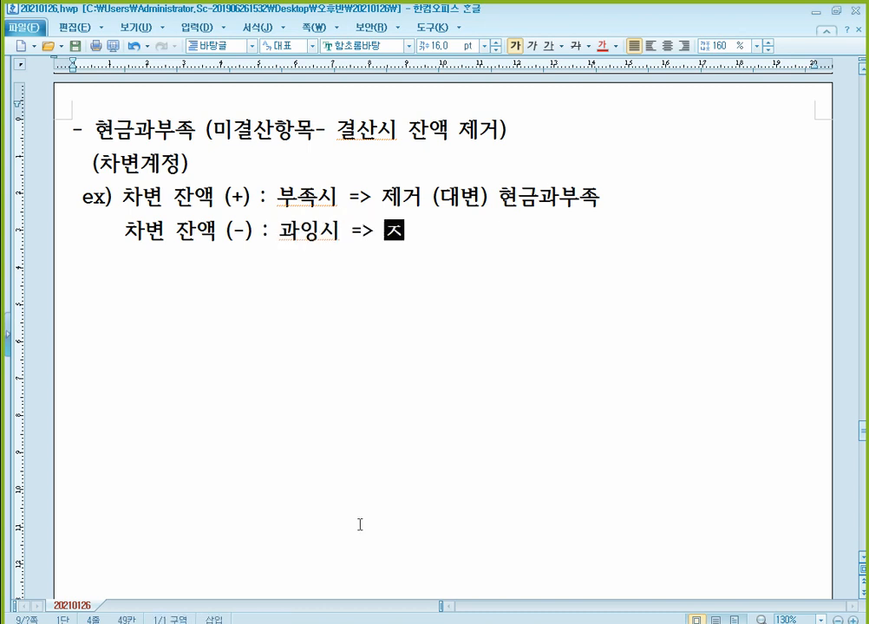
{"action": "type", "text": "차변"}
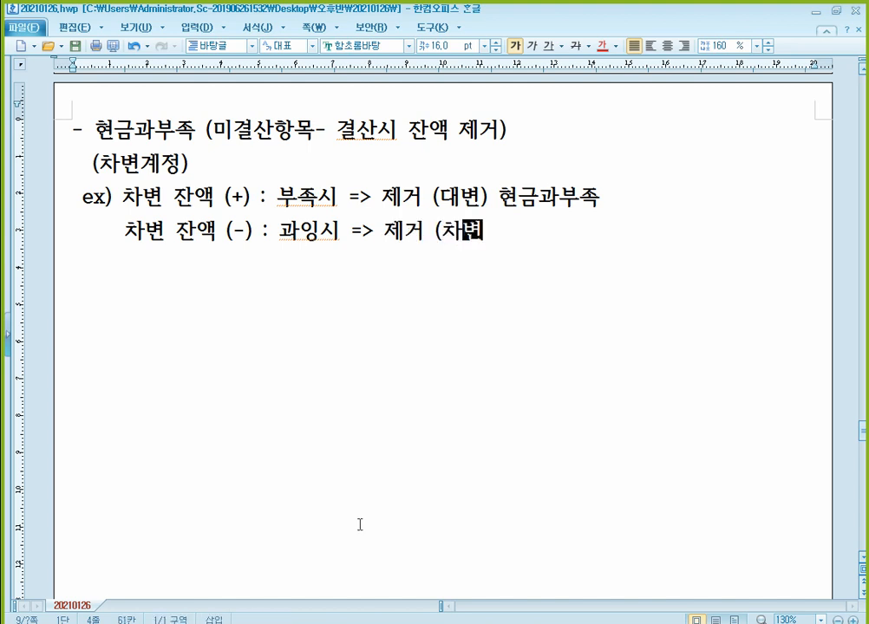
{"action": "type", "text": ") 현금과부족"}
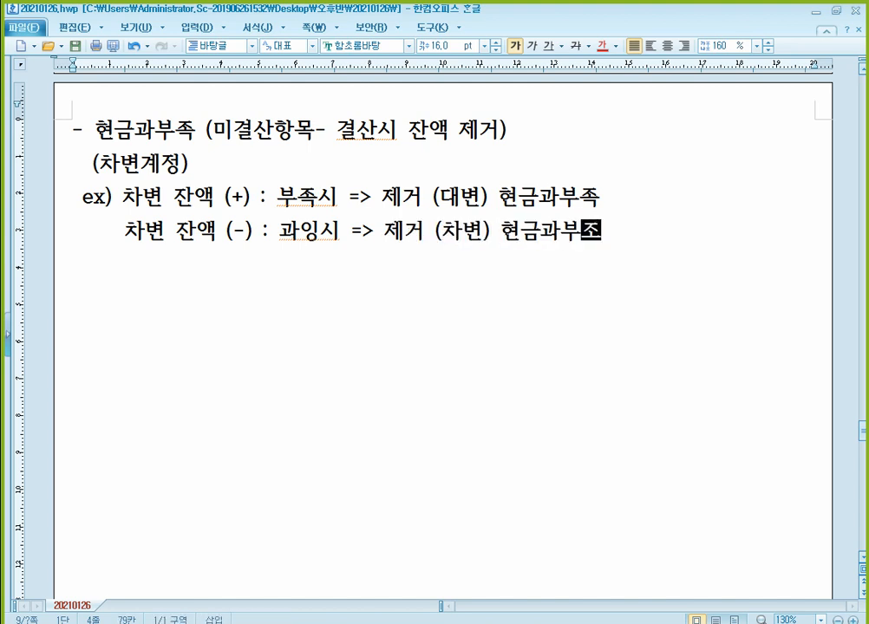
{"action": "key", "text": "shift+Left"}
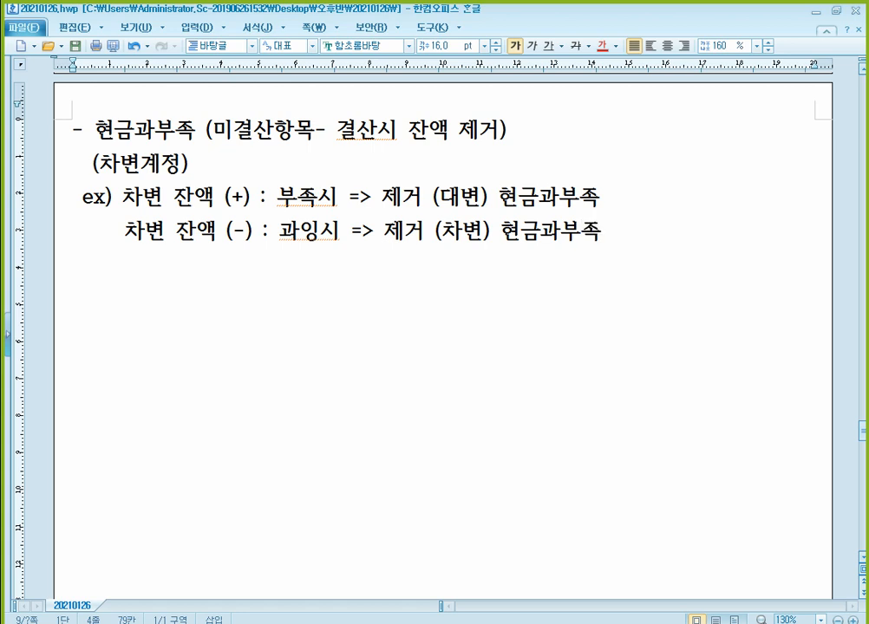
{"action": "key", "text": "shift+Left"}
Switch to KcLep, open 일반전표입력 (general voucher entry) and set the voucher date to December 30.
{"action": "key", "text": "alt+Tab"}
{"action": "left_click", "coordinate": [116, 141]}
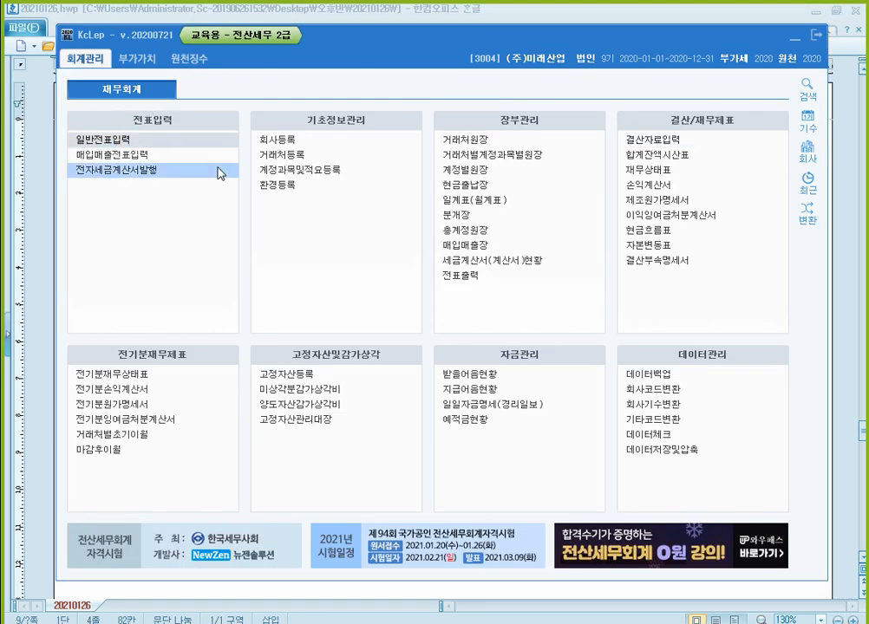
{"action": "type", "text": "12"}
{"action": "key", "text": "Return"}
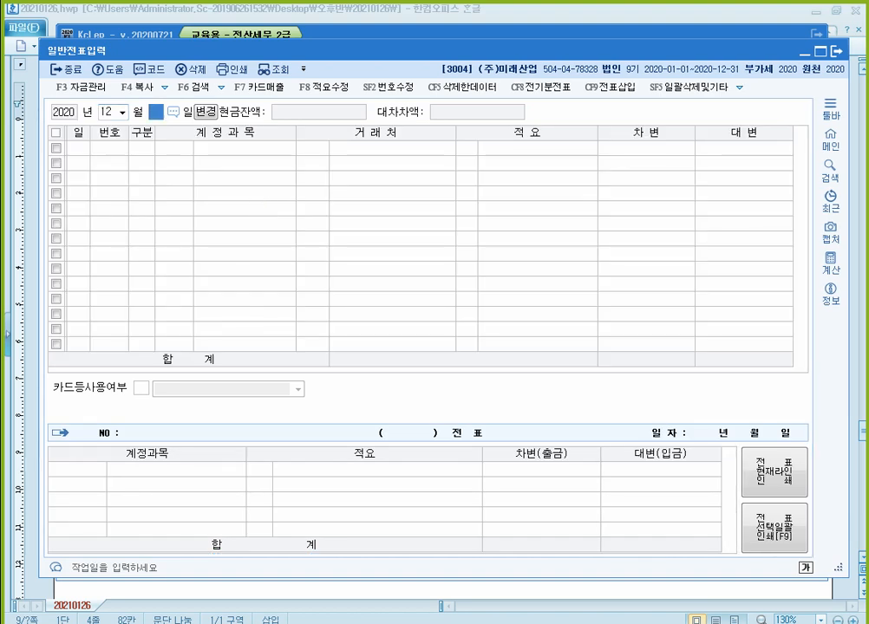
{"action": "type", "text": "30"}
{"action": "key", "text": "Return"}
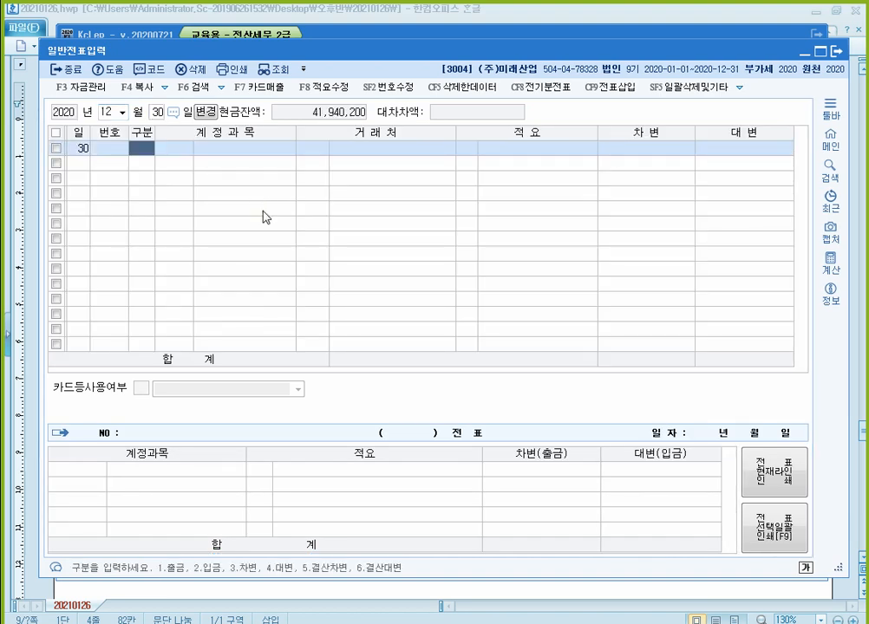
{"action": "type", "text": "3"}
{"action": "key", "text": "Return"}
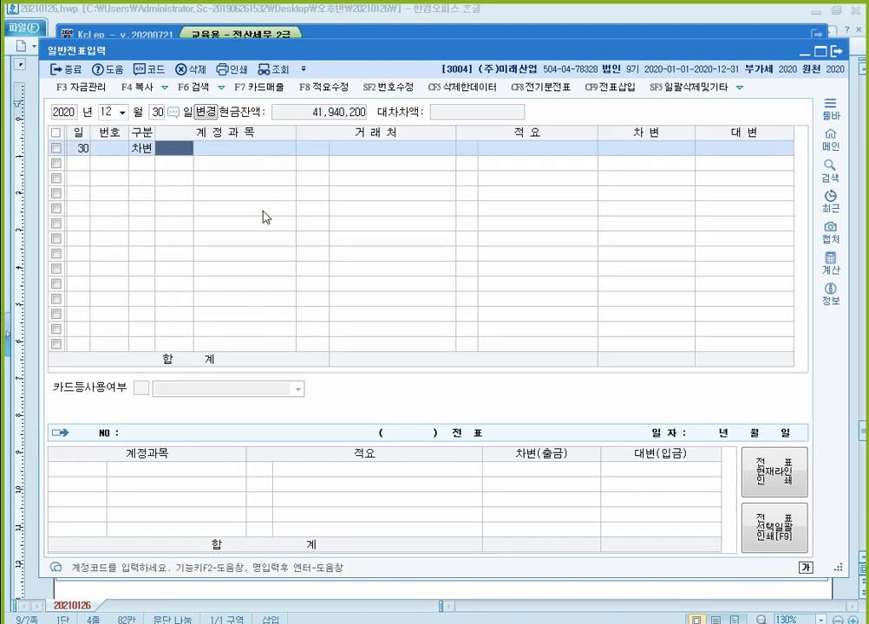
{"action": "key", "text": "shift+Tab"}
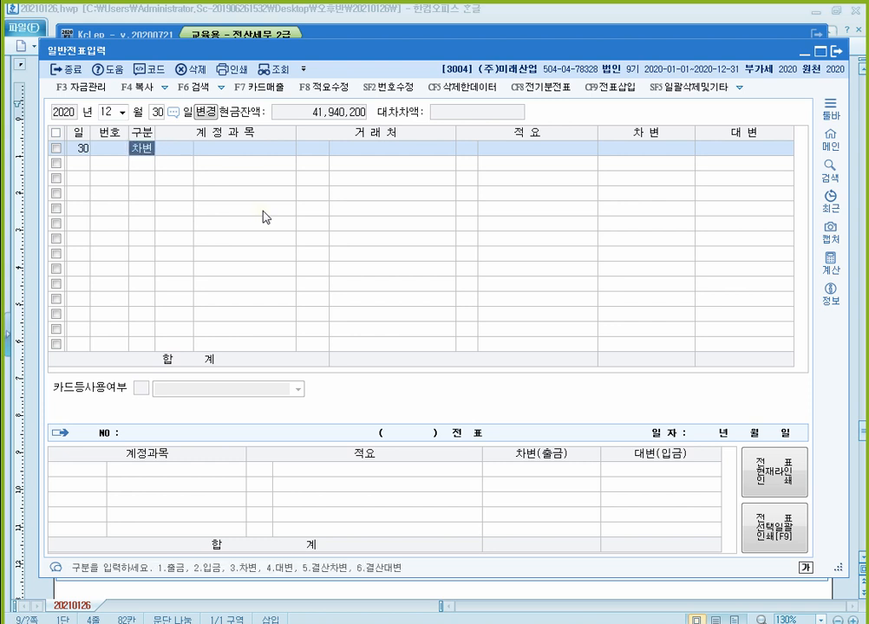
Enter the voucher's first line as 대변 (credit) with account 101 현금 and an amount of 1,000,000.
{"action": "type", "text": "4"}
{"action": "key", "text": "Return"}
{"action": "type", "text": "101"}
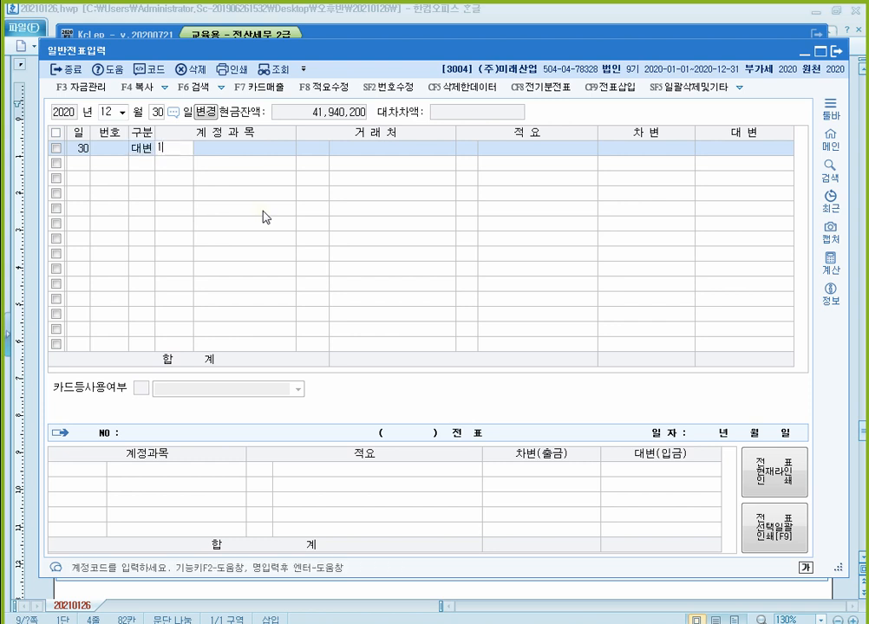
{"action": "key", "text": "Return"}
{"action": "key", "text": "Return"}
{"action": "key", "text": "Return"}
{"action": "type", "text": "1000000"}
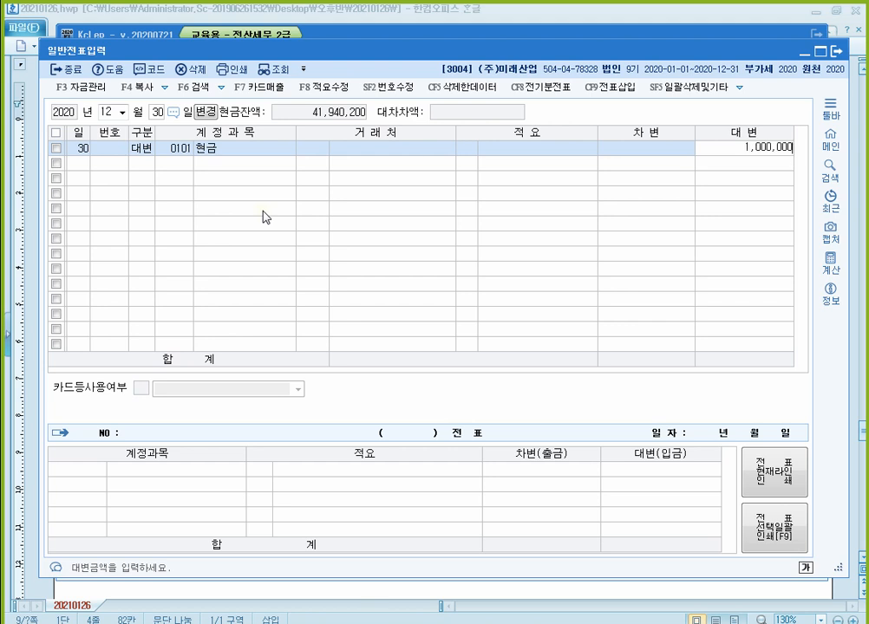
{"action": "key", "text": "Return"}
Add a 차변 (debit) line with account 0141 현금과부족 from the account code lookup, for 1,000,000.
{"action": "type", "text": "3"}
{"action": "key", "text": "Return"}
{"action": "type", "text": "현금"}
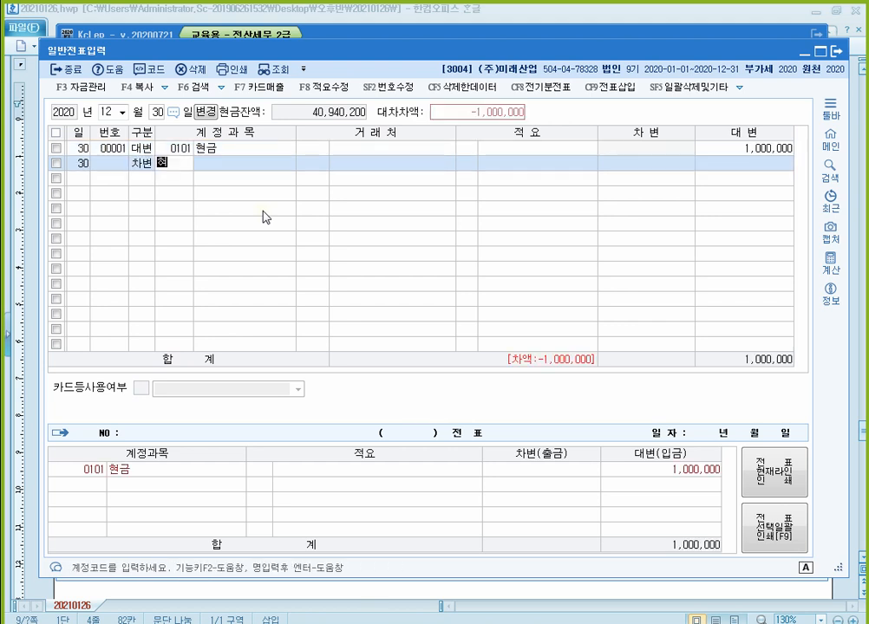
{"action": "key", "text": "Return"}
{"action": "key", "text": "BackSpace"}
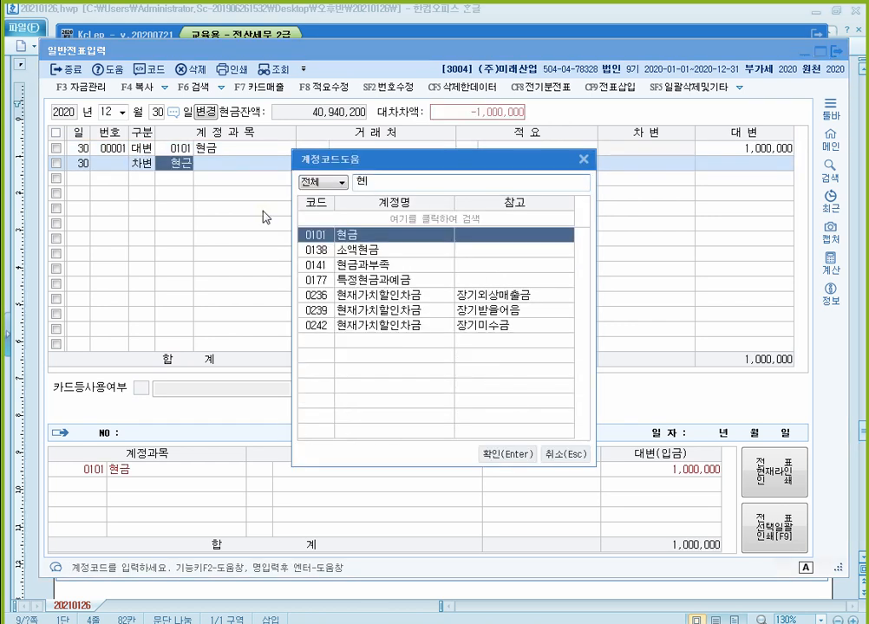
{"action": "key", "text": "Down"}
{"action": "key", "text": "Down"}
{"action": "key", "text": "Return"}
{"action": "key", "text": "Return"}
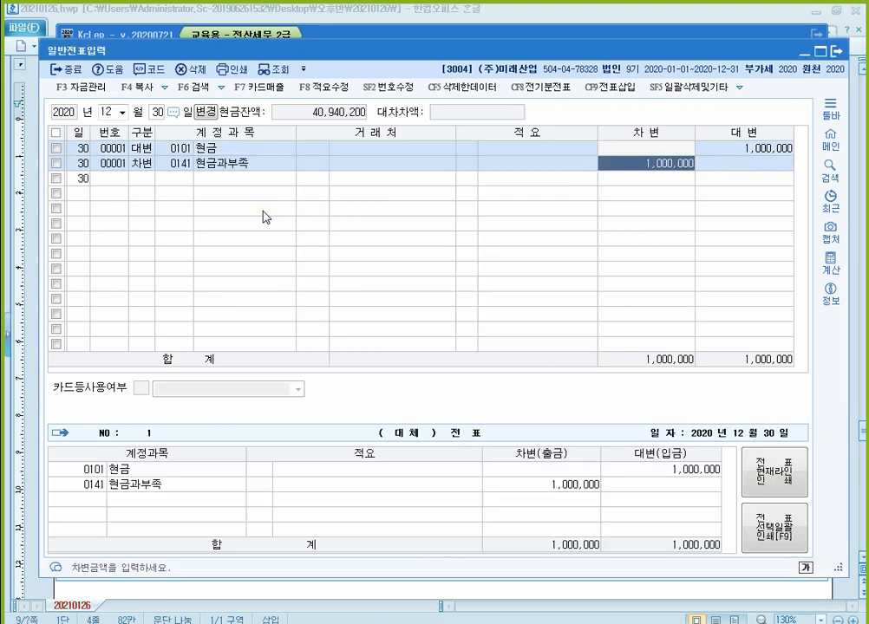
{"action": "key", "text": "Return"}
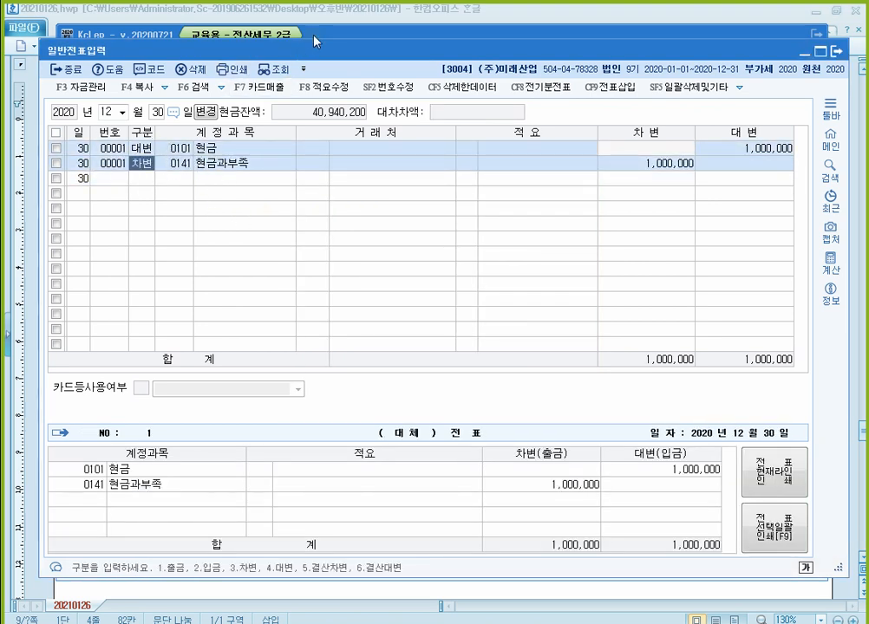
Open the 합계잔액시산표 (trial balance) from the main menu and examine the 현금과부족 balance as of December 31.
{"action": "left_click", "coordinate": [247, 31]}
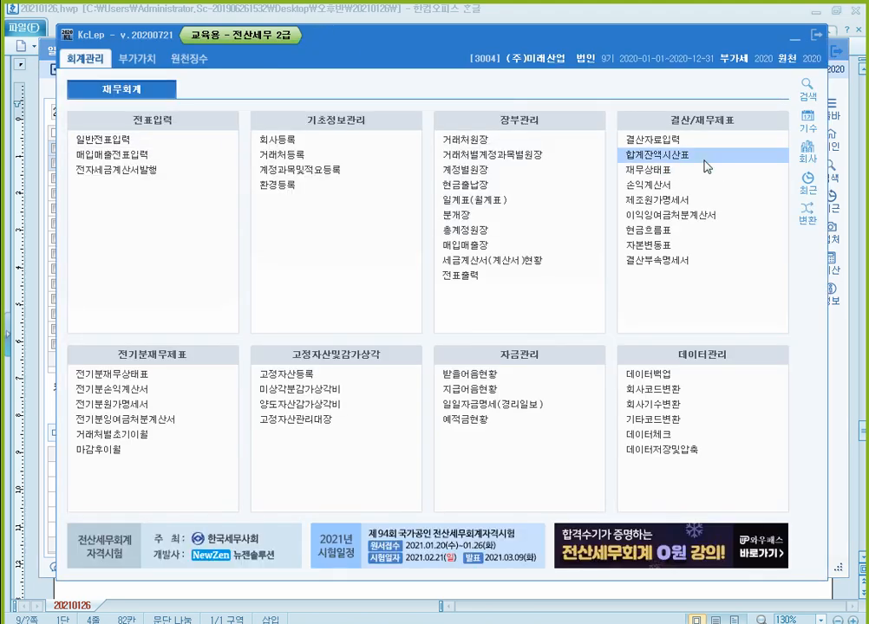
{"action": "left_click", "coordinate": [704, 158]}
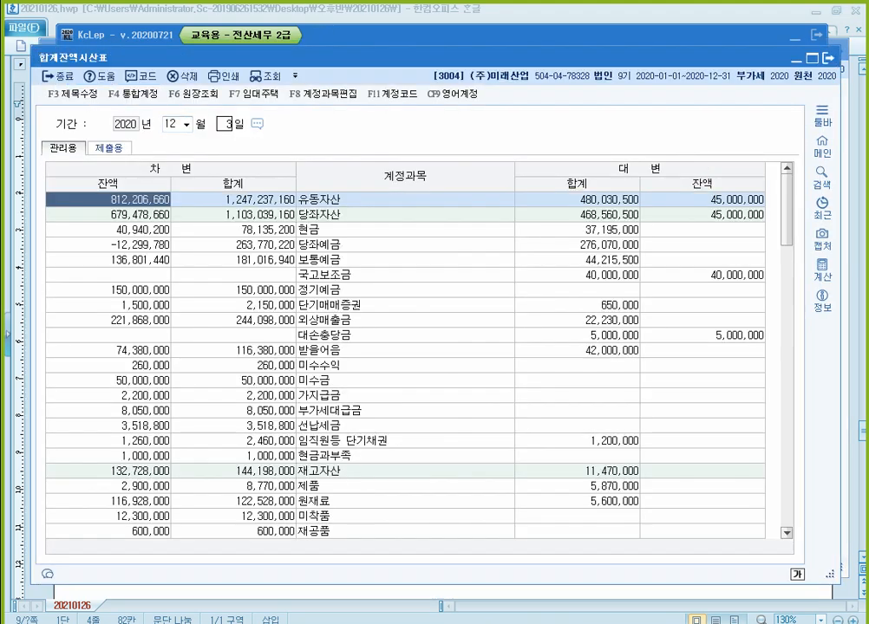
{"action": "scroll", "coordinate": [408, 391], "scroll_direction": "down", "scroll_amount": 1}
{"action": "left_click", "coordinate": [143, 410]}
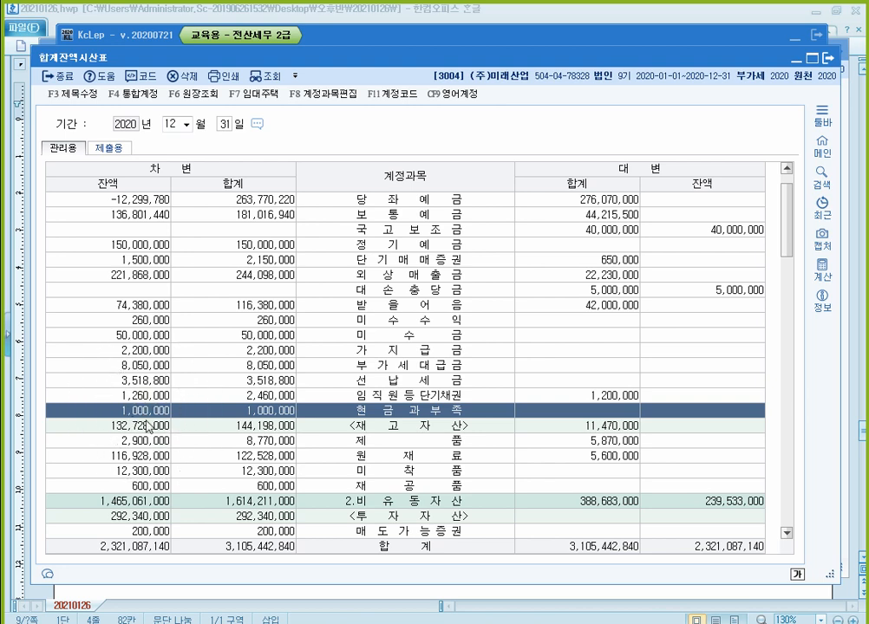
{"action": "key", "text": "Escape"}
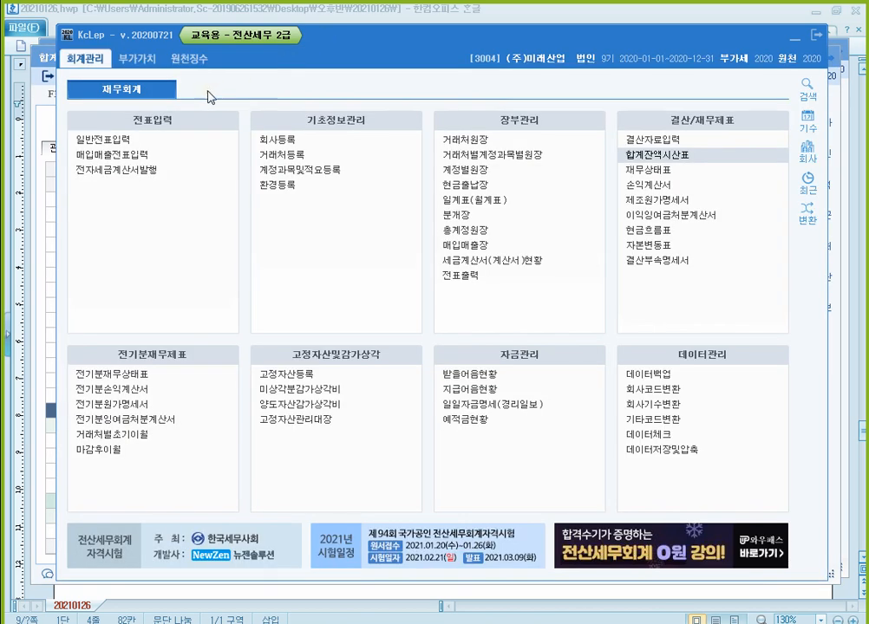
Return to 일반전표입력, set the date to December 31 and enter a 대변 (credit) line for 0141 현금과부족 of 1,000,000.
{"action": "left_click", "coordinate": [45, 43]}
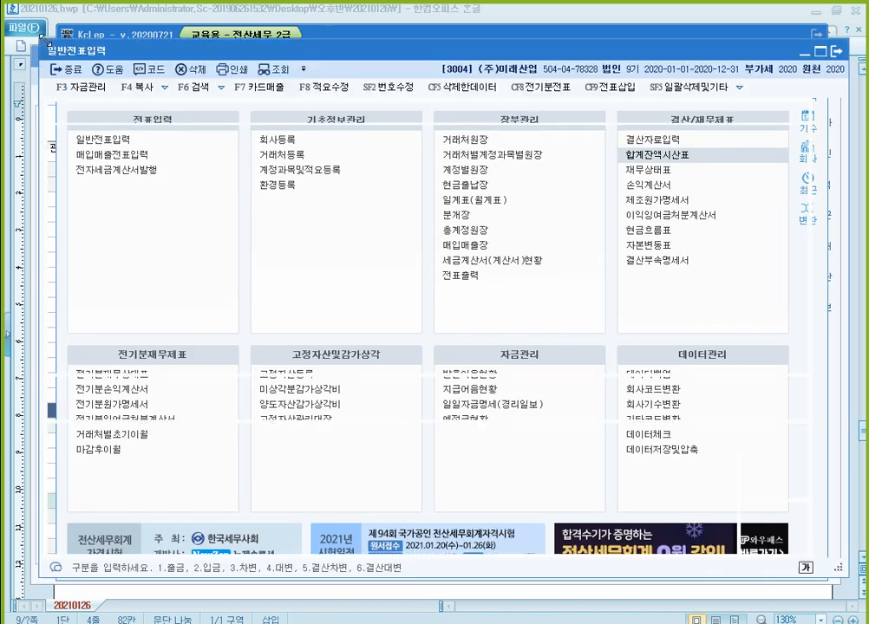
{"action": "left_click", "coordinate": [158, 116]}
{"action": "type", "text": "31"}
{"action": "left_click", "coordinate": [145, 151]}
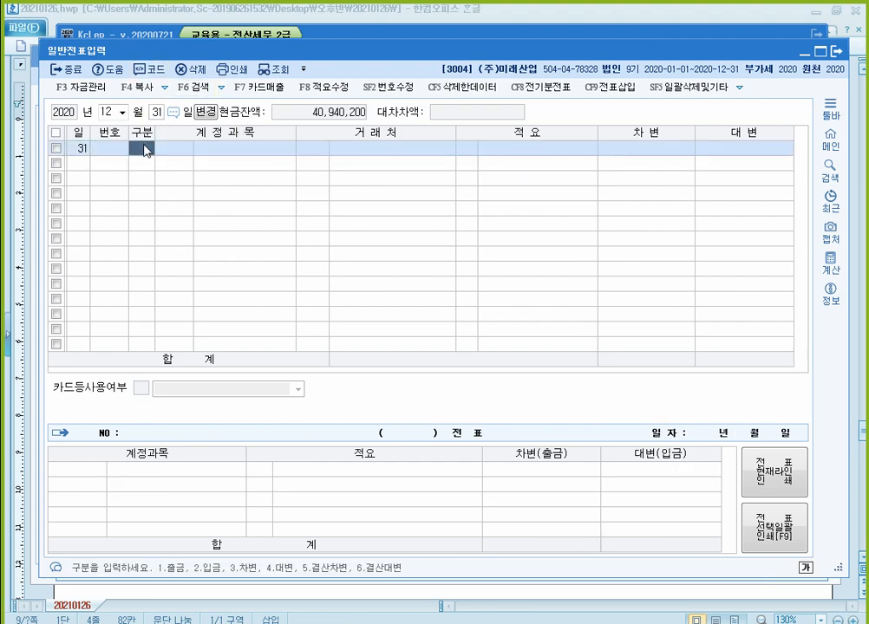
{"action": "type", "text": "4141"}
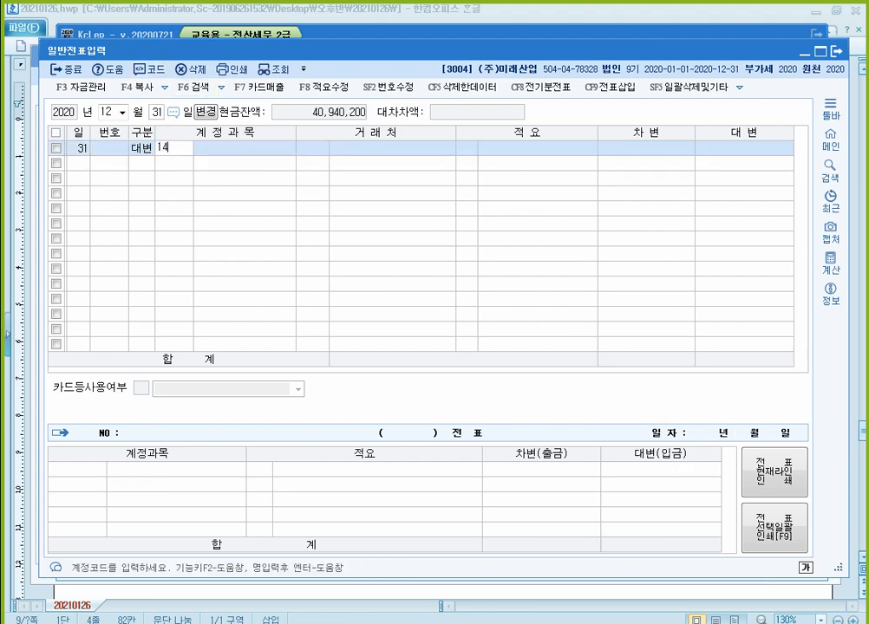
{"action": "key", "text": "Return"}
{"action": "key", "text": "Return"}
{"action": "key", "text": "Return"}
{"action": "type", "text": "1,000,000"}
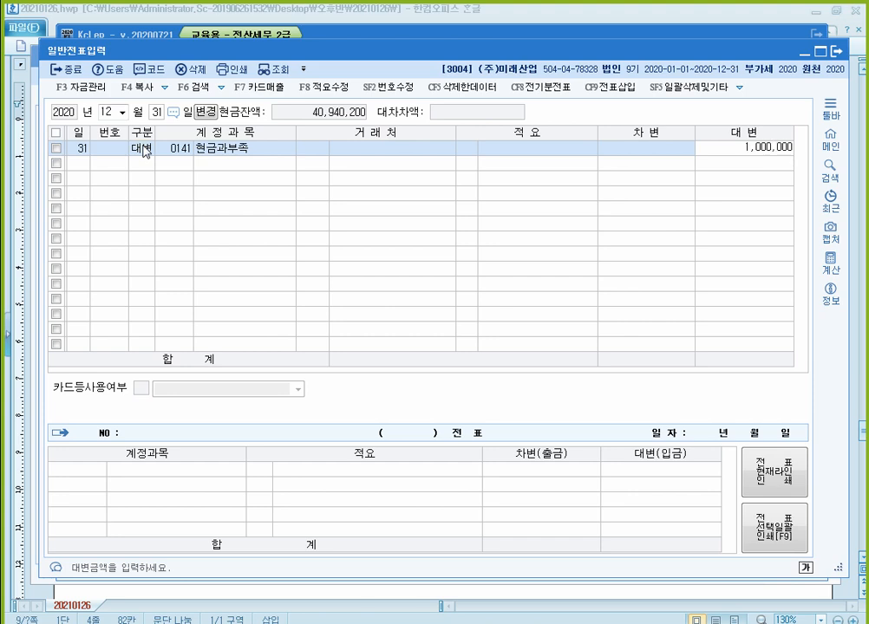
{"action": "key", "text": "Return"}
Add a 차변 (debit) line with account 0980 잡손실 for 1,000,000 to the December 31 voucher.
{"action": "type", "text": "3"}
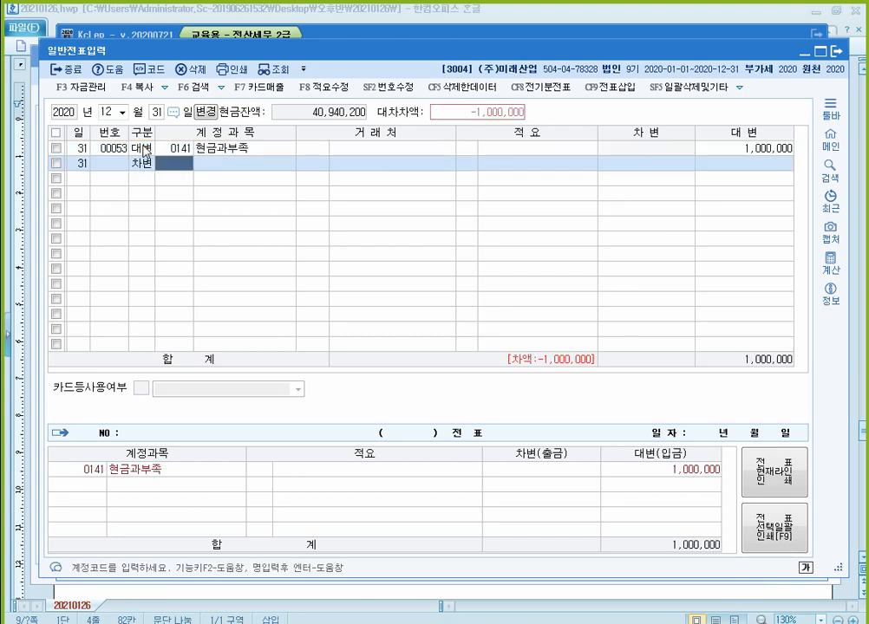
{"action": "type", "text": "잡손"}
{"action": "key", "text": "Return"}
{"action": "key", "text": "Return"}
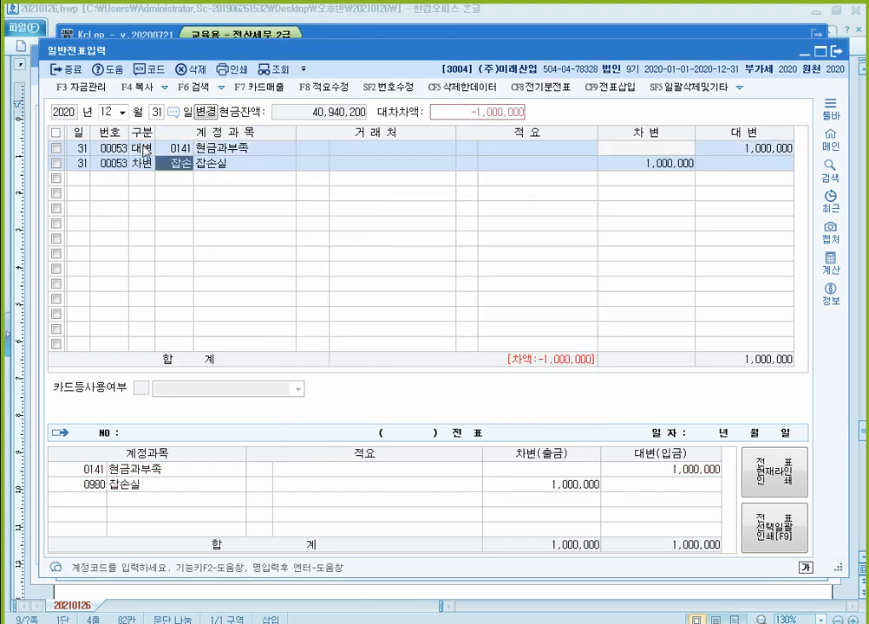
{"action": "key", "text": "Return"}
{"action": "key", "text": "Return"}
{"action": "key", "text": "Return"}
{"action": "key", "text": "Return"}
{"action": "key", "text": "Return"}
{"action": "key", "text": "Up"}
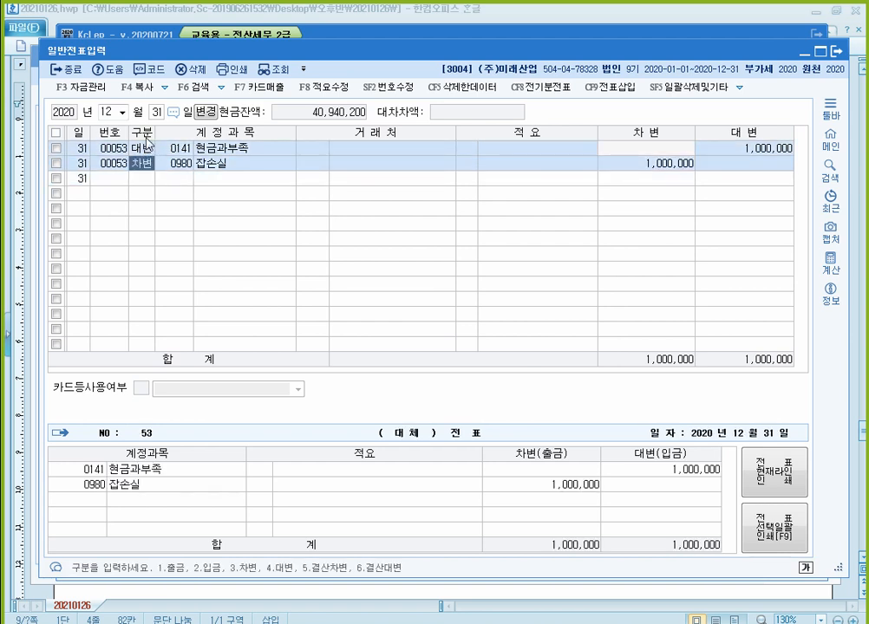
{"action": "key", "text": "Up"}
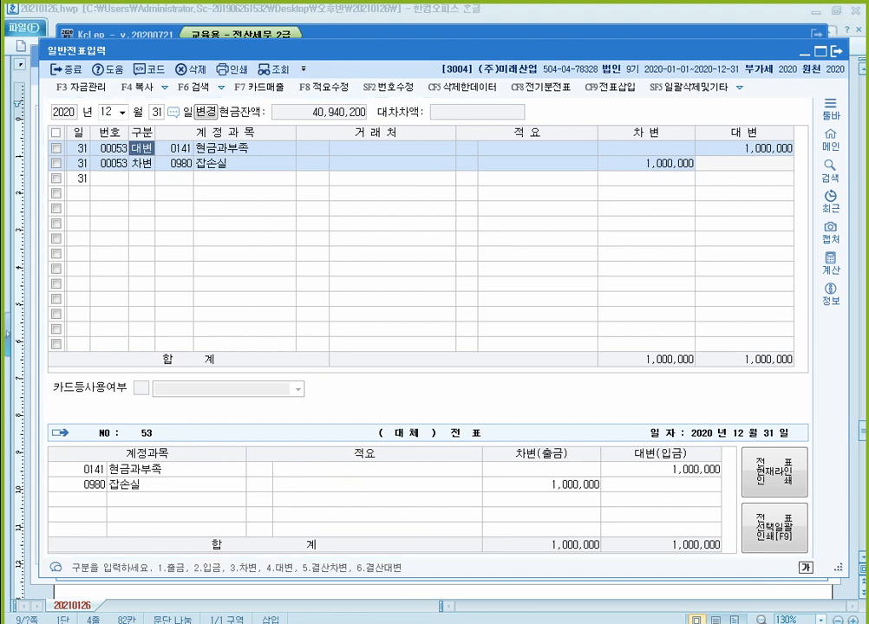
Reload the 합계잔액시산표 for December 31 and examine the 현금과부족 row.
{"action": "key", "text": "Escape"}
{"action": "left_click", "coordinate": [657, 155]}
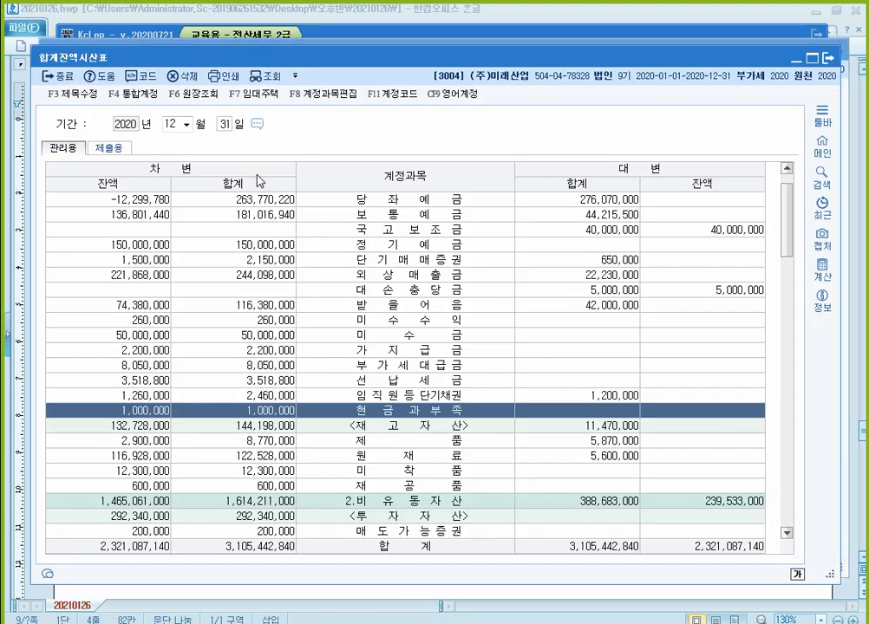
{"action": "left_click", "coordinate": [226, 123]}
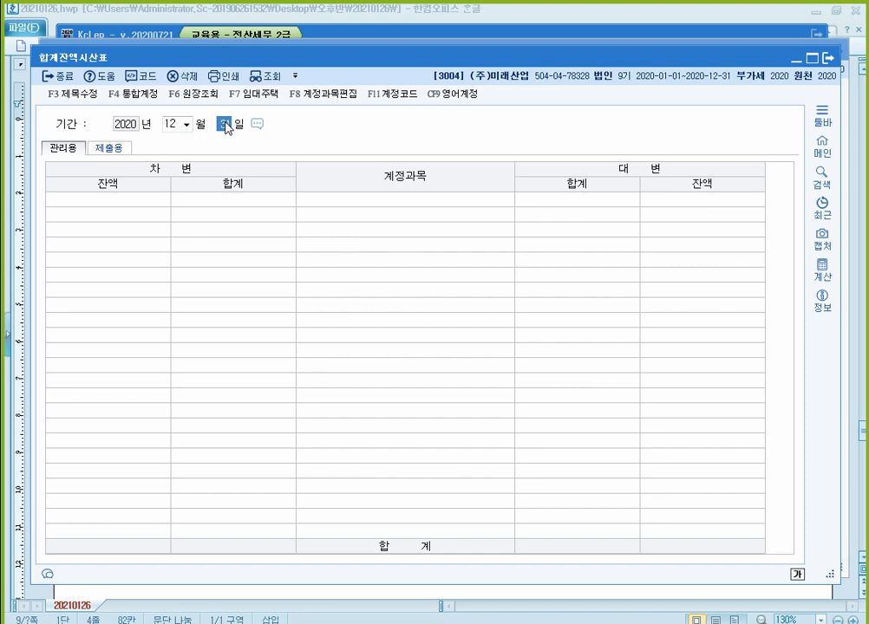
{"action": "key", "text": "Return"}
{"action": "left_click", "coordinate": [257, 452]}
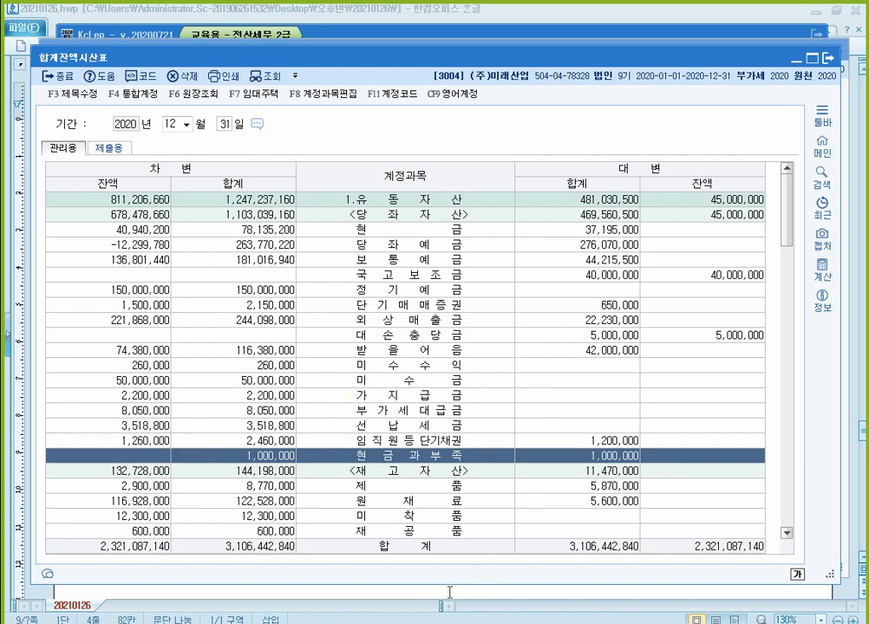
Return to 일반전표입력 and delete both lines of the December 31 voucher.
{"action": "key", "text": "alt+Tab"}
{"action": "left_click", "coordinate": [56, 133]}
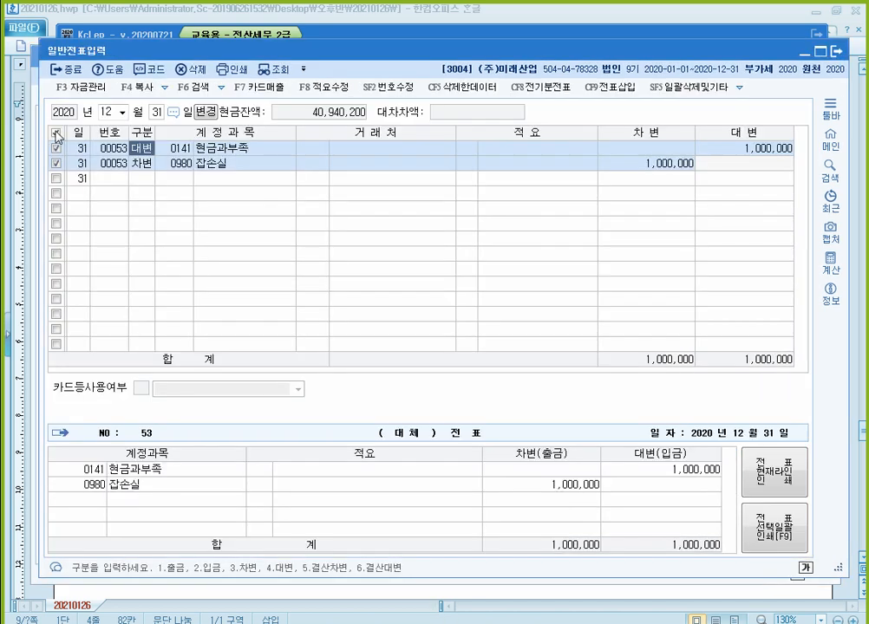
{"action": "left_click", "coordinate": [186, 88]}
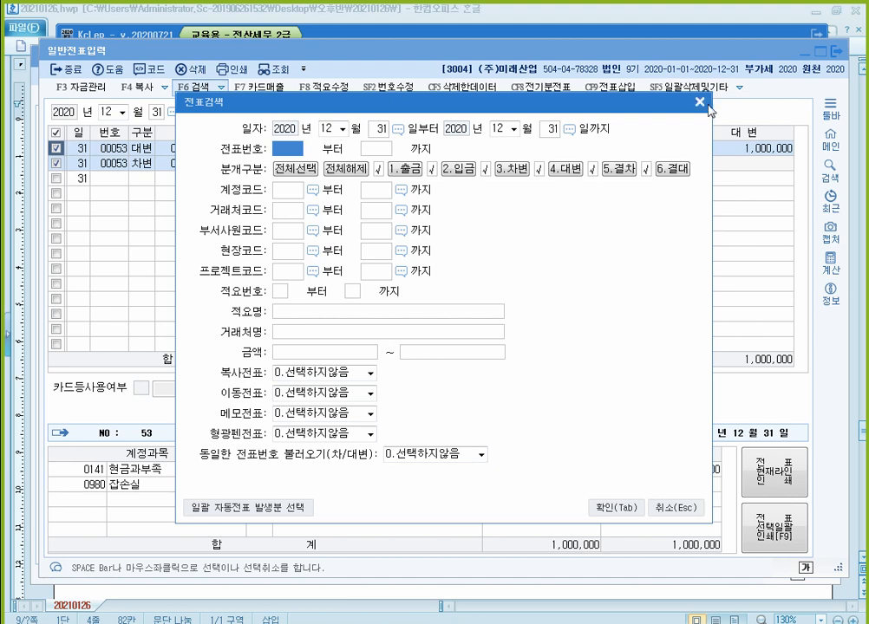
{"action": "key", "text": "Escape"}
{"action": "left_click", "coordinate": [192, 69]}
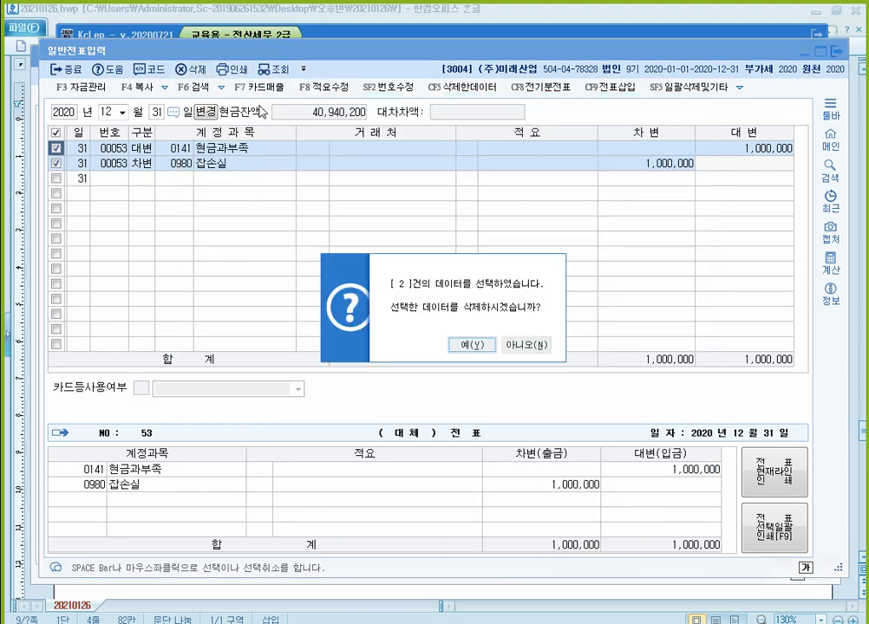
{"action": "left_click", "coordinate": [471, 343]}
Bring up the December 30 voucher and change its 0101 현금 line to 차변 (debit).
{"action": "left_click", "coordinate": [158, 111]}
{"action": "type", "text": "30"}
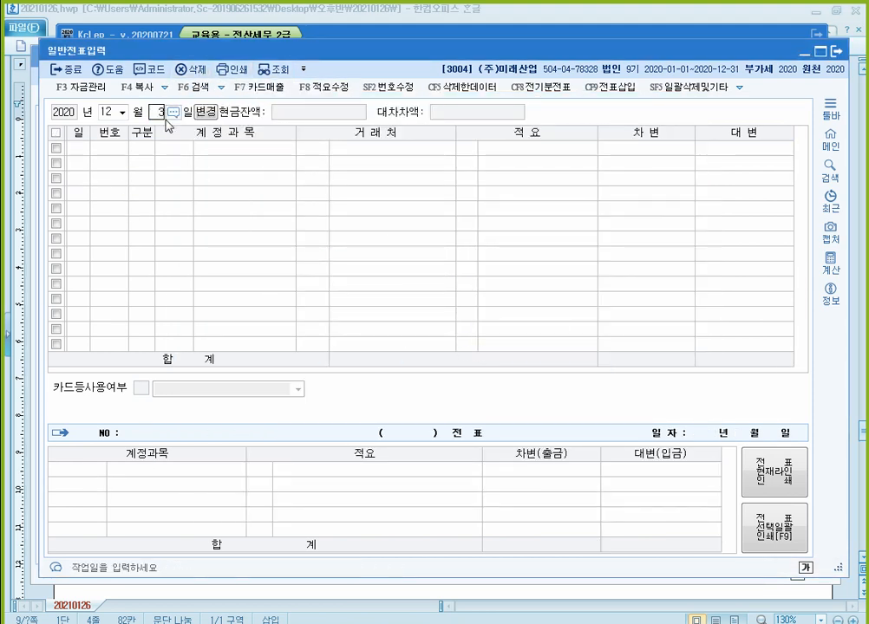
{"action": "key", "text": "Return"}
{"action": "key", "text": "Up"}
{"action": "key", "text": "Up"}
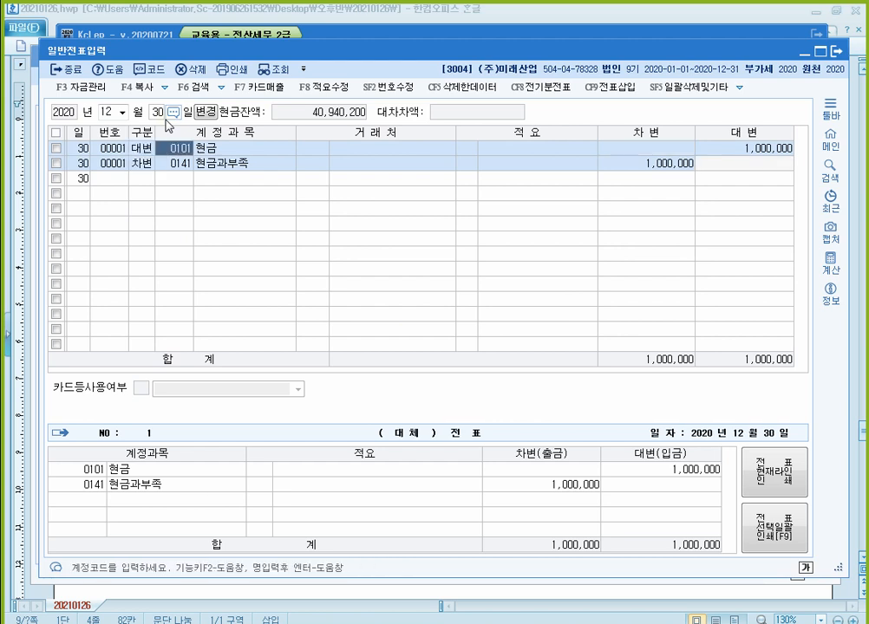
{"action": "type", "text": "3"}
{"action": "key", "text": "Escape"}
{"action": "type", "text": "3"}
{"action": "key", "text": "Escape"}
{"action": "key", "text": "Left"}
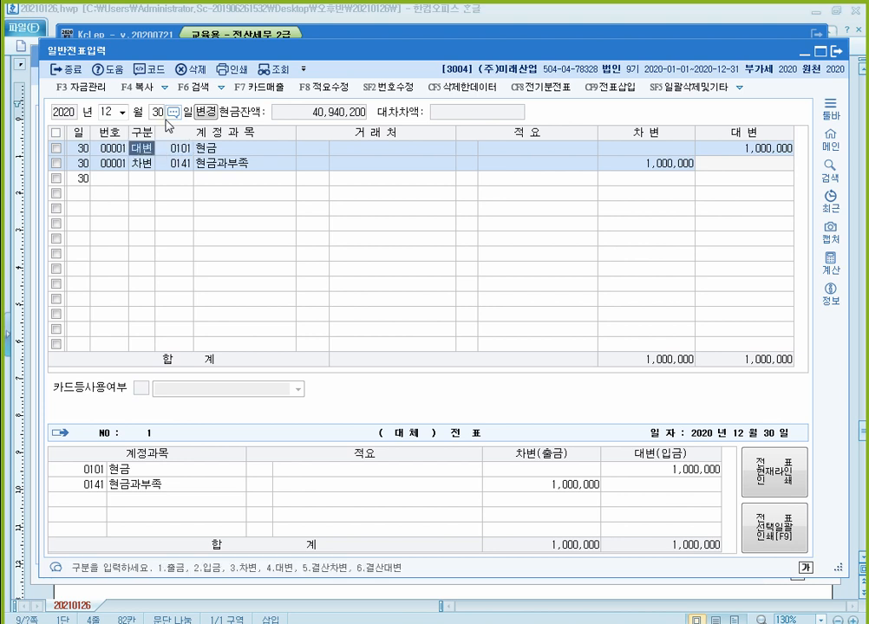
{"action": "type", "text": "3"}
{"action": "key", "text": "Return"}
Change the 0141 현금과부족 line of the December 30 voucher to 대변 (credit).
{"action": "key", "text": "Down"}
{"action": "key", "text": "Left"}
{"action": "type", "text": "4"}
{"action": "key", "text": "Return"}
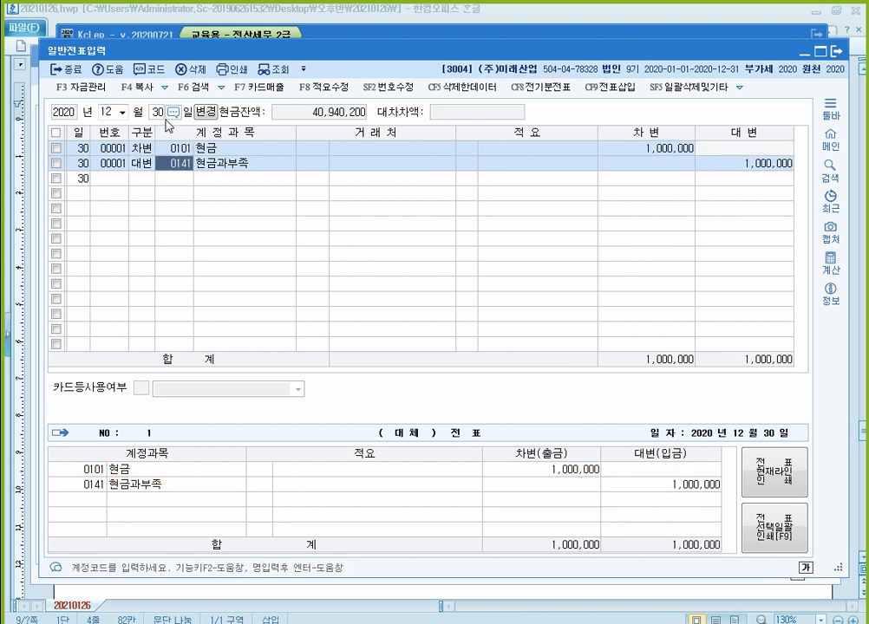
{"action": "key", "text": "Down"}
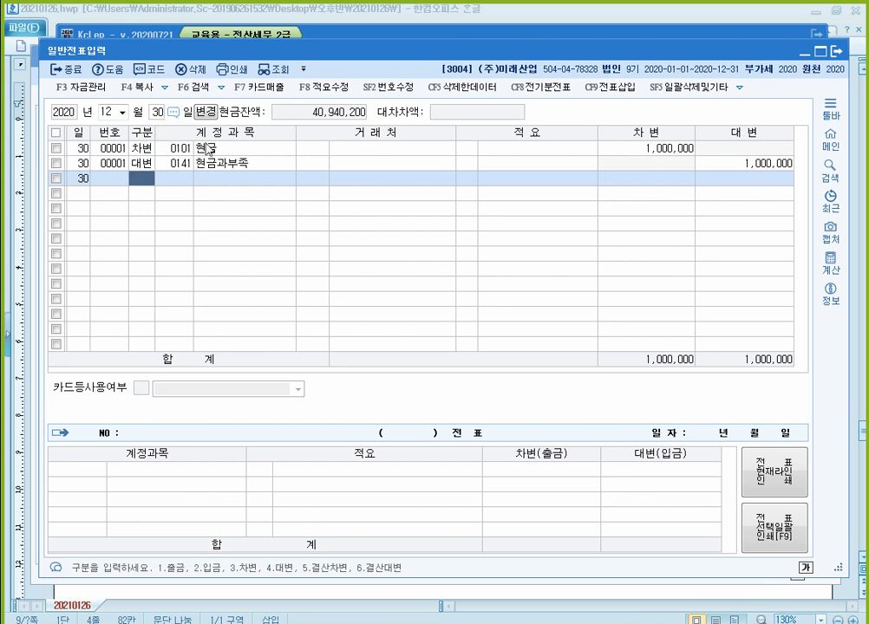
{"action": "left_click", "coordinate": [142, 150]}
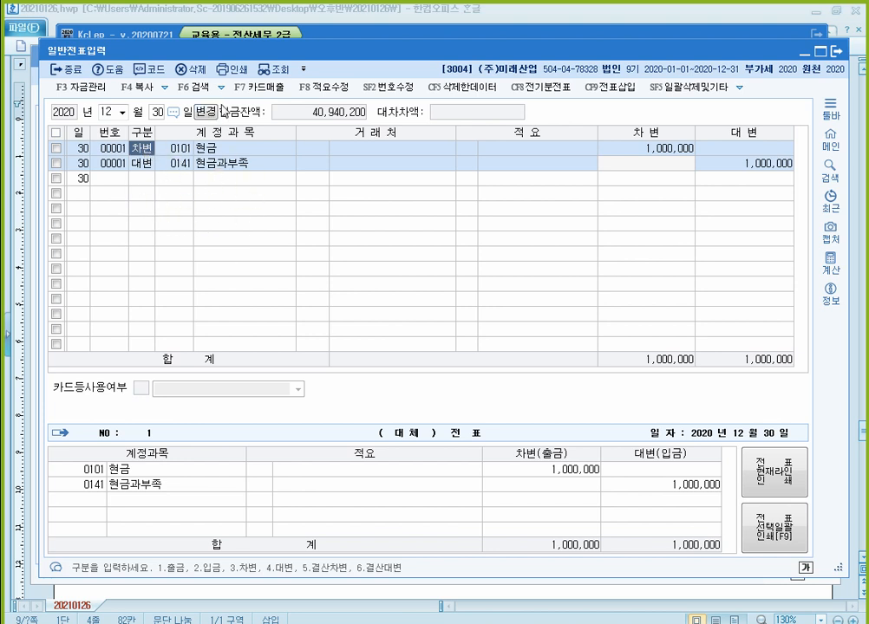
Switch to the 합계잔액시산표, reload it for December 31 and examine the 현금과부족 balance.
{"action": "left_click", "coordinate": [506, 598]}
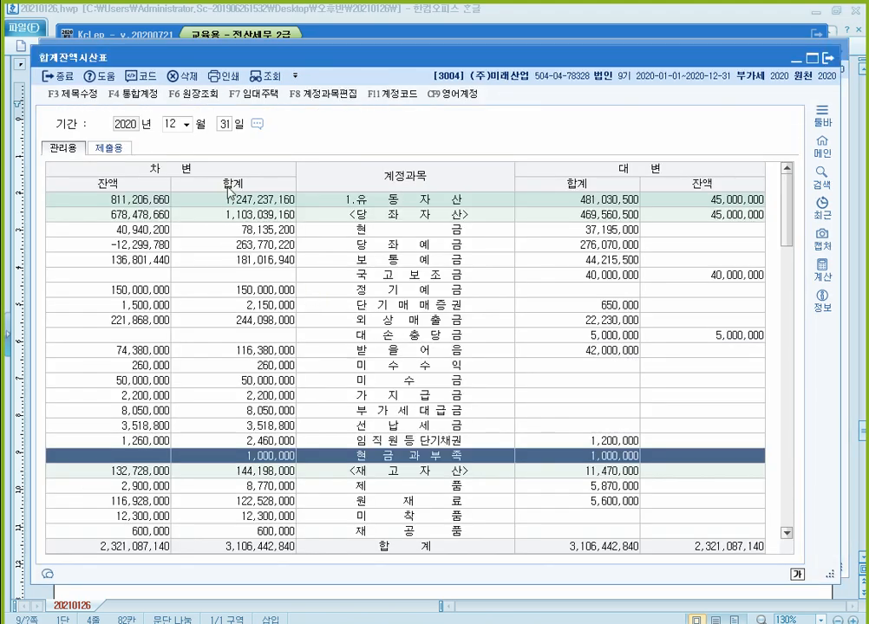
{"action": "left_click", "coordinate": [227, 124]}
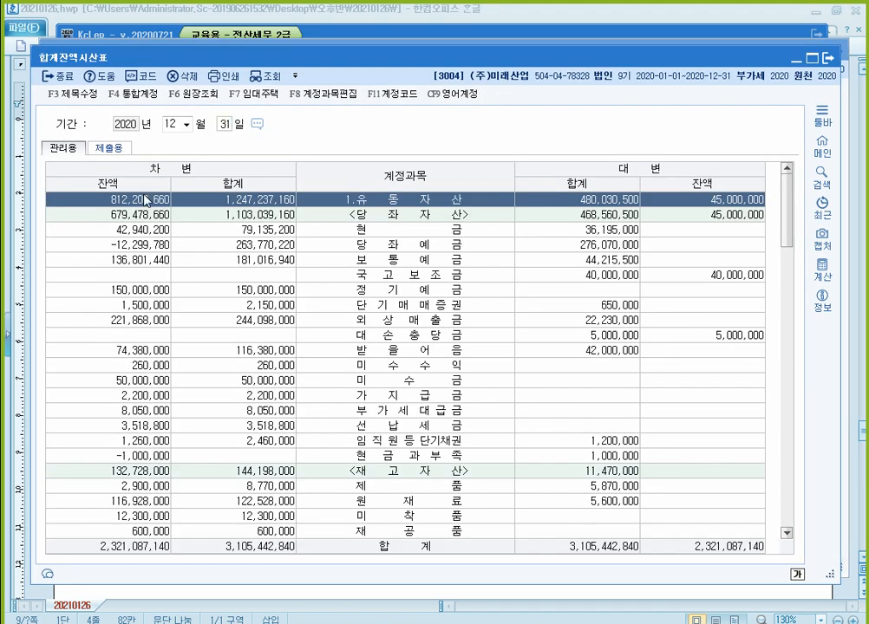
{"action": "scroll", "coordinate": [165, 321], "scroll_direction": "down", "scroll_amount": 2}
{"action": "left_click", "coordinate": [146, 369]}
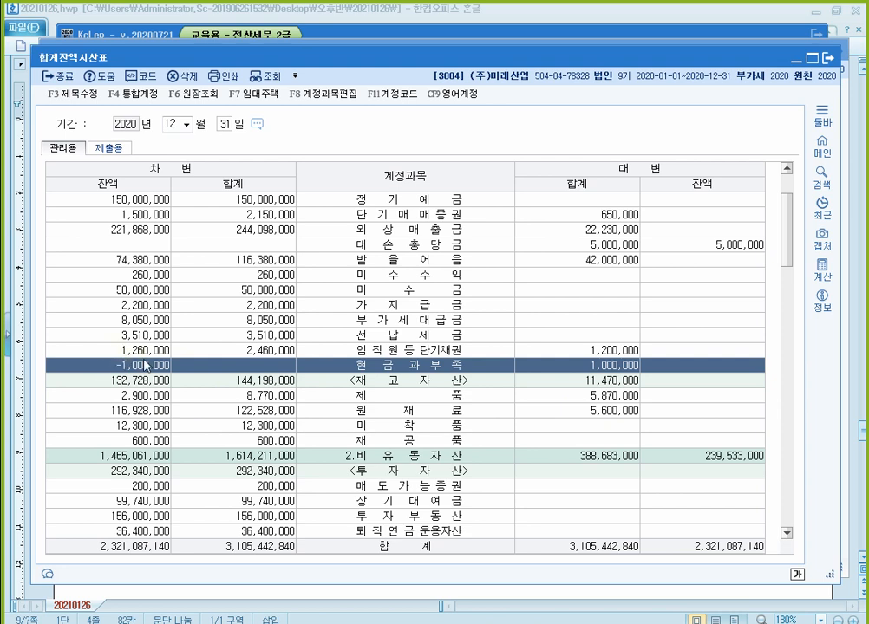
Return to 일반전표입력, set the date to December 31 and enter a 차변 (debit) line for 0141 현금과부족 of 1,000,000.
{"action": "key", "text": "ctrl"}
{"action": "left_click", "coordinate": [445, 557]}
{"action": "left_click", "coordinate": [153, 112]}
{"action": "type", "text": "3"}
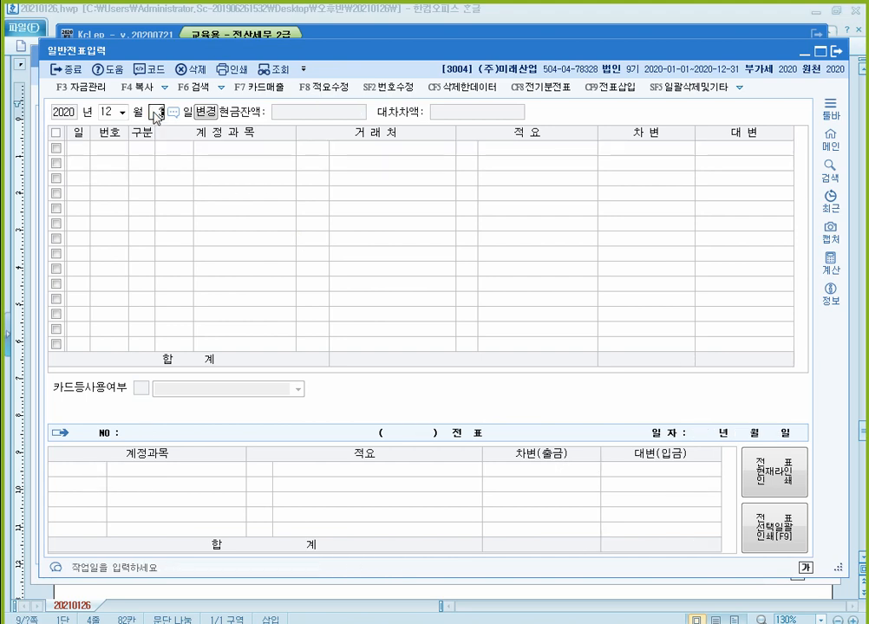
{"action": "type", "text": "1"}
{"action": "key", "text": "Return"}
{"action": "type", "text": "31"}
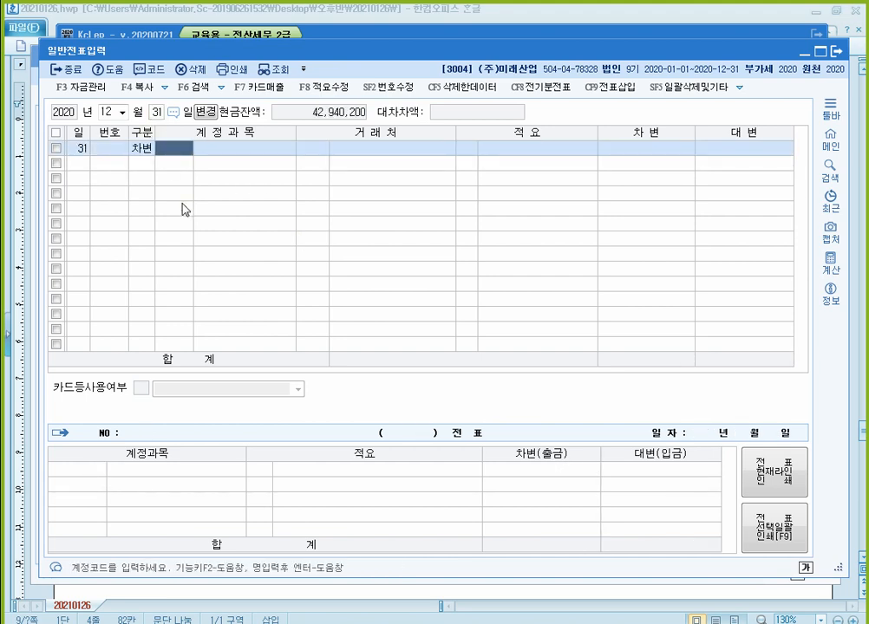
{"action": "type", "text": "41"}
{"action": "key", "text": "Return"}
{"action": "key", "text": "Return"}
{"action": "key", "text": "Return"}
{"action": "type", "text": "1000000"}
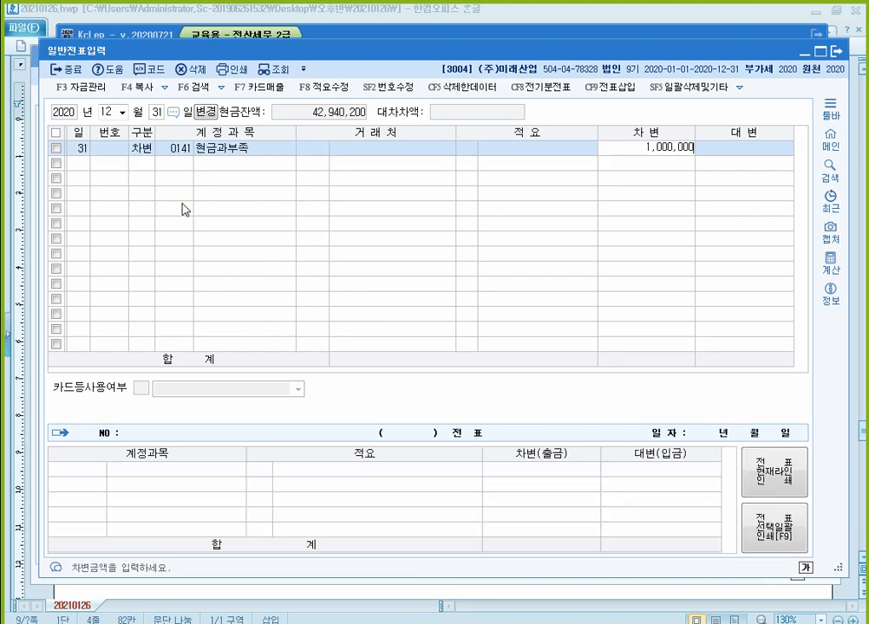
{"action": "key", "text": "Return"}
Add a 대변 (credit) line with account 0930 잡이익 for 1,000,000 to the December 31 voucher.
{"action": "type", "text": "4"}
{"action": "type", "text": "잡이"}
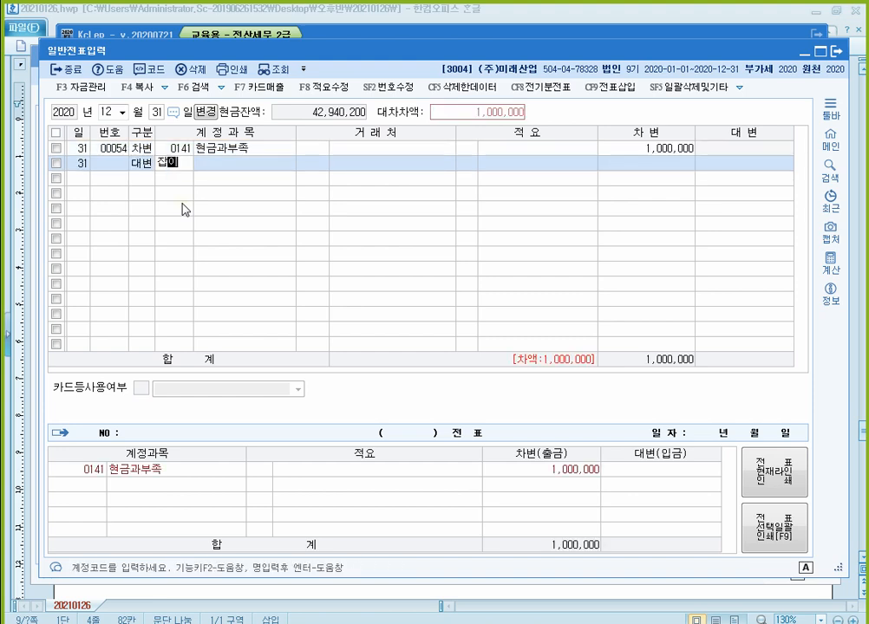
{"action": "key", "text": "Return"}
{"action": "key", "text": "Return"}
{"action": "key", "text": "Return"}
{"action": "key", "text": "Return"}
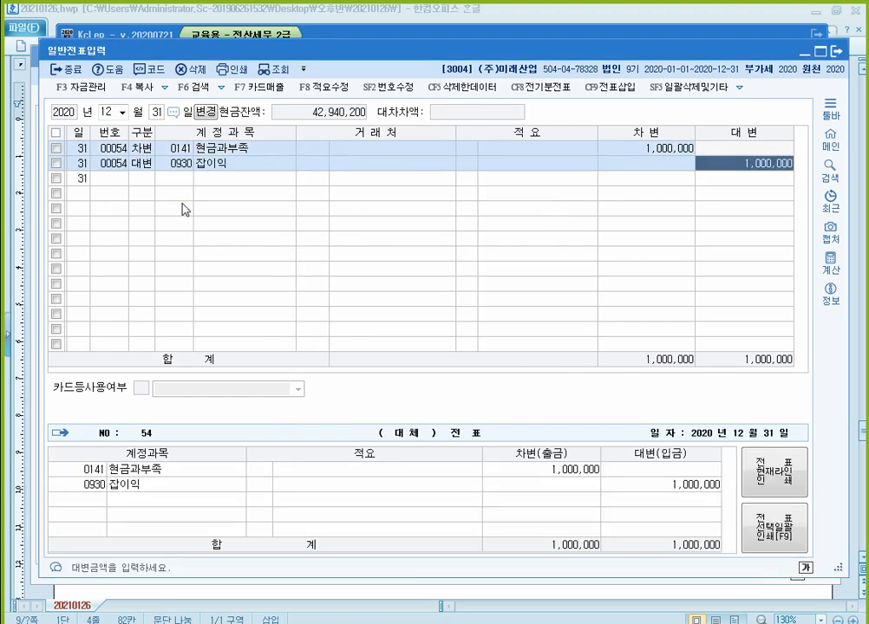
{"action": "key", "text": "Return"}
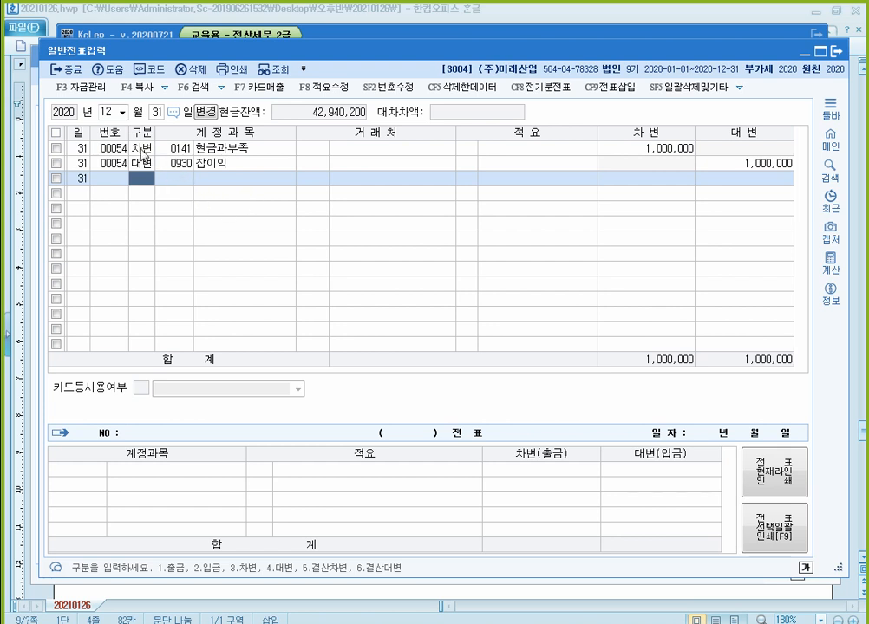
Review the December 31 voucher, and reload the 합계잔액시산표 to check that 현금과부족 is cleared.
{"action": "left_click", "coordinate": [142, 150]}
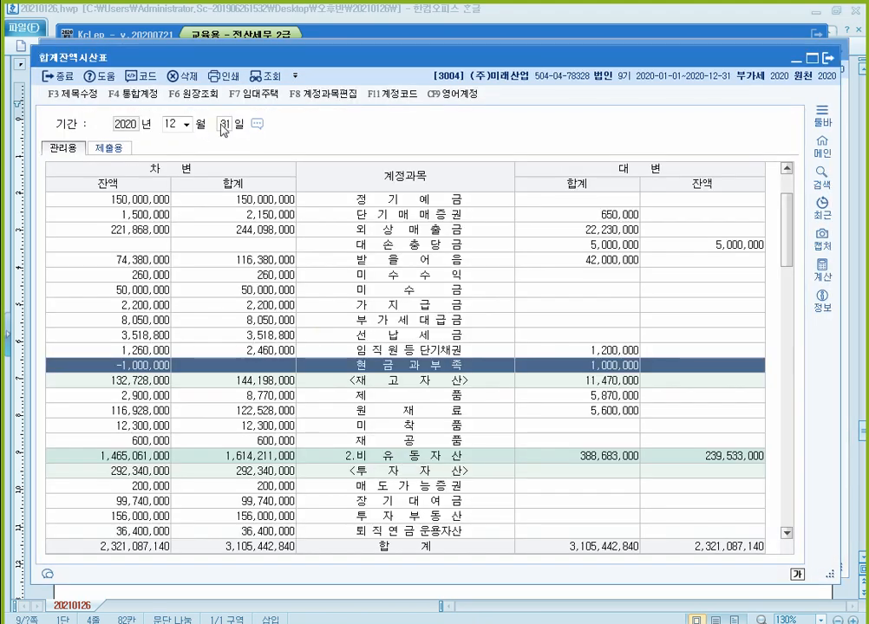
{"action": "left_click", "coordinate": [224, 124]}
{"action": "key", "text": "Return"}
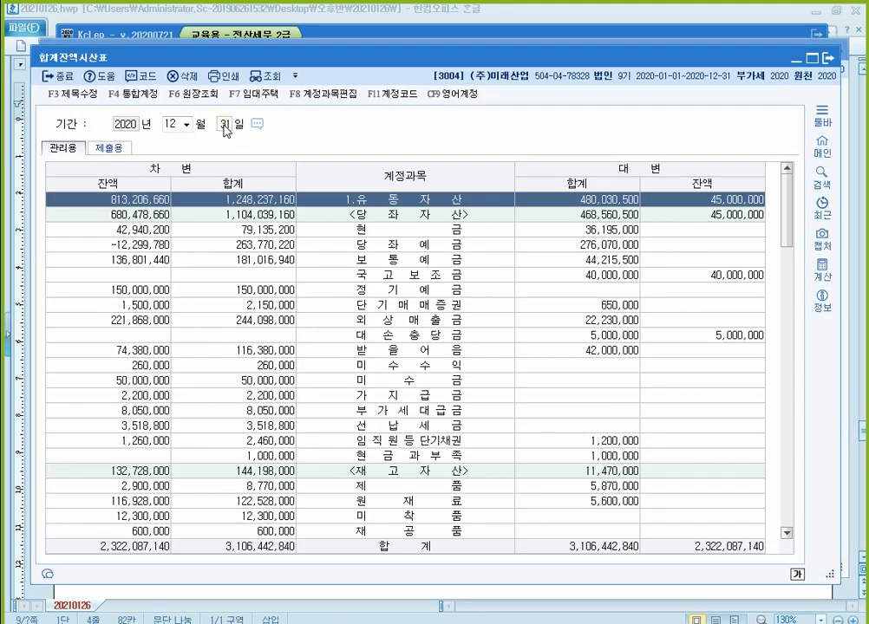
Examine the 현금과부족 row in the December 31 합계잔액시산표, and switch back to the Hangul notes document 20210126.hwp.
{"action": "left_click", "coordinate": [150, 461]}
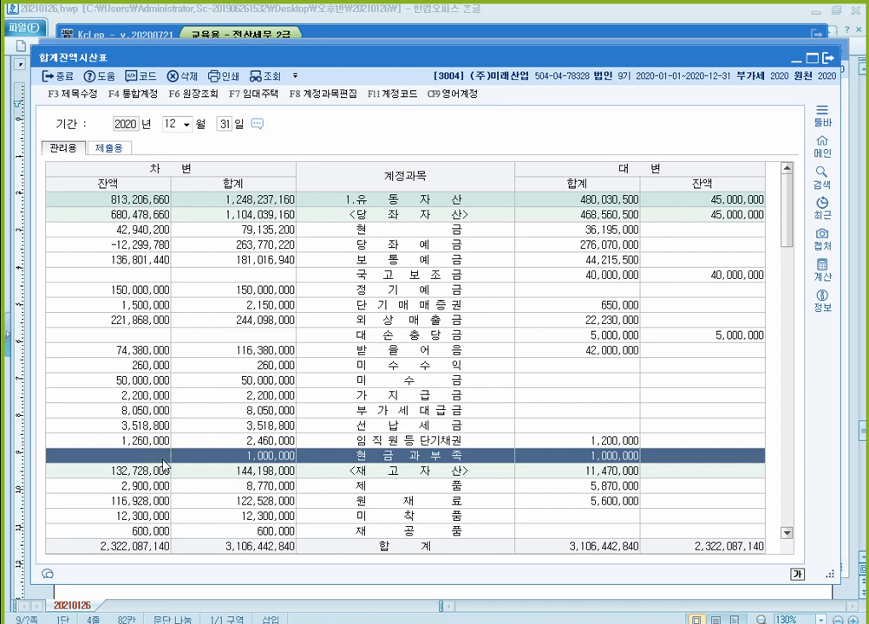
{"action": "scroll", "coordinate": [170, 463], "scroll_direction": "down", "scroll_amount": 1}
{"action": "key", "text": "alt+Tab"}
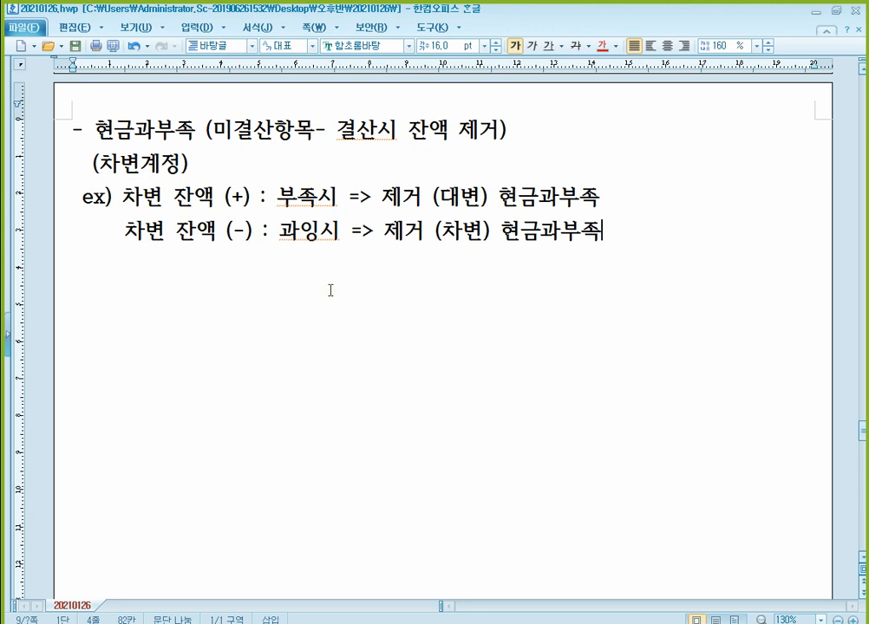
Insert a blank (차)/(대) journal entry table directly below the 부족시 example line.
{"action": "left_click", "coordinate": [299, 198]}
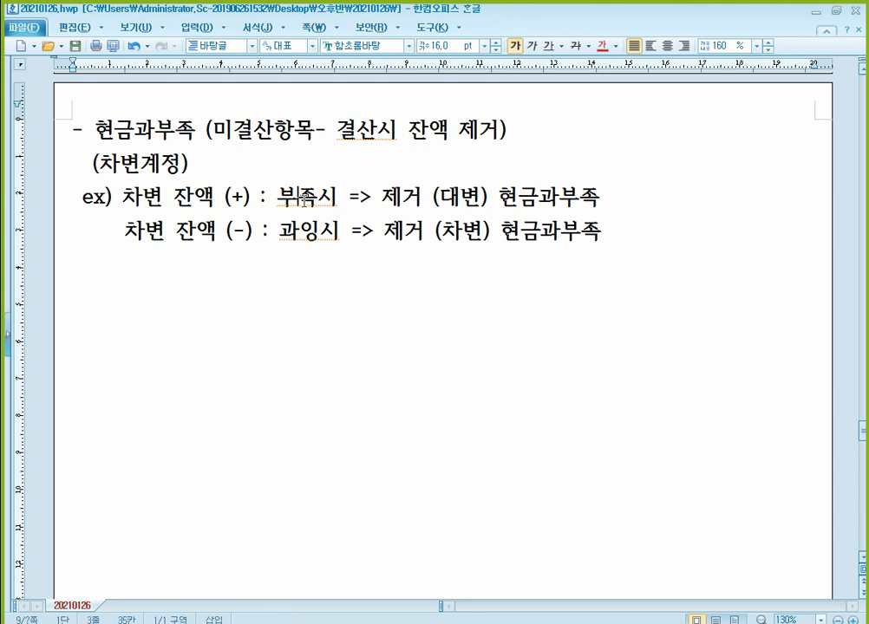
{"action": "left_click", "coordinate": [518, 197]}
{"action": "left_click", "coordinate": [618, 195]}
{"action": "key", "text": "Return"}
{"action": "type", "text": "(차)\t(대)"}
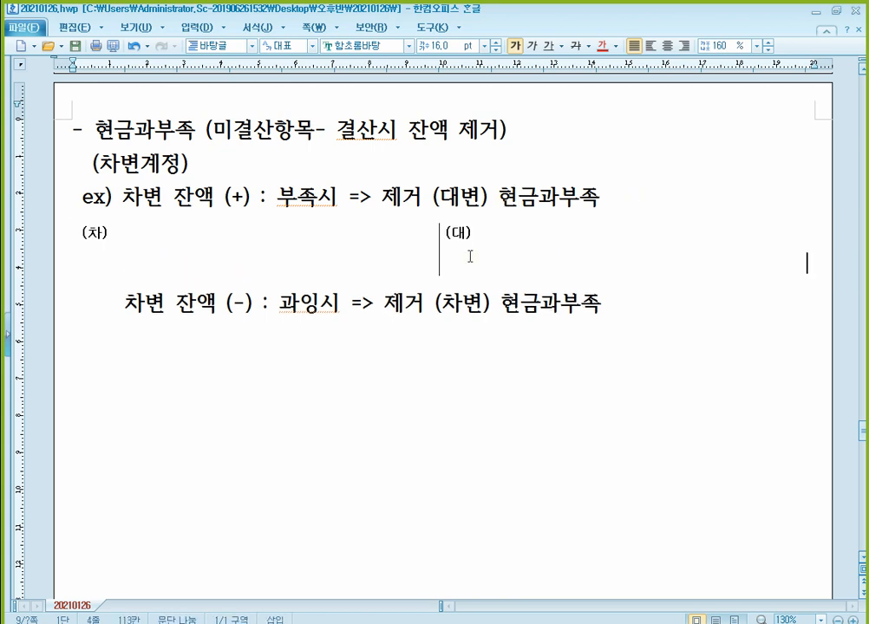
Fill in the 부족시 journal entry with 대변 현금과부족 XXX and 차변 잡손실 XXX.
{"action": "left_click", "coordinate": [524, 253]}
{"action": "type", "text": "현"}
{"action": "type", "text": "금과부족"}
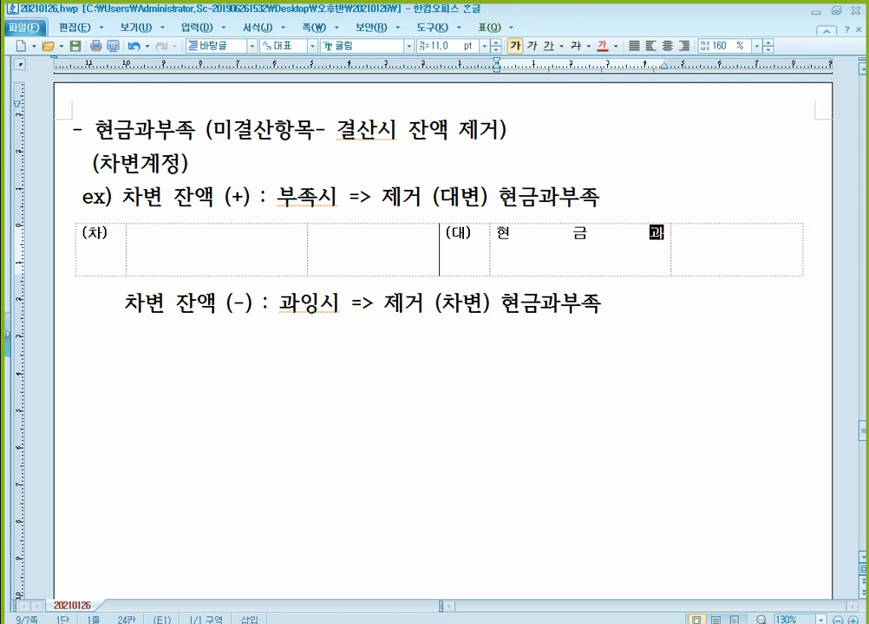
{"action": "key", "text": "Tab"}
{"action": "type", "text": "x"}
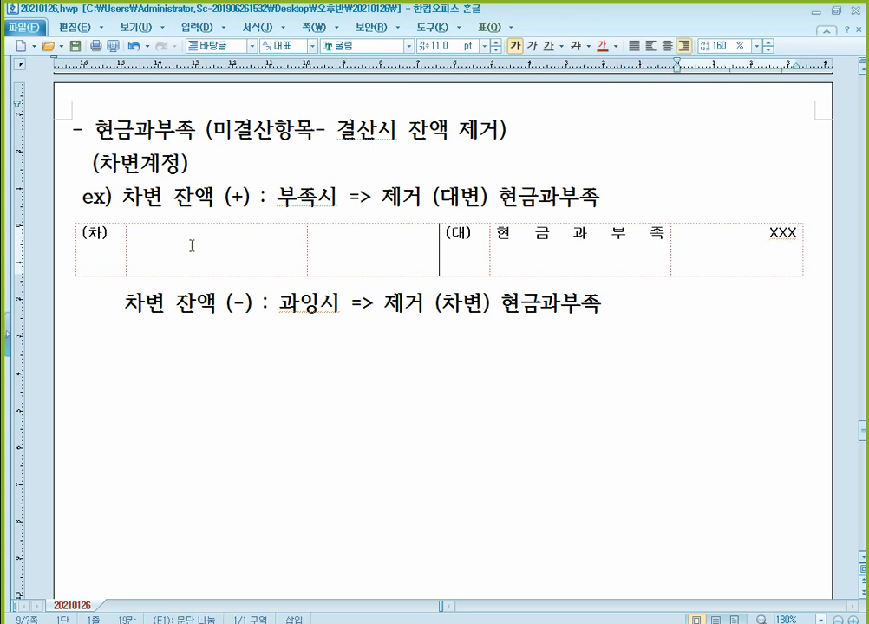
{"action": "left_click", "coordinate": [222, 250]}
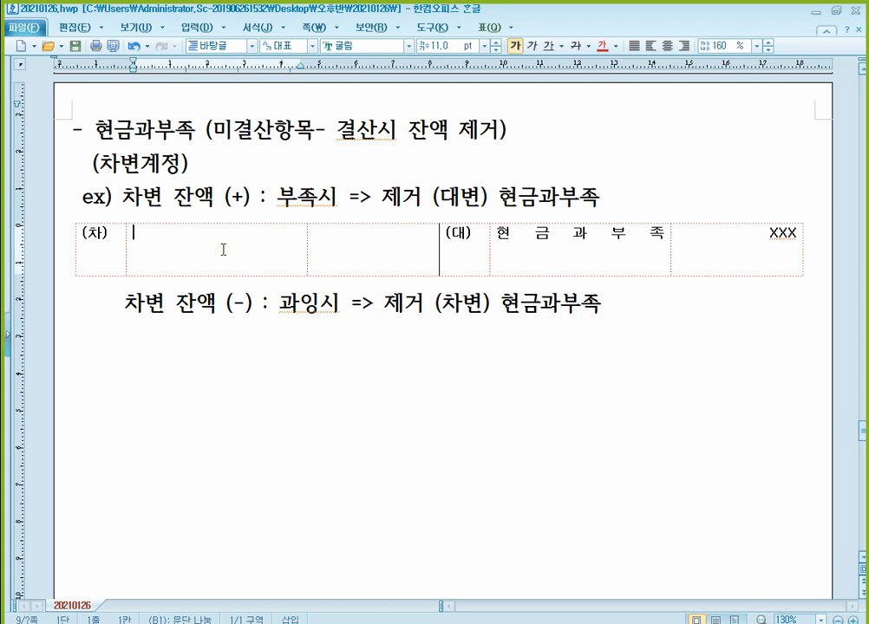
{"action": "type", "text": "잡손실"}
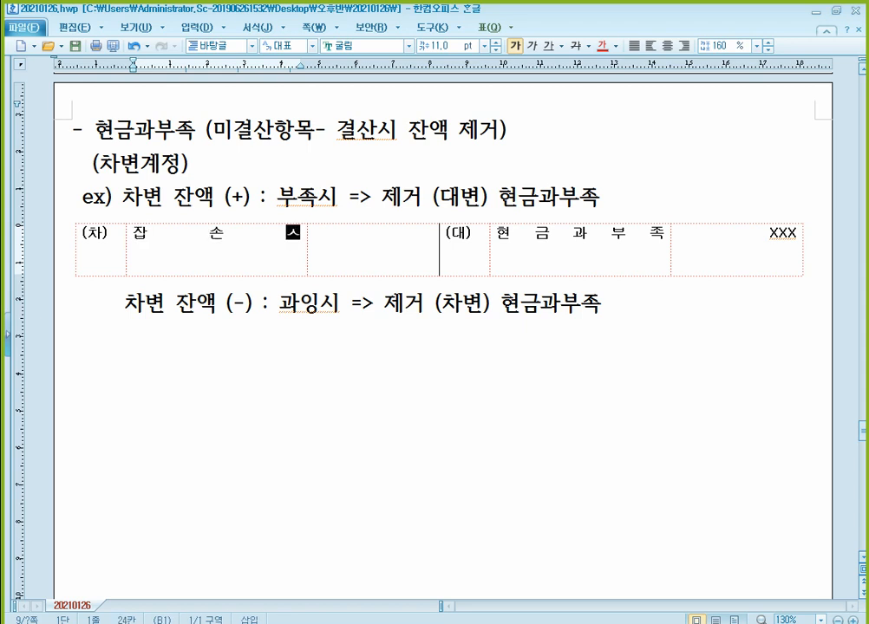
{"action": "key", "text": "Tab"}
{"action": "type", "text": "XXX"}
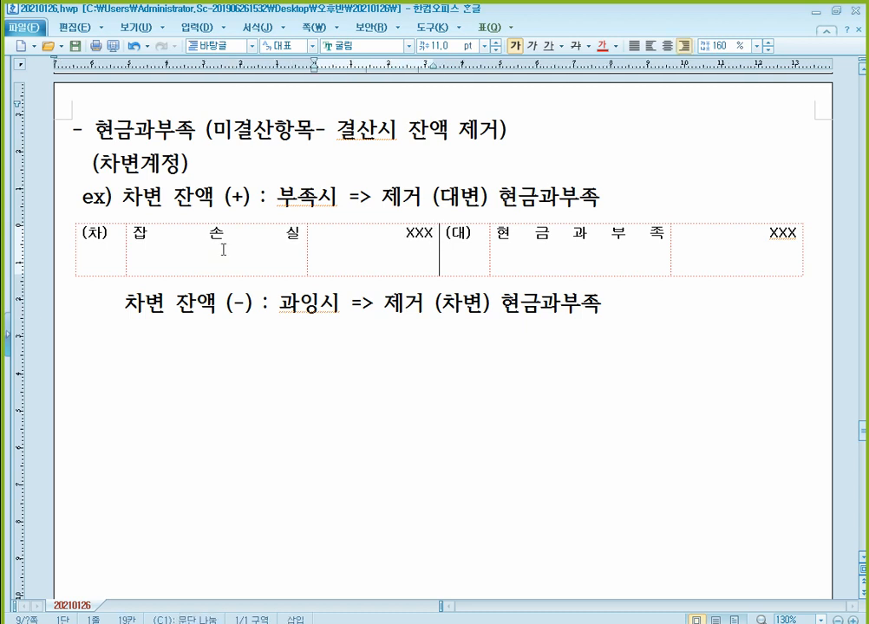
Paste a blank (차)/(대) table below the 과잉시 line and enter 현금과부족 XXX on its 차변 side.
{"action": "key", "text": "Down"}
{"action": "key", "text": "ctrl+v"}
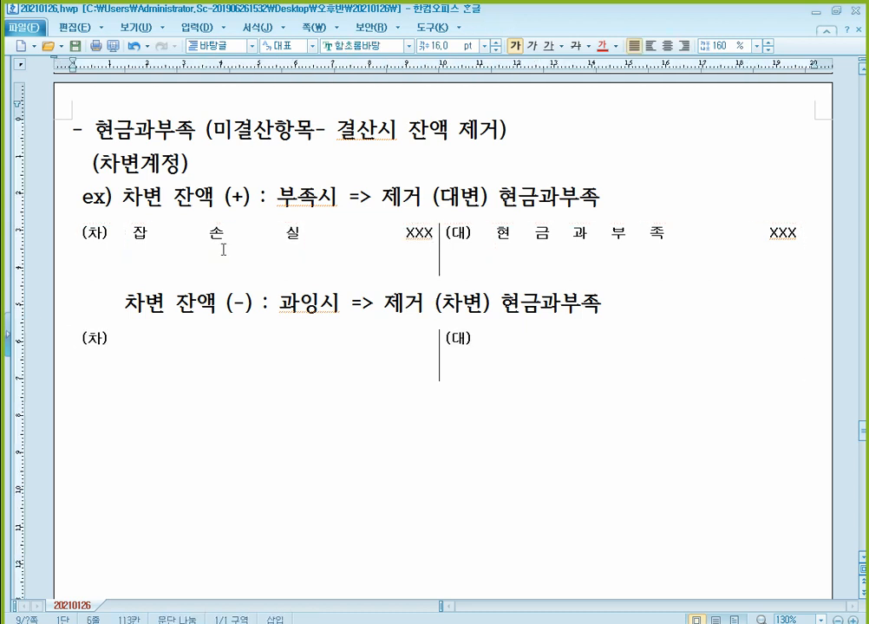
{"action": "left_click", "coordinate": [130, 340]}
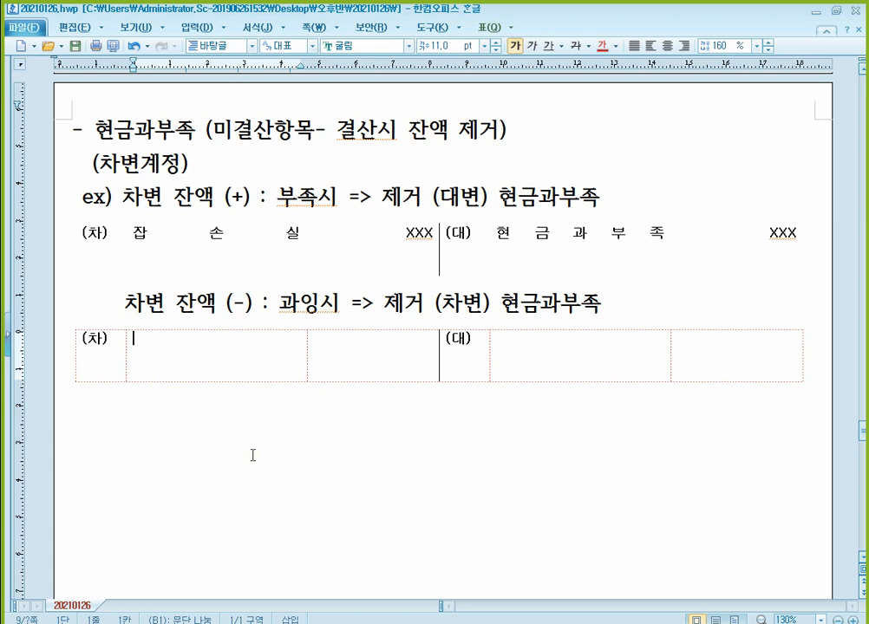
{"action": "type", "text": "g"}
{"action": "key", "text": "BackSpace"}
{"action": "type", "text": "현    금    과    부    족"}
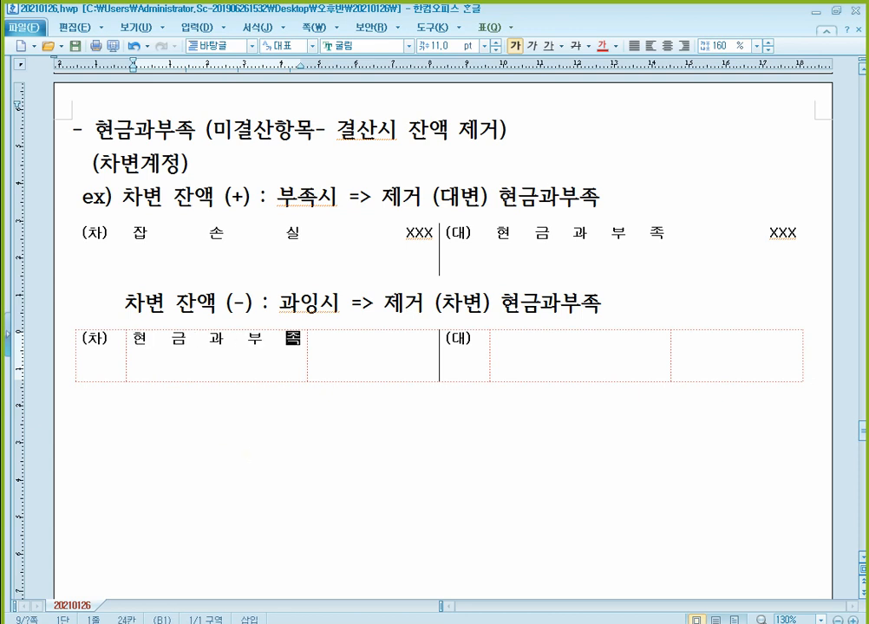
{"action": "key", "text": "Tab"}
{"action": "type", "text": "XXX"}
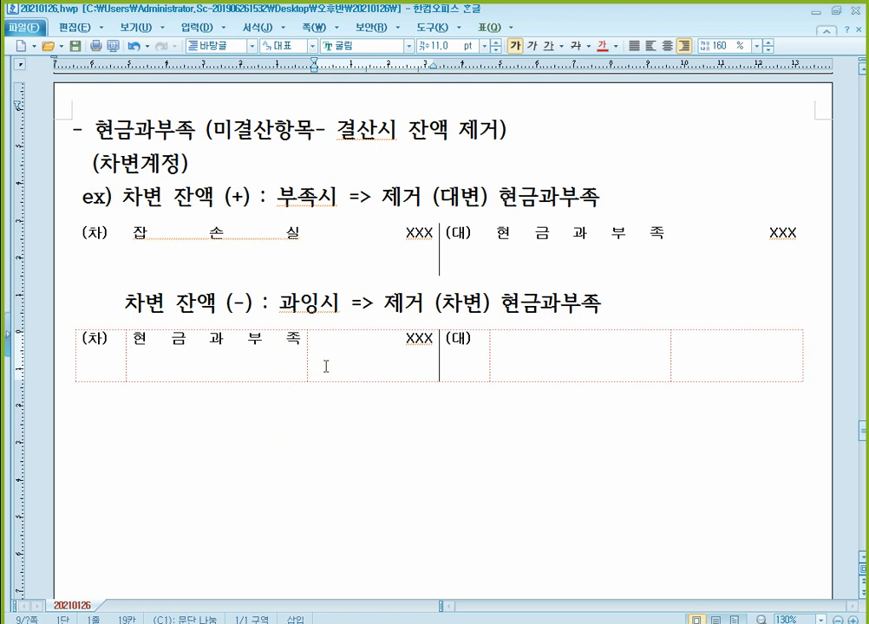
Complete the 과잉시 journal entry with 잡이익 XXX on the 대변 side.
{"action": "left_click", "coordinate": [595, 379]}
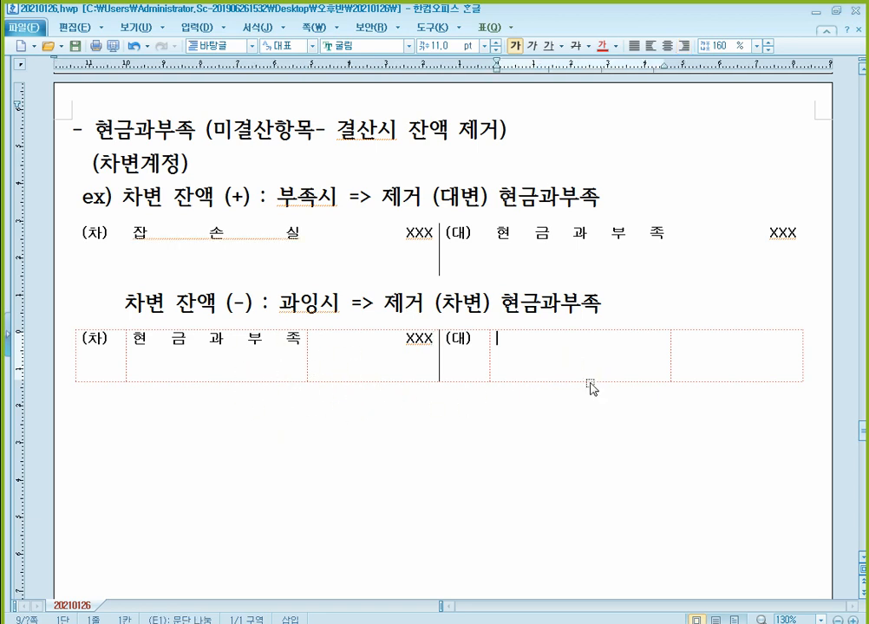
{"action": "type", "text": "잡이익"}
{"action": "key", "text": "Tab"}
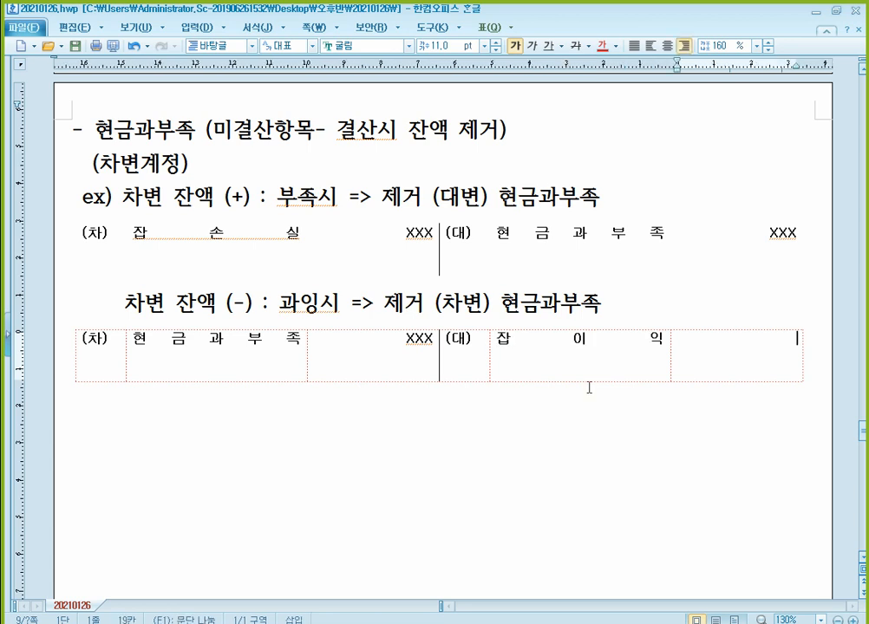
{"action": "type", "text": "XXX"}
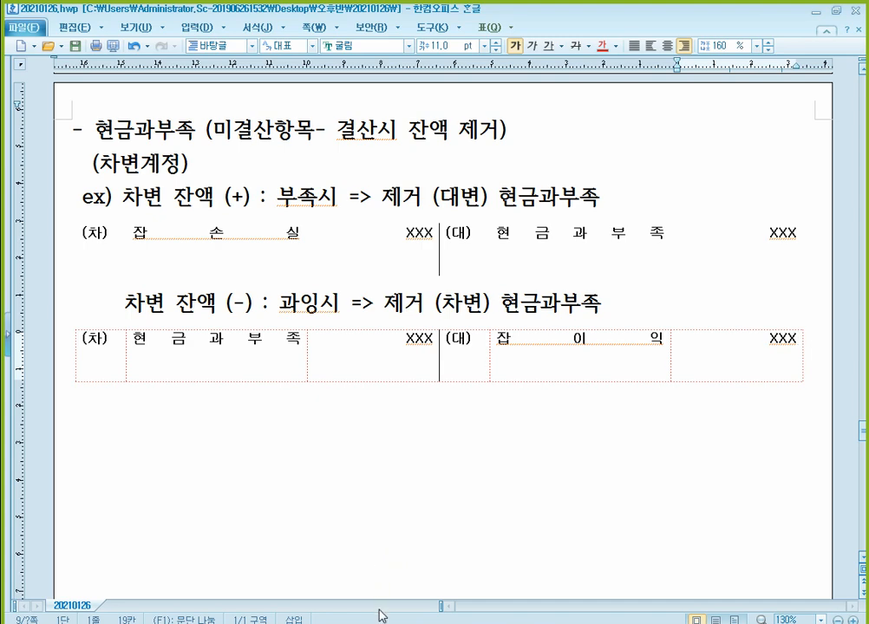
{"action": "left_click", "coordinate": [433, 622]}
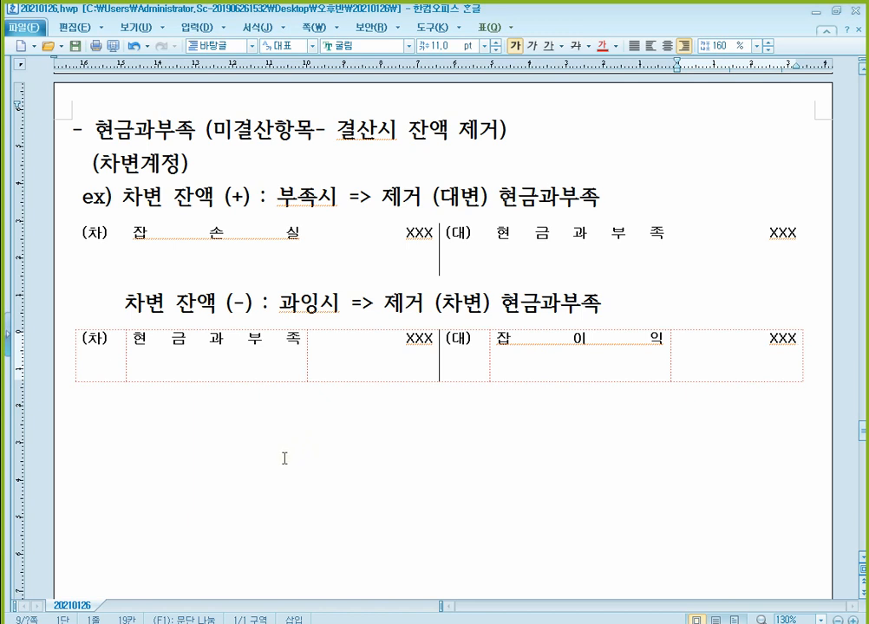
Add the new topic heading "- 유가증권 평가" below the 과잉시 journal entry.
{"action": "scroll", "coordinate": [217, 381], "scroll_direction": "down", "scroll_amount": 3}
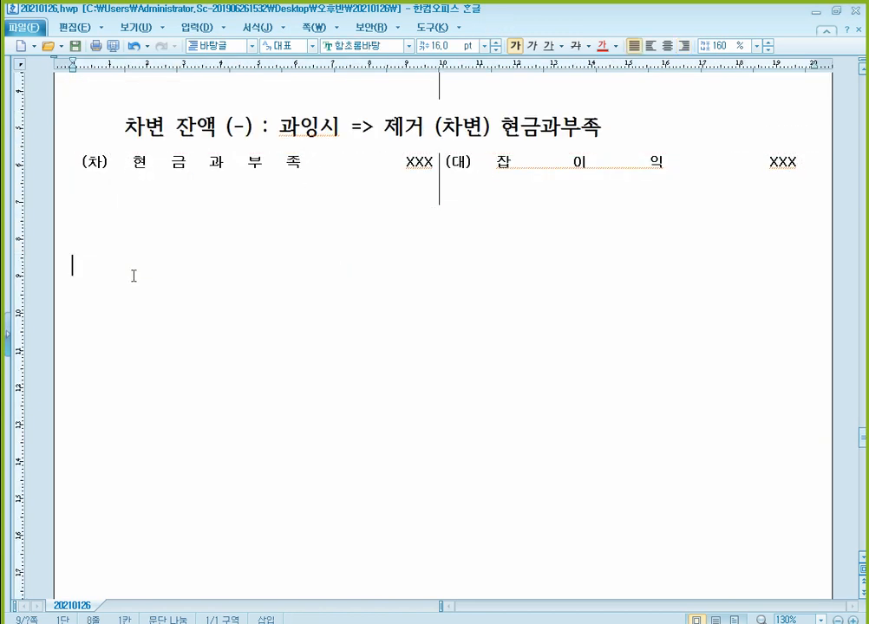
{"action": "type", "text": "d"}
{"action": "key", "text": "BackSpace"}
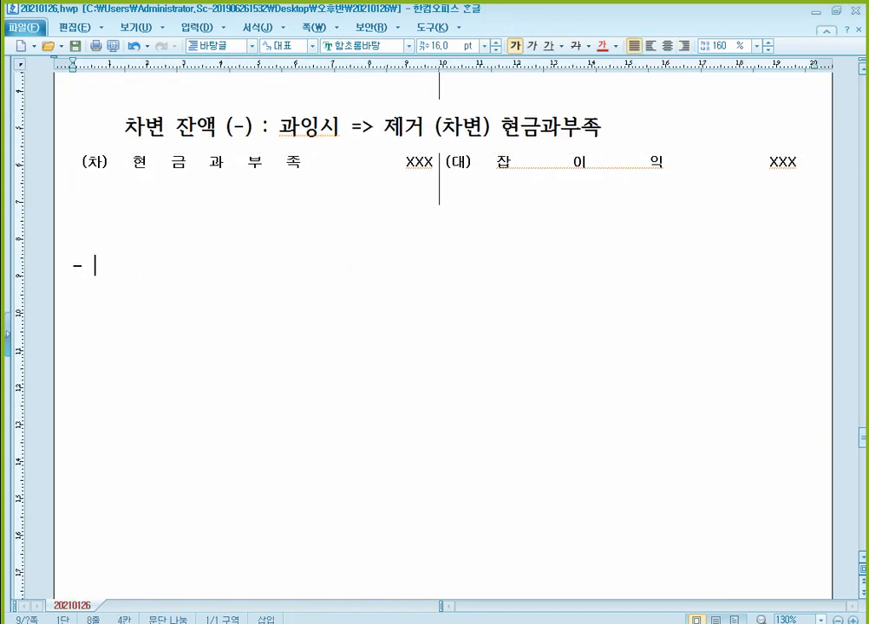
{"action": "type", "text": "유가증ㄱ권 평가"}
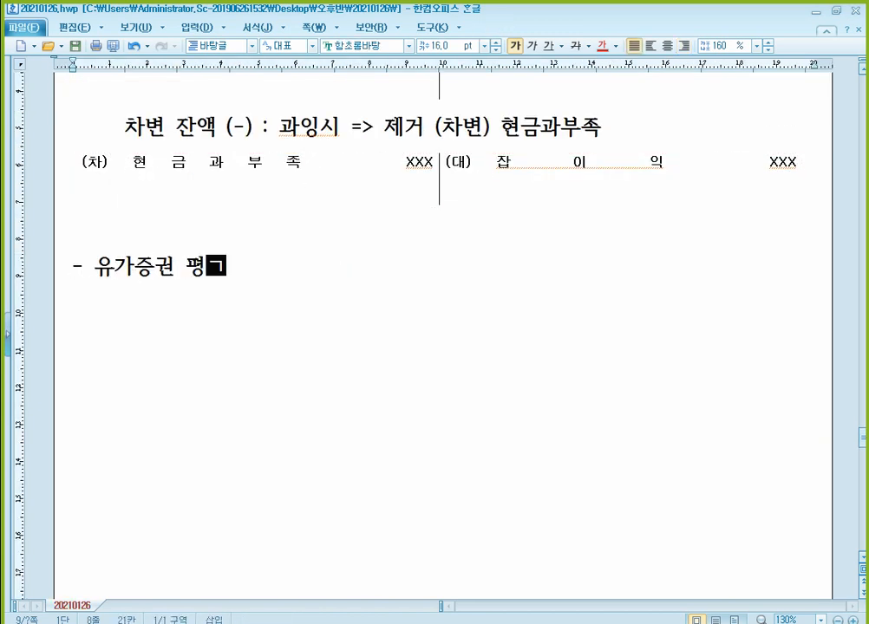
{"action": "key", "text": "shift+Left"}
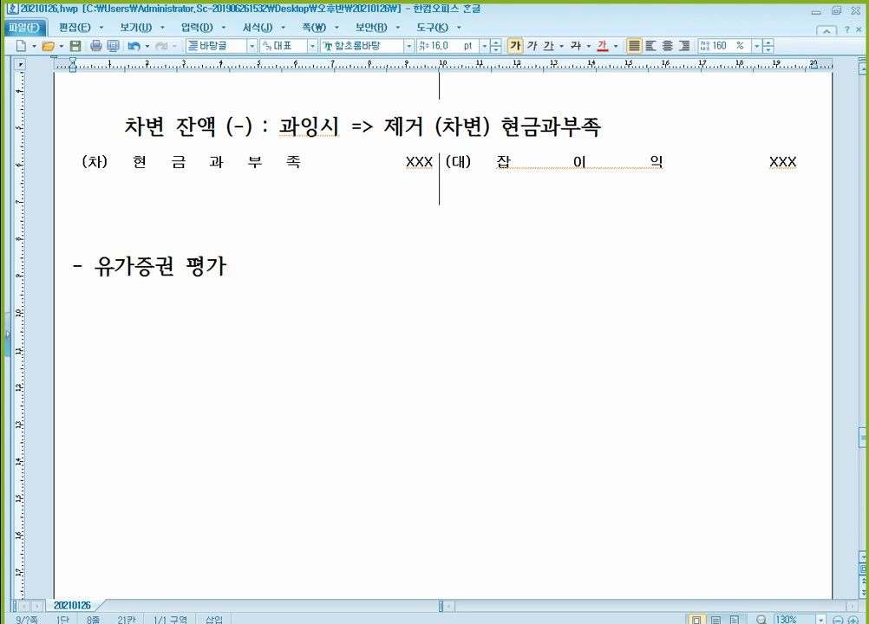
{"action": "key", "text": "Return"}
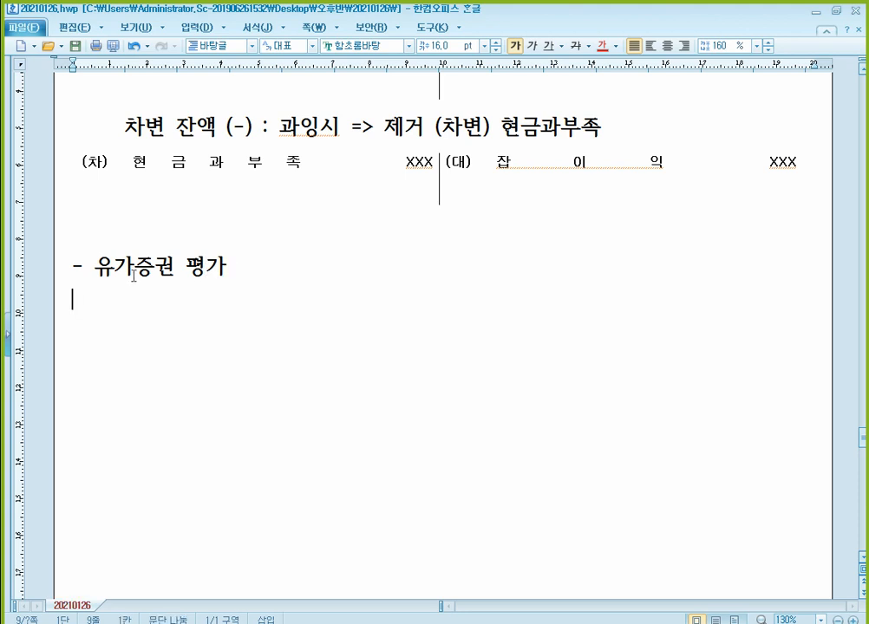
Start an "ex)" example under the 유가증권 평가 heading with the line "x1 취득 : 1,000,000".
{"action": "type", "text": "ex)"}
{"action": "key", "text": "Return"}
{"action": "type", "text": "1"}
{"action": "key", "text": "BackSpace"}
{"action": "type", "text": "x1"}
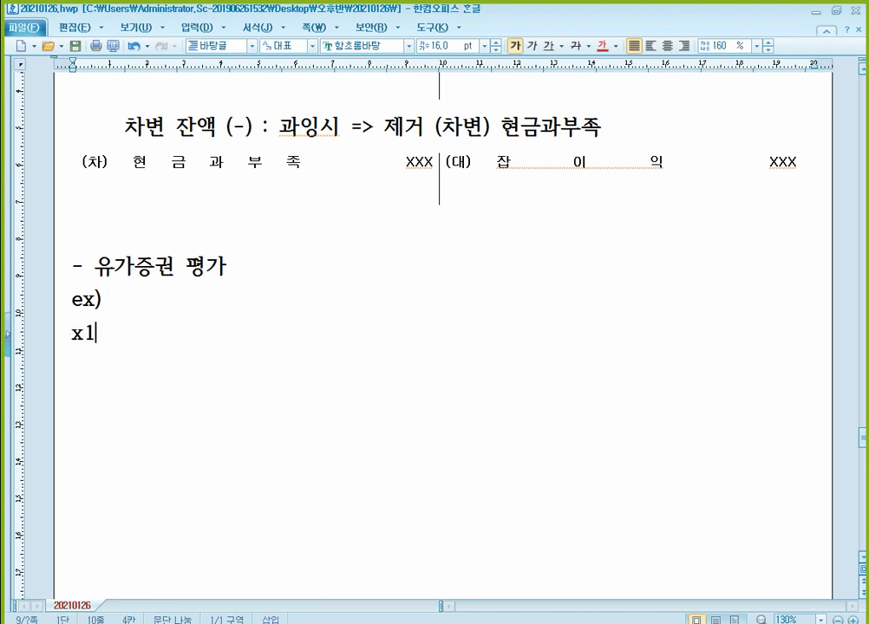
{"action": "type", "text": " 취득 "}
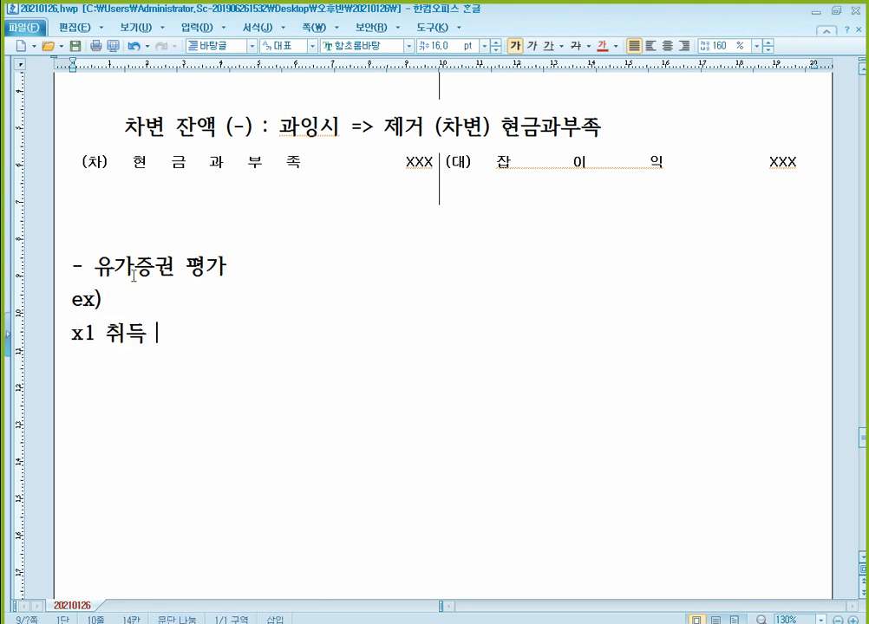
{"action": "type", "text": ": 1,000,000"}
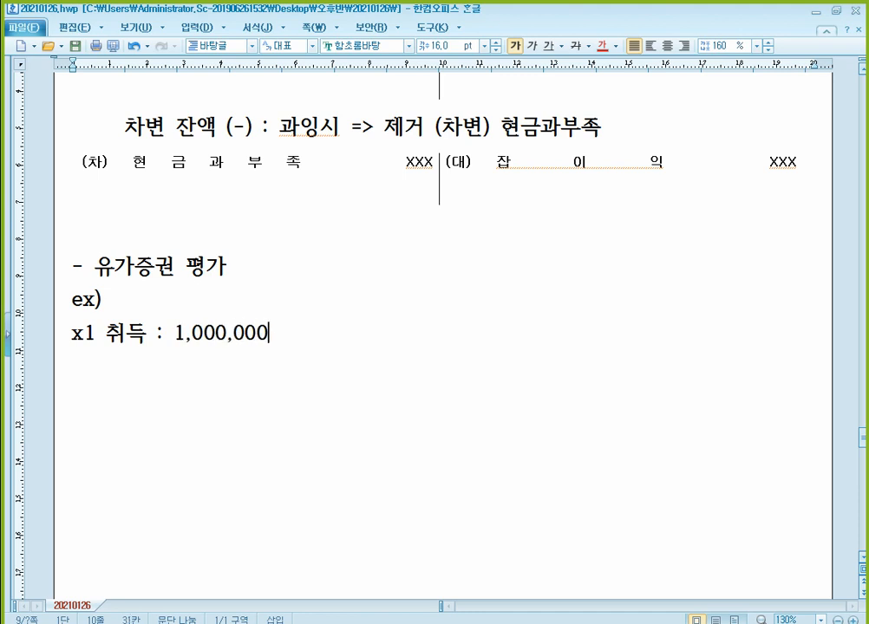
Add the line "x1 기말 : 1,100,000" to the 유가증권 평가 example.
{"action": "key", "text": "Return"}
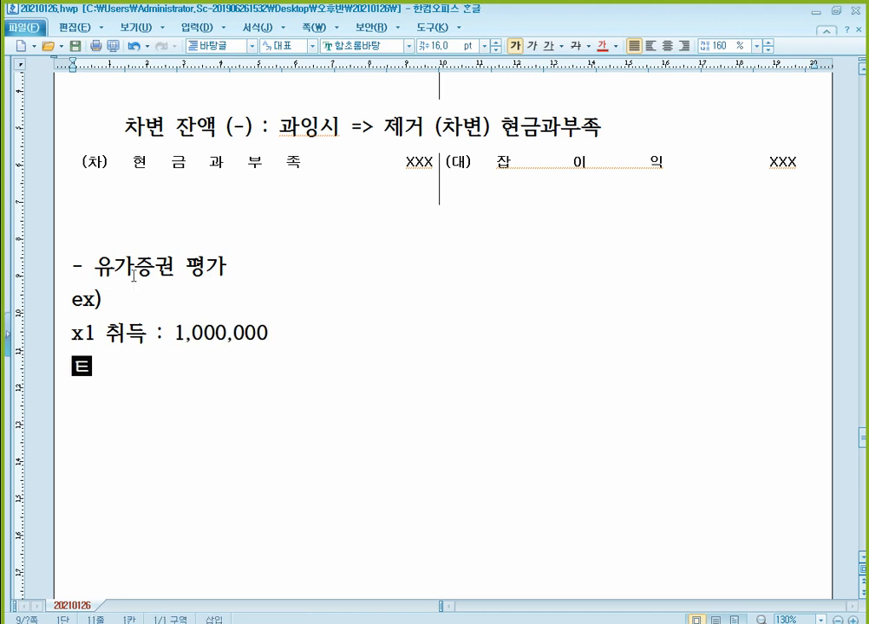
{"action": "type", "text": "x1"}
{"action": "type", "text": " 기말 : "}
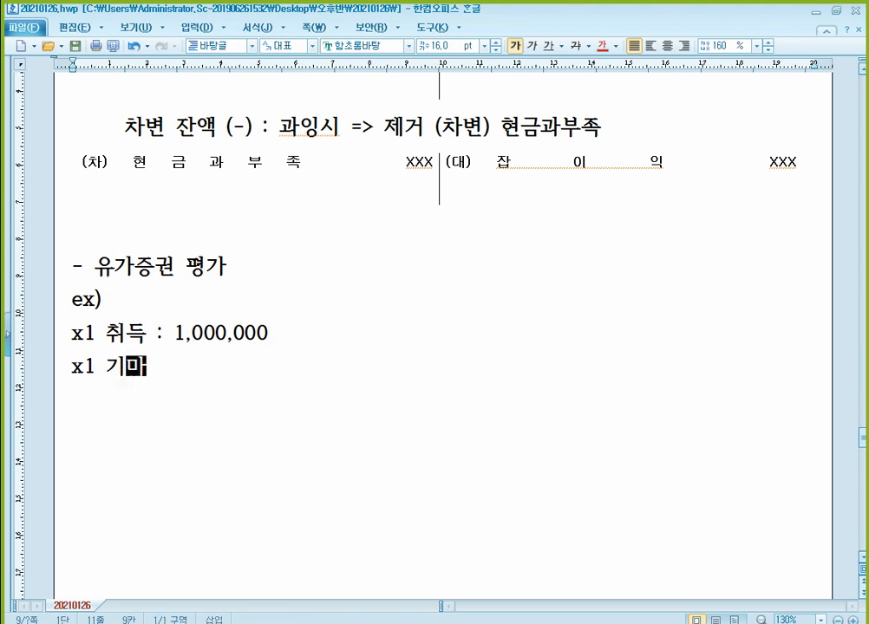
{"action": "type", "text": "1,"}
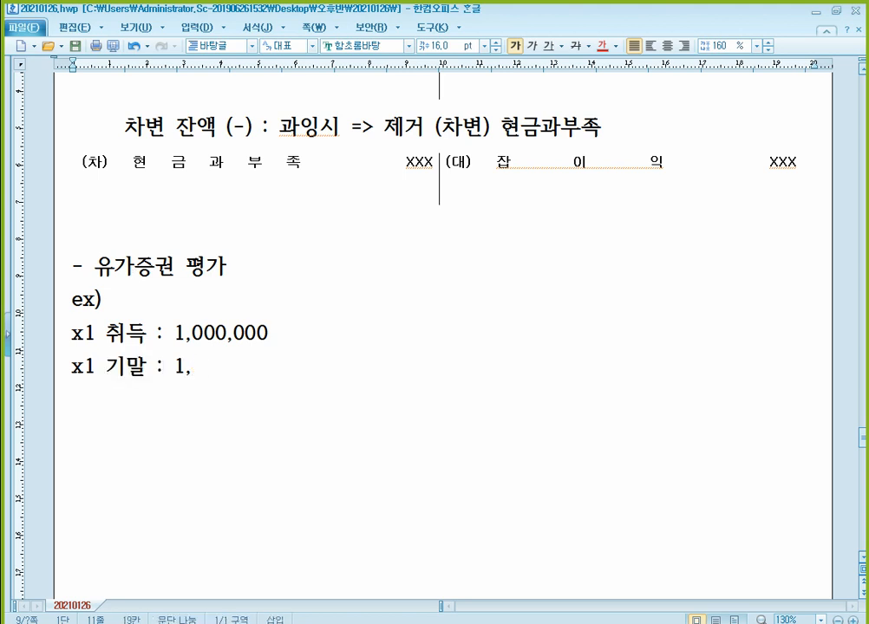
{"action": "type", "text": "100,000"}
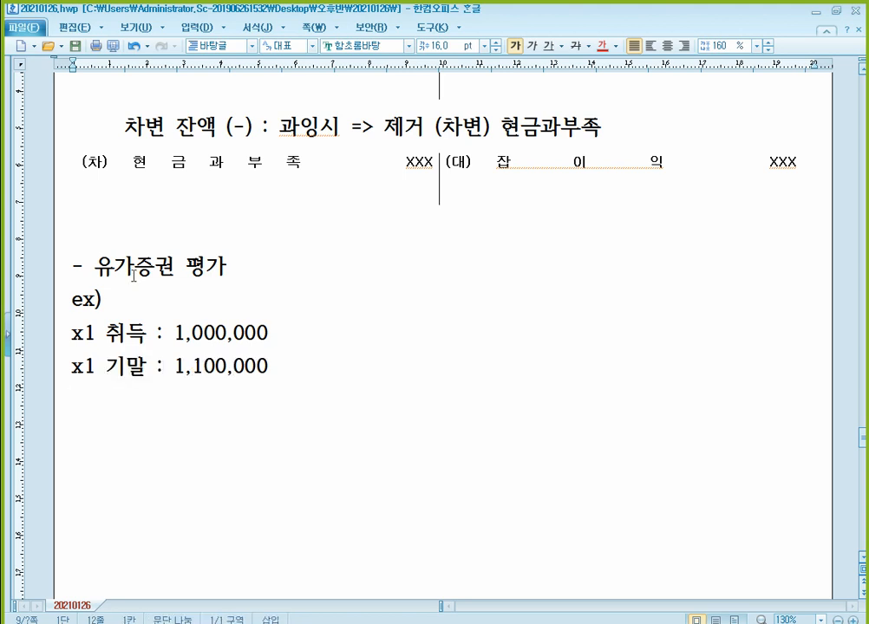
Add the line "x2 기말 : 700,000" and pad the amount with spaces to align it with the amounts above.
{"action": "key", "text": "Return"}
{"action": "type", "text": "x2 기말 "}
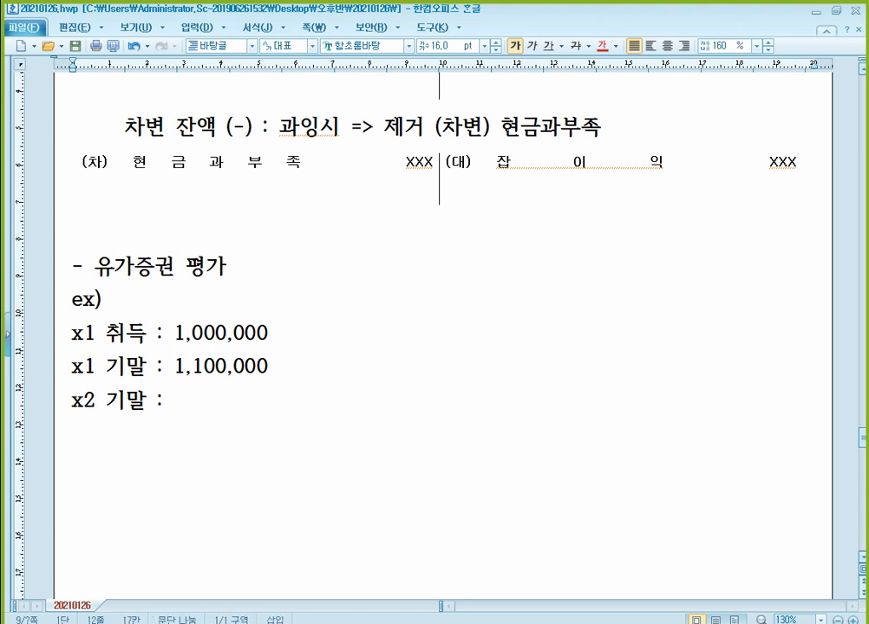
{"action": "type", "text": ": 700,000"}
{"action": "key", "text": "Left"}
{"action": "key", "text": "Left"}
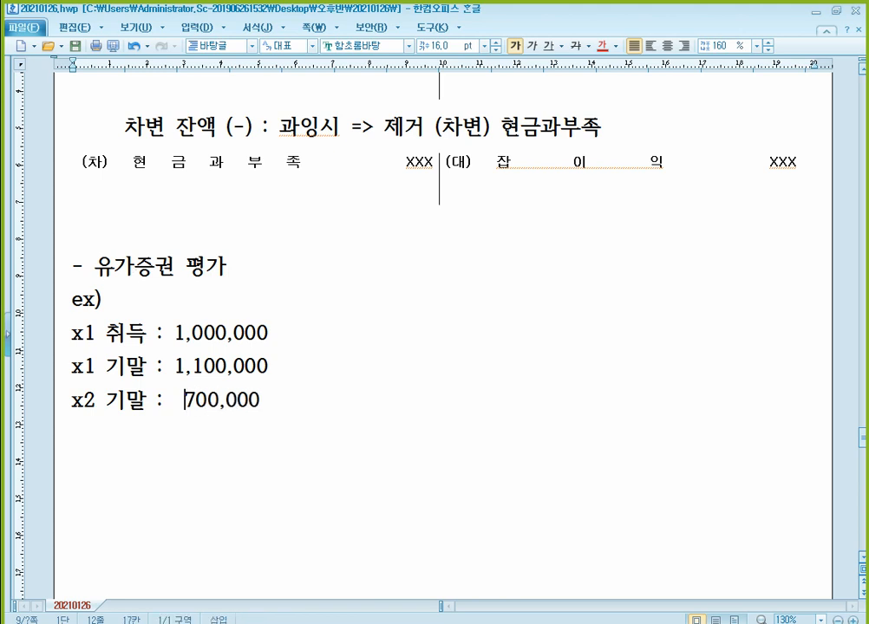
{"action": "key", "text": "End"}
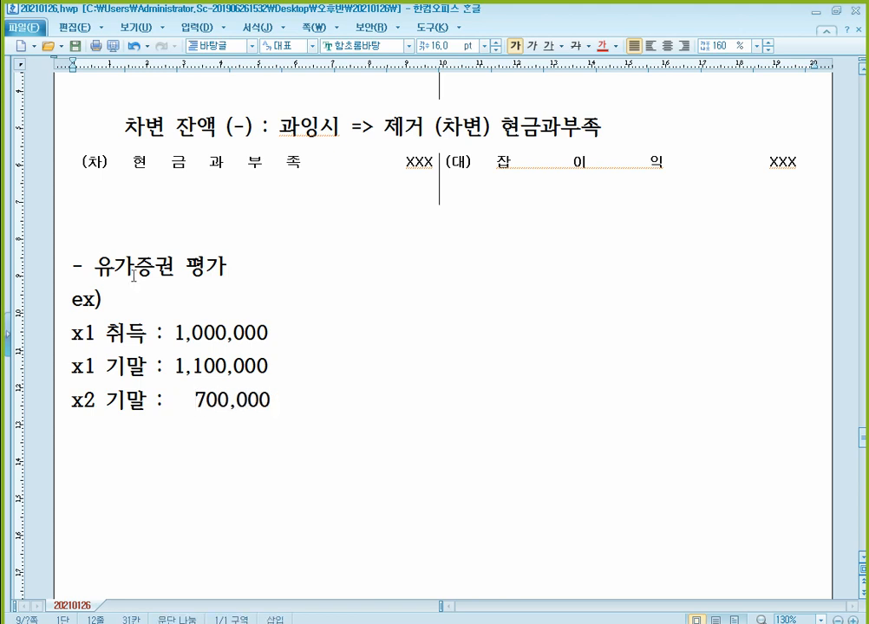
Leave a blank line below the example amounts and add the subheading "1) 단기매매증권".
{"action": "key", "text": "Return"}
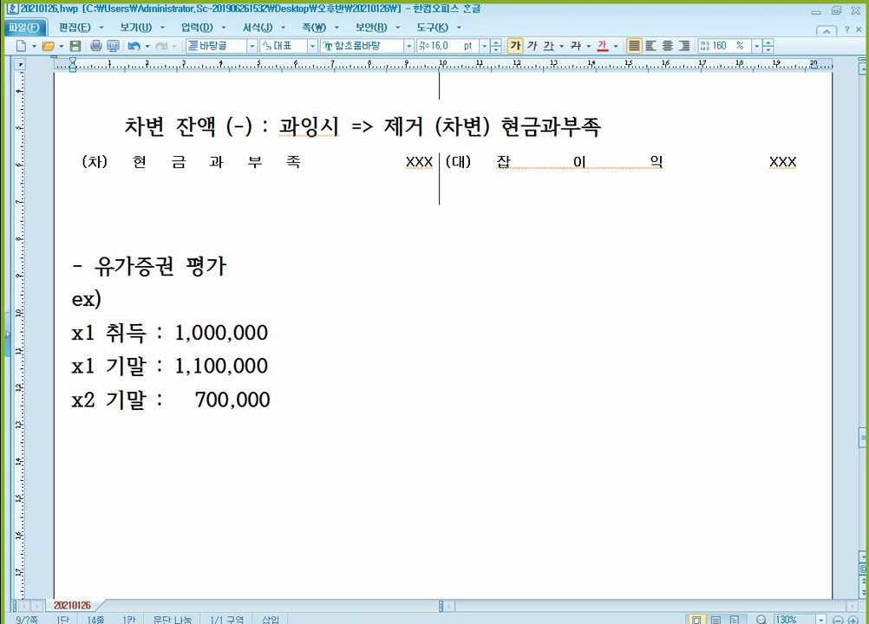
{"action": "type", "text": "1) 다"}
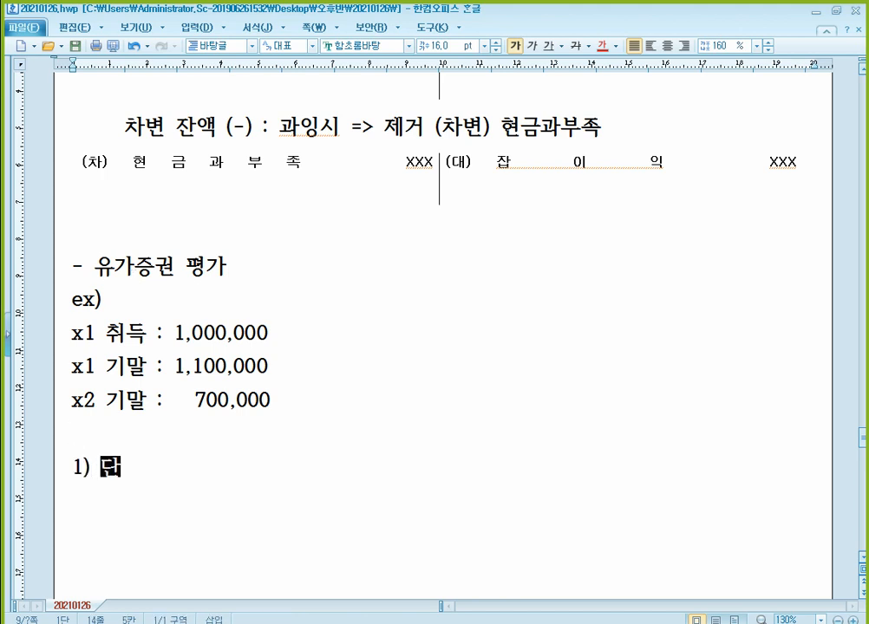
{"action": "type", "text": "단기매매증권"}
{"action": "key", "text": "Return"}
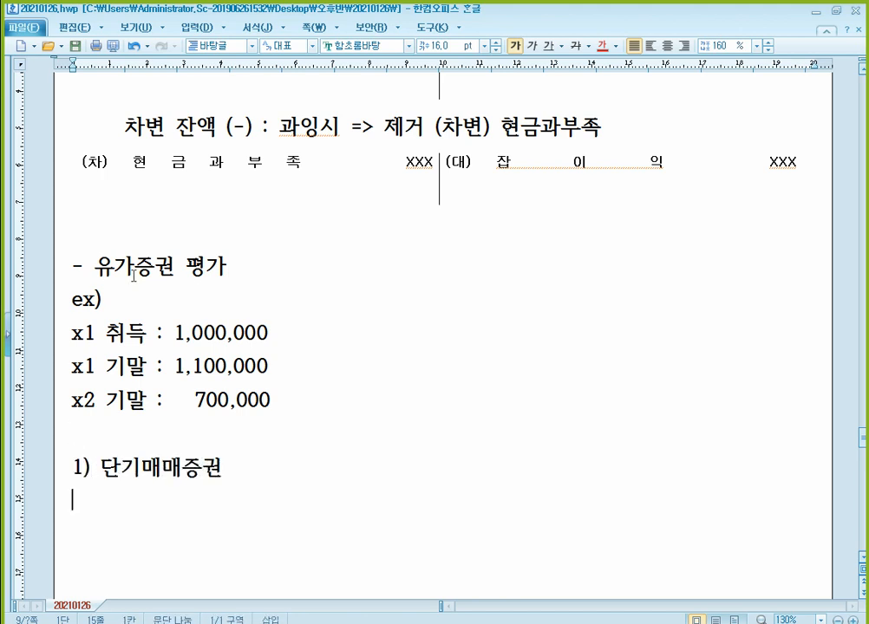
Add the line "x1 취득" under the 단기매매증권 subheading and insert a blank (차)/(대) journal entry form below it.
{"action": "type", "text": "x1 취득"}
{"action": "key", "text": "Return"}
{"action": "type", "text": "(차)\t(대)"}
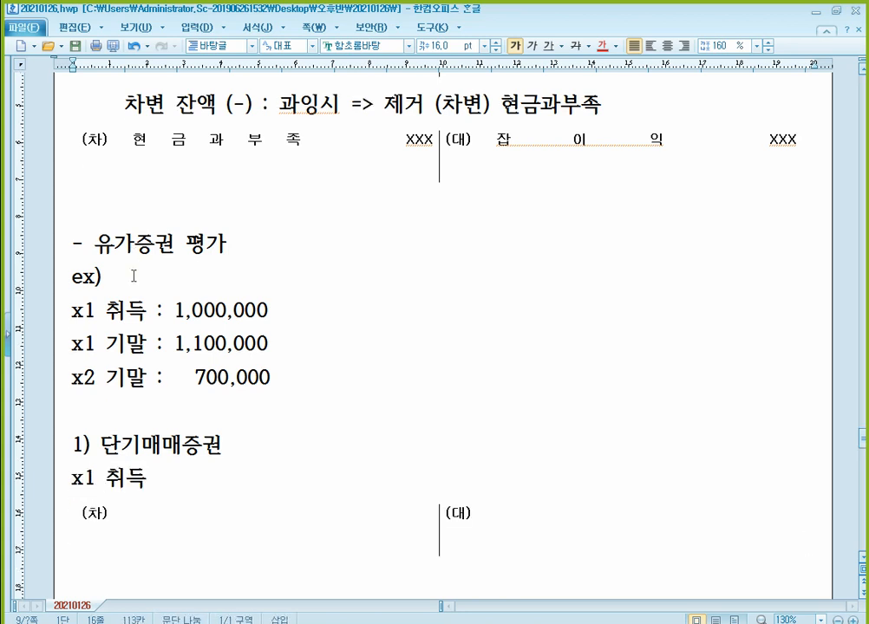
Fill the debit side of the x1 취득 entry with 단기매매증권 and the amount 1,000,000.
{"action": "scroll", "coordinate": [187, 261], "scroll_direction": "down", "scroll_amount": 3}
{"action": "left_click", "coordinate": [235, 335]}
{"action": "type", "text": "단"}
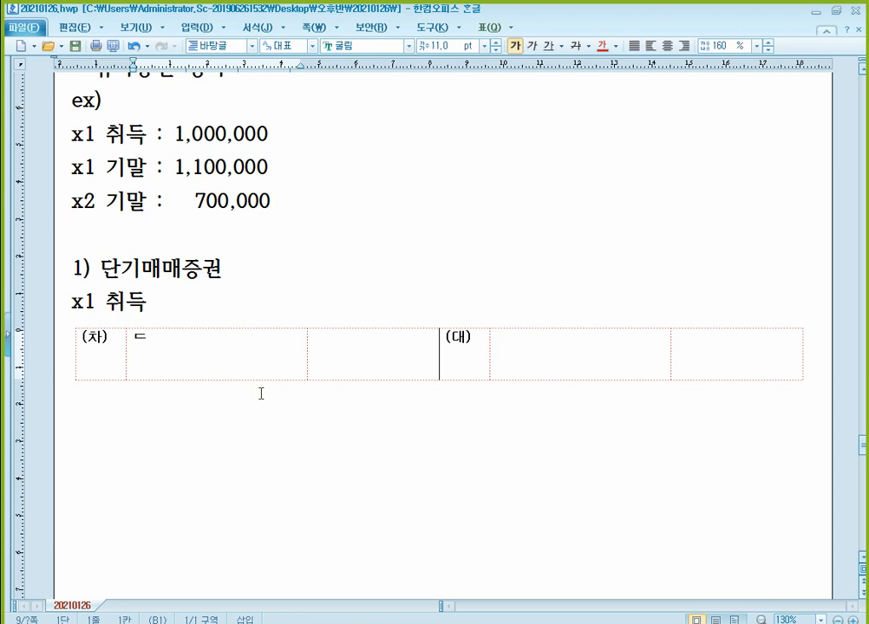
{"action": "type", "text": "기매매증권"}
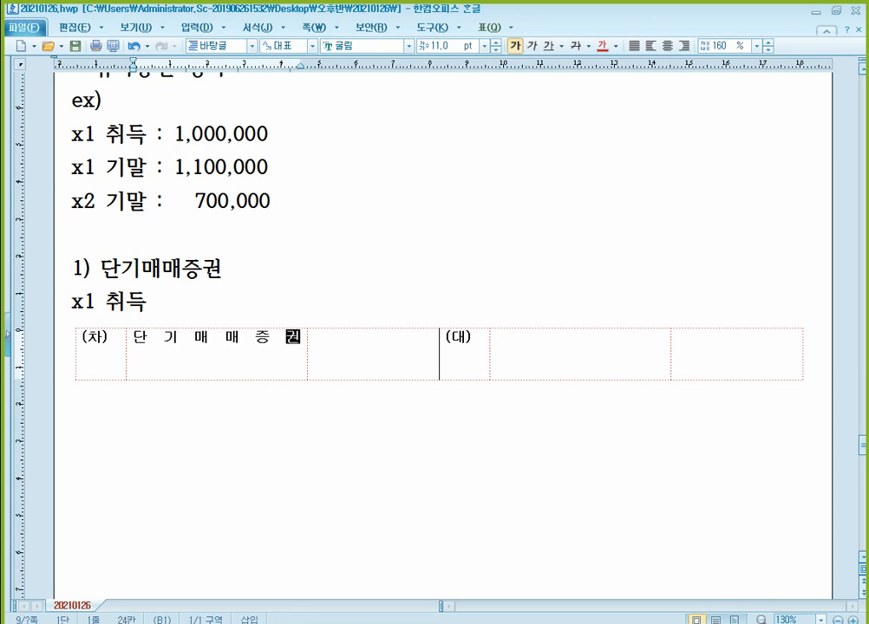
{"action": "key", "text": "Tab"}
{"action": "type", "text": "1,000,000"}
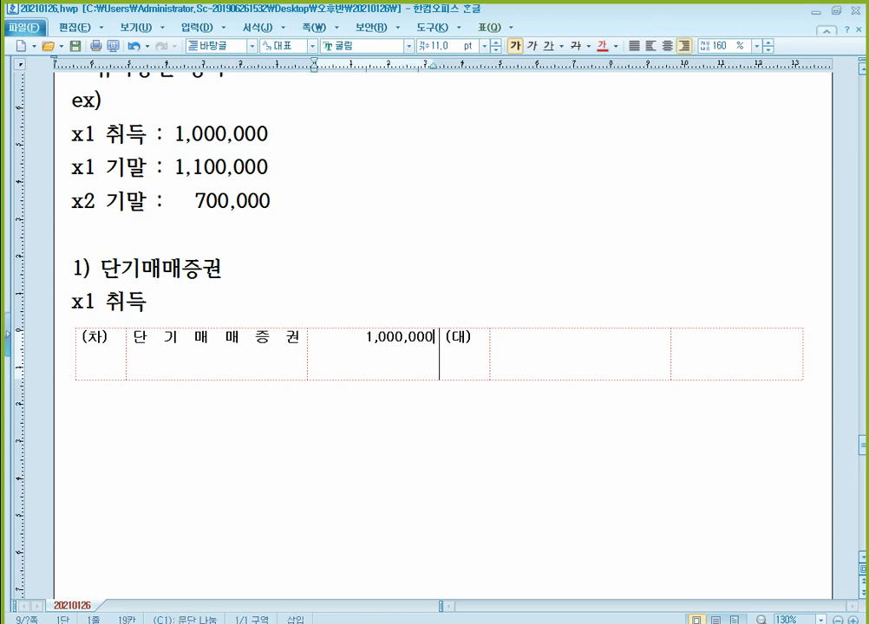
Fill the credit side of the x1 취득 entry with 현금 and the amount 1,000,000.
{"action": "key", "text": "Tab"}
{"action": "key", "text": "Tab"}
{"action": "type", "text": "현금"}
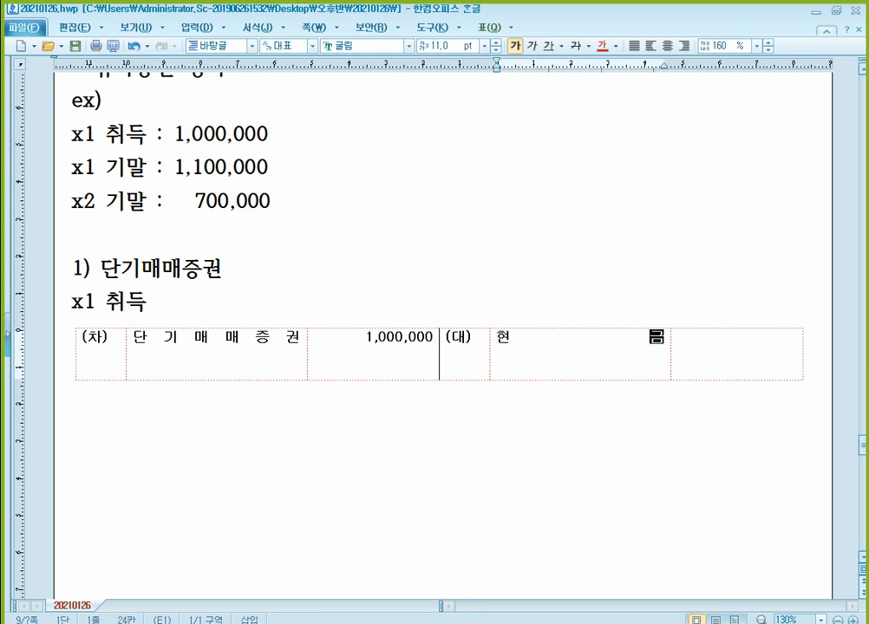
{"action": "key", "text": "Tab"}
{"action": "type", "text": "1,000,000"}
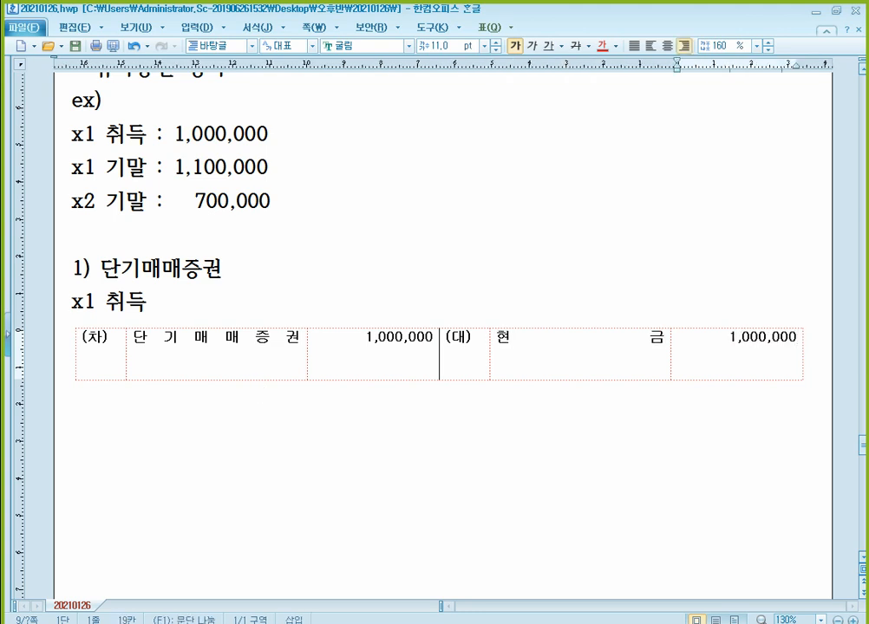
Add the line "x1 기말" below the acquisition entry and insert a blank (차)/(대) entry form under it.
{"action": "left_click", "coordinate": [261, 394]}
{"action": "type", "text": "x1 기말"}
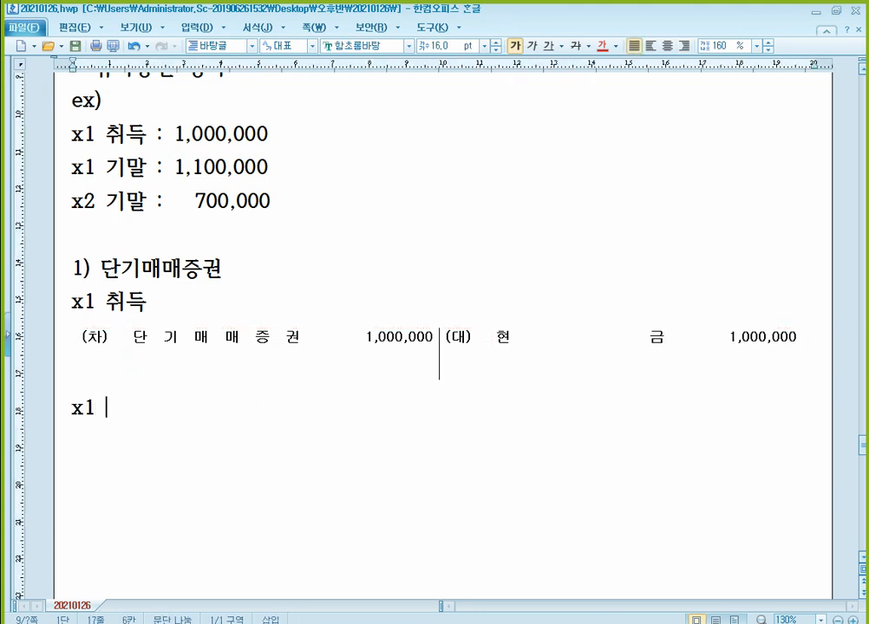
{"action": "key", "text": "Return"}
{"action": "key", "text": "ctrl+v"}
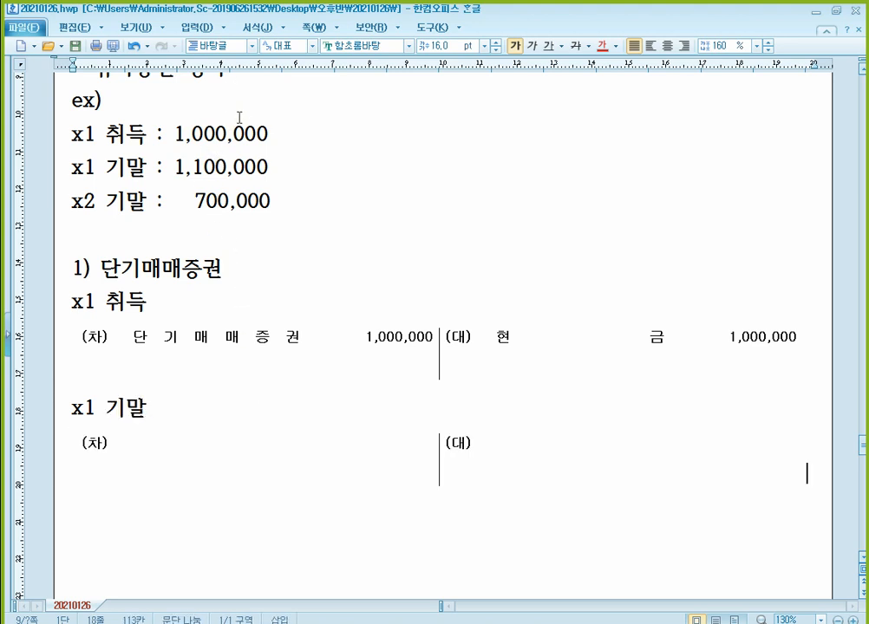
Fill the debit side of the x1 기말 entry with 단기매매증권 and the amount 100,000.
{"action": "left_click", "coordinate": [263, 498]}
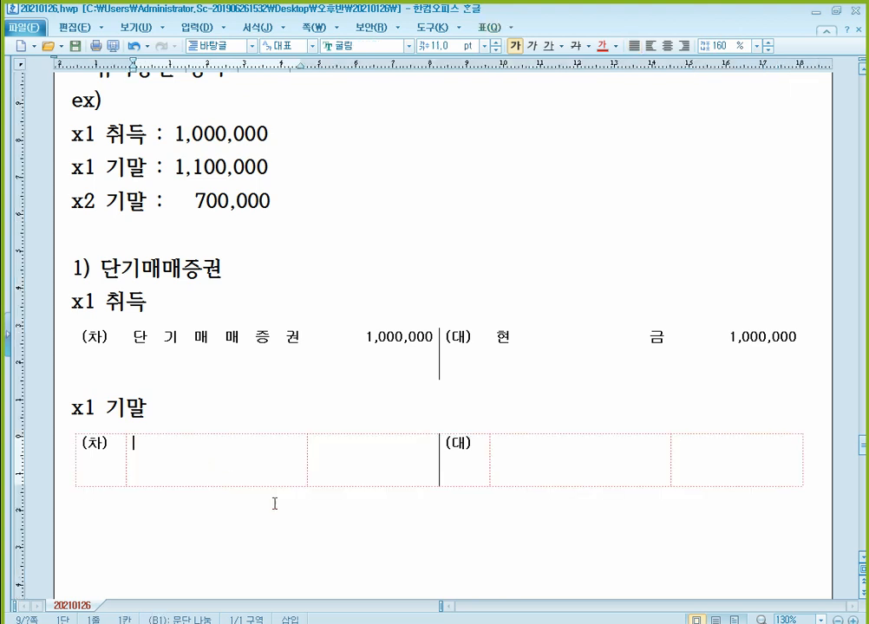
{"action": "type", "text": "단기매매증권"}
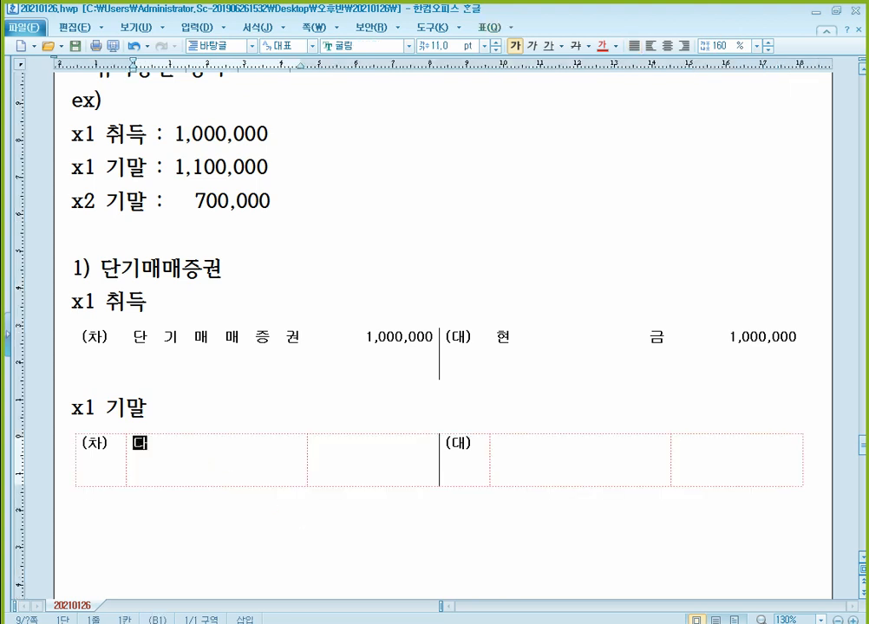
{"action": "key", "text": "Tab"}
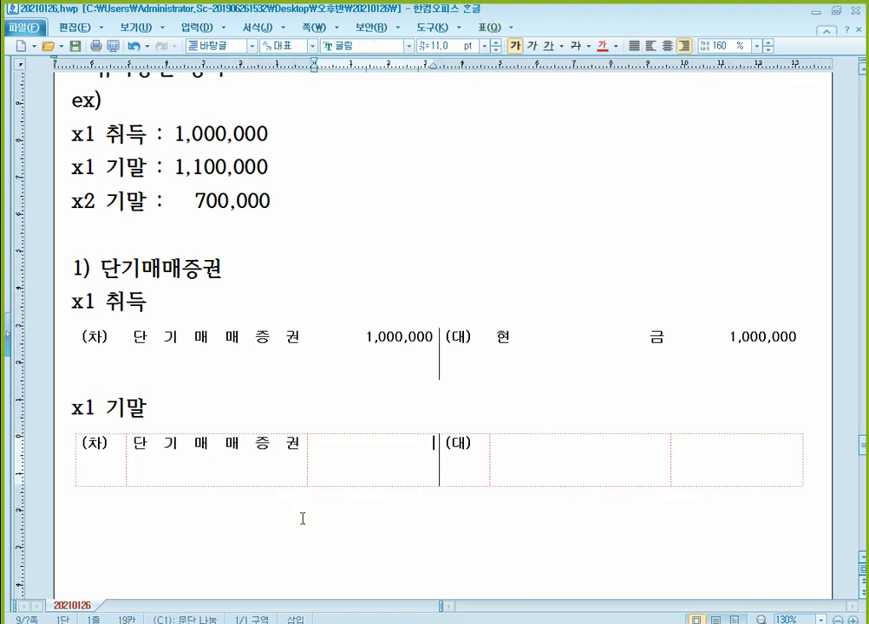
{"action": "type", "text": "10,000"}
{"action": "key", "text": "Left"}
{"action": "key", "text": "Left"}
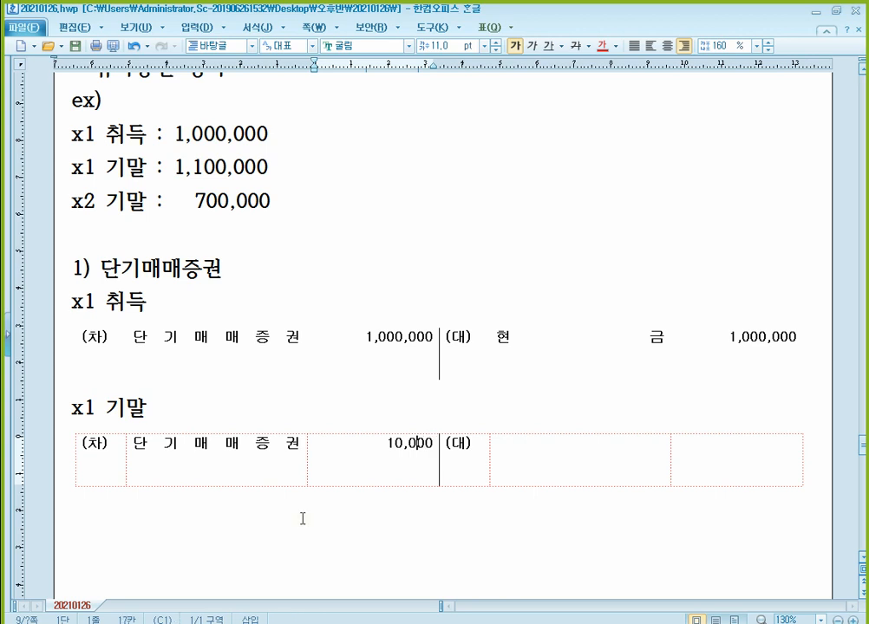
Fill the credit side of the x1 기말 entry with 단기매매증권평가이익 and the amount 100,000.
{"action": "key", "text": "Tab"}
{"action": "key", "text": "Tab"}
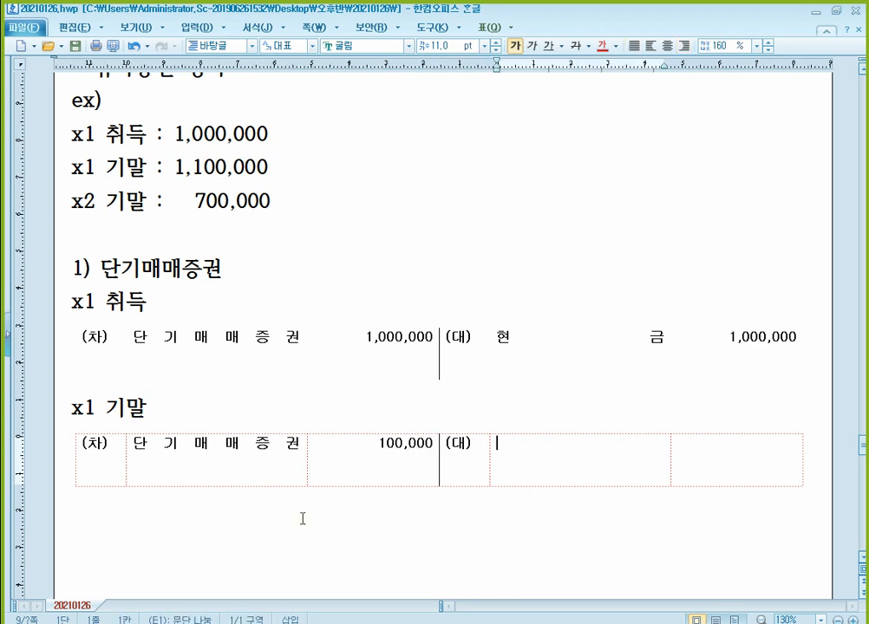
{"action": "type", "text": "단기매매"}
{"action": "type", "text": "증ㄱ"}
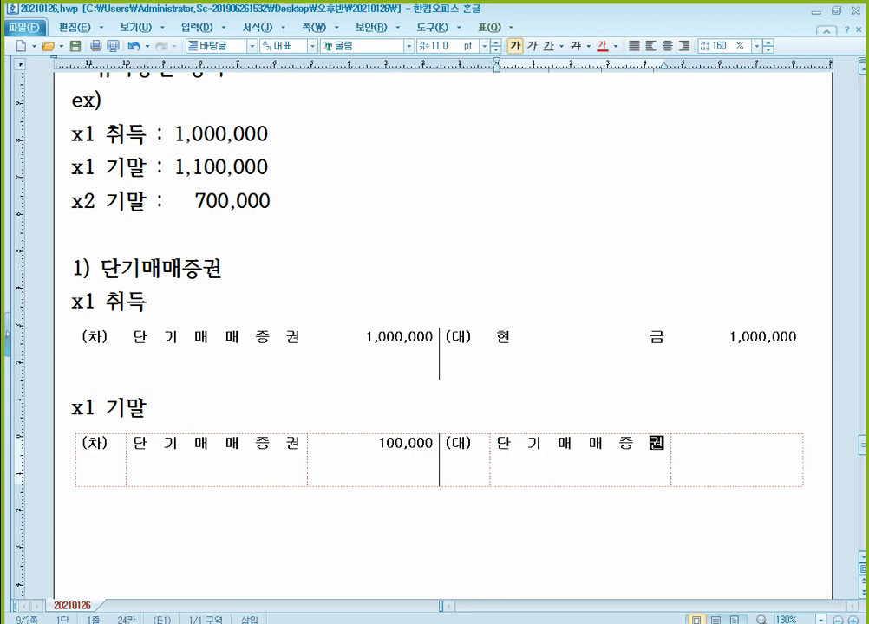
{"action": "type", "text": "펴가이익"}
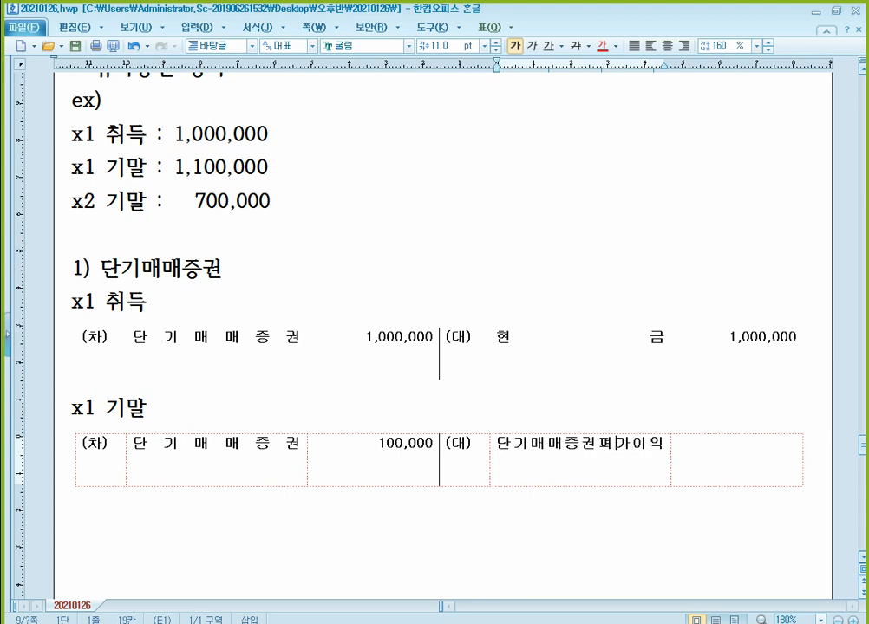
{"action": "key", "text": "BackSpace"}
{"action": "type", "text": "평"}
{"action": "key", "text": "BackSpace"}
{"action": "key", "text": "BackSpace"}
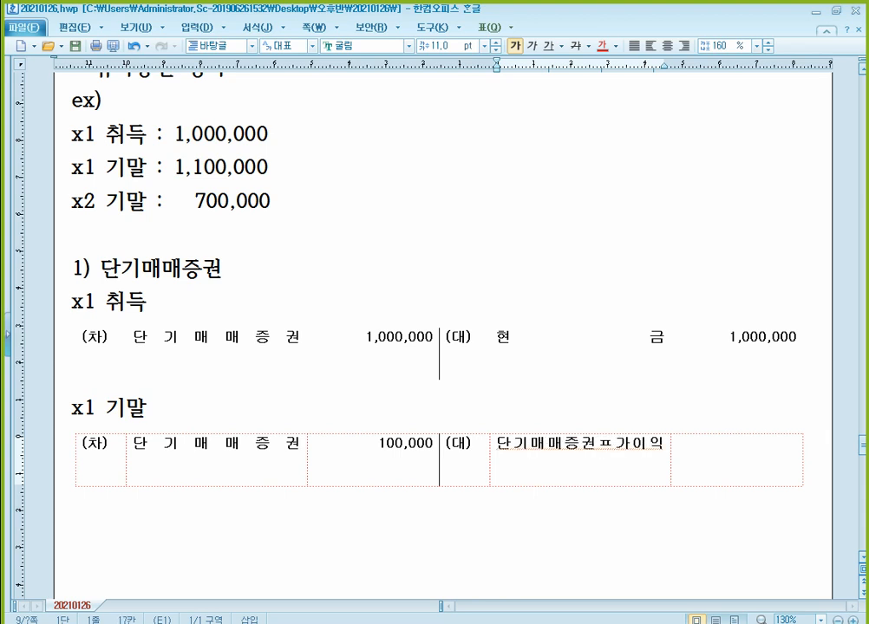
{"action": "type", "text": "ㅕㅇ"}
{"action": "key", "text": "Tab"}
{"action": "type", "text": "100,000"}
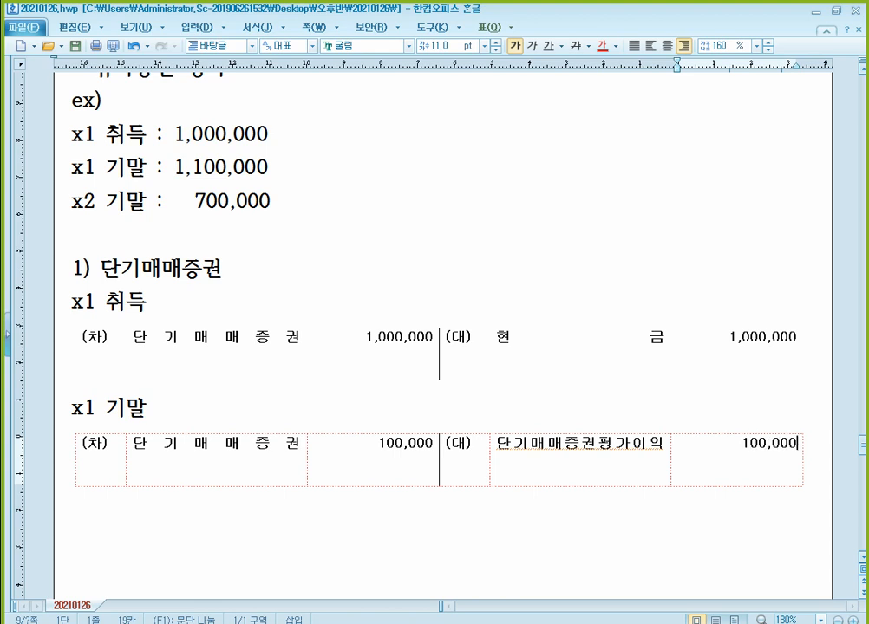
Add the line "x2 기말" below the x1 기말 entry and insert a blank (차)/(대) entry form under it.
{"action": "left_click", "coordinate": [302, 519]}
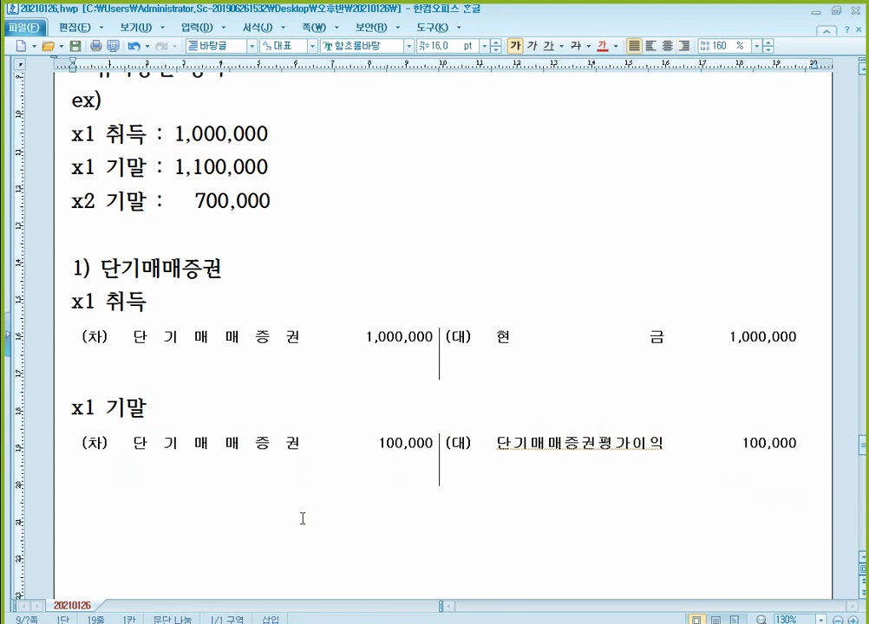
{"action": "type", "text": "x2 기말"}
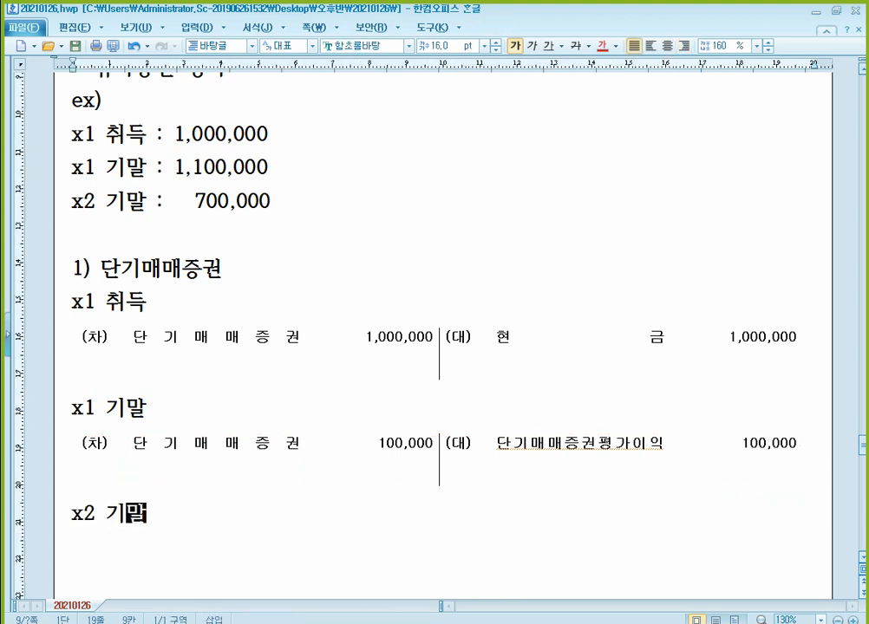
{"action": "key", "text": "Return"}
{"action": "type", "text": "(차)\t(대)"}
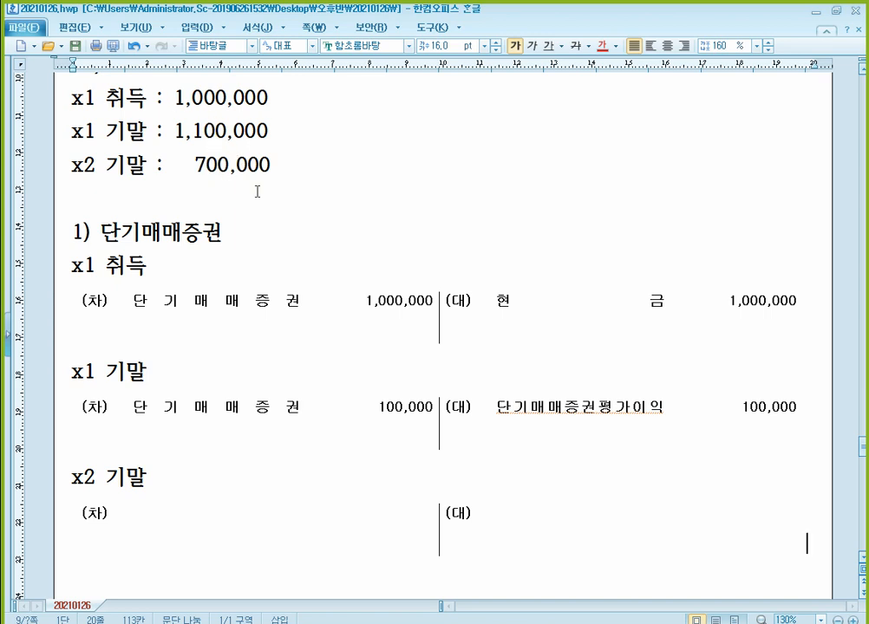
Fill the credit side of the x2 기말 entry with 단기매매증권 and the amount 400,000.
{"action": "left_click", "coordinate": [525, 519]}
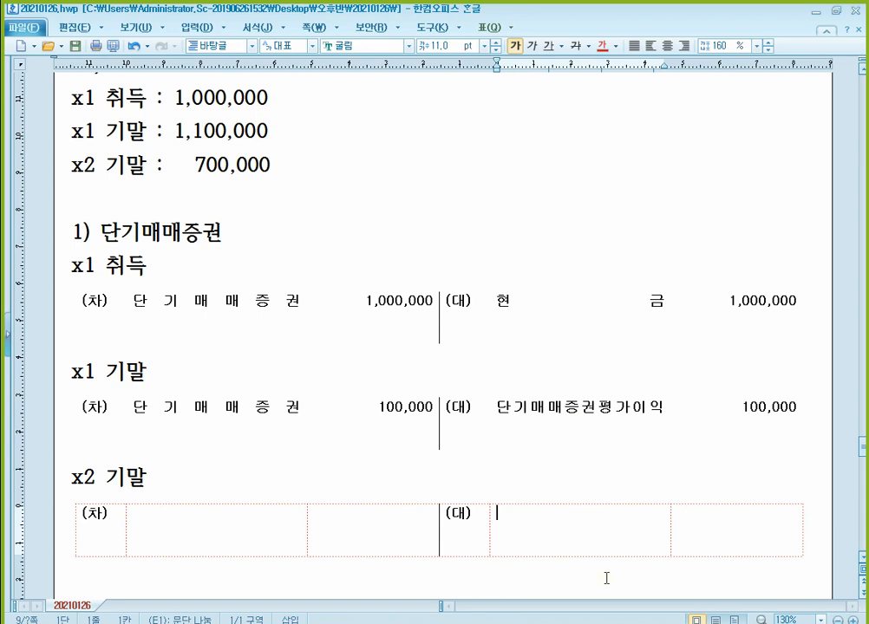
{"action": "type", "text": "단기매매증구"}
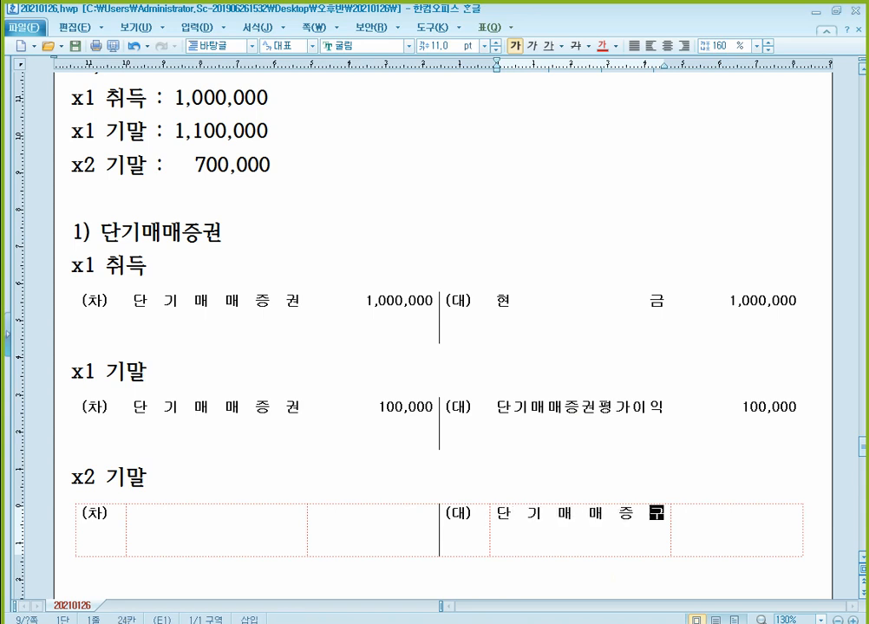
{"action": "type", "text": "ㅓㄴ"}
{"action": "key", "text": "Tab"}
{"action": "type", "text": "4,000"}
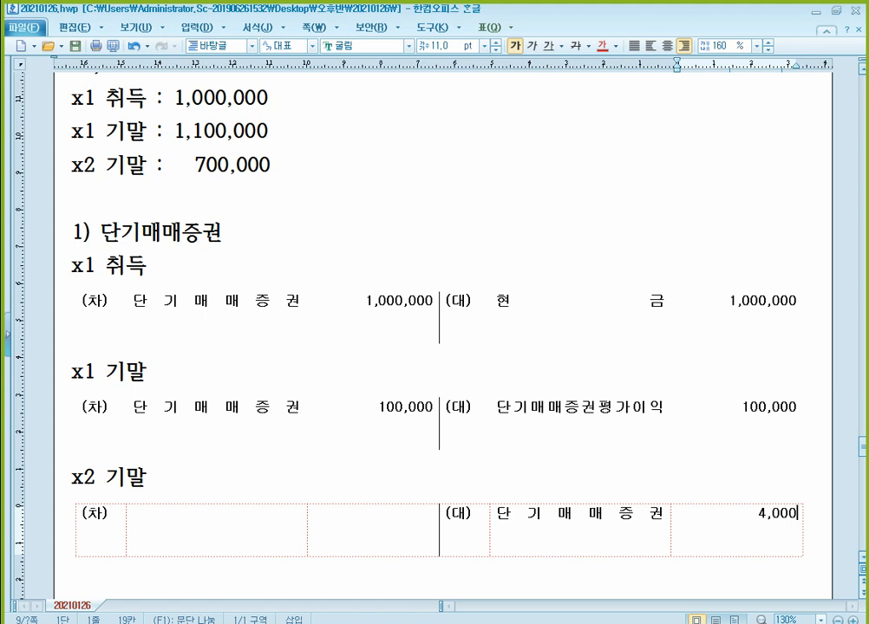
{"action": "key", "text": "Left"}
{"action": "key", "text": "Left"}
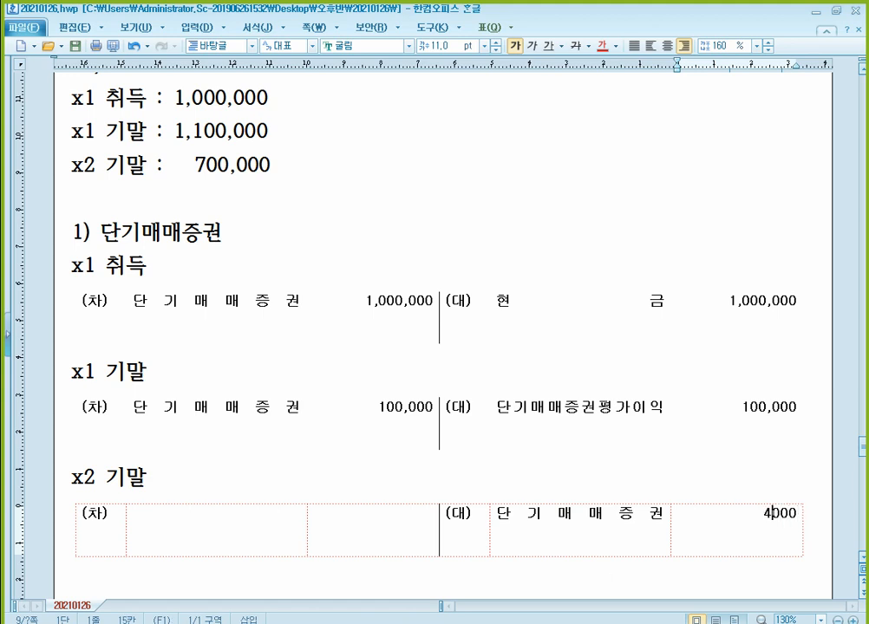
{"action": "type", "text": ","}
{"action": "key", "text": "Right"}
{"action": "type", "text": "00"}
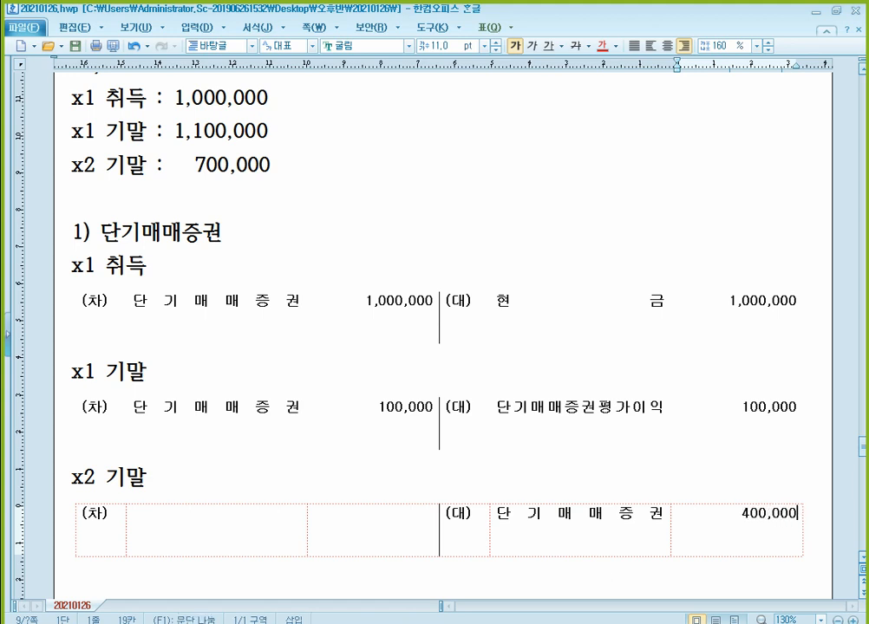
Fill the debit side of the x2 기말 entry with 단기매매증권평가손실 and the amount 400,000.
{"action": "left_click", "coordinate": [248, 529]}
{"action": "type", "text": "단기"}
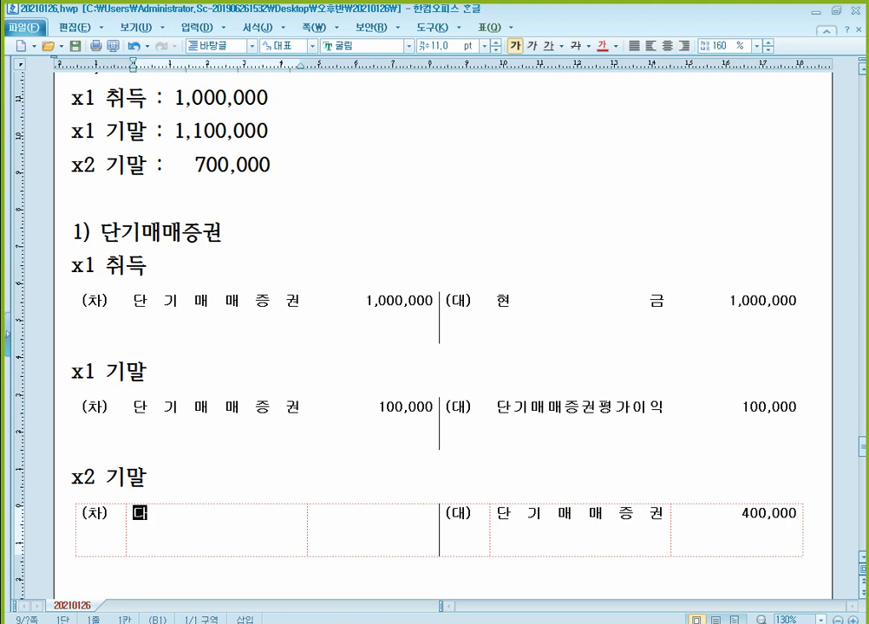
{"action": "type", "text": "매매증권평가"}
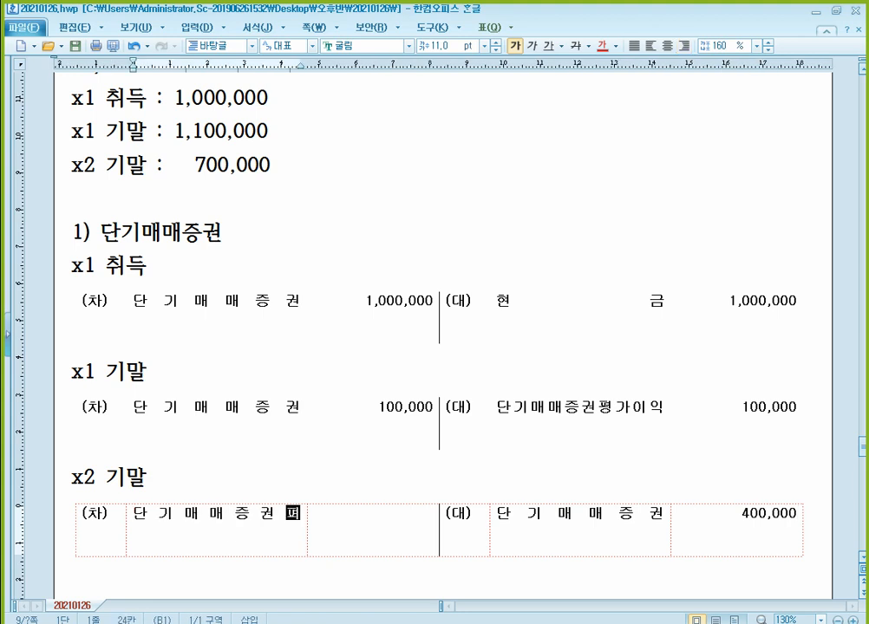
{"action": "type", "text": "손실"}
{"action": "key", "text": "Tab"}
{"action": "type", "text": "4"}
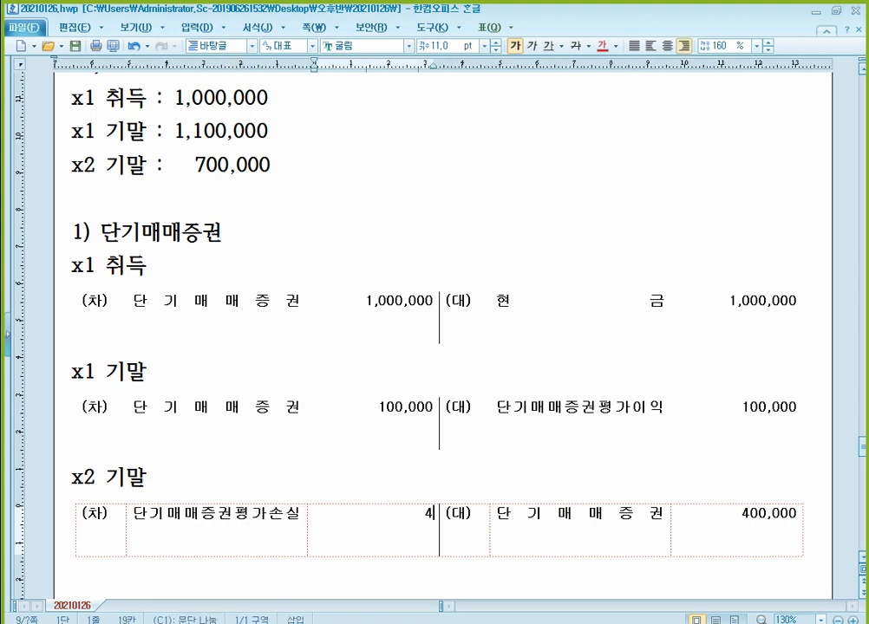
{"action": "type", "text": "00,000"}
Append "=> 장부가액 차액만 회계처리" to the "1) 단기매매증권" subheading.
{"action": "key", "text": "Up"}
{"action": "key", "text": "Up"}
{"action": "key", "text": "Up"}
{"action": "key", "text": "Up"}
{"action": "key", "text": "Up"}
{"action": "key", "text": "Up"}
{"action": "key", "text": "Up"}
{"action": "key", "text": "Up"}
{"action": "key", "text": "Up"}
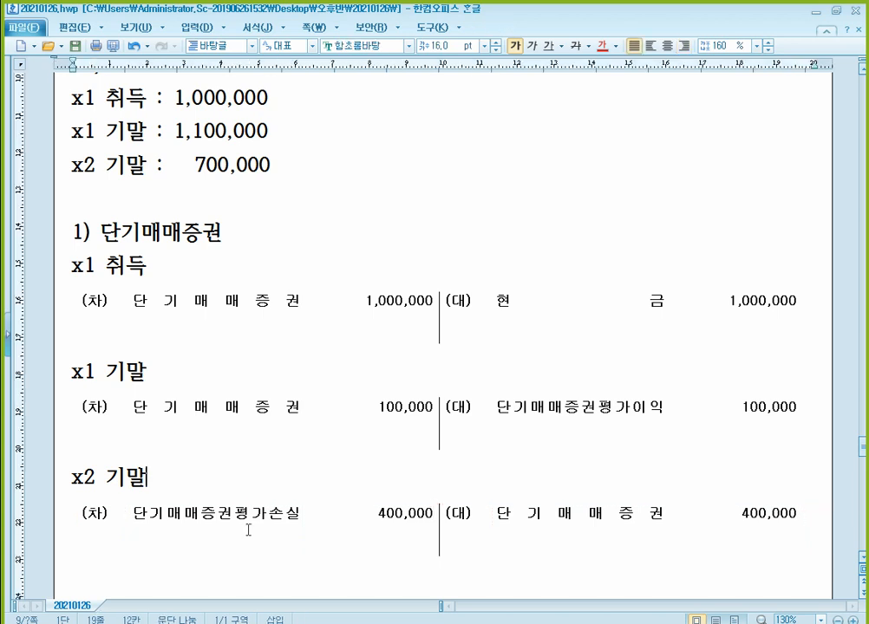
{"action": "key", "text": "Down"}
{"action": "key", "text": "Down"}
{"action": "key", "text": "Down"}
{"action": "type", "text": "ㅈ"}
{"action": "key", "text": "BackSpace"}
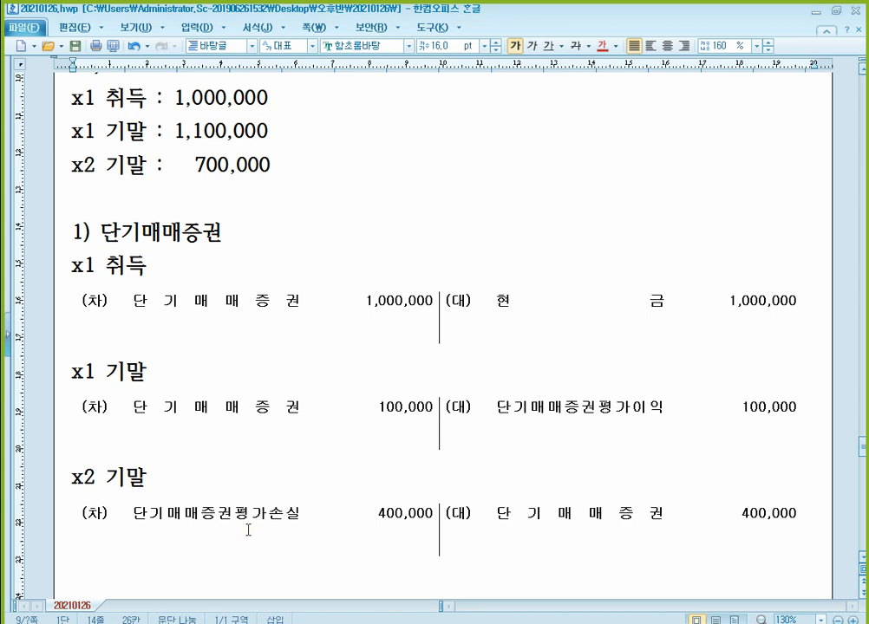
{"action": "type", "text": "=> 장부가"}
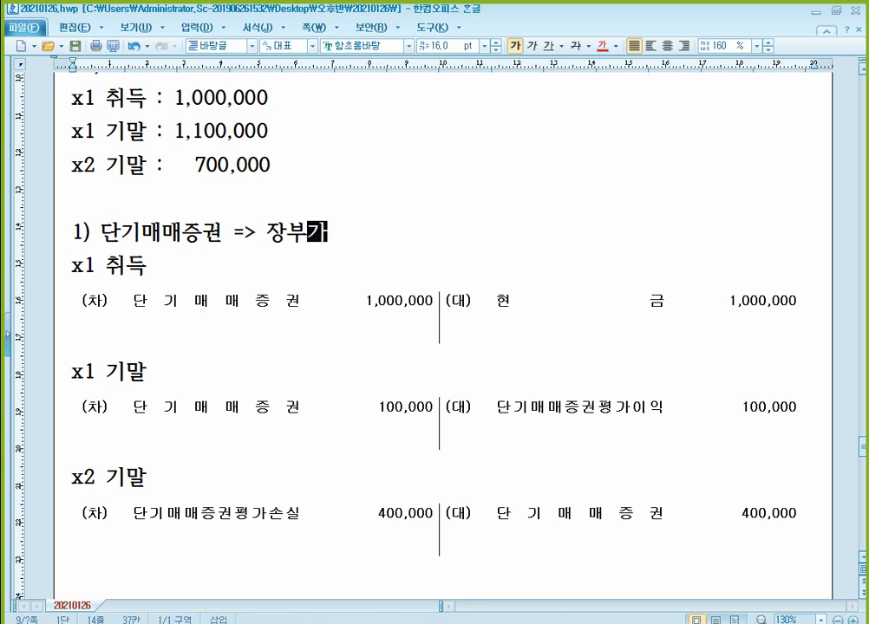
{"action": "type", "text": "액 차액만"}
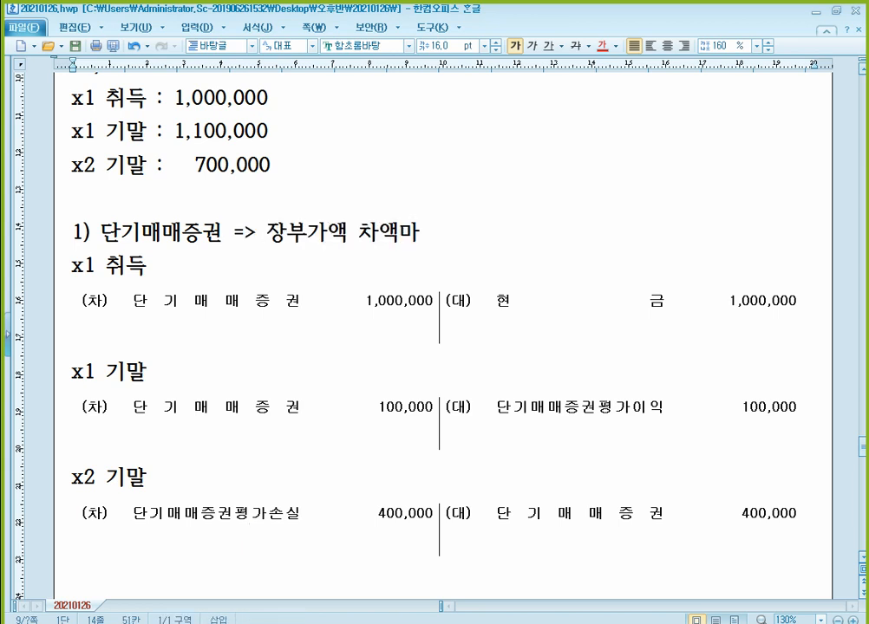
{"action": "type", "text": " 회계처리"}
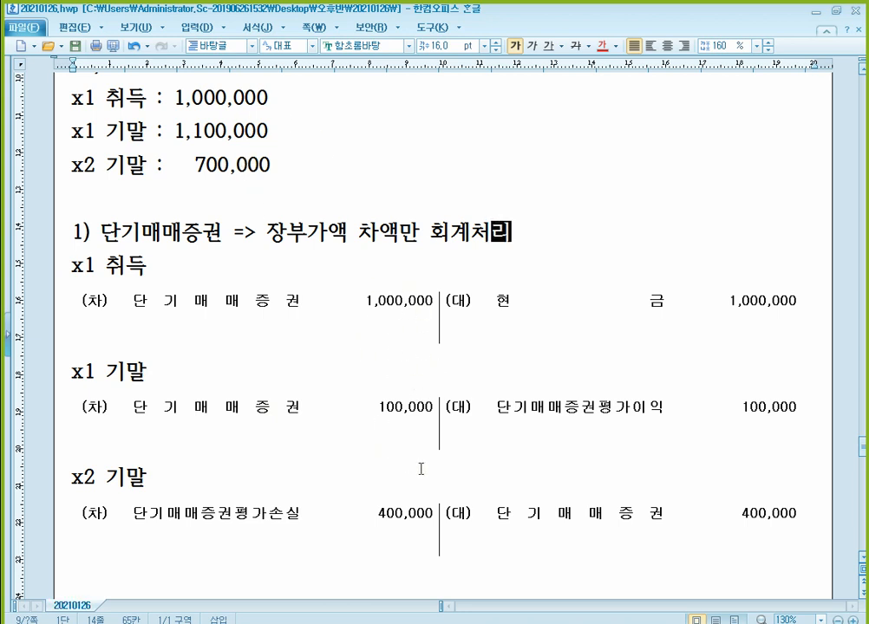
Insert a run of blank lines above the "- 유가증권 평가" heading to push that section down the page.
{"action": "scroll", "coordinate": [420, 472], "scroll_direction": "down", "scroll_amount": 3}
{"action": "scroll", "coordinate": [378, 492], "scroll_direction": "down", "scroll_amount": 3}
{"action": "scroll", "coordinate": [295, 424], "scroll_direction": "up", "scroll_amount": 10}
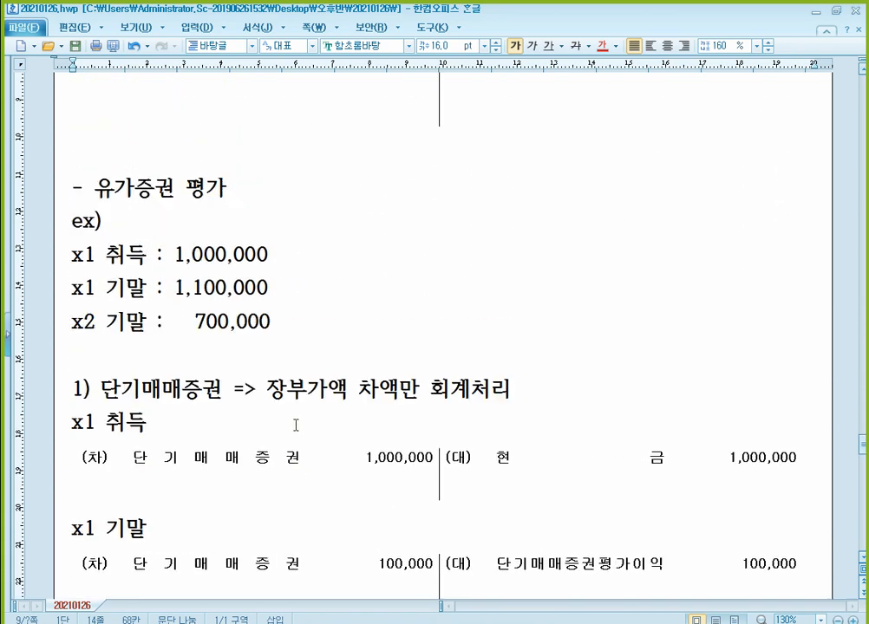
{"action": "left_click", "coordinate": [149, 192]}
{"action": "key", "text": "Return"}
{"action": "key", "text": "Return"}
{"action": "key", "text": "Return"}
{"action": "key", "text": "Return"}
{"action": "key", "text": "Return"}
{"action": "key", "text": "Return"}
{"action": "key", "text": "Return"}
{"action": "key", "text": "Return"}
{"action": "key", "text": "Return"}
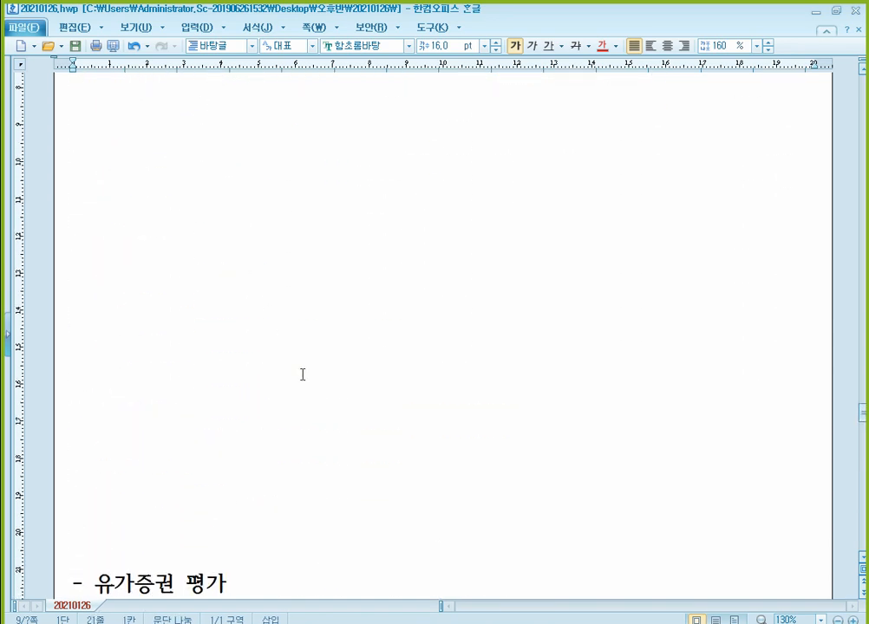
Add more blank lines above the "- 유가증권 평가" heading until that section moves onto the next page.
{"action": "key", "text": "Return"}
{"action": "key", "text": "Return"}
{"action": "key", "text": "Return"}
{"action": "key", "text": "Return"}
{"action": "key", "text": "Return"}
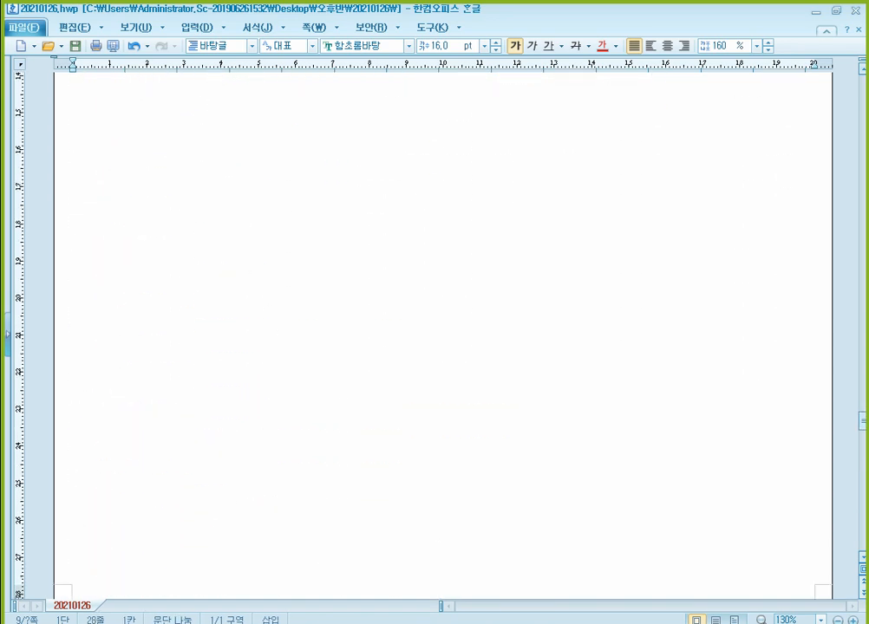
Write the subheading "2) 매도가능증권" below the x2 기말 entry of the 단기매매증권 section.
{"action": "scroll", "coordinate": [324, 404], "scroll_direction": "down", "scroll_amount": 7}
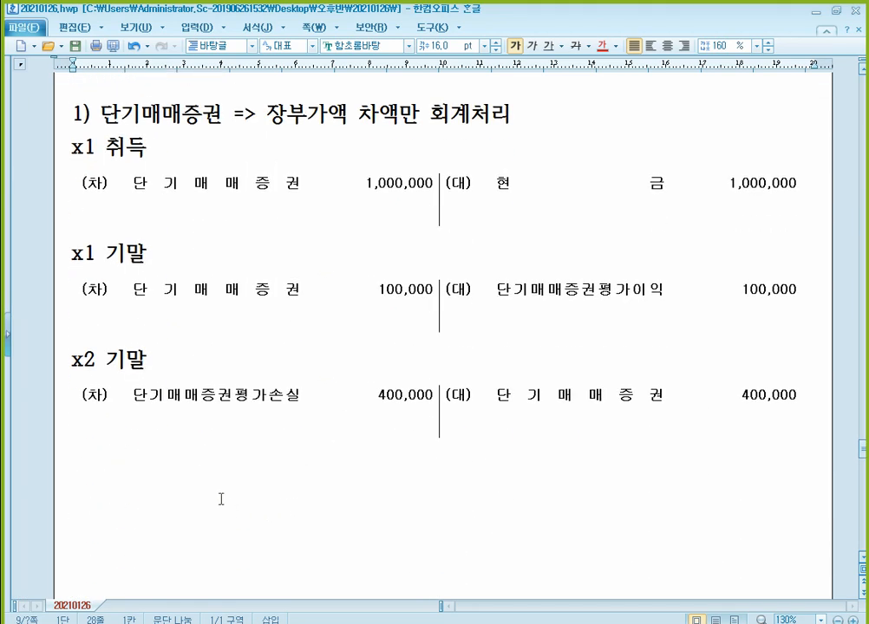
{"action": "left_click", "coordinate": [185, 492]}
{"action": "type", "text": "2)"}
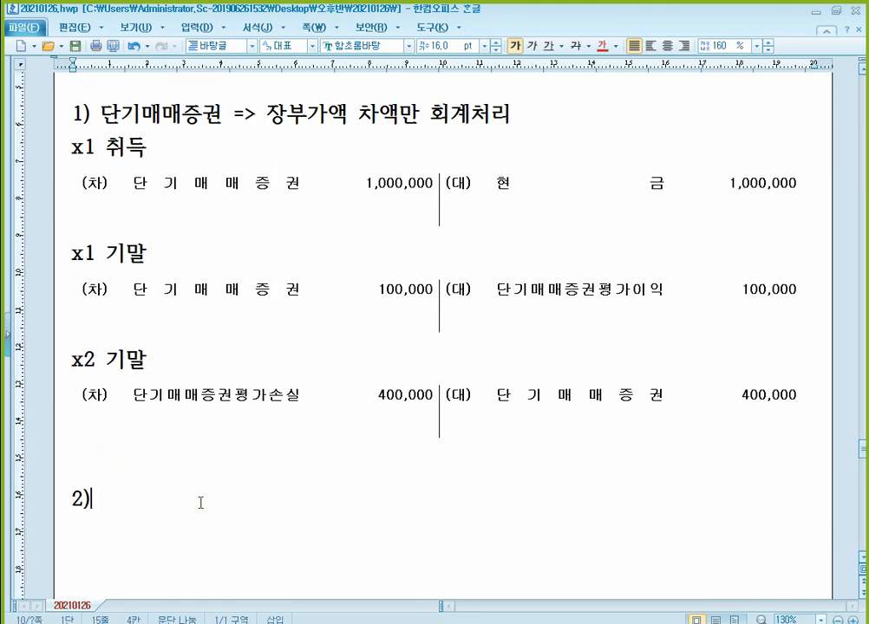
{"action": "type", "text": " 매도가능증권"}
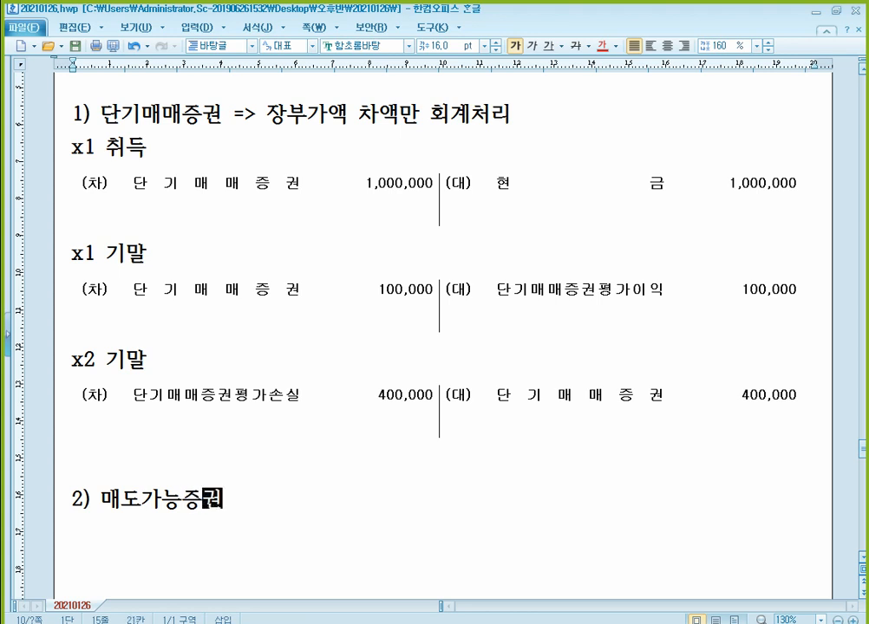
{"action": "type", "text": " ="}
{"action": "key", "text": "BackSpace"}
{"action": "key", "text": "BackSpace"}
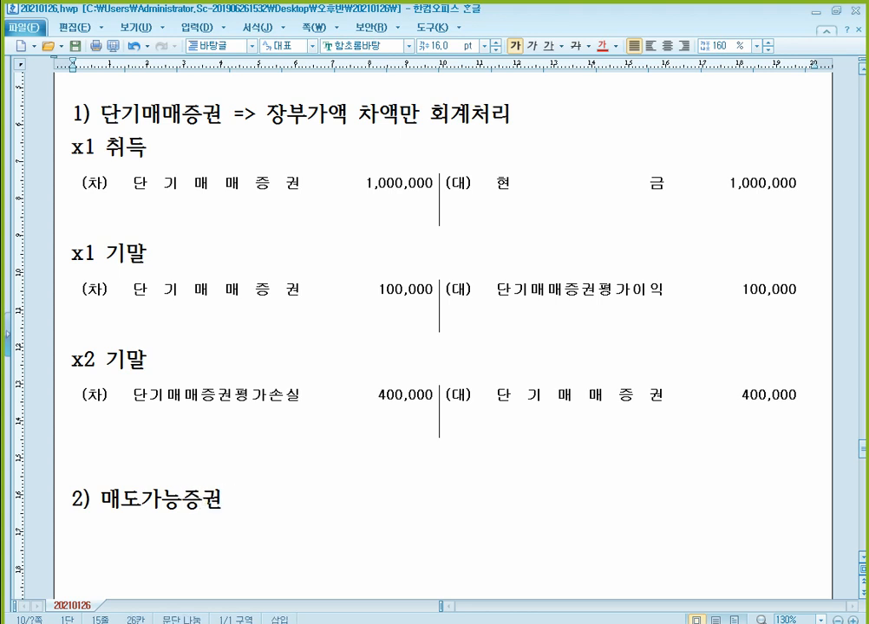
Add the label "x1 취득" under the 매도가능증권 subheading and paste the blank (차)/(대) journal entry table below it.
{"action": "key", "text": "Return"}
{"action": "type", "text": "x1 취득"}
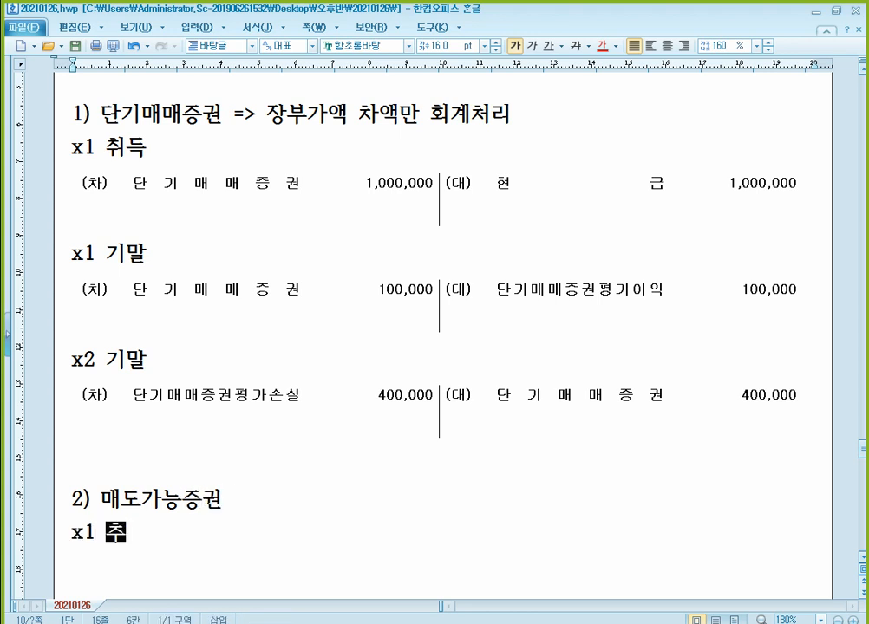
{"action": "key", "text": "Return"}
{"action": "key", "text": "ctrl+v"}
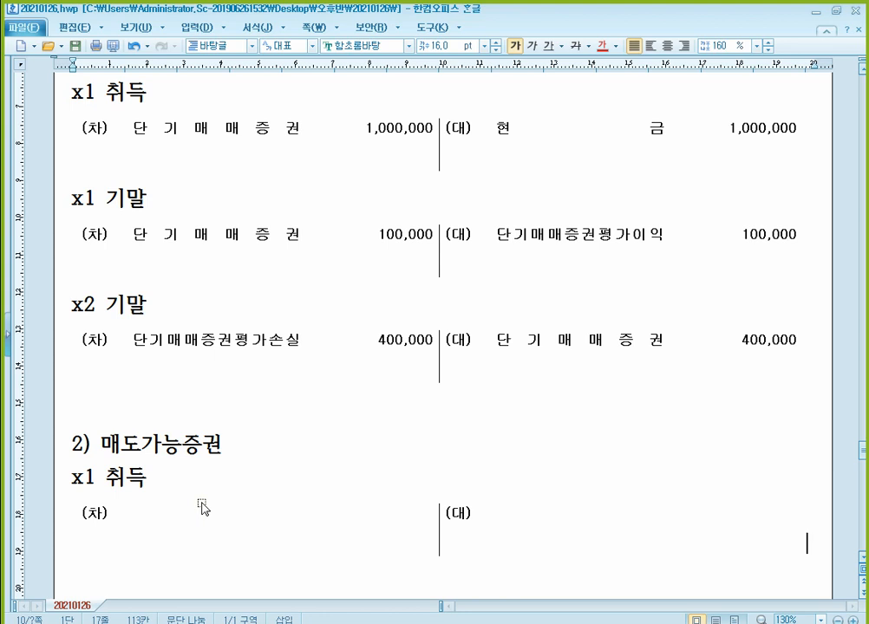
Fill the debit side of the 매도가능증권 x1 취득 entry with 매도가능증권 and the amount 1,000,000.
{"action": "left_click", "coordinate": [209, 525]}
{"action": "type", "text": "a"}
{"action": "key", "text": "BackSpace"}
{"action": "type", "text": "매도가능증권"}
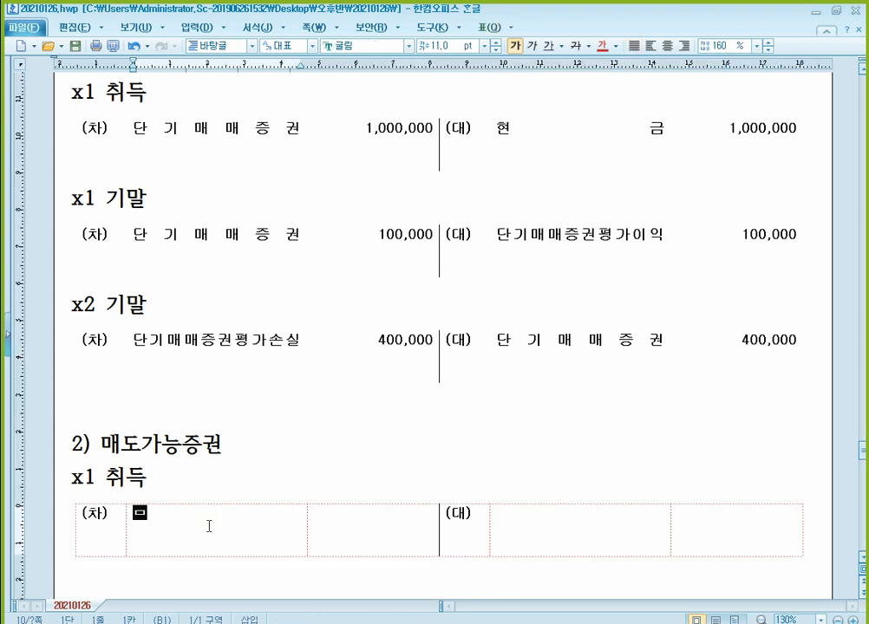
{"action": "key", "text": "Tab"}
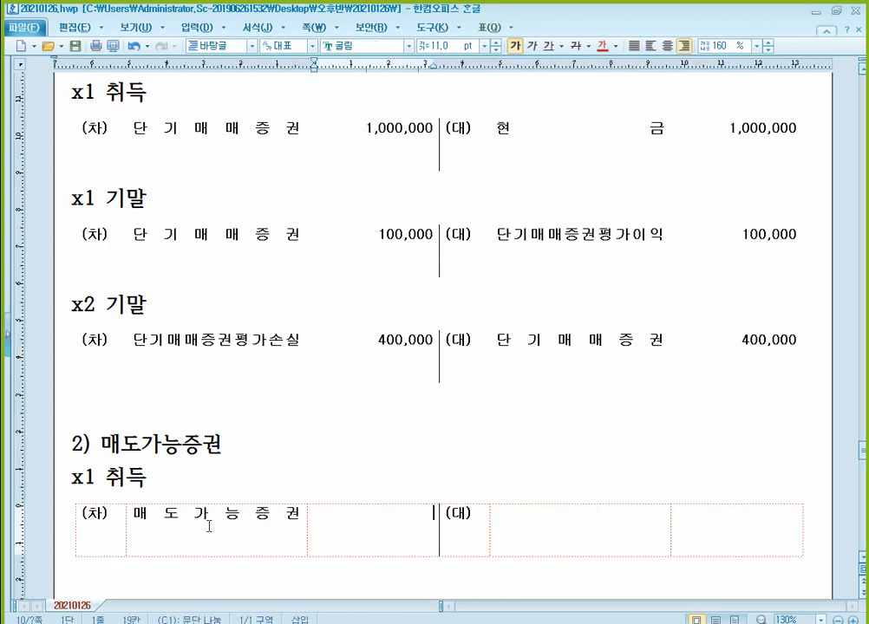
{"action": "type", "text": "1,000,000"}
{"action": "key", "text": "Tab"}
Fill the credit side of the 매도가능증권 x1 취득 entry with 현금 and the amount 1,000,000.
{"action": "key", "text": "Tab"}
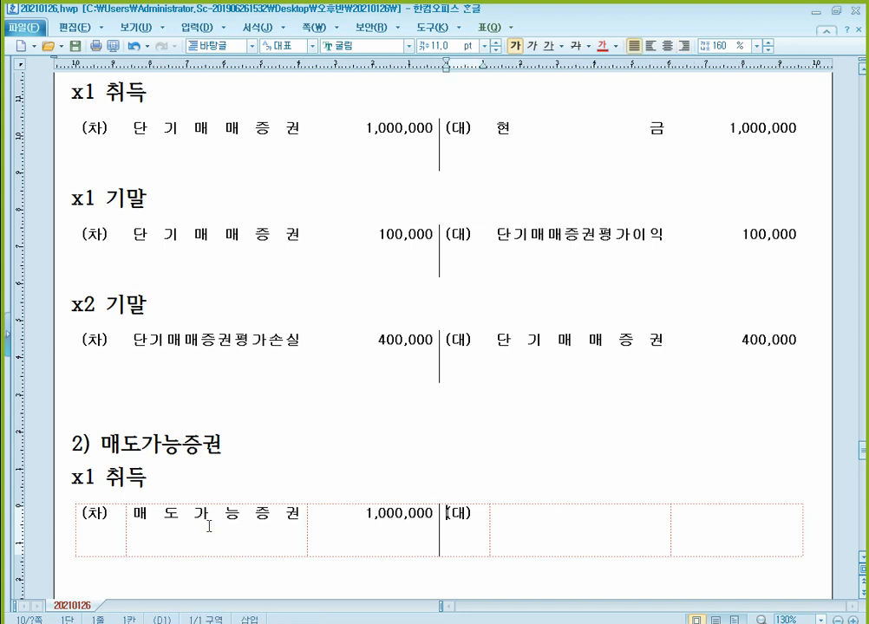
{"action": "type", "text": "현금"}
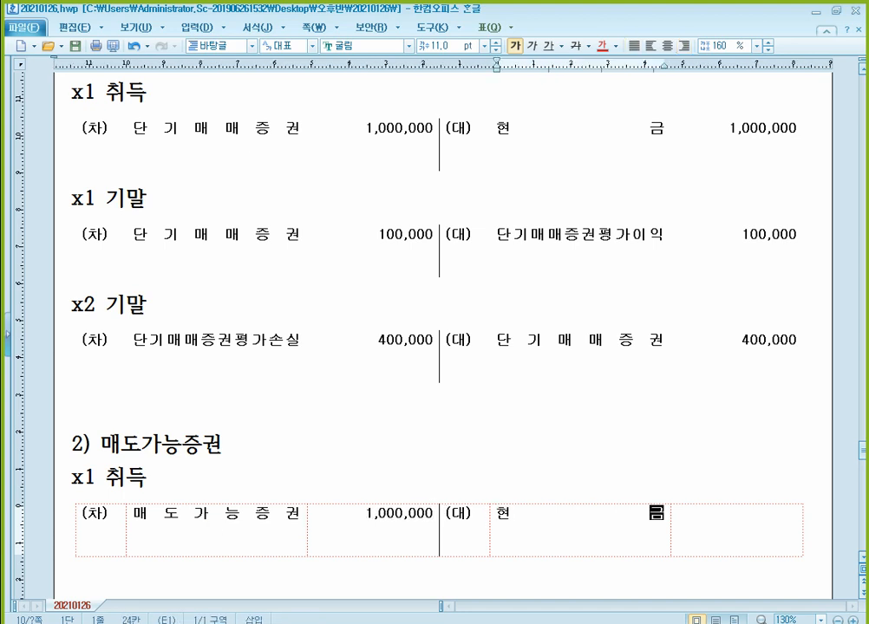
{"action": "key", "text": "Tab"}
{"action": "type", "text": "1,000,000"}
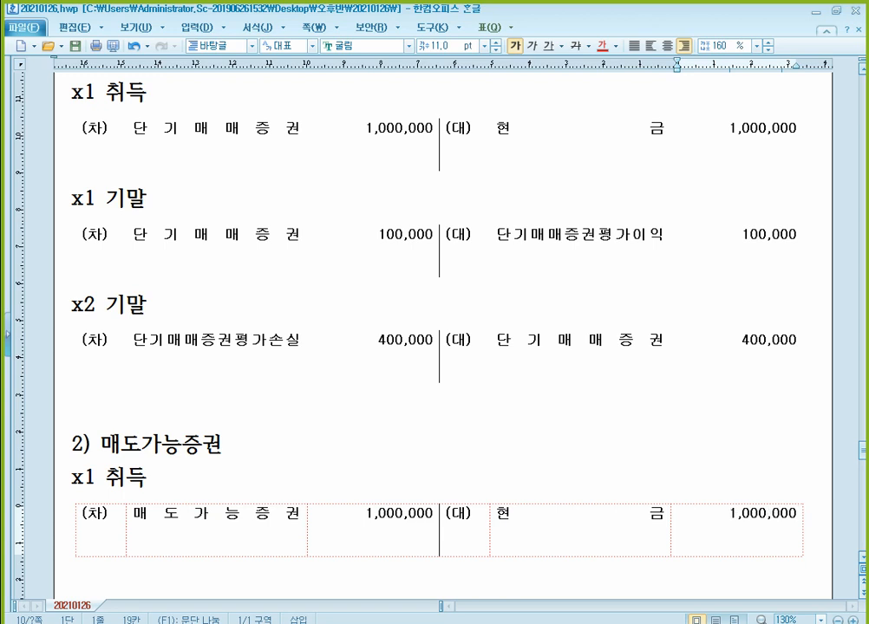
Add the label "x1 기말" below the 매도가능증권 acquisition entry, with a blank (차)/(대) journal entry table under it.
{"action": "key", "text": "Down"}
{"action": "type", "text": "x1"}
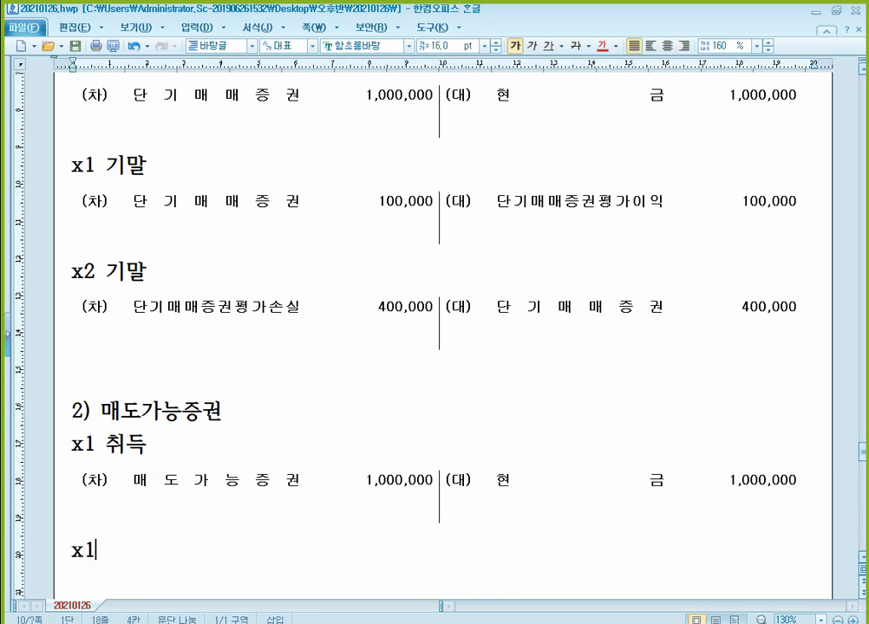
{"action": "type", "text": " 김말"}
{"action": "key", "text": "Return"}
{"action": "type", "text": "(차)\t\t\t(대)"}
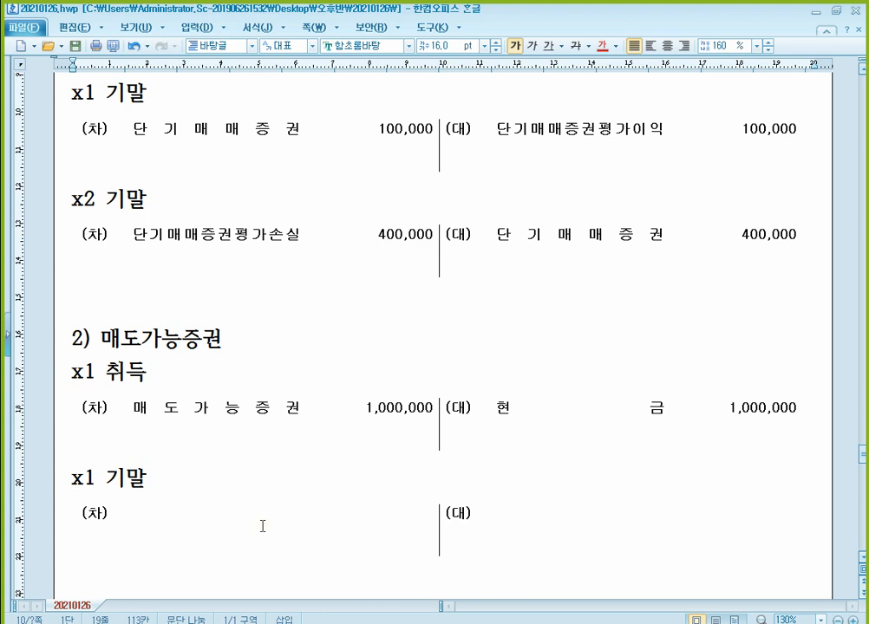
Fill the debit side of the 매도가능증권 x1 기말 entry with 매도가능증권 and the amount 100,000.
{"action": "scroll", "coordinate": [262, 526], "scroll_direction": "down", "scroll_amount": 1}
{"action": "left_click", "coordinate": [161, 470]}
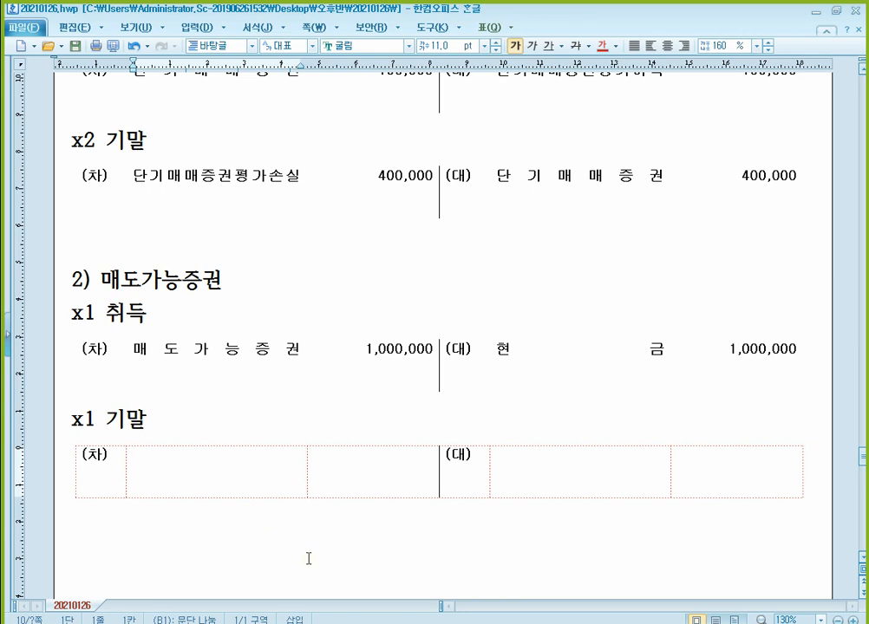
{"action": "type", "text": "매"}
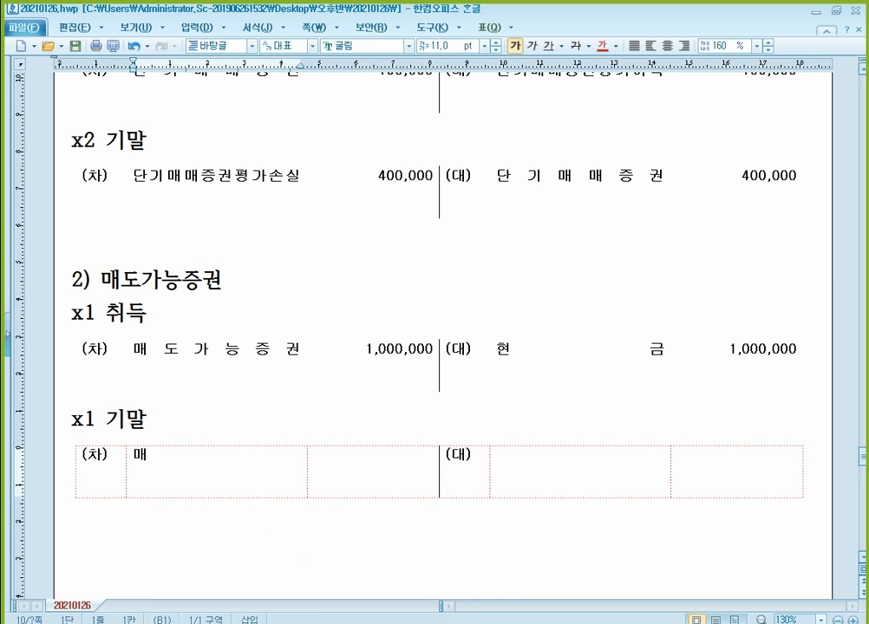
{"action": "type", "text": "독가능증권"}
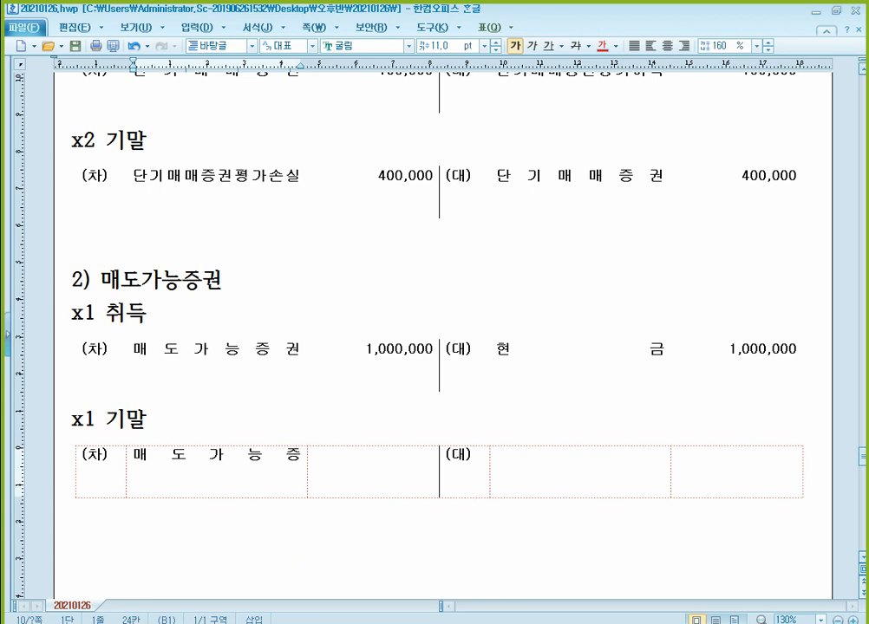
{"action": "key", "text": "Tab"}
{"action": "type", "text": "100,000"}
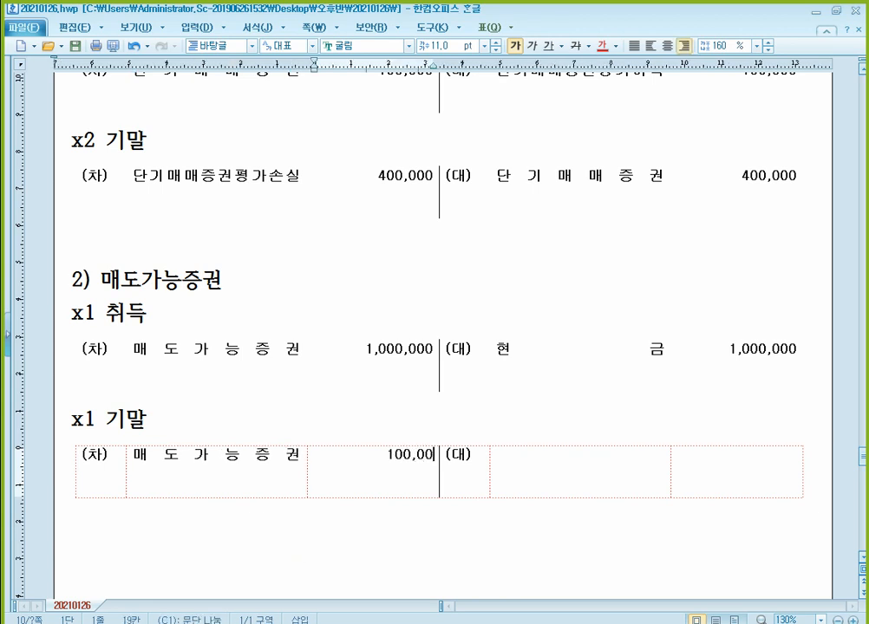
Fill the credit side of the 매도가능증권 x1 기말 entry with 매도가능증권평가이익 and the amount 100,000.
{"action": "key", "text": "Tab"}
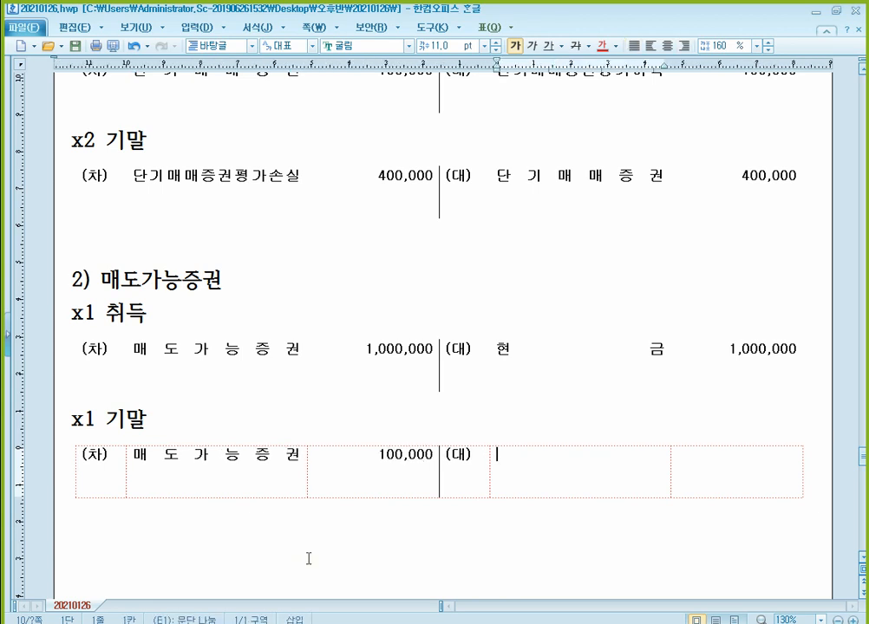
{"action": "type", "text": "매도가능증구"}
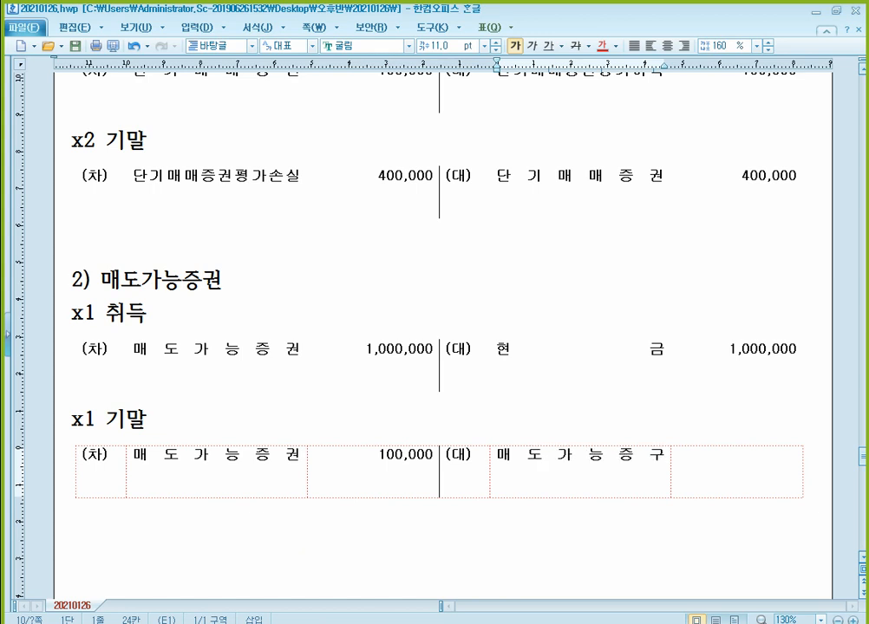
{"action": "key", "text": "BackSpace"}
{"action": "type", "text": "권평가잉"}
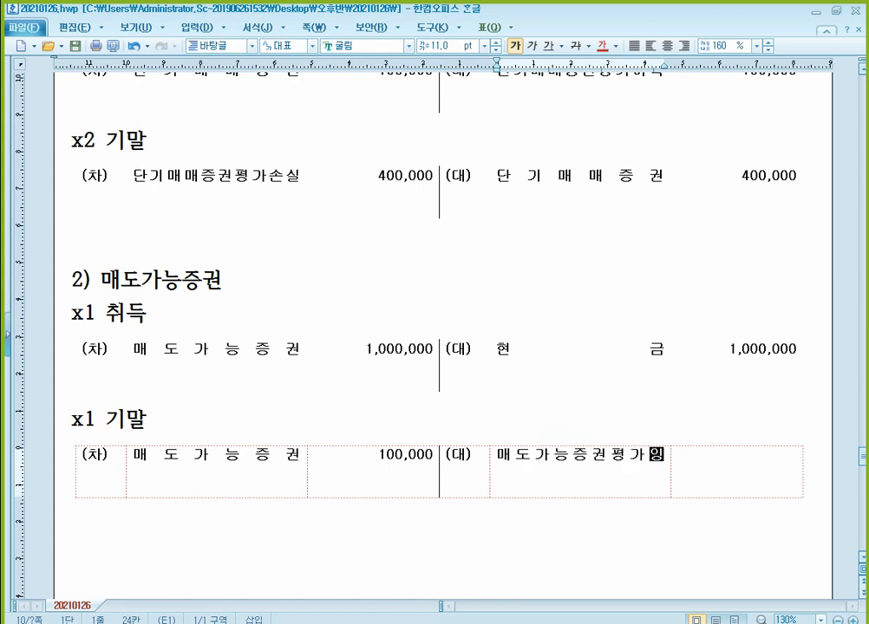
{"action": "type", "text": "익"}
{"action": "key", "text": "Tab"}
{"action": "type", "text": "100,000"}
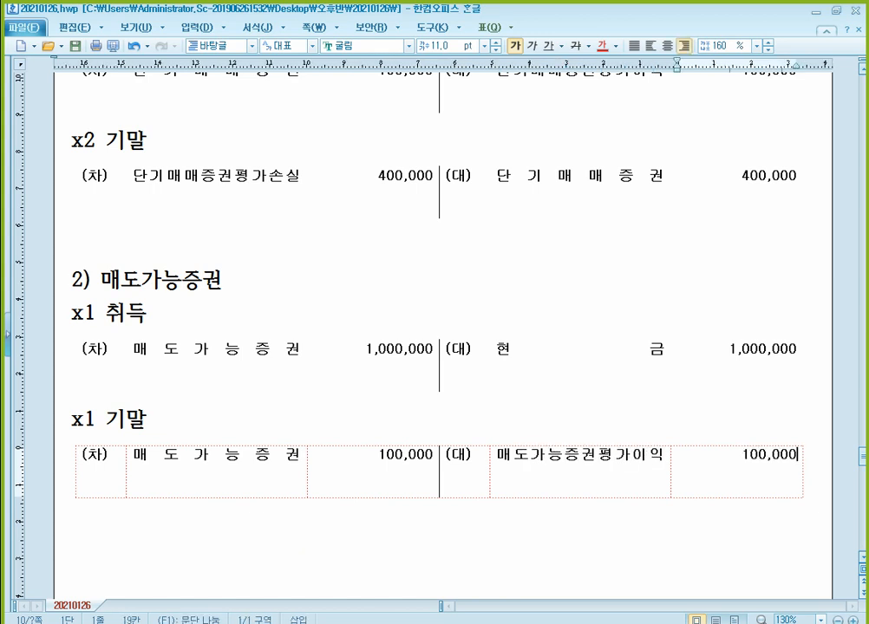
Add the label "x2 기말" below the 매도가능증권 x1 기말 entry and paste a blank (차)/(대) journal entry table under it.
{"action": "left_click", "coordinate": [308, 559]}
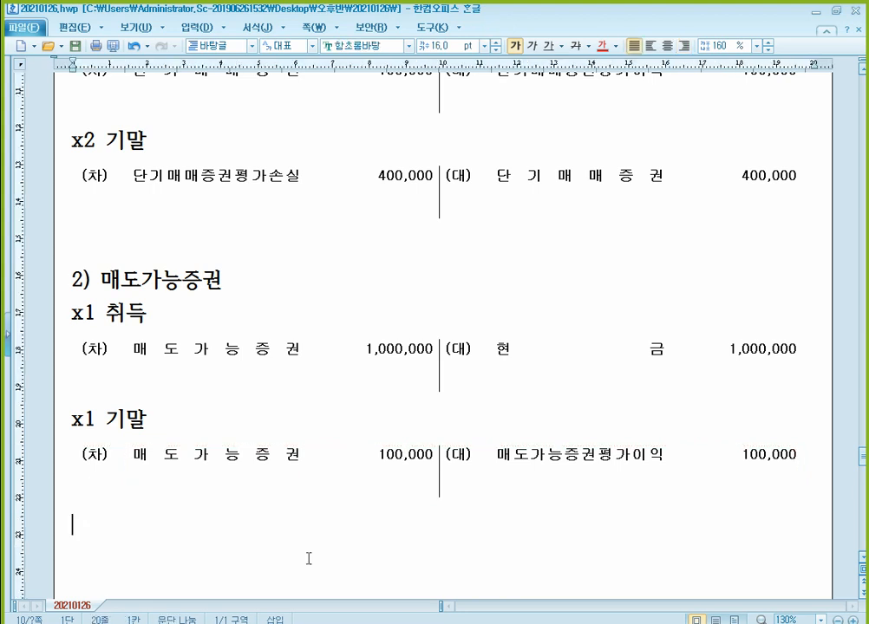
{"action": "type", "text": "x2 김"}
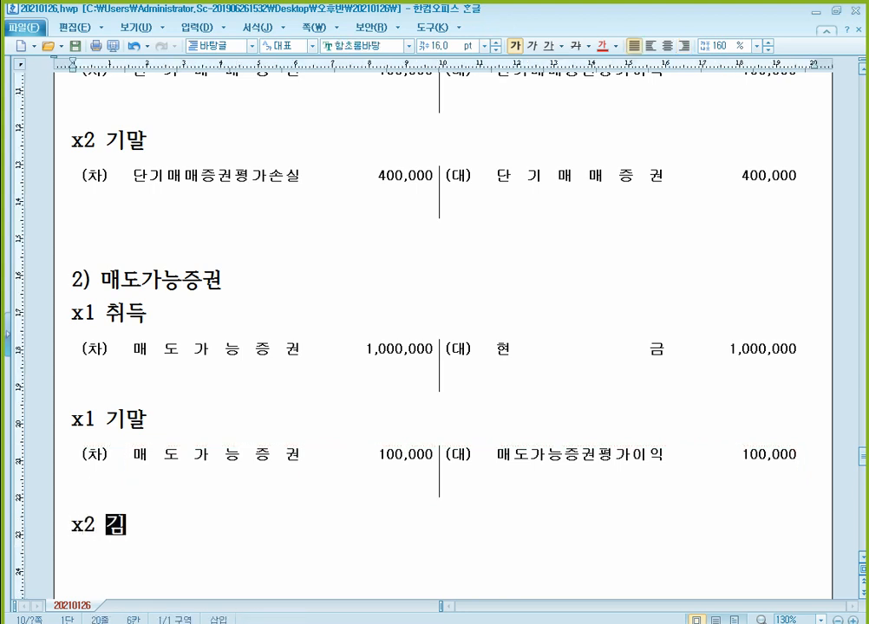
{"action": "type", "text": "말"}
{"action": "key", "text": "Return"}
{"action": "key", "text": "ctrl+v"}
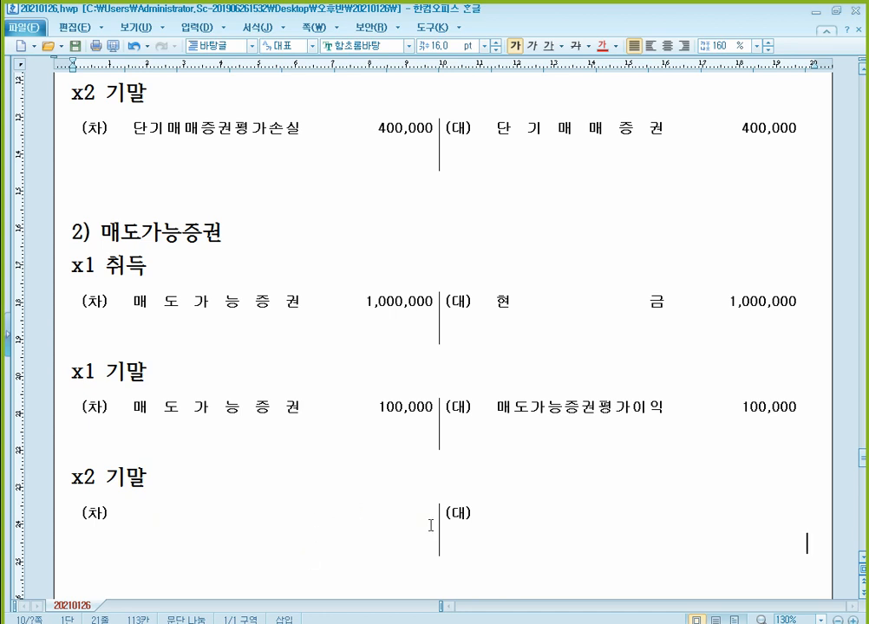
Fill the credit side of the 매도가능증권 x2 기말 entry with 매도가능증권 and the amount 400,000.
{"action": "left_click", "coordinate": [530, 532]}
{"action": "scroll", "coordinate": [585, 528], "scroll_direction": "down", "scroll_amount": 1}
{"action": "type", "text": "매도가능증권"}
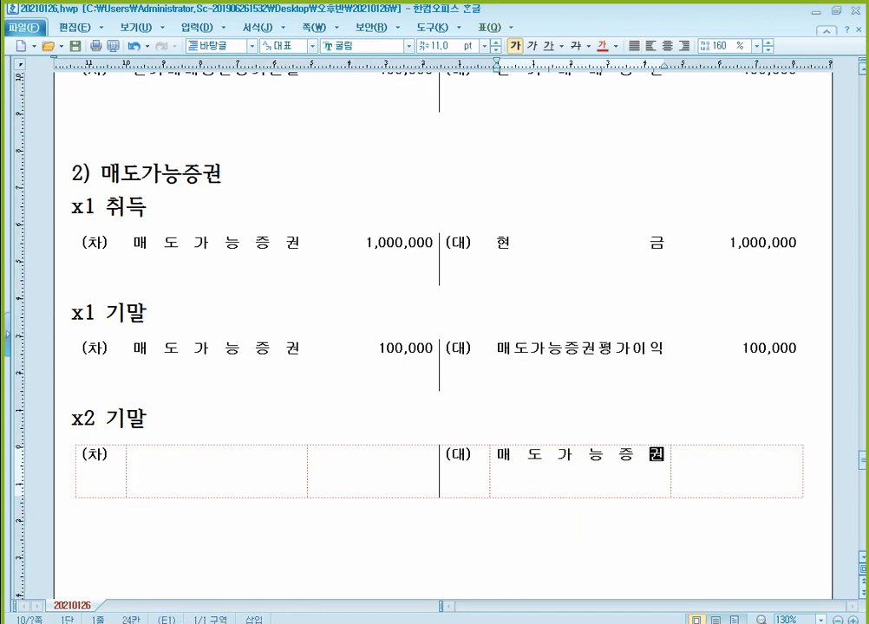
{"action": "key", "text": "Tab"}
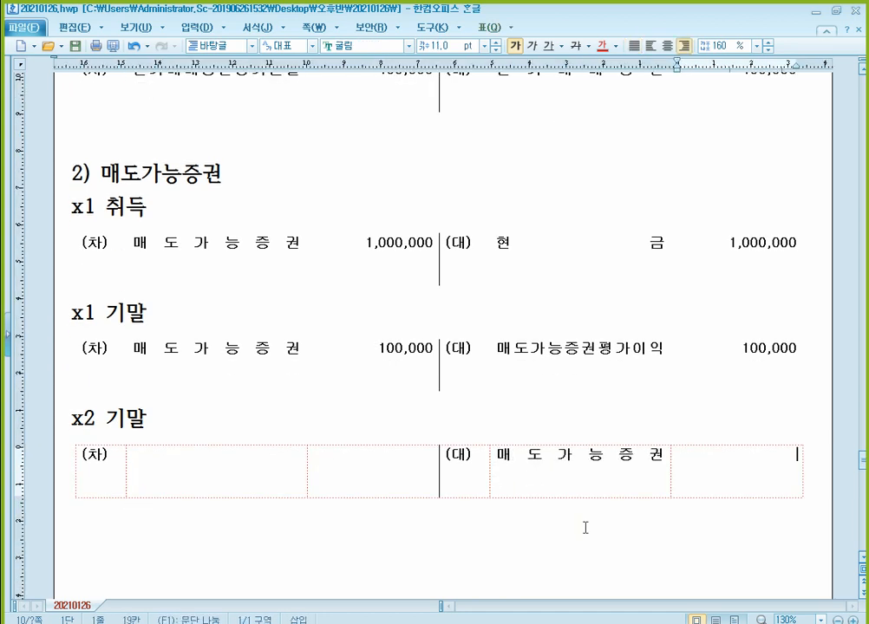
{"action": "type", "text": "400,000"}
Enter 매도가능증권평가이익 with the amount 100,000 on the debit side of the 매도가능증권 x2 기말 entry.
{"action": "left_click", "coordinate": [612, 354]}
{"action": "left_click", "coordinate": [742, 351]}
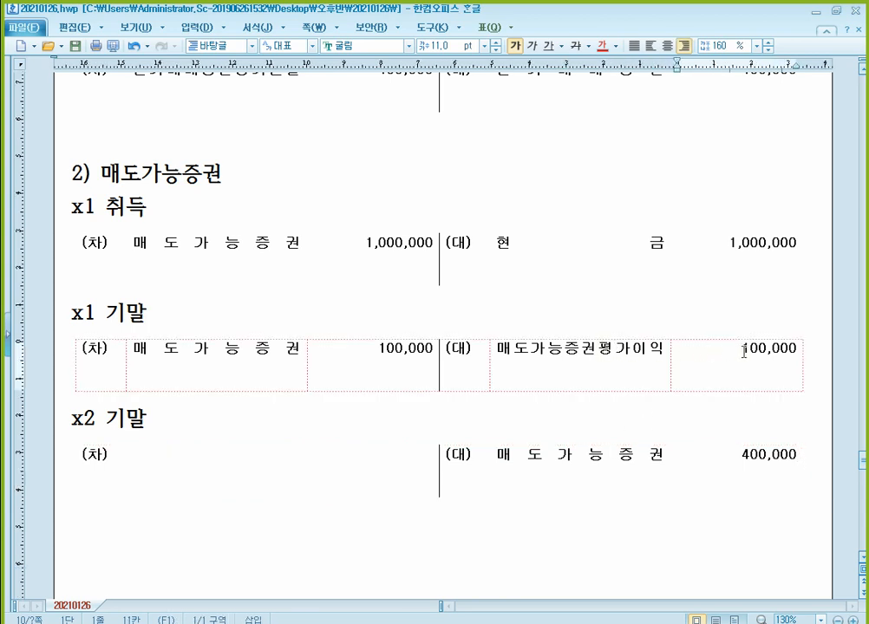
{"action": "left_click", "coordinate": [249, 461]}
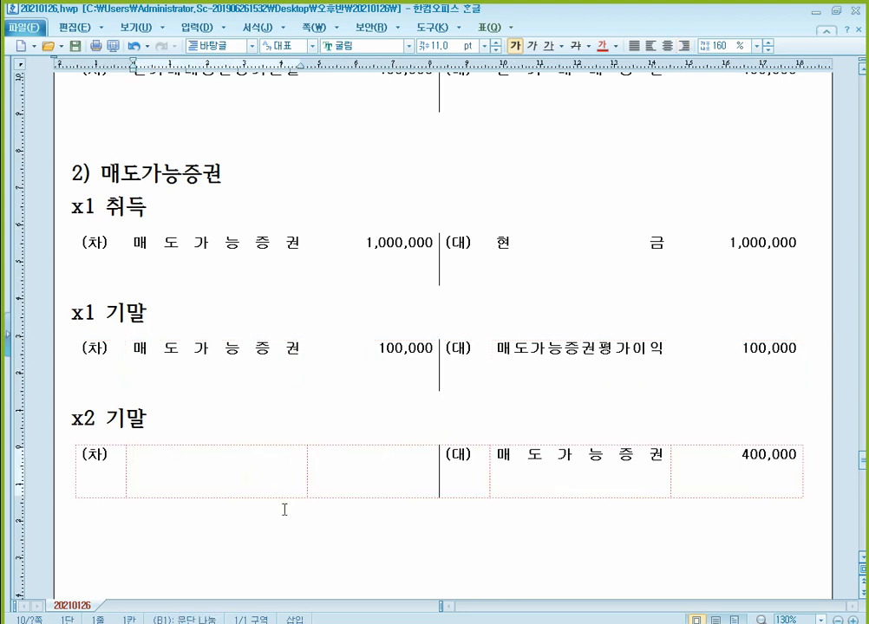
{"action": "type", "text": "매 도 가 능 증 권"}
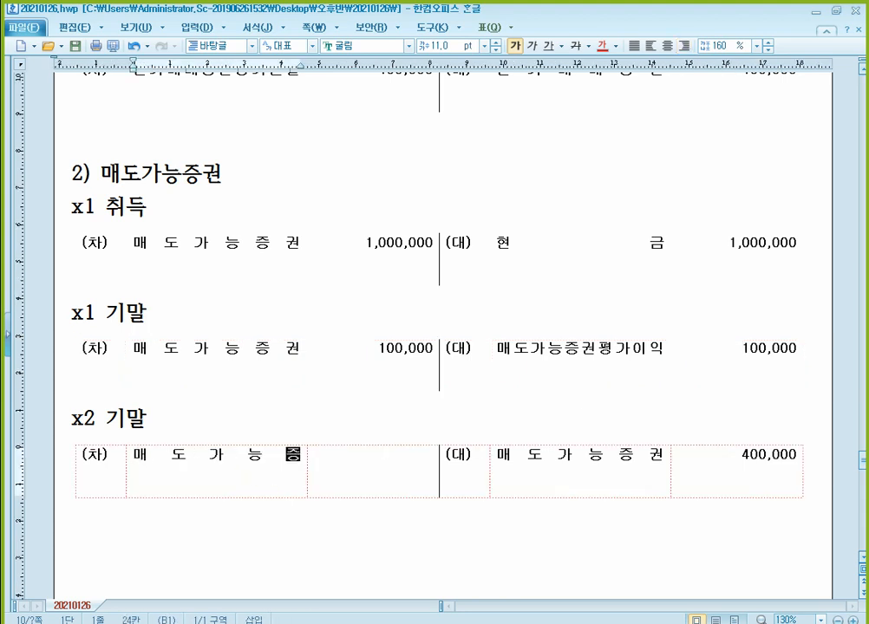
{"action": "type", "text": "평가이익"}
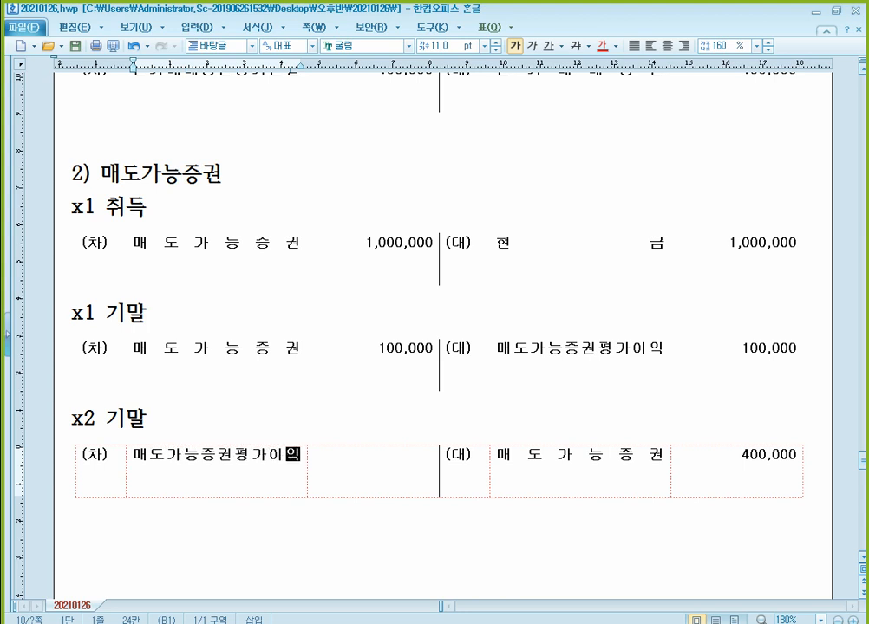
{"action": "key", "text": "Tab"}
{"action": "type", "text": "100,000 "}
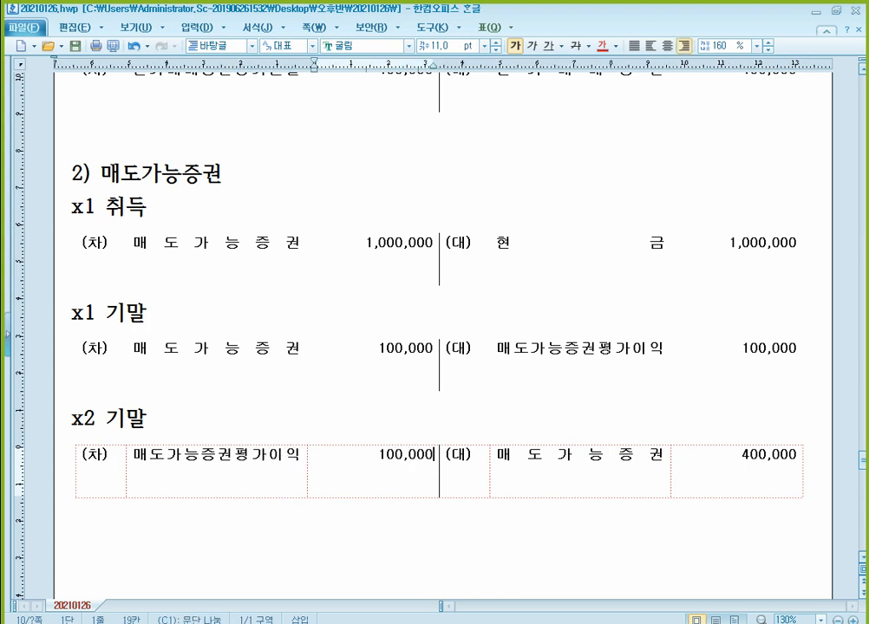
Add a second debit line to the 매도가능증권 x2 기말 entry with 매도가능증권평가손실 and the amount 300,000.
{"action": "type", "text": "300,000"}
{"action": "key", "text": "Up"}
{"action": "key", "text": "Home"}
{"action": "key", "text": "Left"}
{"action": "key", "text": "Return"}
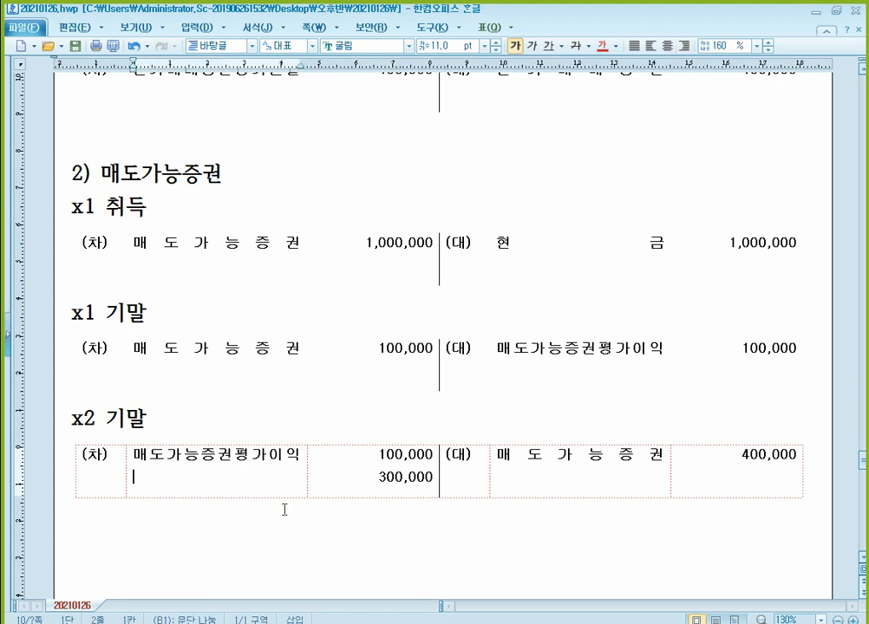
{"action": "type", "text": "매도가능증권평가손실"}
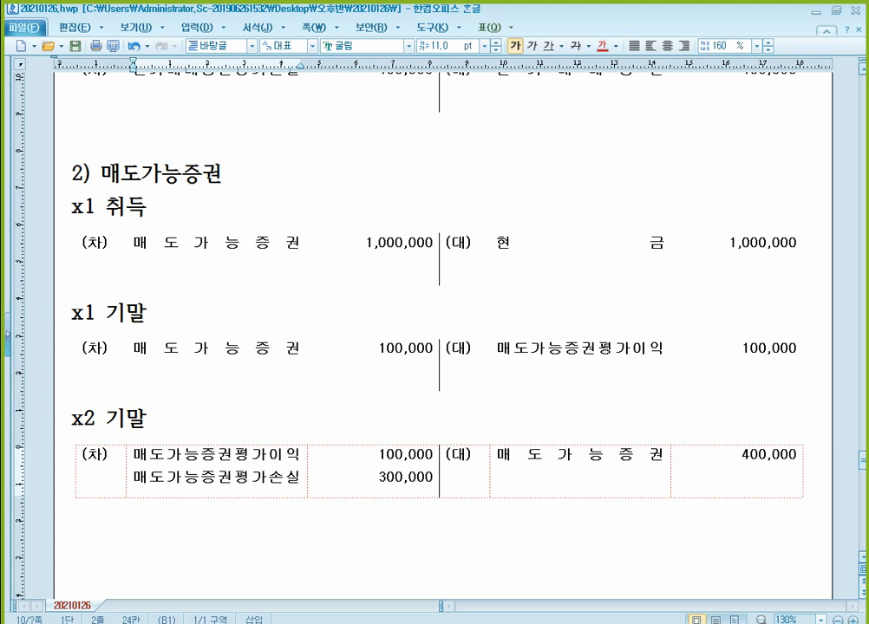
{"action": "key", "text": "Up"}
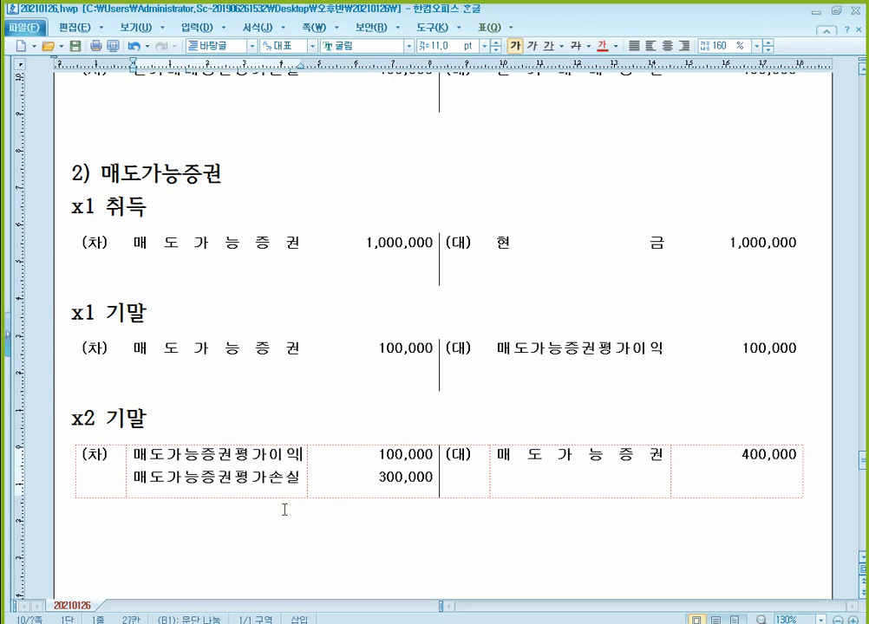
Append "=> 취득원가 차액이 평가손익 남음" to the x2 기말 label of the 매도가능증권 section.
{"action": "key", "text": "Up"}
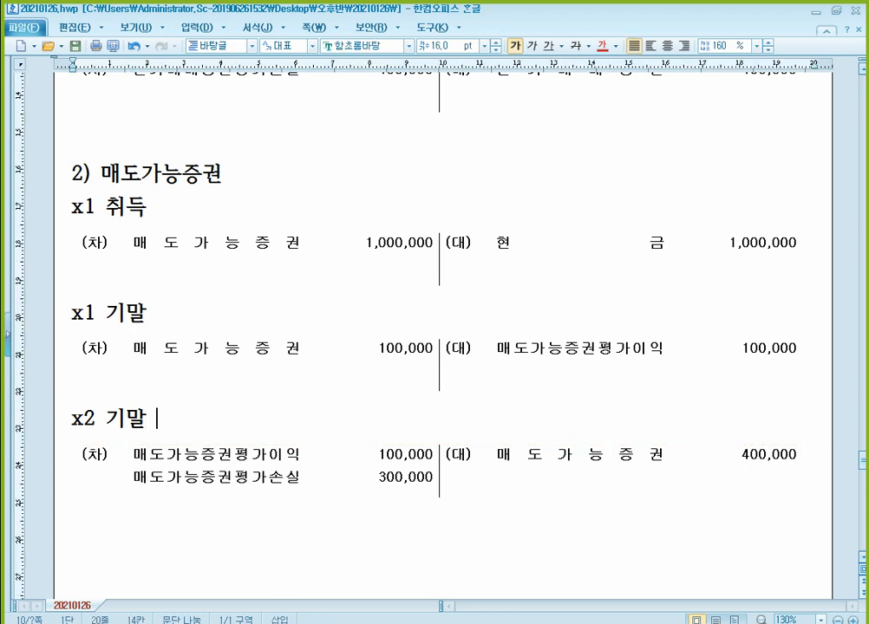
{"action": "type", "text": "=> 취득원ㄱ"}
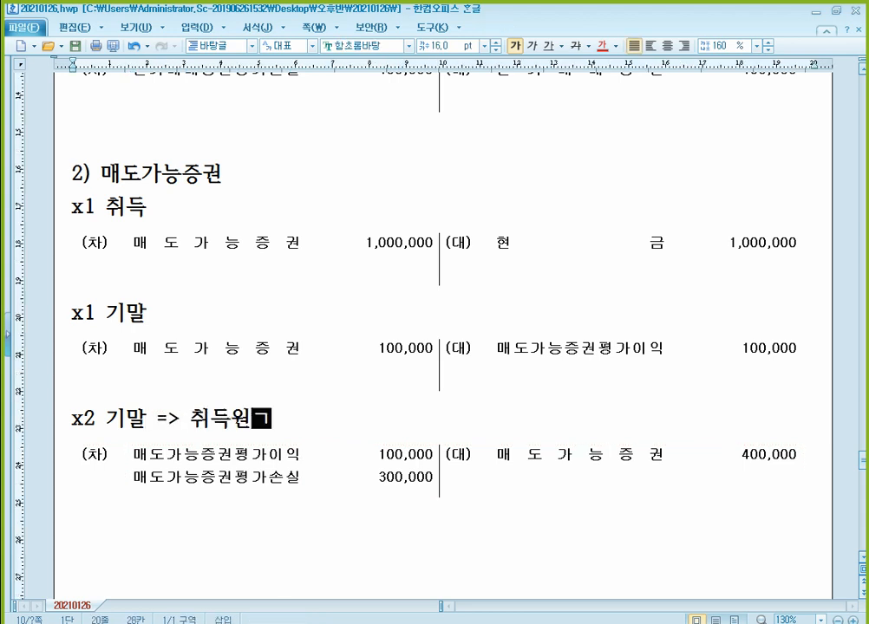
{"action": "type", "text": "가 차액"}
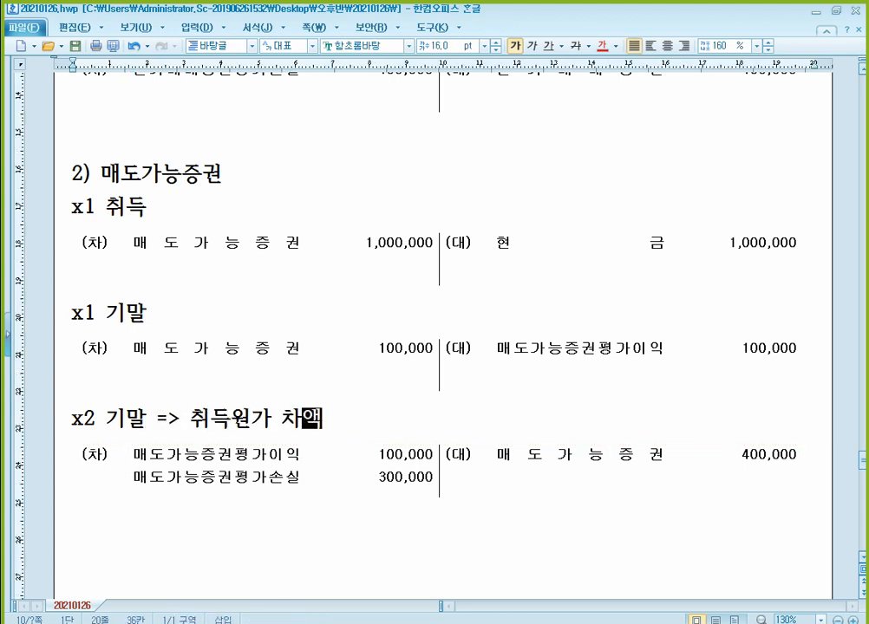
{"action": "type", "text": " 이 평가손익"}
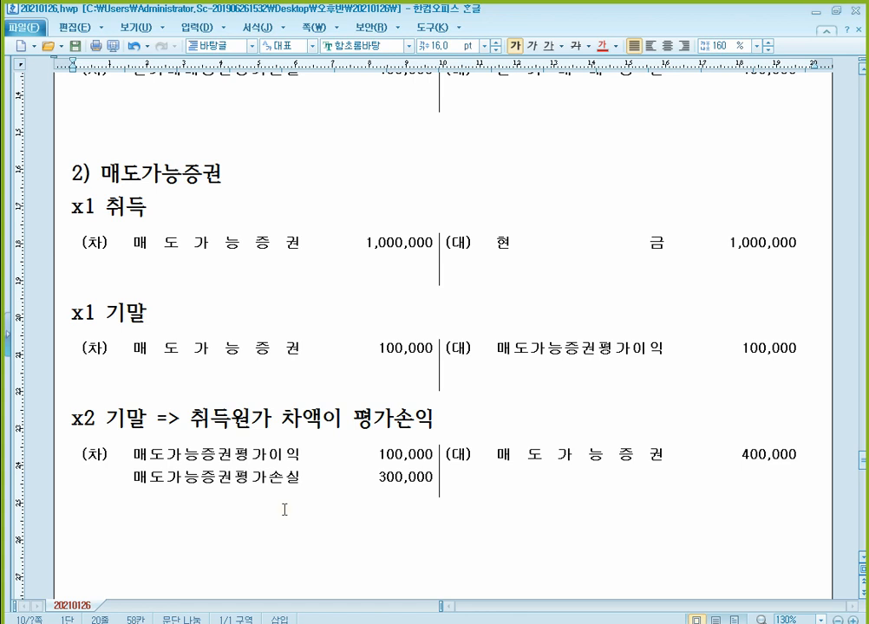
{"action": "type", "text": " 남음"}
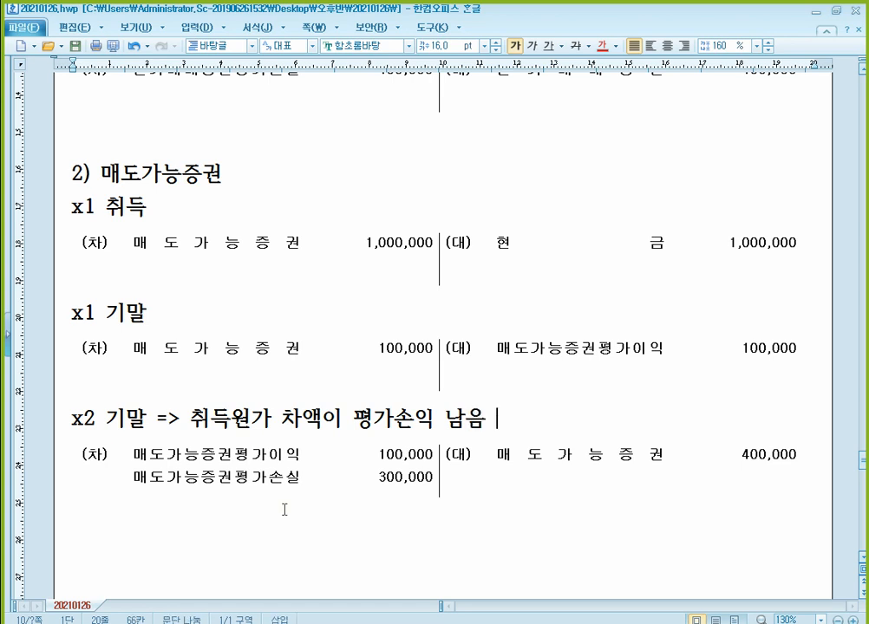
Add the parenthetical note "(평가손익 우선상계)" at the end of the x2 기말 label line.
{"action": "type", "text": " ("}
{"action": "type", "text": "우선사"}
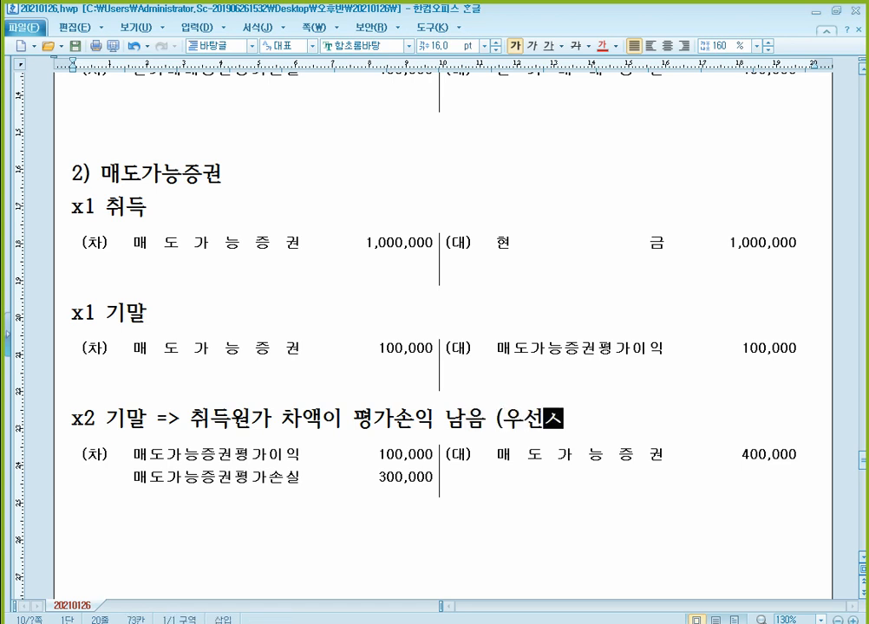
{"action": "key", "text": "BackSpace"}
{"action": "key", "text": "BackSpace"}
{"action": "key", "text": "BackSpace"}
{"action": "type", "text": "평가손이"}
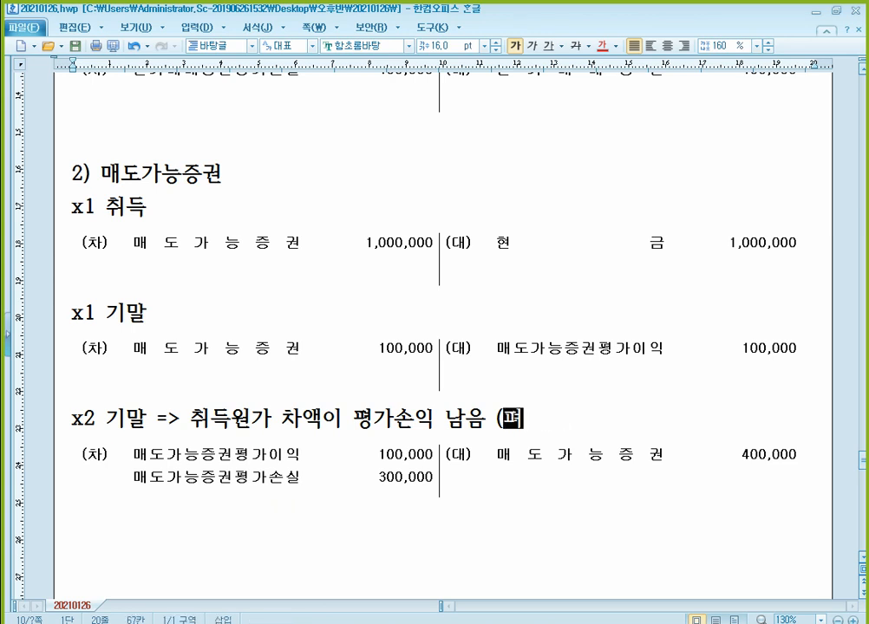
{"action": "type", "text": "익 우선상계"}
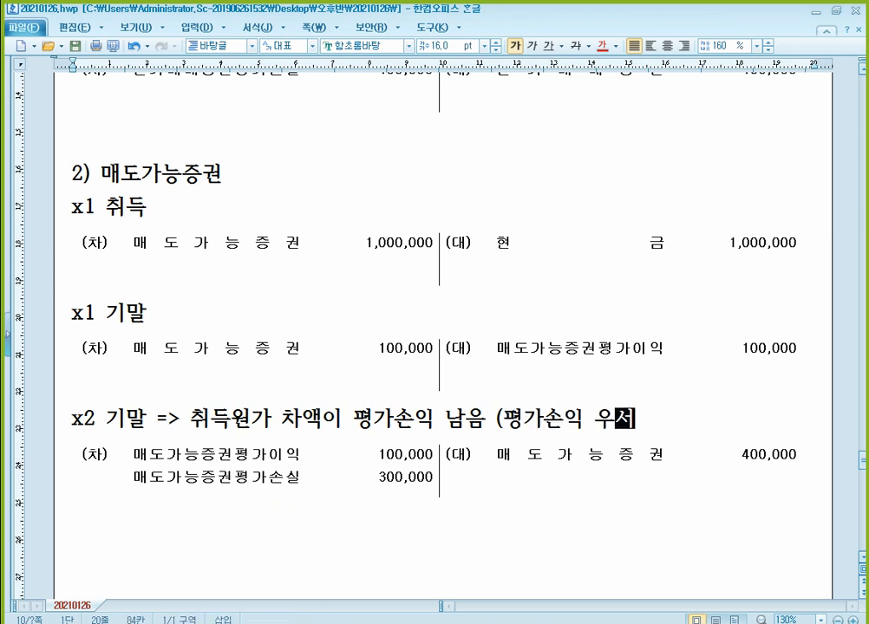
{"action": "type", "text": ")"}
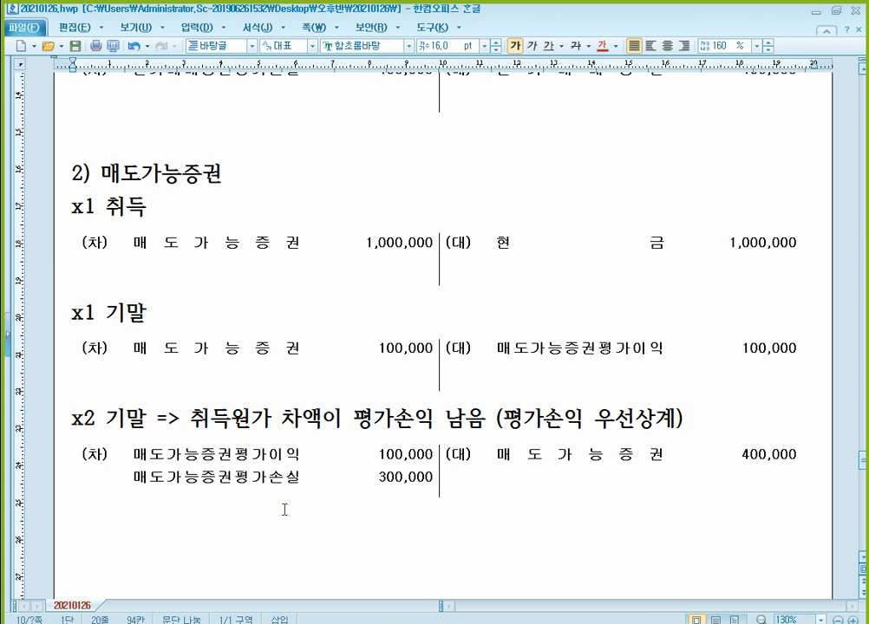
Write the heading "채권 유효이자율법으로 이자지급시" at the start of the next blank page.
{"action": "scroll", "coordinate": [285, 510], "scroll_direction": "down", "scroll_amount": 5}
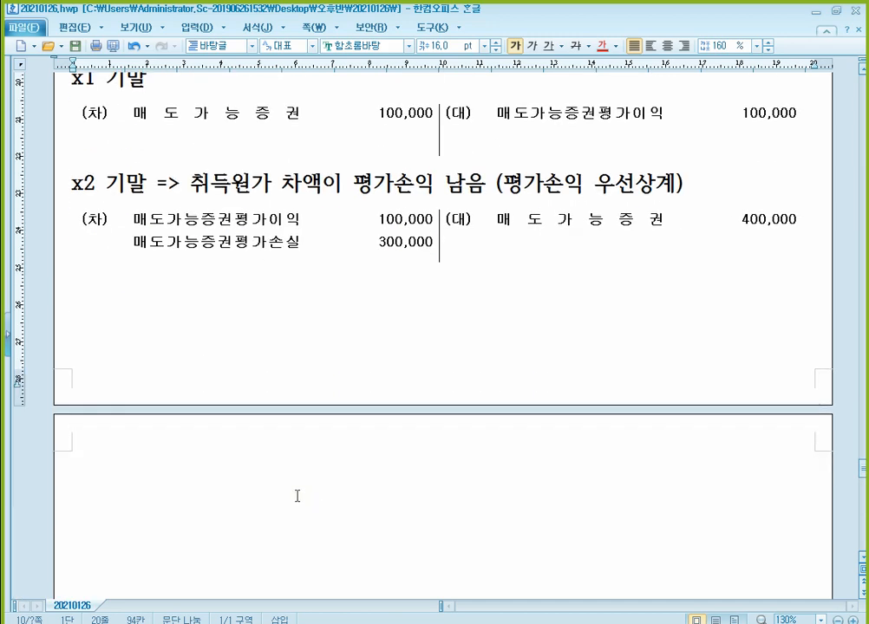
{"action": "left_click", "coordinate": [202, 477]}
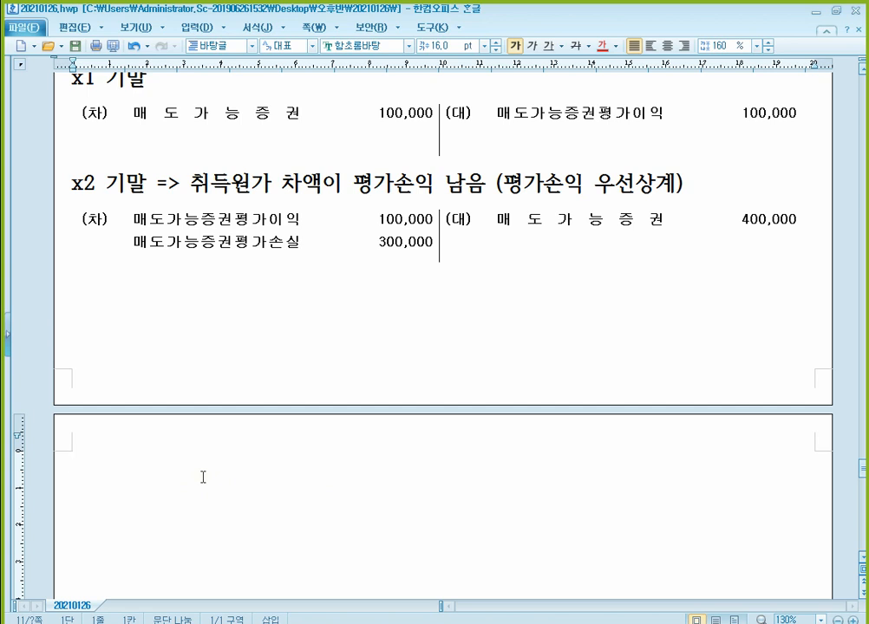
{"action": "type", "text": "채권 유"}
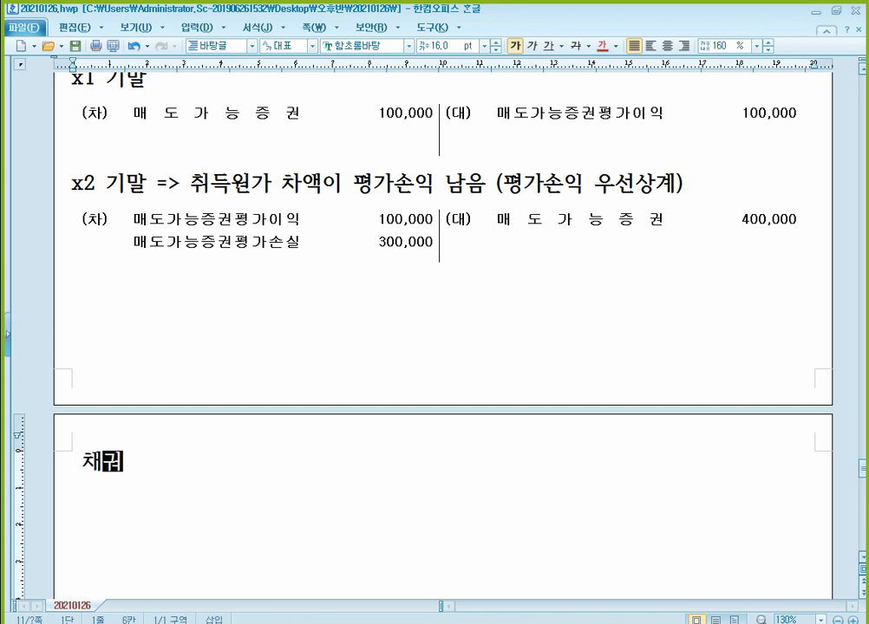
{"action": "type", "text": "효이"}
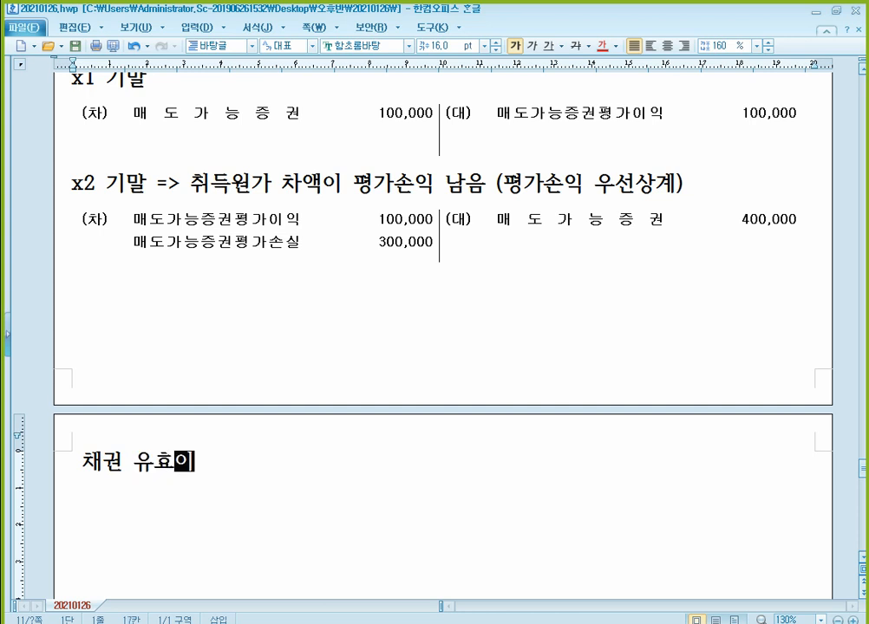
{"action": "type", "text": "자율ㅈ법"}
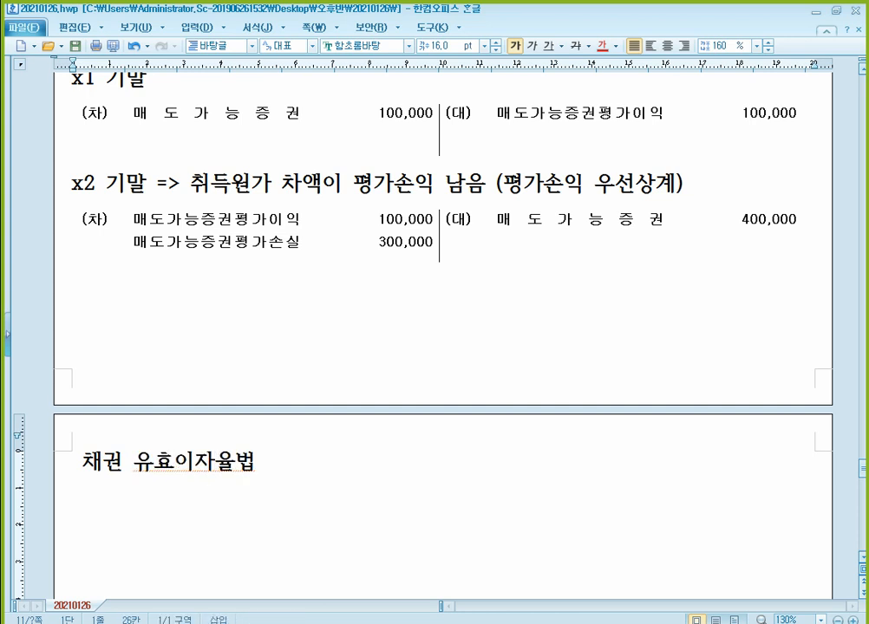
{"action": "type", "text": "ㅇ로 이자"}
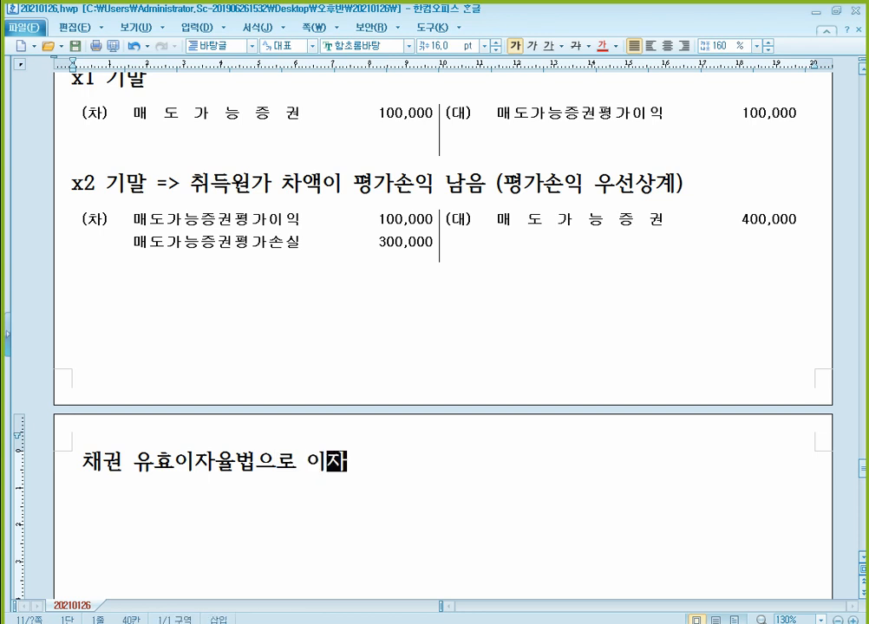
{"action": "type", "text": "지급시"}
{"action": "key", "text": "Return"}
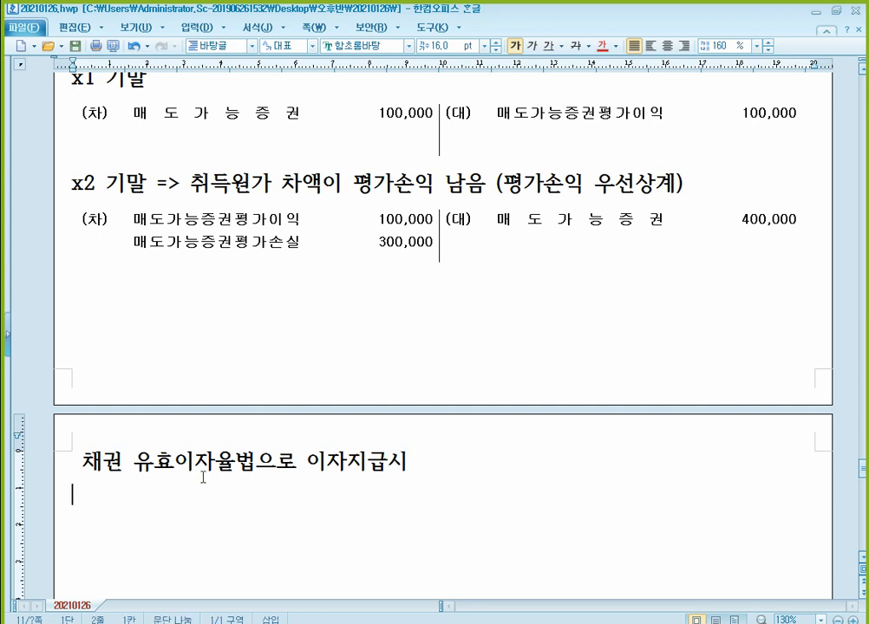
Insert a blank (차)/(대) journal entry table under the 채권 heading, with 이자비용 as the debit account and 현금 as the credit account.
{"action": "type", "text": "(차)\t(대)"}
{"action": "scroll", "coordinate": [234, 475], "scroll_direction": "down", "scroll_amount": 3}
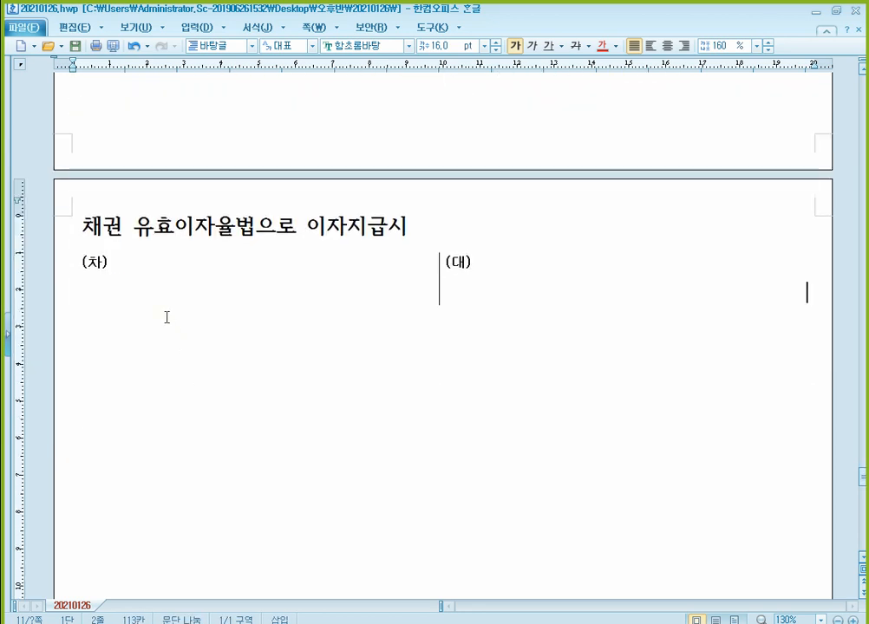
{"action": "left_click", "coordinate": [172, 301]}
{"action": "type", "text": "ㅇ이자비용"}
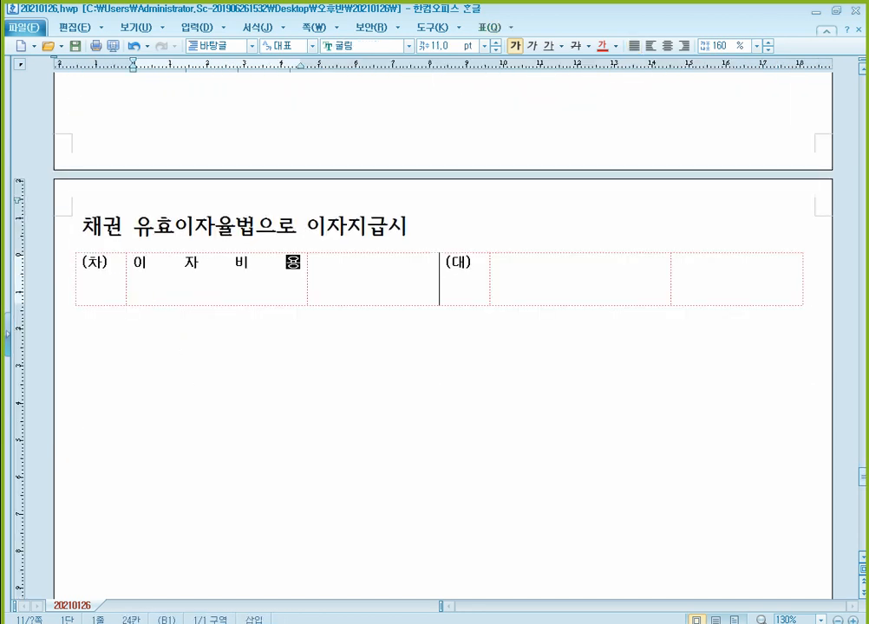
{"action": "key", "text": "Tab"}
{"action": "key", "text": "Tab"}
{"action": "key", "text": "Tab"}
{"action": "type", "text": "현금"}
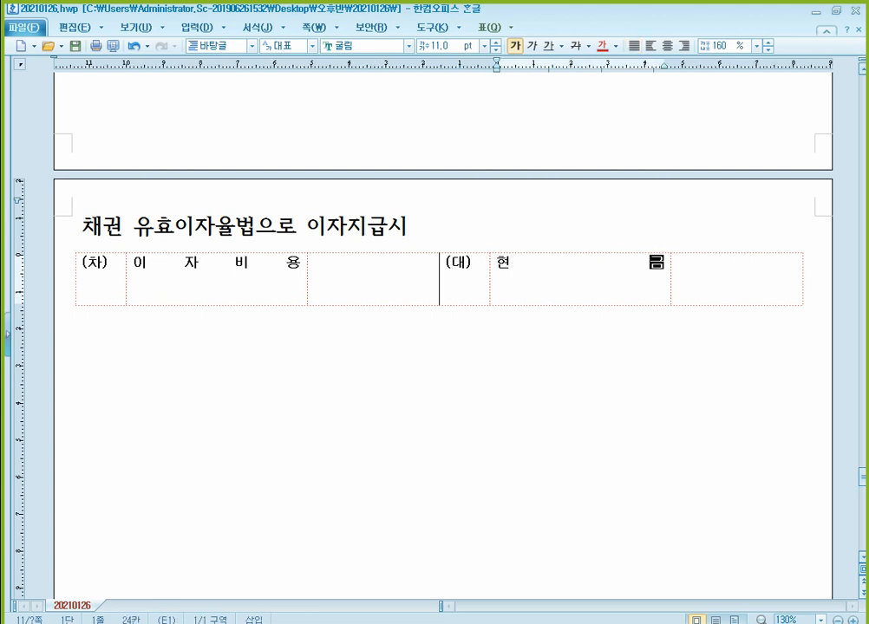
Add the label "* 할인발행" on a new line between the 채권 heading and the journal entry table.
{"action": "left_click", "coordinate": [408, 229]}
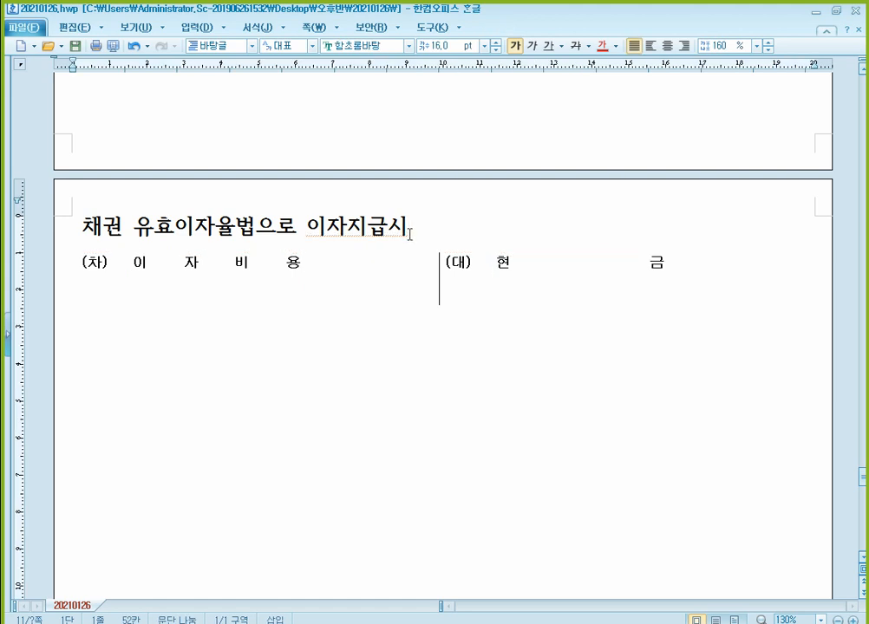
{"action": "key", "text": "Return"}
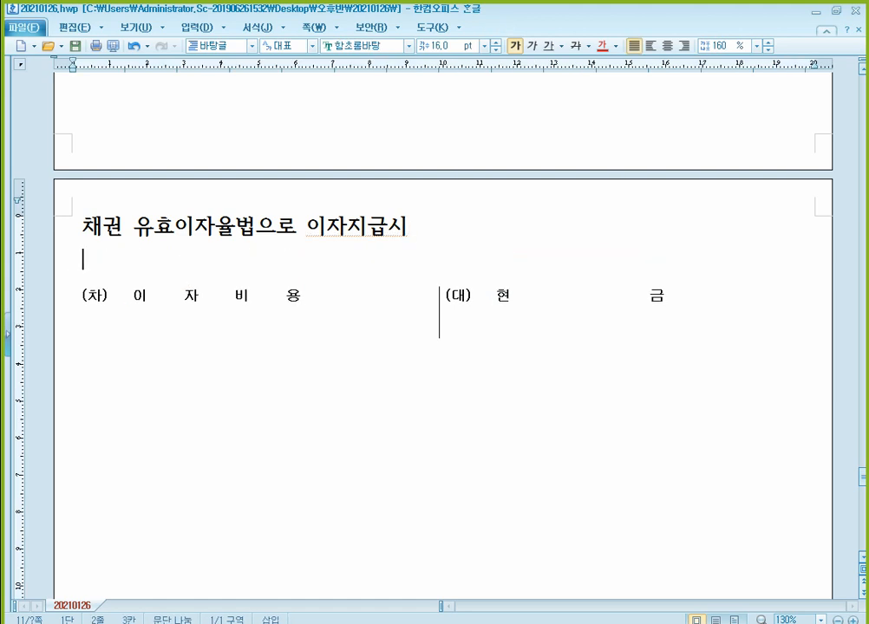
{"action": "type", "text": "* 할인발행"}
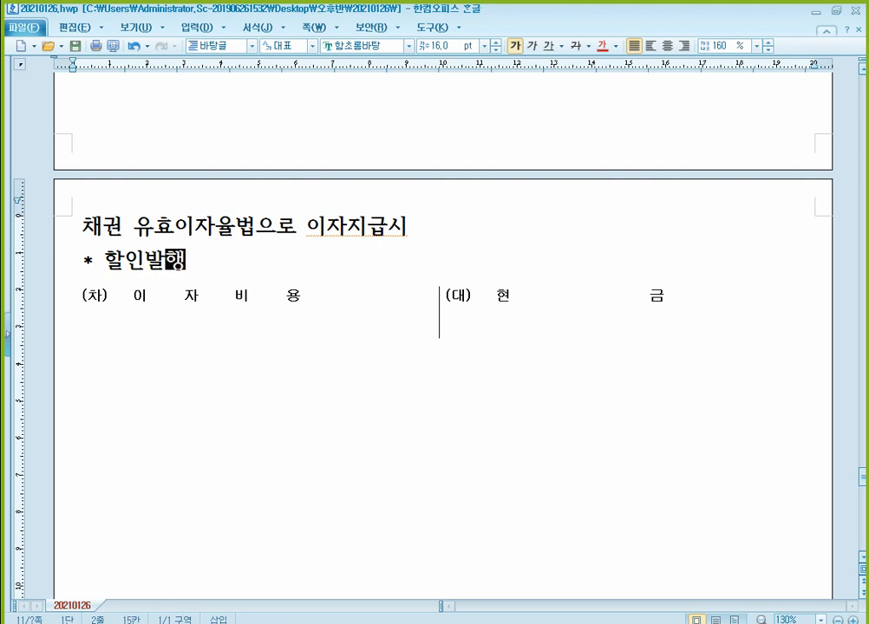
Fill the 할인발행 entry's amount cells with 유효이자 on the debit side and 액면이자 and 상각액 on two lines on the credit side.
{"action": "left_click", "coordinate": [403, 314]}
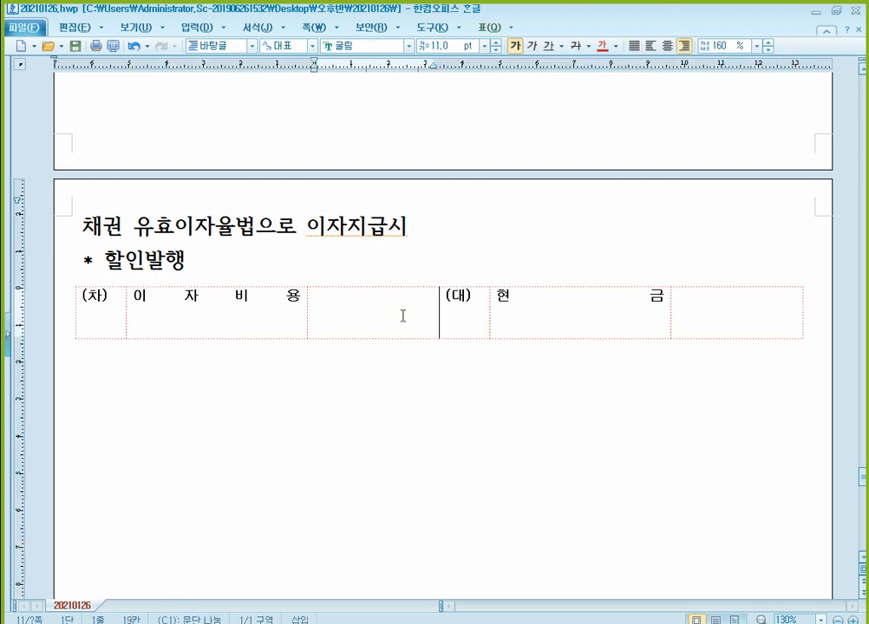
{"action": "type", "text": "유효이자"}
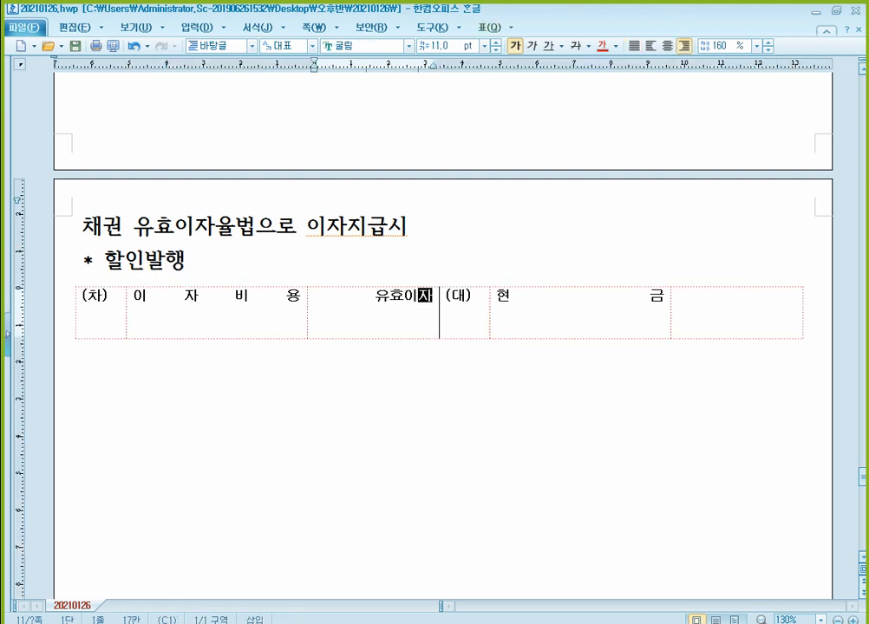
{"action": "left_click", "coordinate": [748, 309]}
{"action": "type", "text": "액면"}
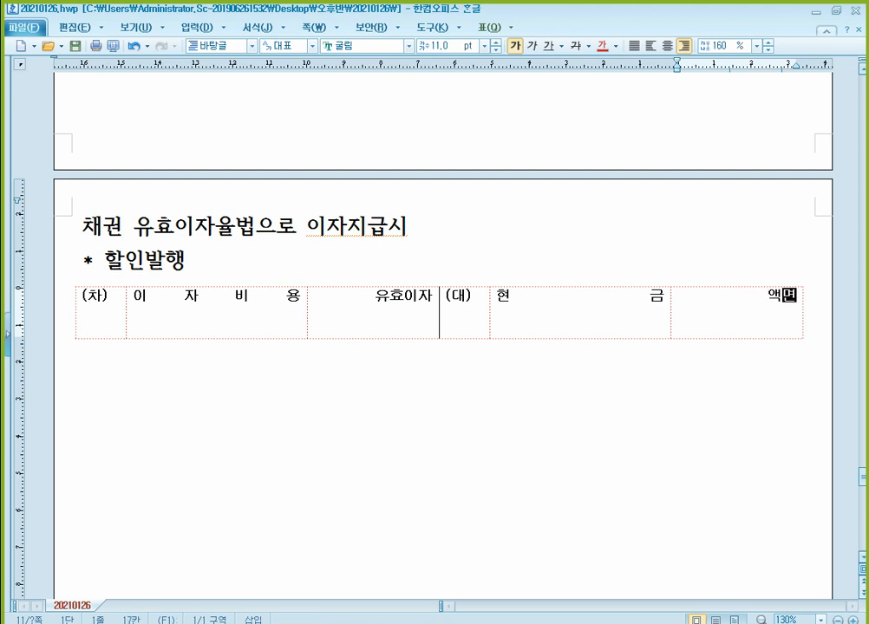
{"action": "type", "text": "이자상각액"}
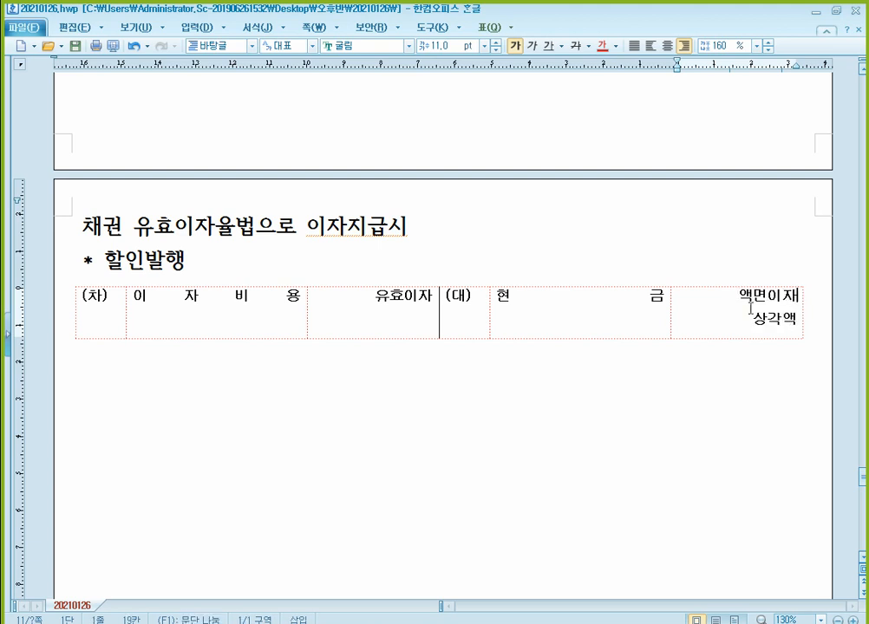
Add 사채할인발행차금 as the second credit account of the 할인발행 entry, below 현금.
{"action": "key", "text": "Home"}
{"action": "key", "text": "Left"}
{"action": "key", "text": "Return"}
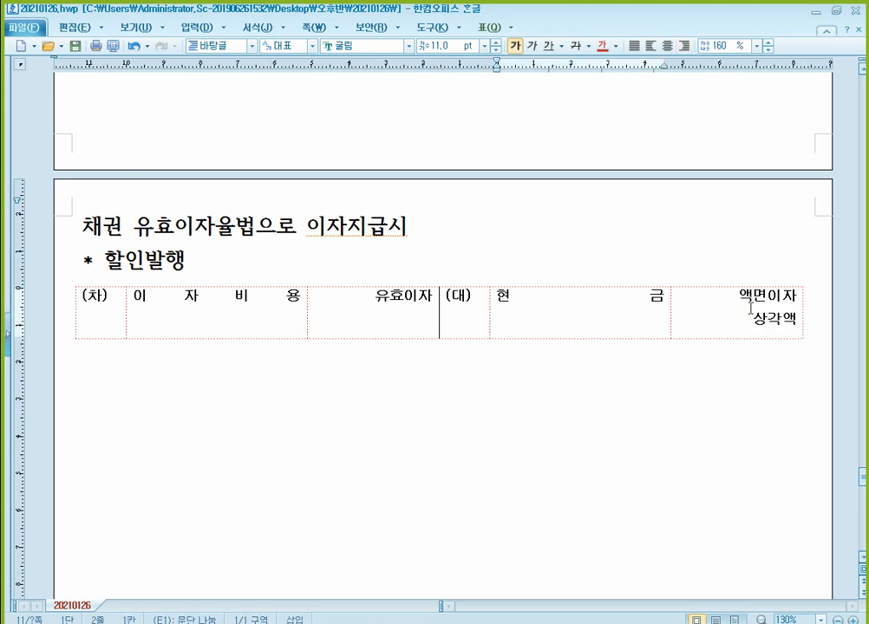
{"action": "type", "text": "사채할인"}
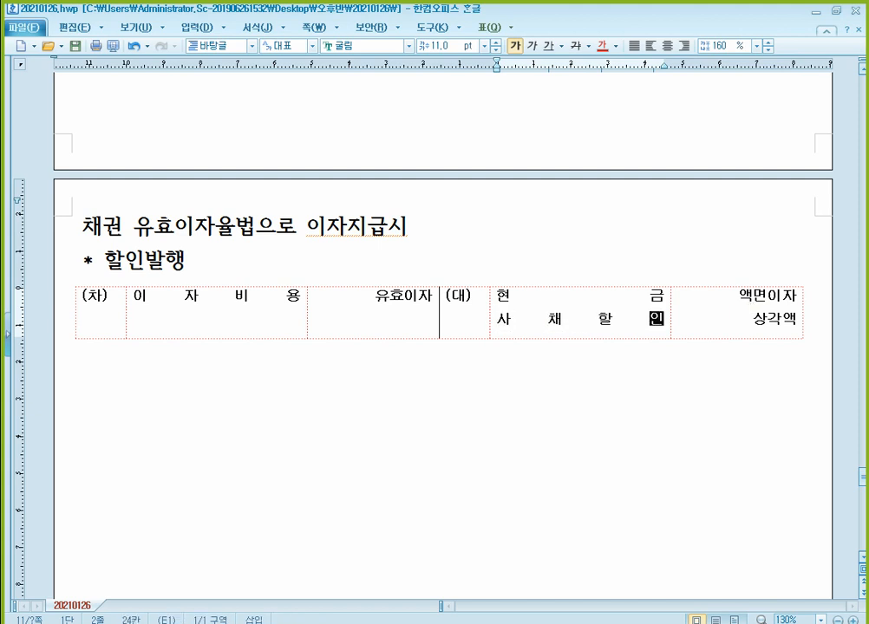
{"action": "type", "text": "발행차금"}
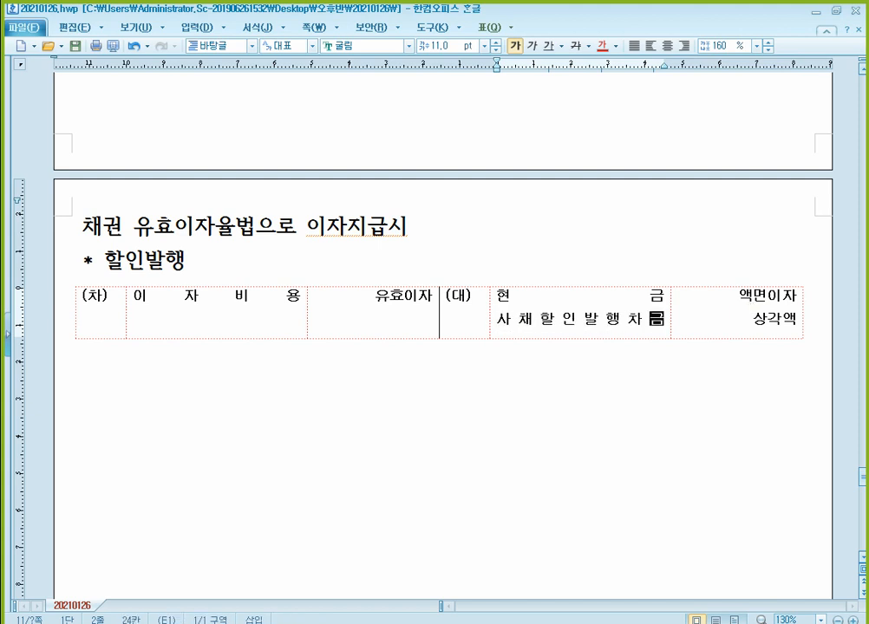
Add the label "* 할증발행" below the 할인발행 entry and insert a blank (차)/(대) journal entry table under it.
{"action": "key", "text": "Down"}
{"action": "type", "text": "* 할증발행"}
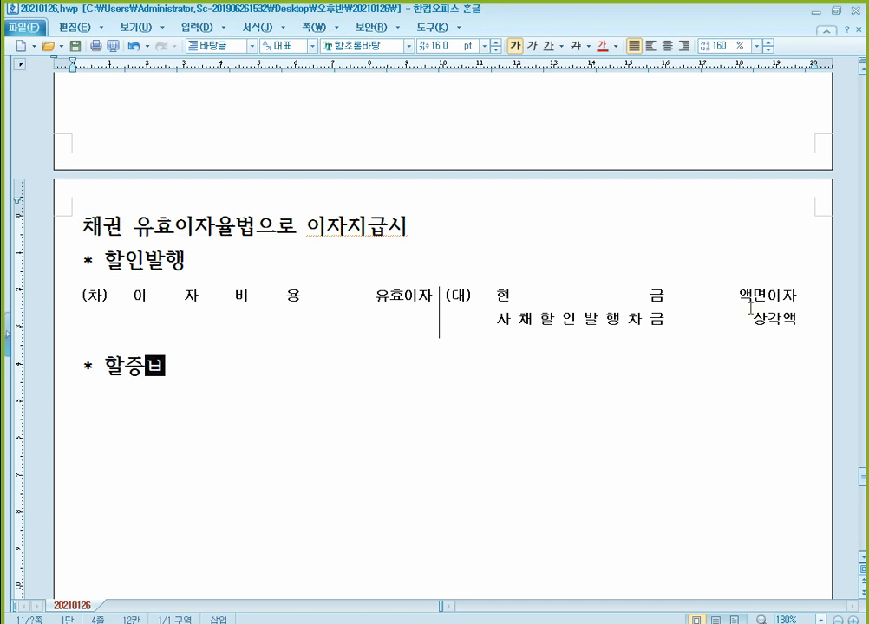
{"action": "key", "text": "Return"}
{"action": "type", "text": "(차)\t(대)"}
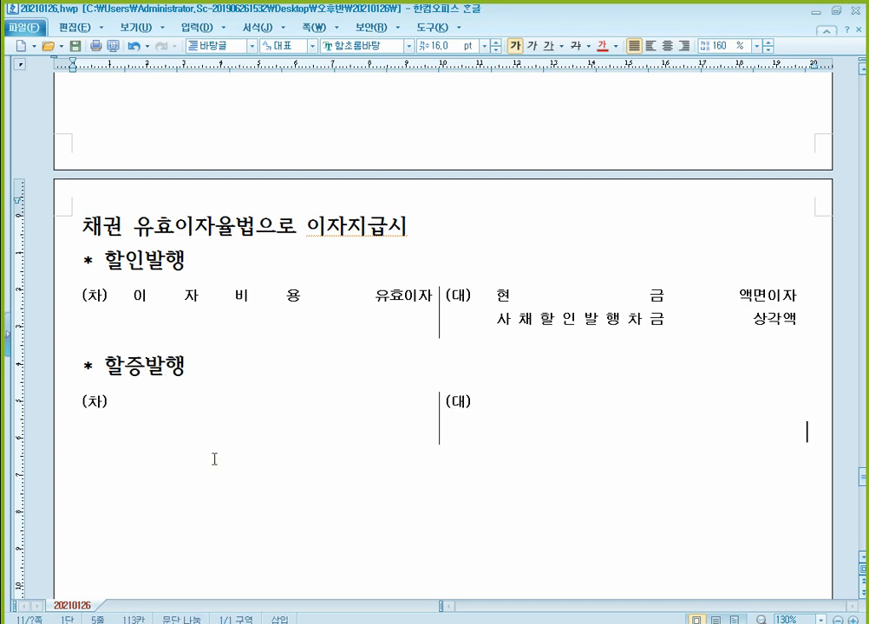
Fill the debit side of the 할증발행 entry with 이자비용 and the amount text 유효이자.
{"action": "left_click", "coordinate": [173, 440]}
{"action": "type", "text": "이자빙"}
{"action": "type", "text": "용"}
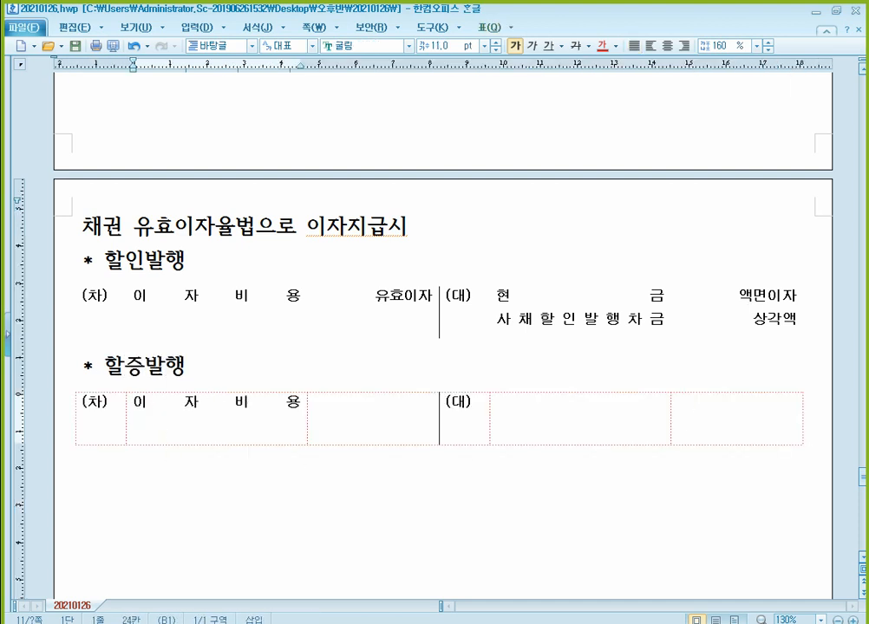
{"action": "key", "text": "Tab"}
{"action": "type", "text": "유효이자"}
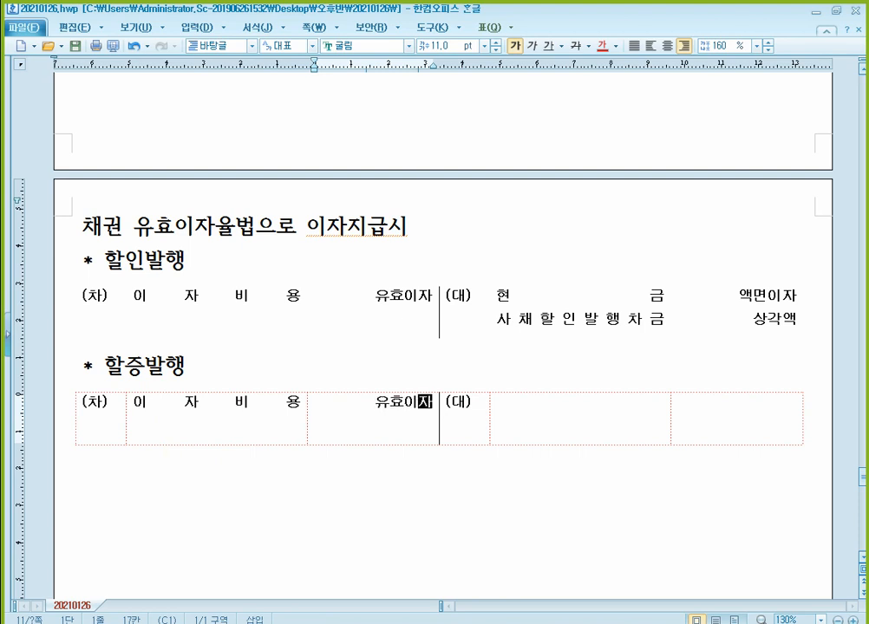
Fill the credit side of the 할증발행 entry with 현금 and the amount text 액면이자.
{"action": "key", "text": "Tab"}
{"action": "key", "text": "Tab"}
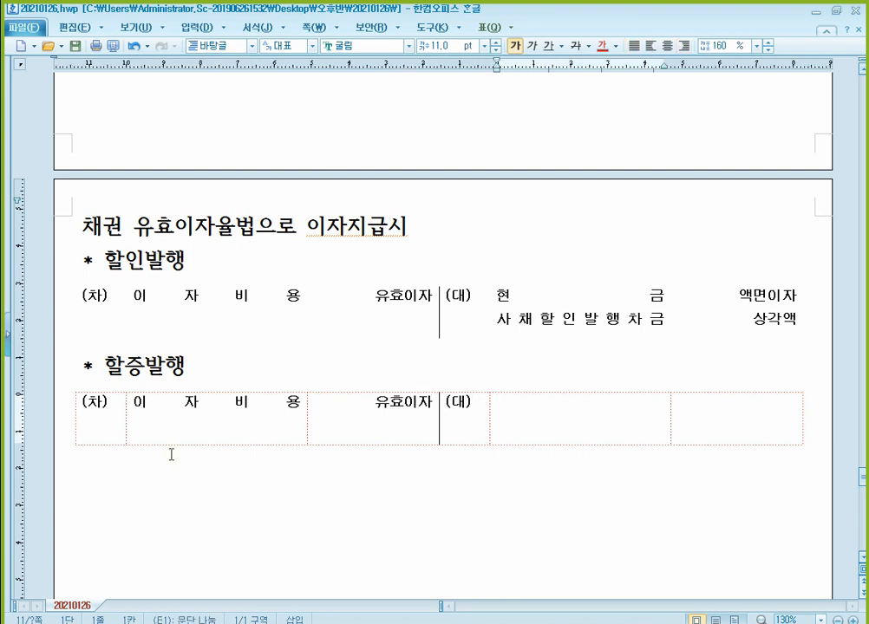
{"action": "type", "text": "현금"}
{"action": "key", "text": "Tab"}
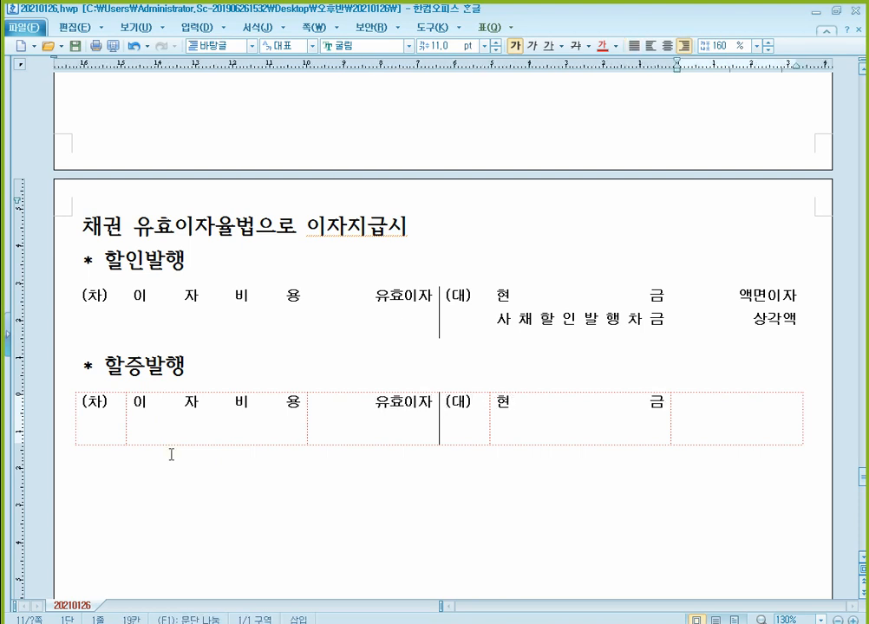
{"action": "type", "text": "애"}
{"action": "type", "text": "면이자"}
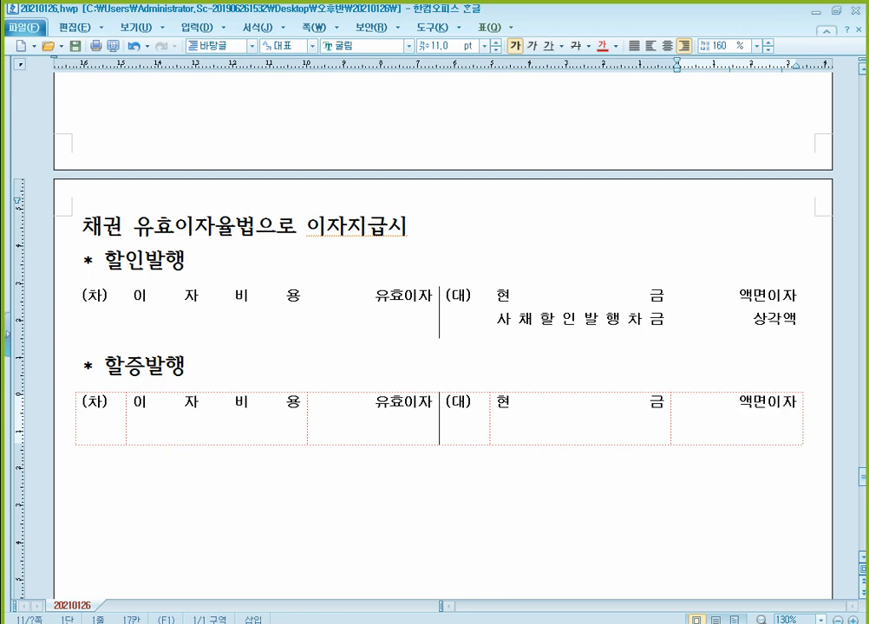
Add a second debit line to the 할증발행 entry, with the account 사채할증발행차금 and the amount text 상각액.
{"action": "left_click", "coordinate": [300, 404]}
{"action": "key", "text": "Return"}
{"action": "type", "text": "사채"}
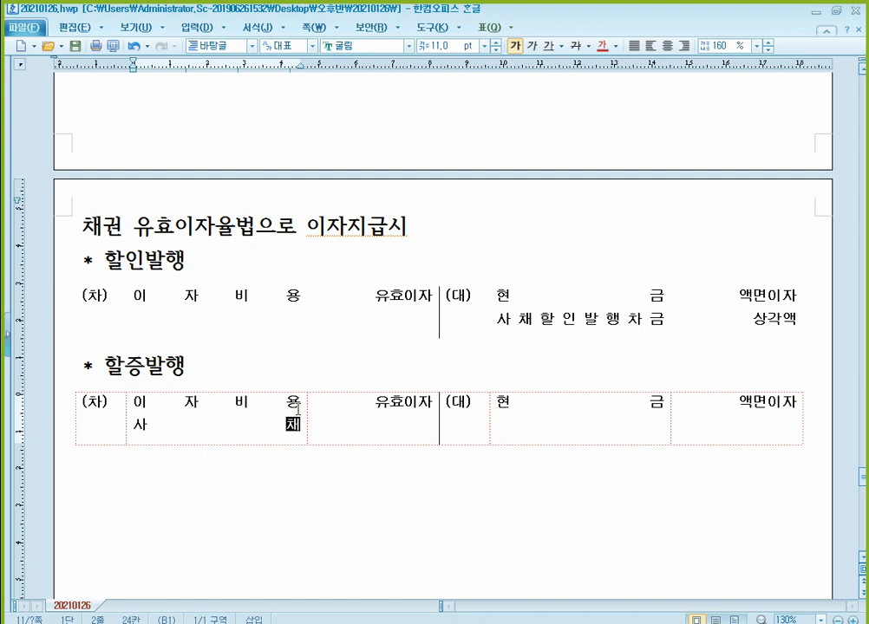
{"action": "type", "text": "할증발행차금"}
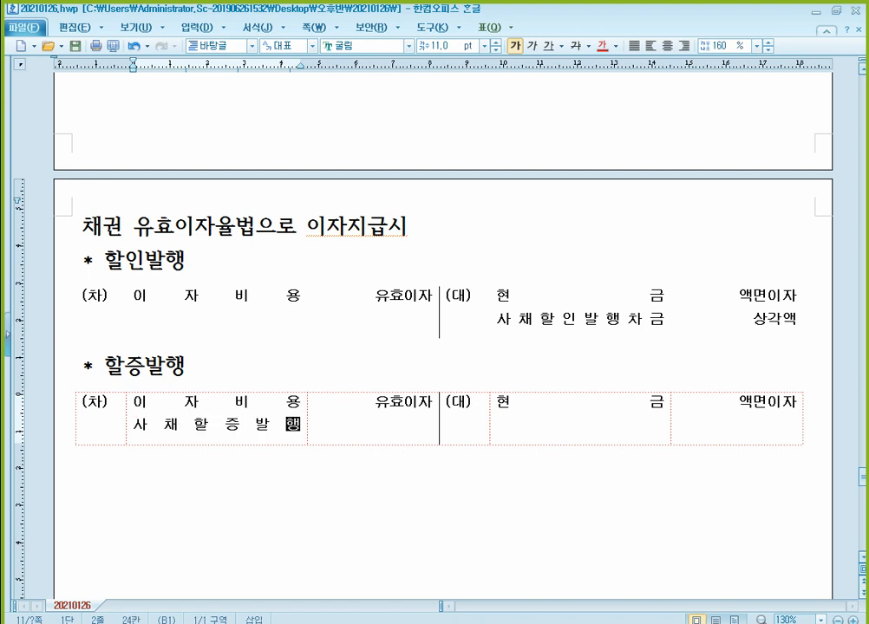
{"action": "key", "text": "Tab"}
{"action": "key", "text": "End"}
{"action": "key", "text": "Return"}
{"action": "type", "text": "애"}
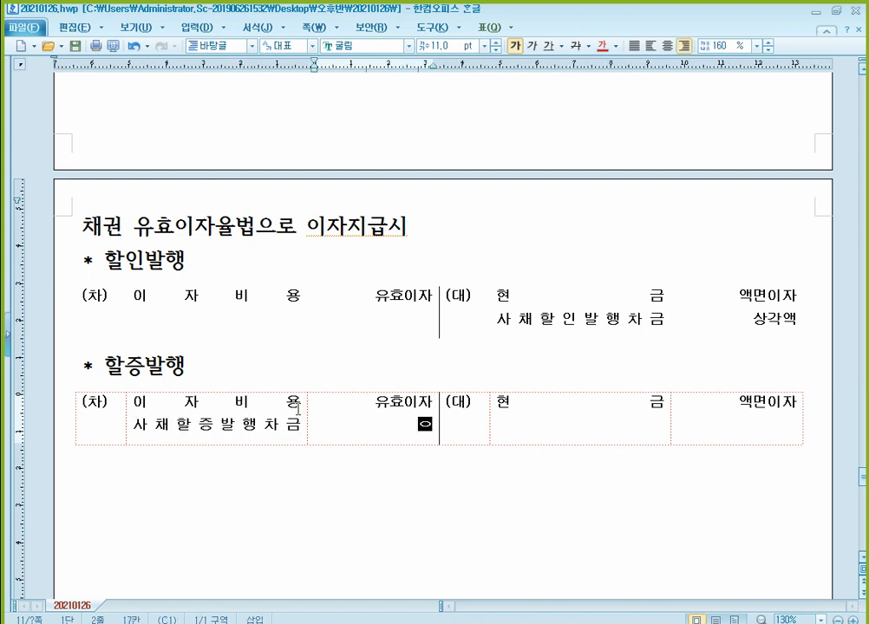
{"action": "key", "text": "BackSpace"}
{"action": "key", "text": "BackSpace"}
{"action": "type", "text": "상각액"}
{"action": "left_click", "coordinate": [751, 318]}
{"action": "left_click", "coordinate": [753, 416]}
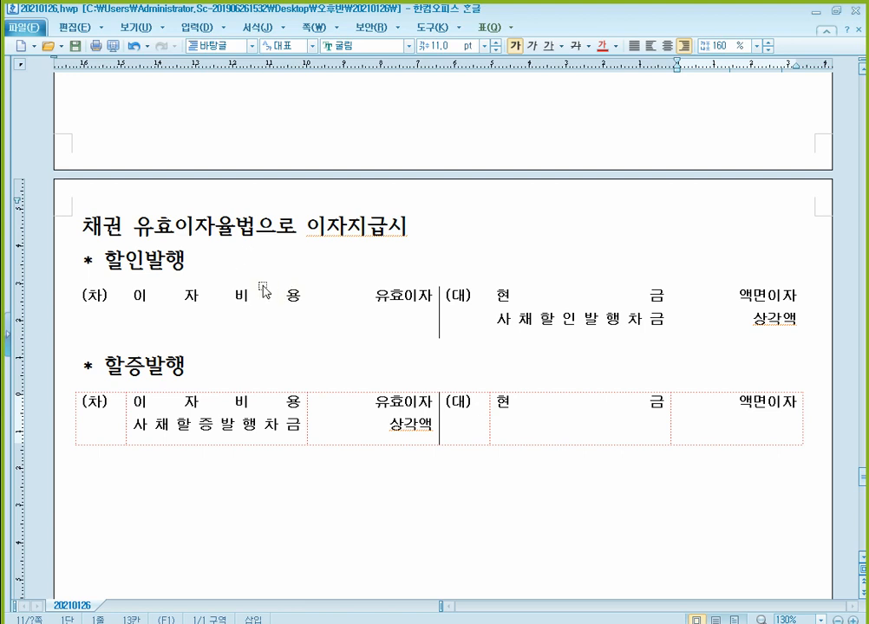
{"action": "left_click", "coordinate": [219, 303]}
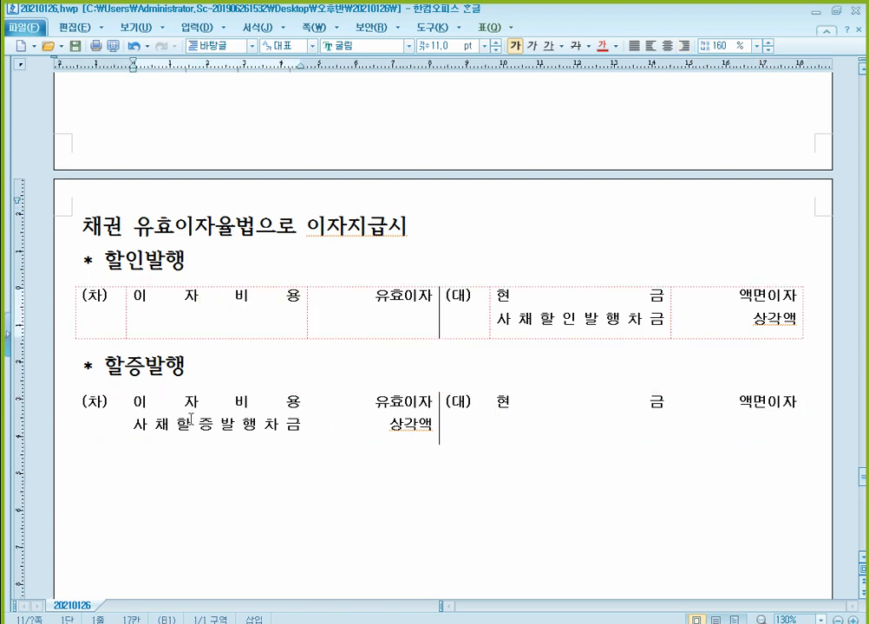
{"action": "left_click", "coordinate": [249, 424]}
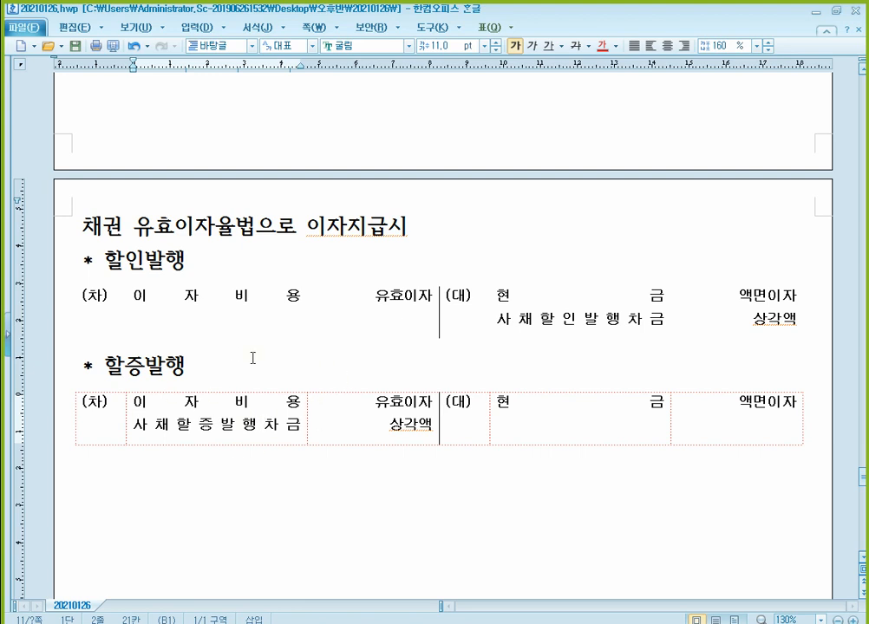
Add the heading "- 화폐성 외화자산부채의 평가(환산)" below the 할증발행 entry.
{"action": "left_click", "coordinate": [204, 513]}
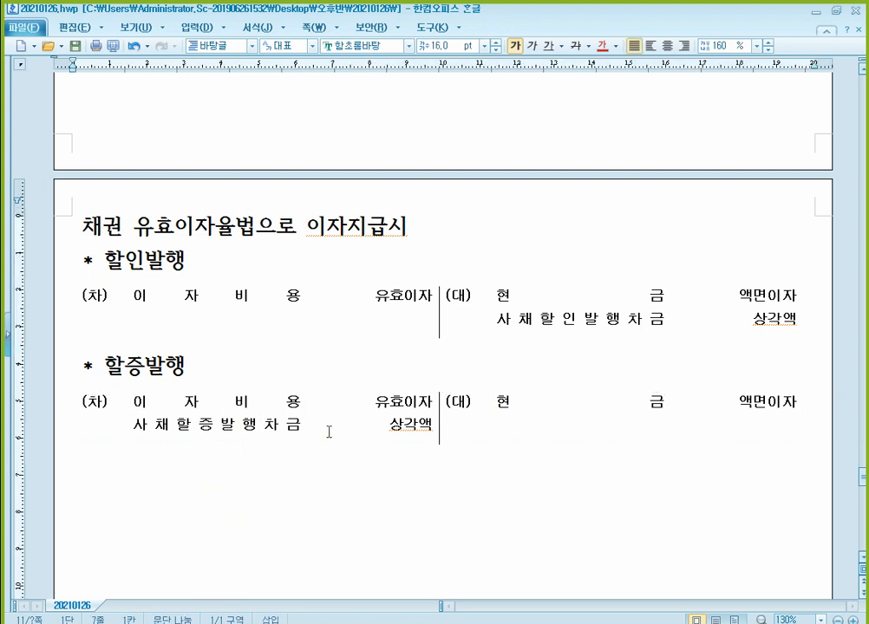
{"action": "scroll", "coordinate": [329, 432], "scroll_direction": "down", "scroll_amount": 1}
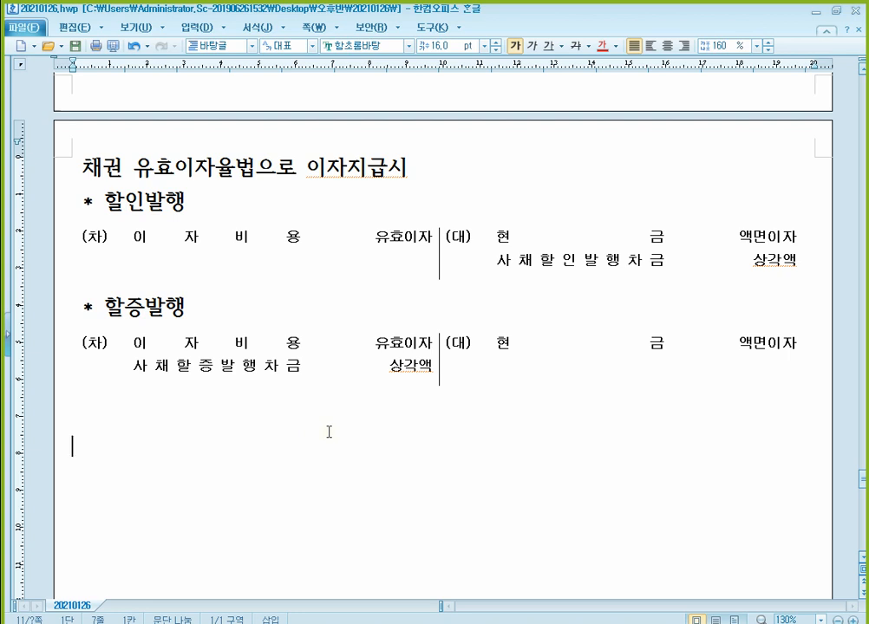
{"action": "type", "text": "- "}
{"action": "type", "text": "회"}
{"action": "key", "text": "BackSpace"}
{"action": "key", "text": "BackSpace"}
{"action": "key", "text": "BackSpace"}
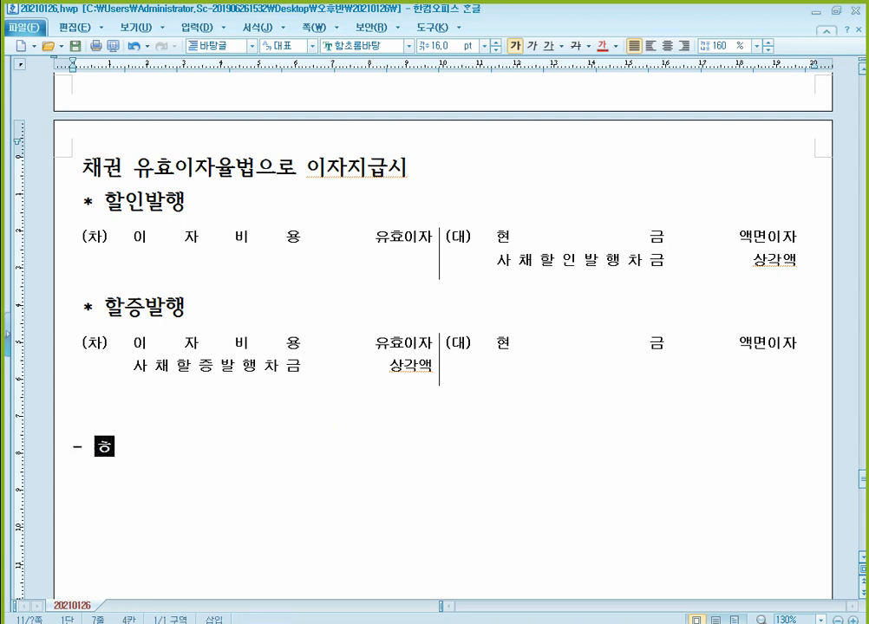
{"action": "type", "text": "화폐"}
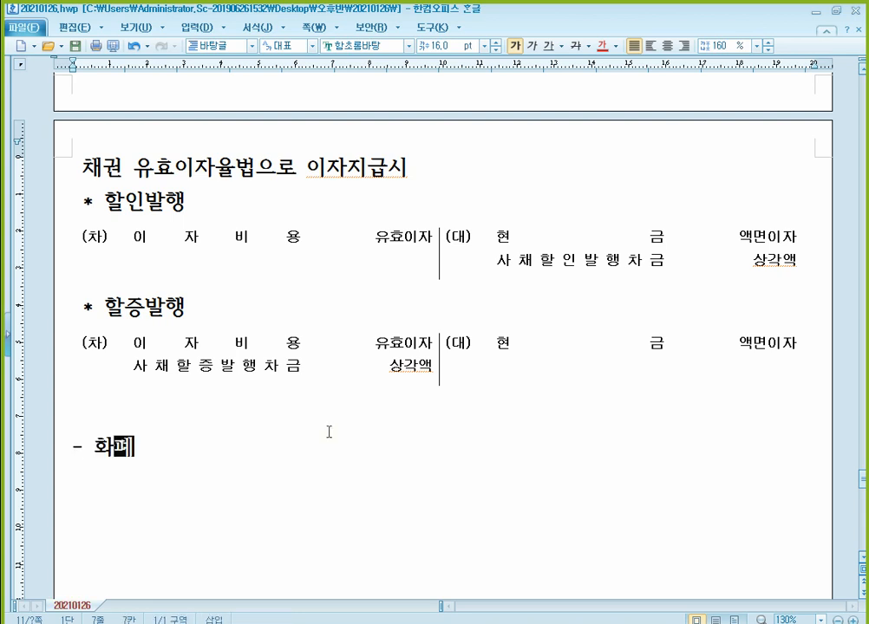
{"action": "type", "text": "성 외화자산부"}
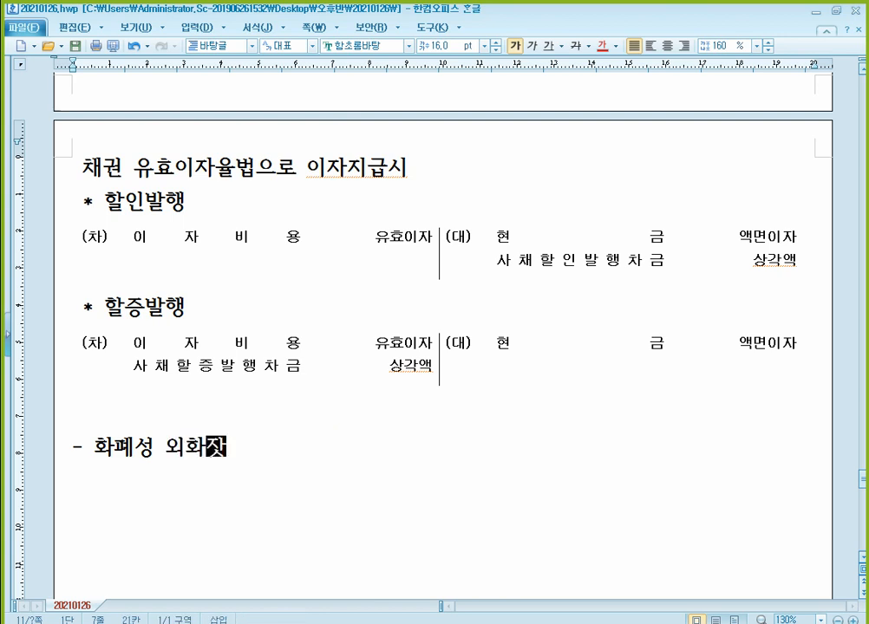
{"action": "type", "text": "채의 평가"}
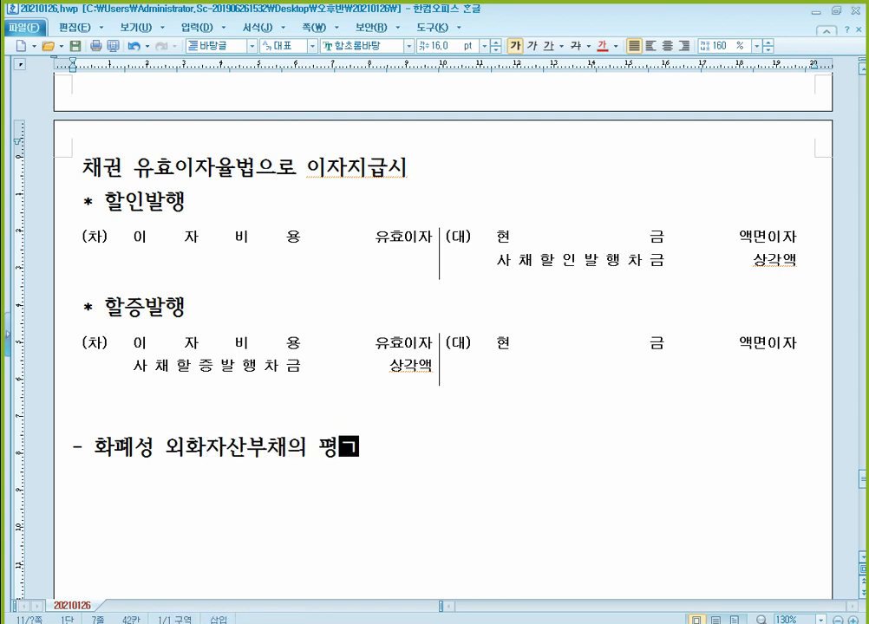
{"action": "type", "text": "(환산)"}
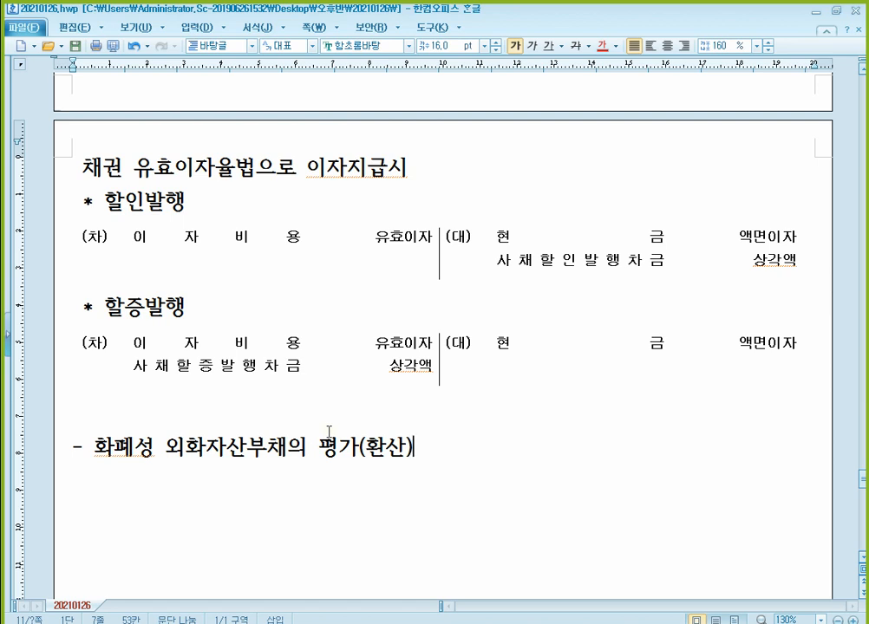
Add the line "* 외환차익, 외환차손 : 외화 상환, 회수 (일반전표 기중, 매입매출전표 사용)" under the 화폐성 외화자산부채 heading.
{"action": "key", "text": "Return"}
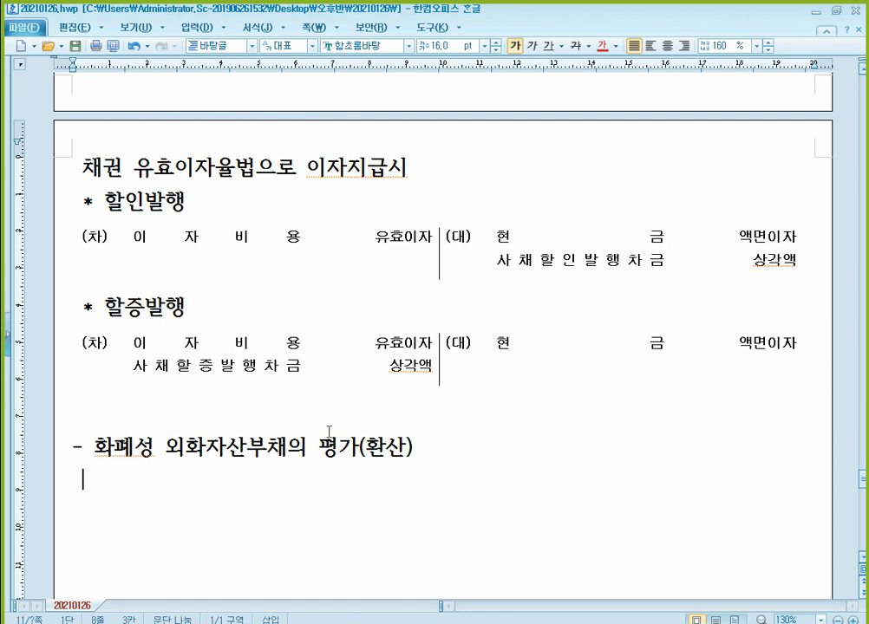
{"action": "type", "text": "* "}
{"action": "type", "text": "외"}
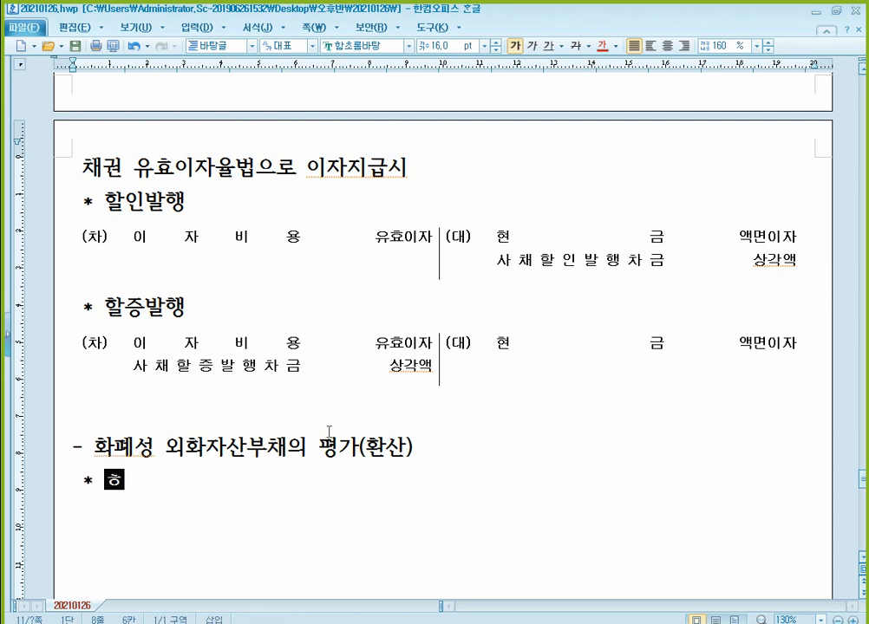
{"action": "type", "text": "환차"}
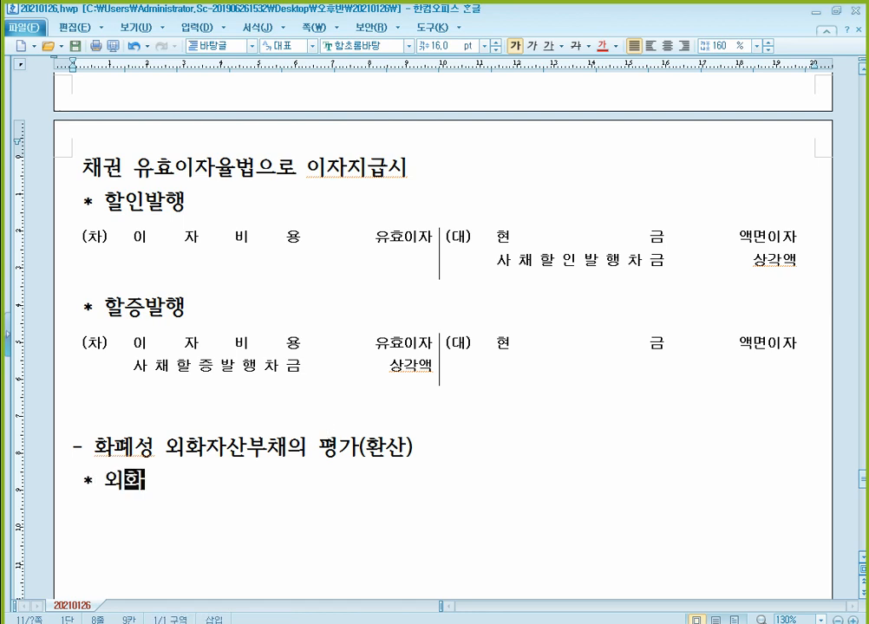
{"action": "type", "text": "익,"}
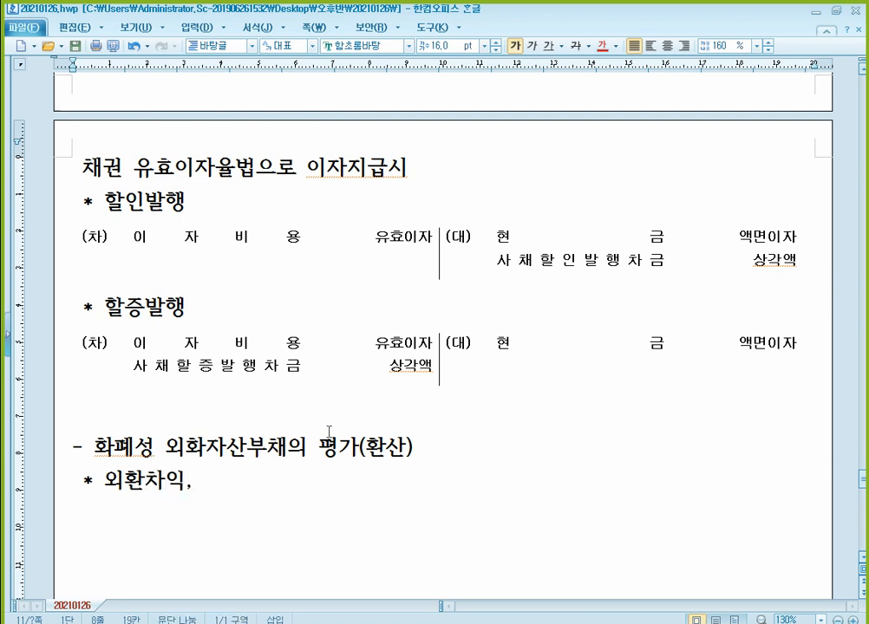
{"action": "type", "text": " 외환차손 "}
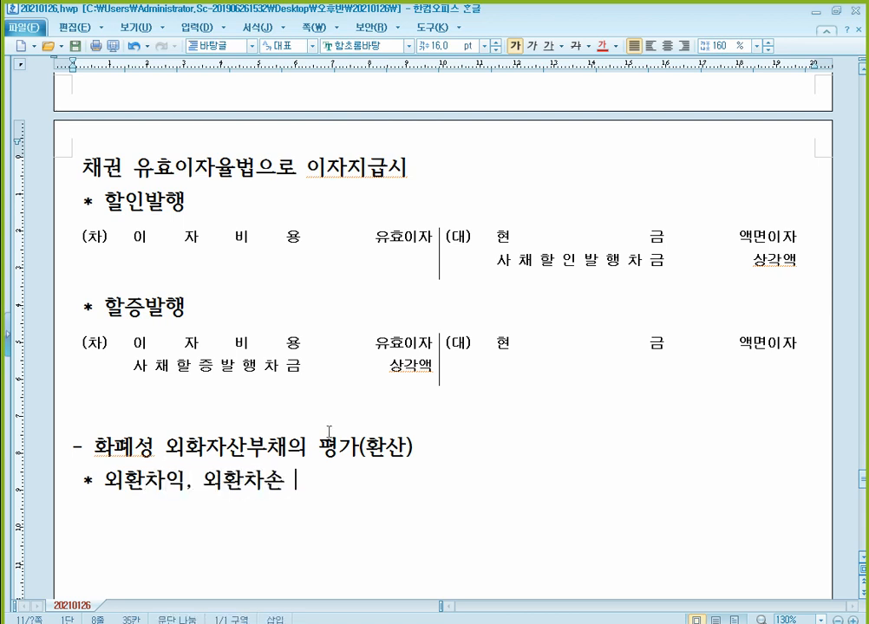
{"action": "type", "text": ": 영화 "}
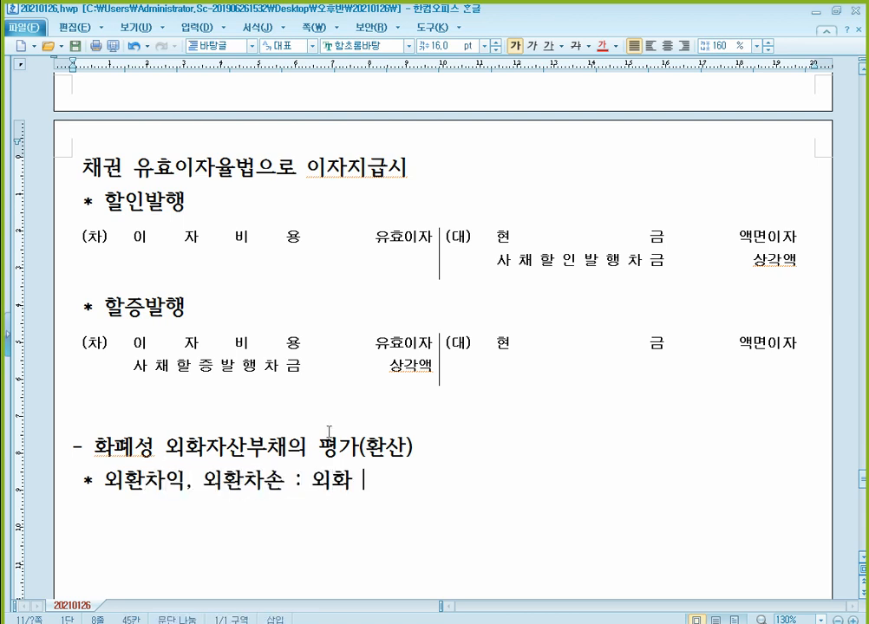
{"action": "type", "text": "상화, 회수"}
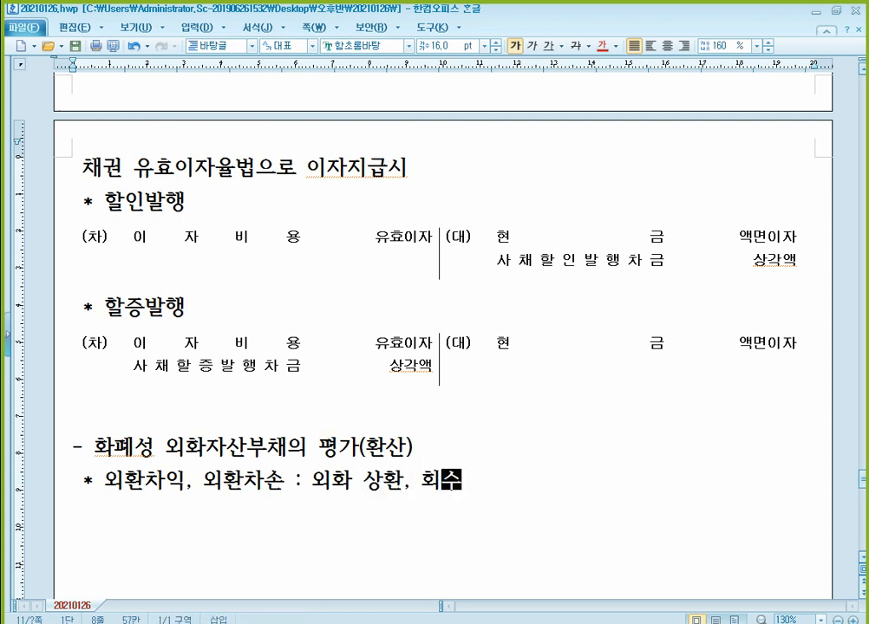
{"action": "type", "text": " (일반전표"}
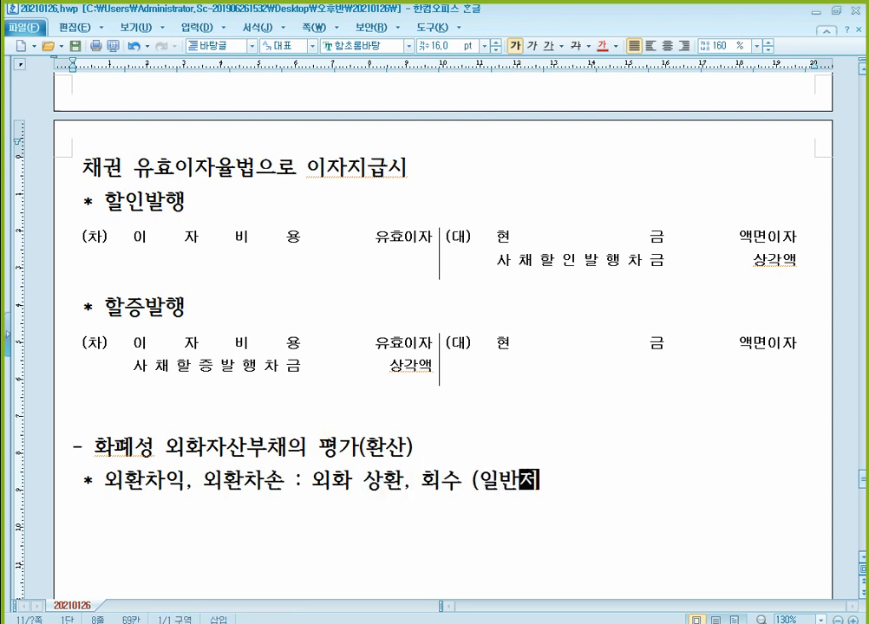
{"action": "type", "text": " 기중,"}
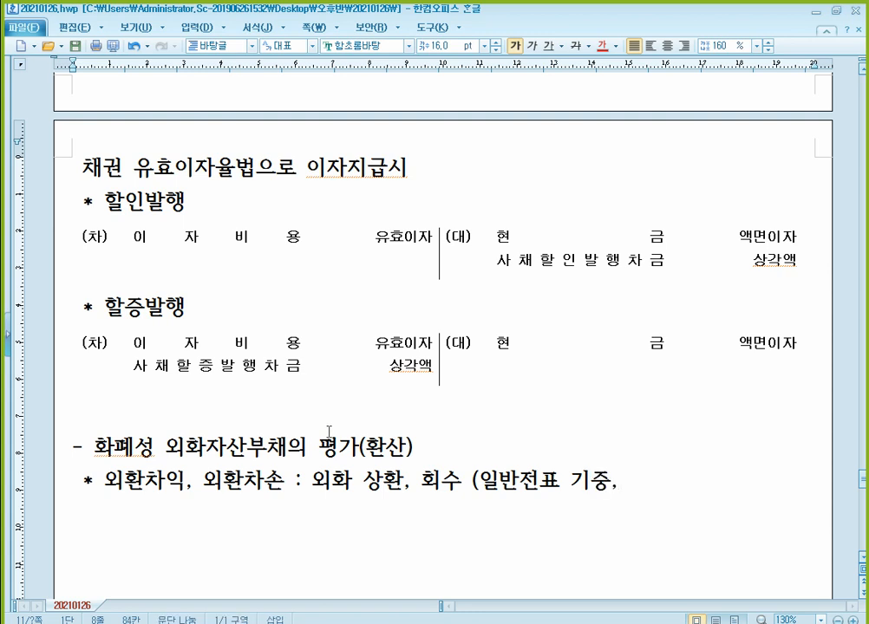
{"action": "type", "text": " 매입매출전표"}
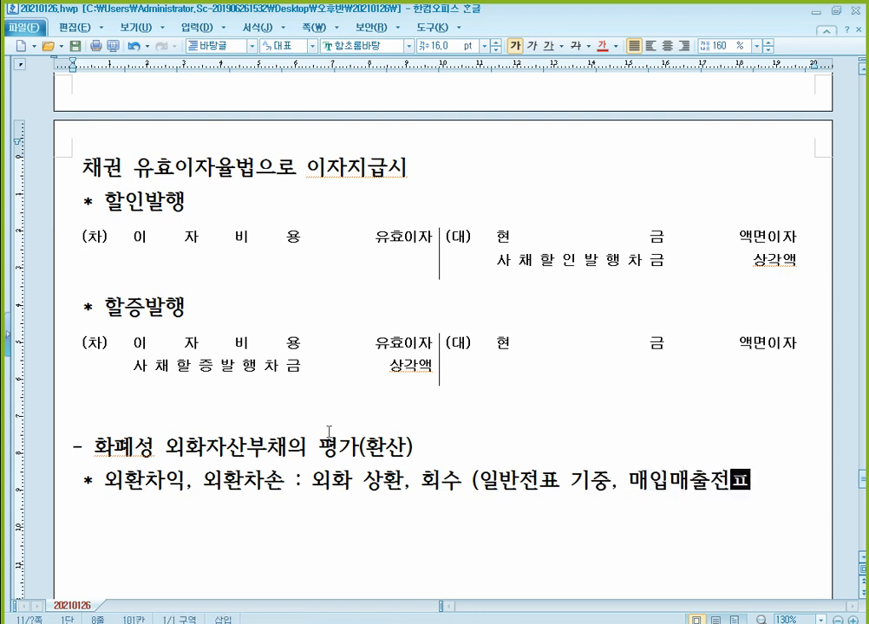
{"action": "type", "text": " 사용)"}
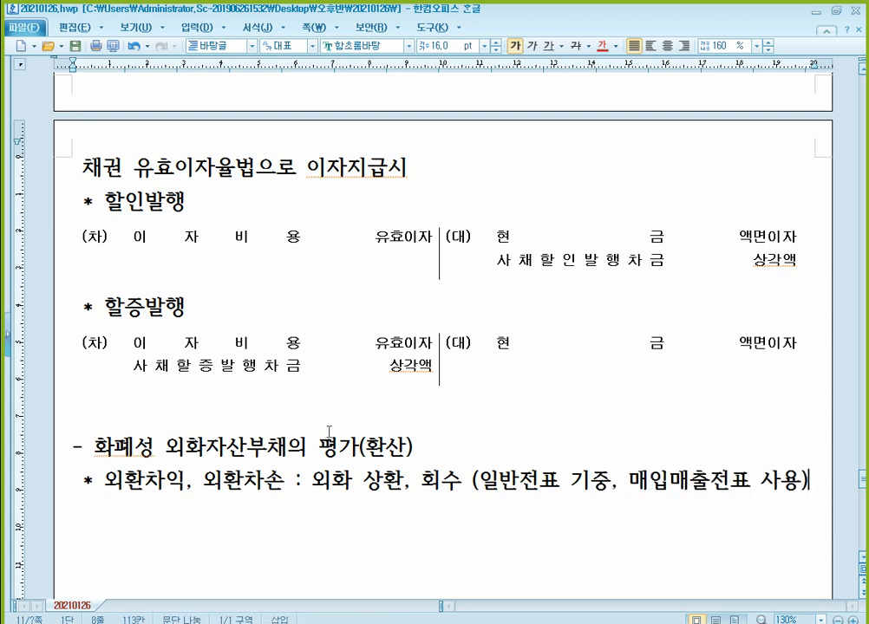
Add the line "* 외화환산이익, 외화환산손실 : 기말 환산 (일반전표 12/31)" below the 외환차익, 외환차손 line.
{"action": "key", "text": "Return"}
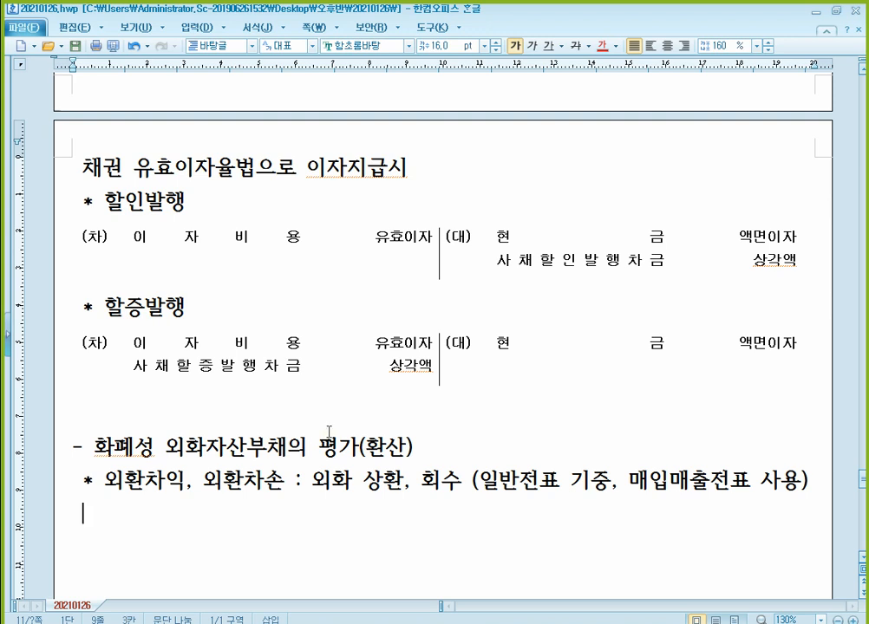
{"action": "type", "text": "* 외화환산잉"}
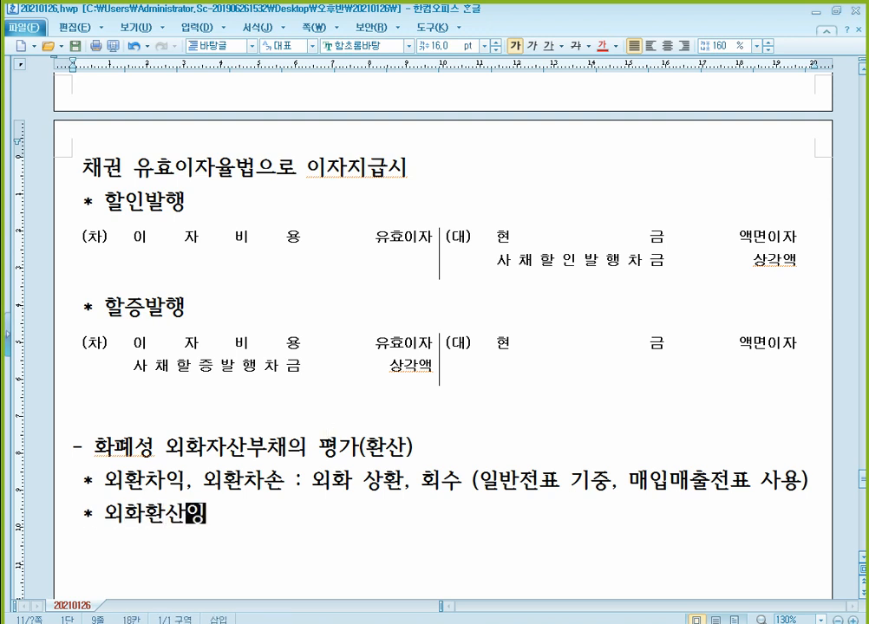
{"action": "type", "text": "익, 외화환산소"}
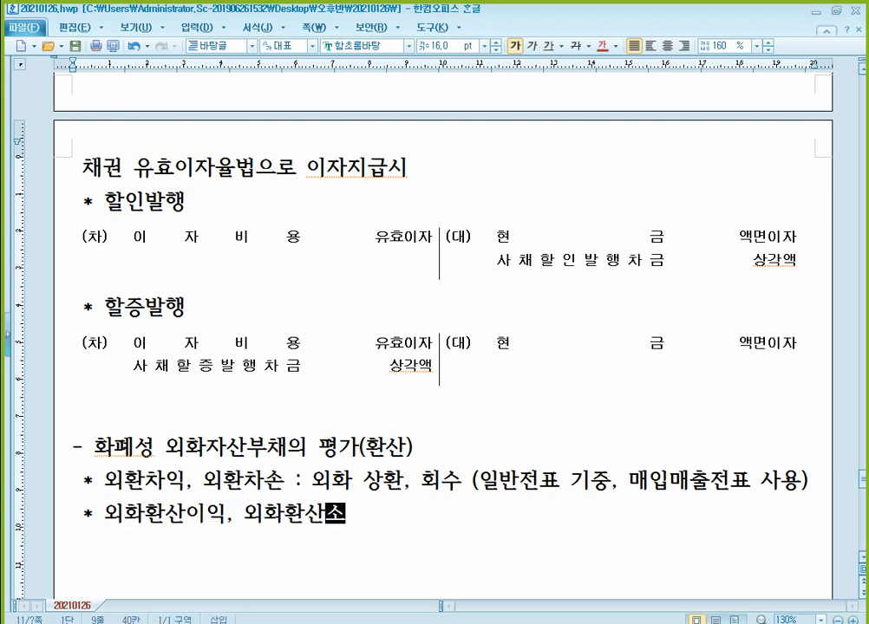
{"action": "type", "text": "ㄴ실 : 기맙"}
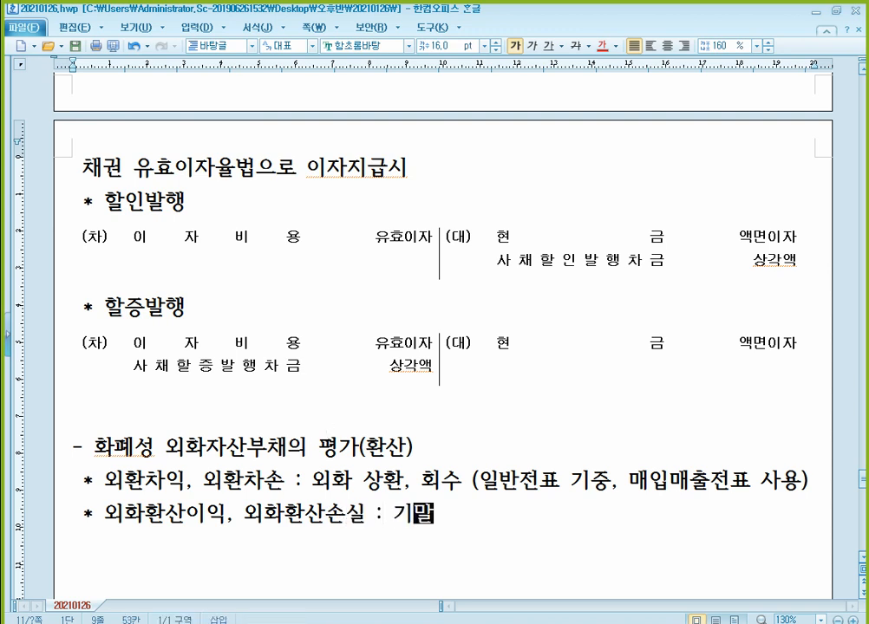
{"action": "type", "text": "ㄹ 환산 (일"}
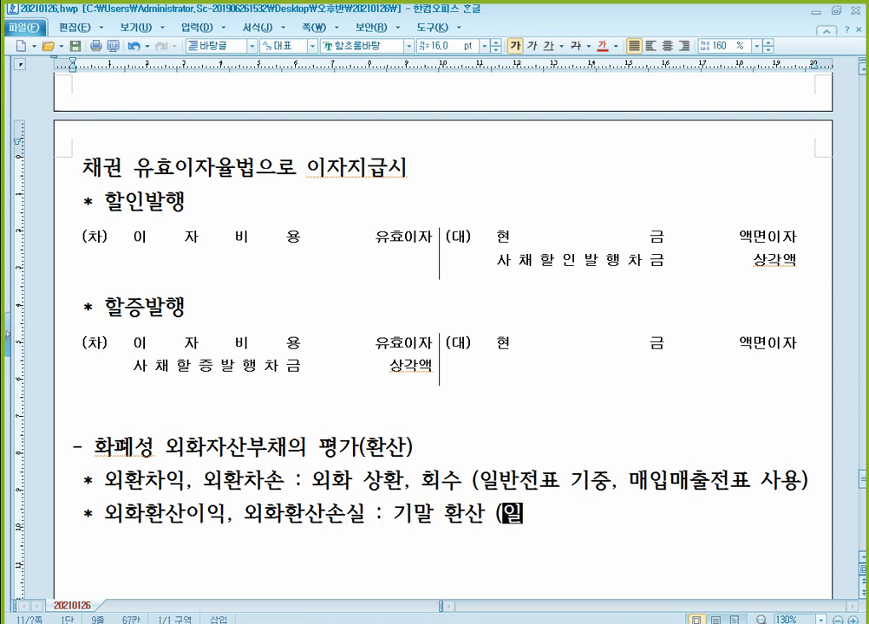
{"action": "type", "text": "반전표 12"}
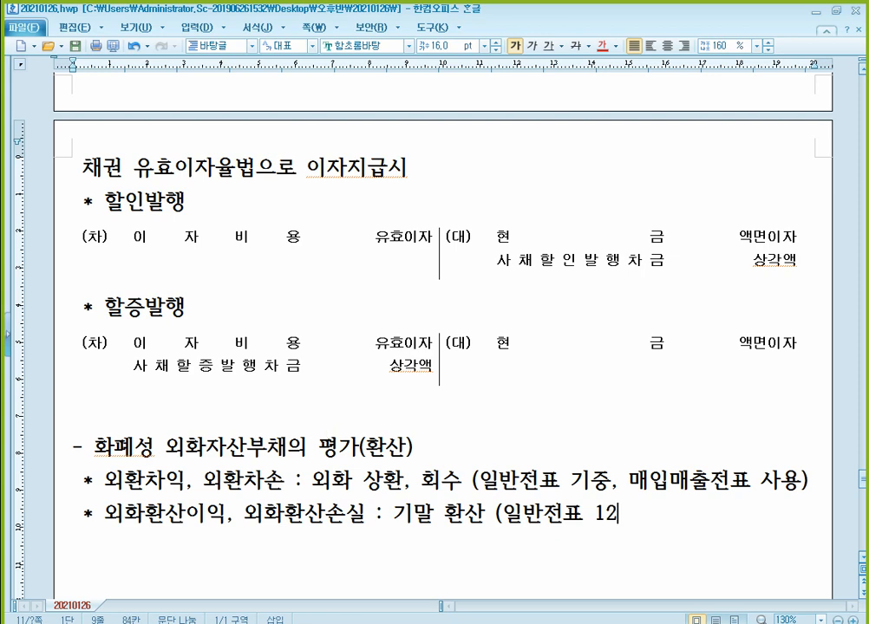
{"action": "type", "text": "/31)"}
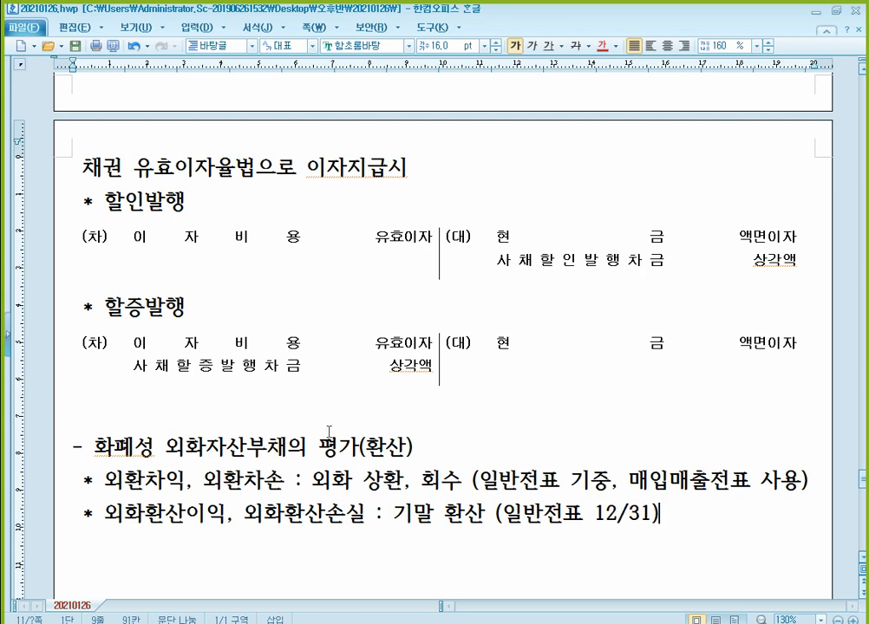
{"action": "scroll", "coordinate": [411, 532], "scroll_direction": "down", "scroll_amount": 2}
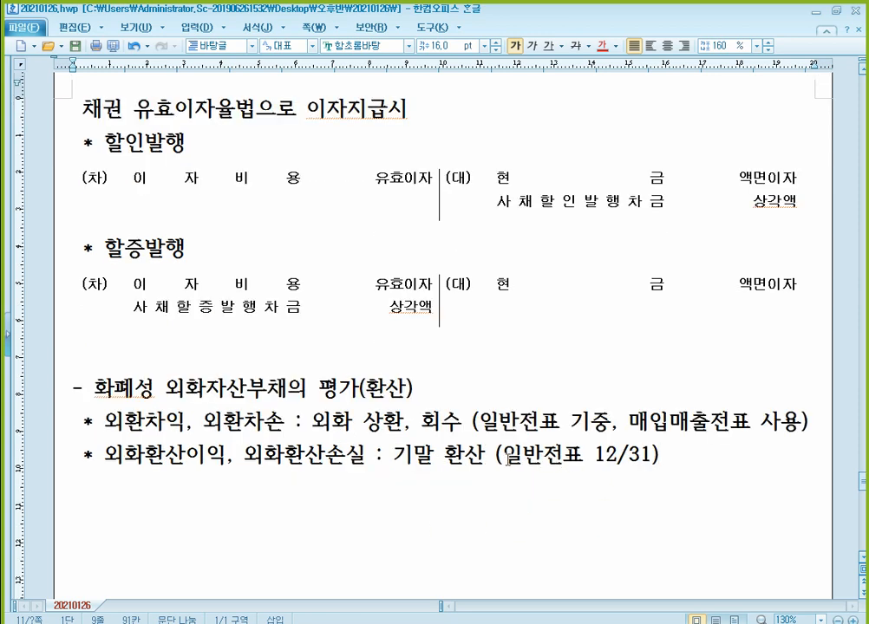
Append ", 결산시에만" after 12/31 inside the parentheses of the 외화환산이익, 외화환산손실 line.
{"action": "left_click", "coordinate": [648, 457]}
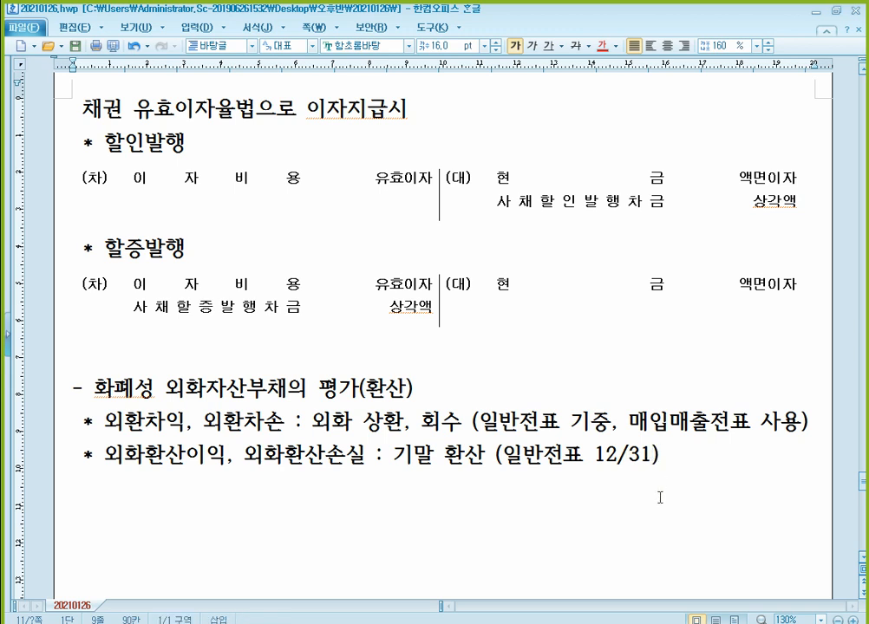
{"action": "type", "text": ", 결산시에만"}
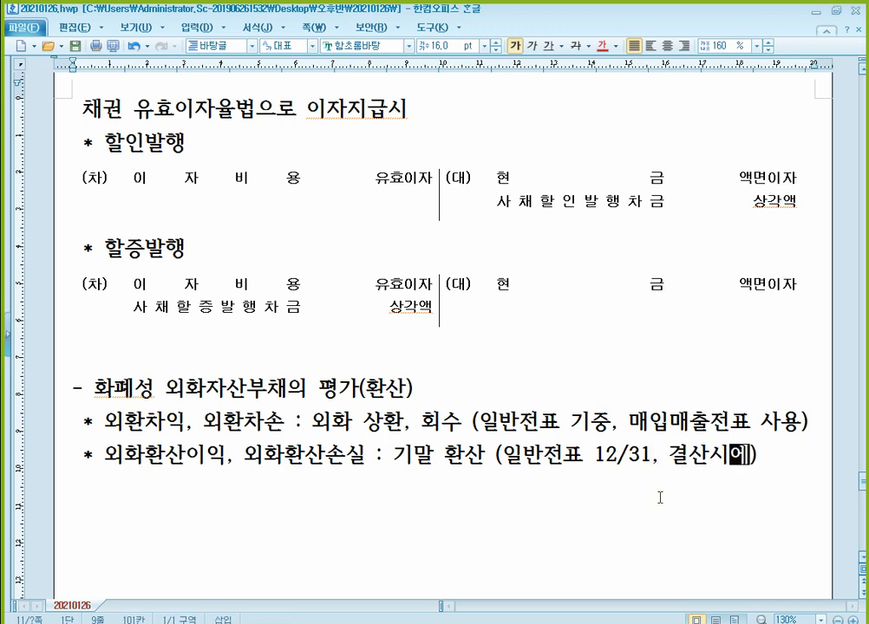
{"action": "key", "text": "End"}
{"action": "key", "text": "Return"}
{"action": "key", "text": "Return"}
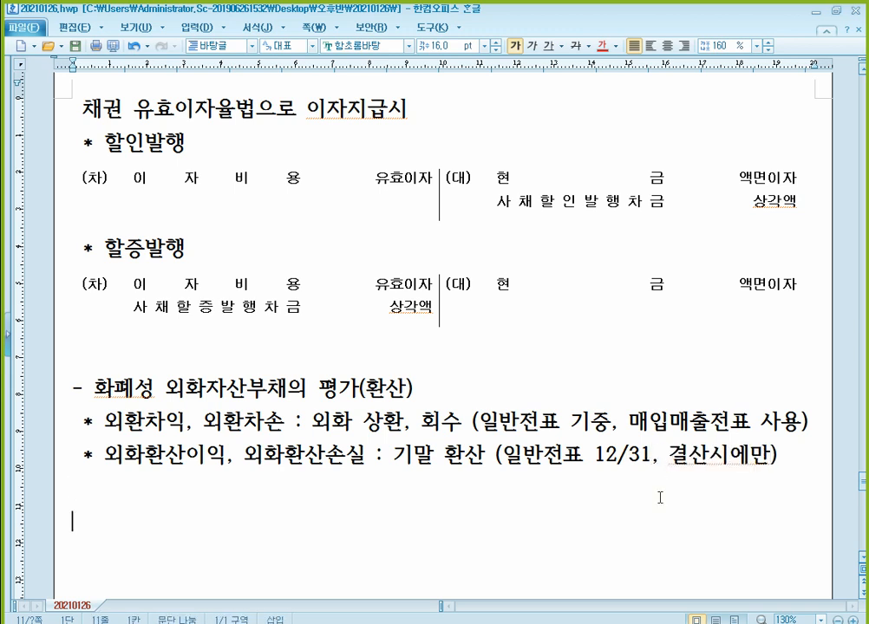
Add the indented line "=> 영업외 수익, 비용" below the 외화환산이익, 외화환산손실 line.
{"action": "scroll", "coordinate": [654, 509], "scroll_direction": "down", "scroll_amount": 3}
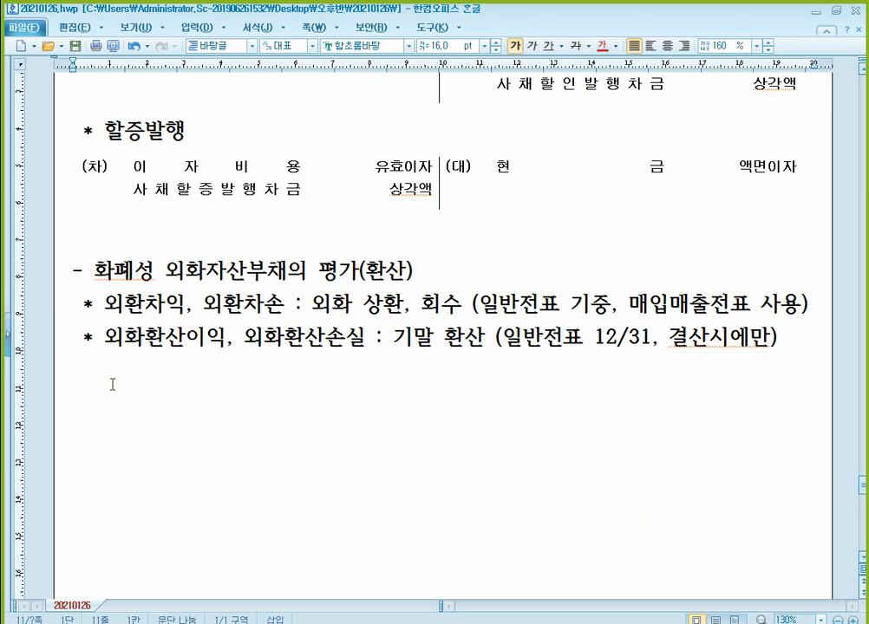
{"action": "left_click", "coordinate": [176, 379]}
{"action": "scroll", "coordinate": [177, 390], "scroll_direction": "down", "scroll_amount": 2}
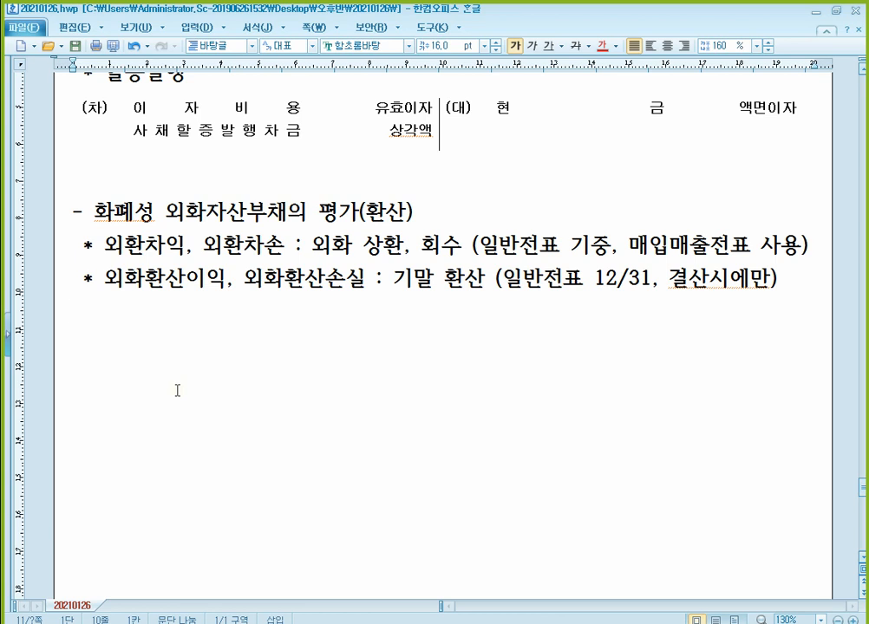
{"action": "type", "text": "=> 영업외"}
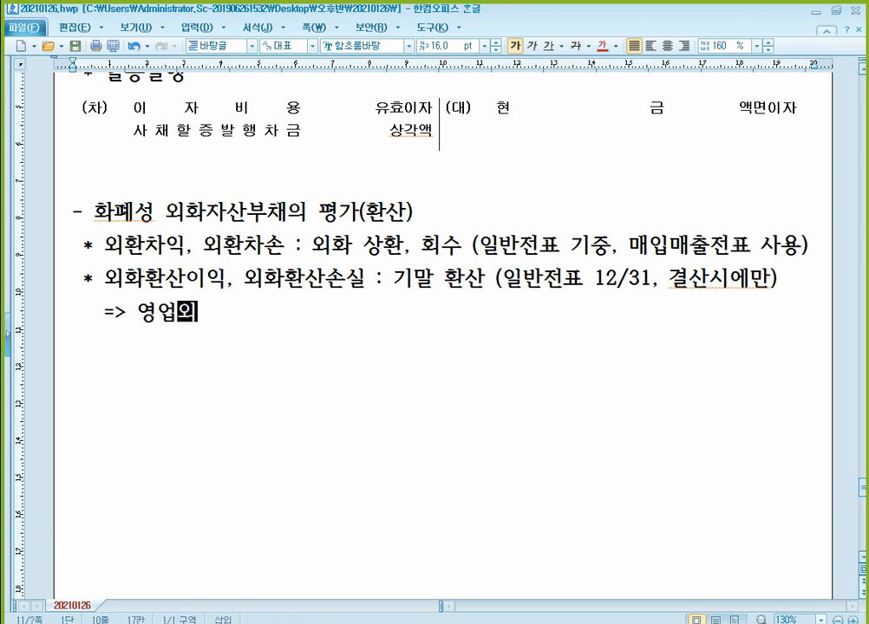
{"action": "type", "text": " ㅅ수익, 비용"}
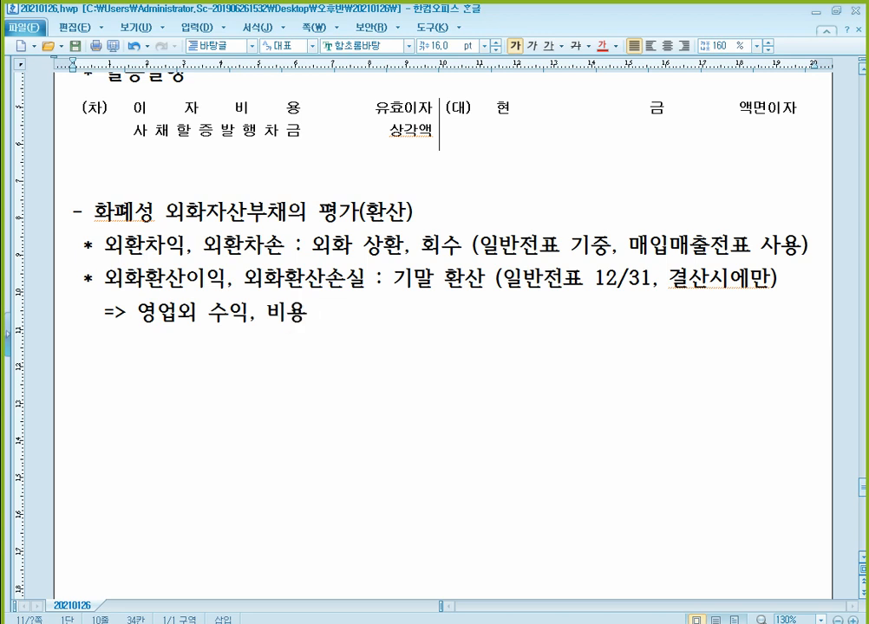
Start an example below the 영업외 수익, 비용 line with "ex)" and a line reading "제품 매출 1,000".
{"action": "key", "text": "Return"}
{"action": "type", "text": "e"}
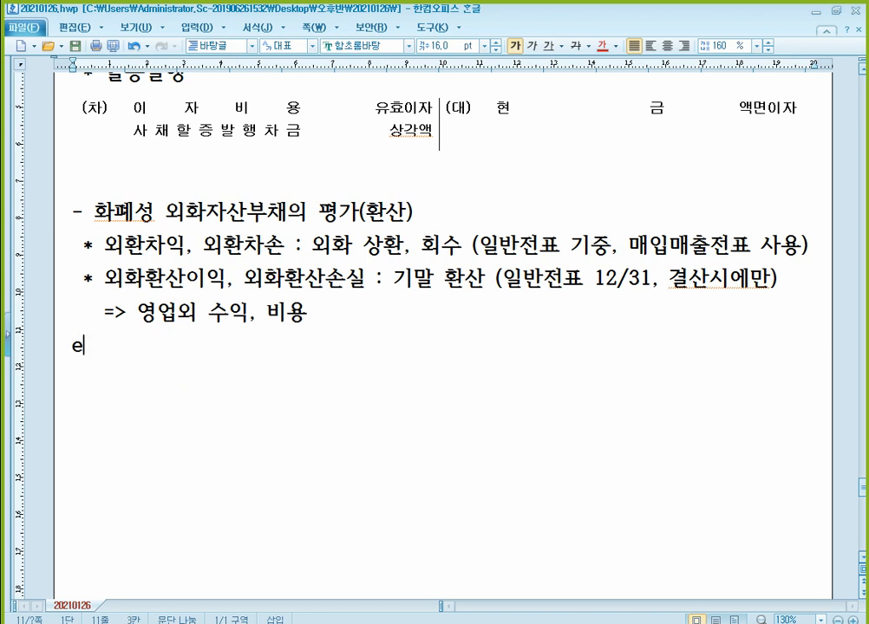
{"action": "type", "text": "x)"}
{"action": "key", "text": "Return"}
{"action": "type", "text": "ㅇ"}
{"action": "key", "text": "BackSpace"}
{"action": "type", "text": "제품 ㅁ"}
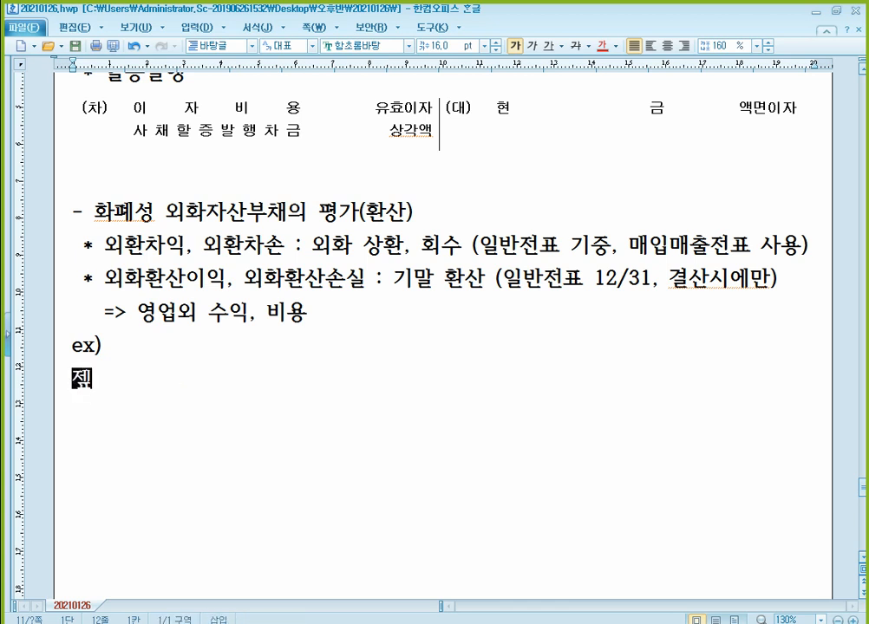
{"action": "type", "text": "ㅐ출 1,000"}
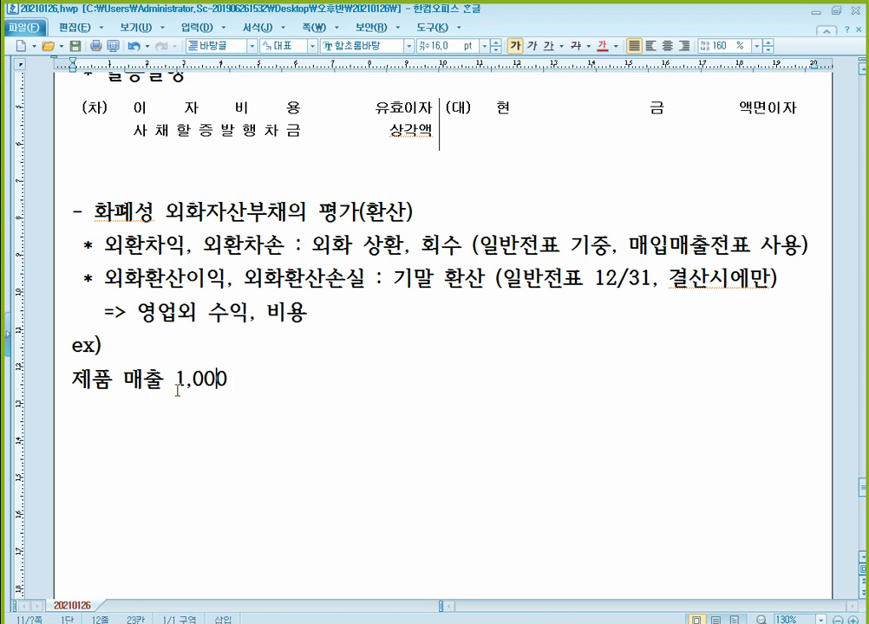
Insert a $ sign before the amount 1,000 in the 제품 매출 line.
{"action": "key", "text": "Left"}
{"action": "key", "text": "Left"}
{"action": "key", "text": "Left"}
{"action": "key", "text": "Left"}
{"action": "key", "text": "Left"}
{"action": "type", "text": "$"}
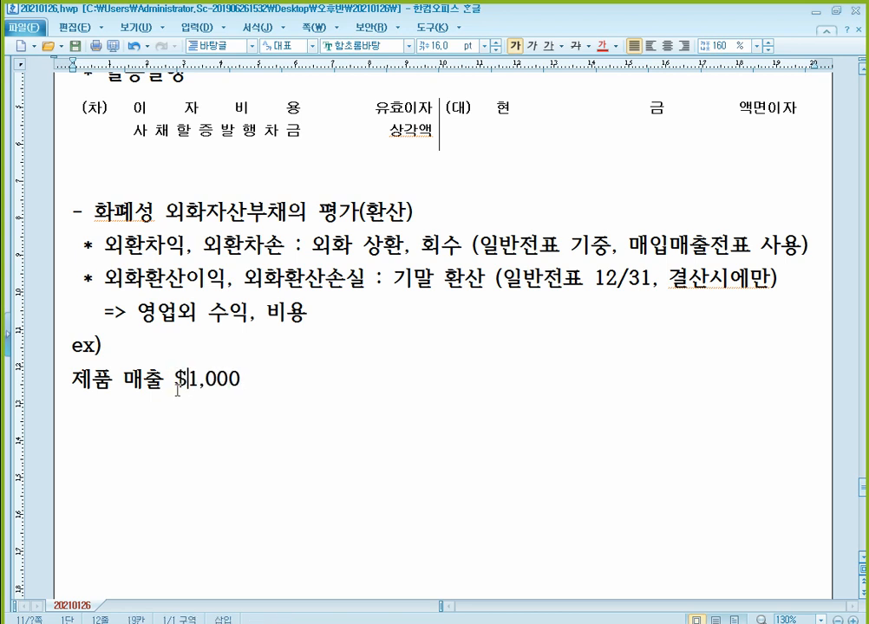
{"action": "key", "text": "End"}
{"action": "key", "text": "Return"}
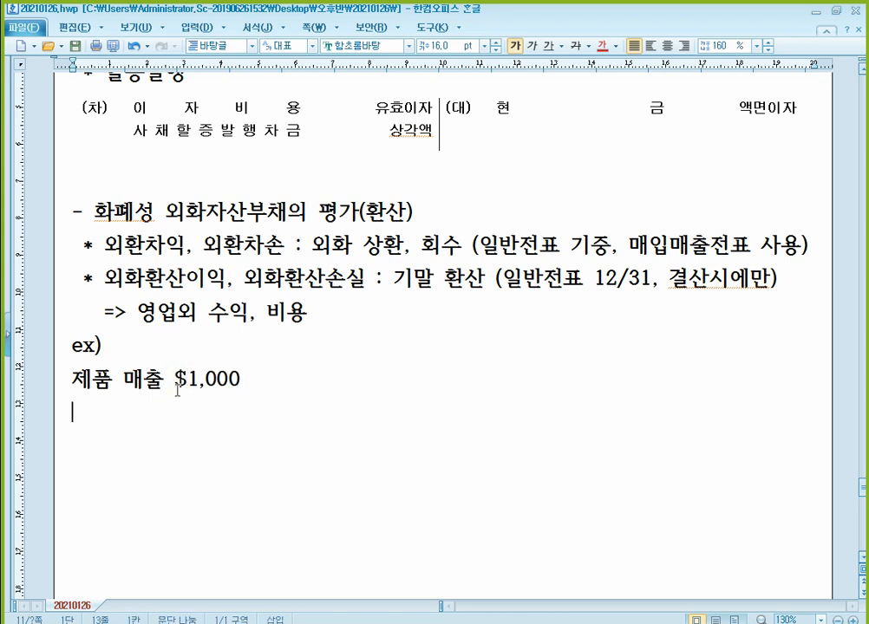
Prefix the 제품 매출 line with "x1 기중" so it reads "x1 기중 제품 매출 $1,000".
{"action": "type", "text": "x"}
{"action": "key", "text": "BackSpace"}
{"action": "key", "text": "Up"}
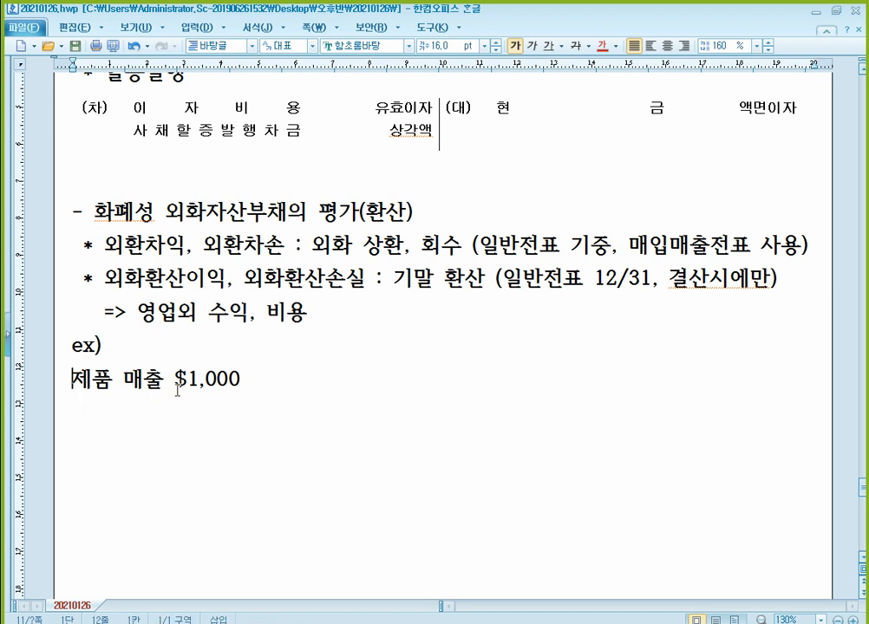
{"action": "type", "text": "x1 "}
{"action": "type", "text": "기중"}
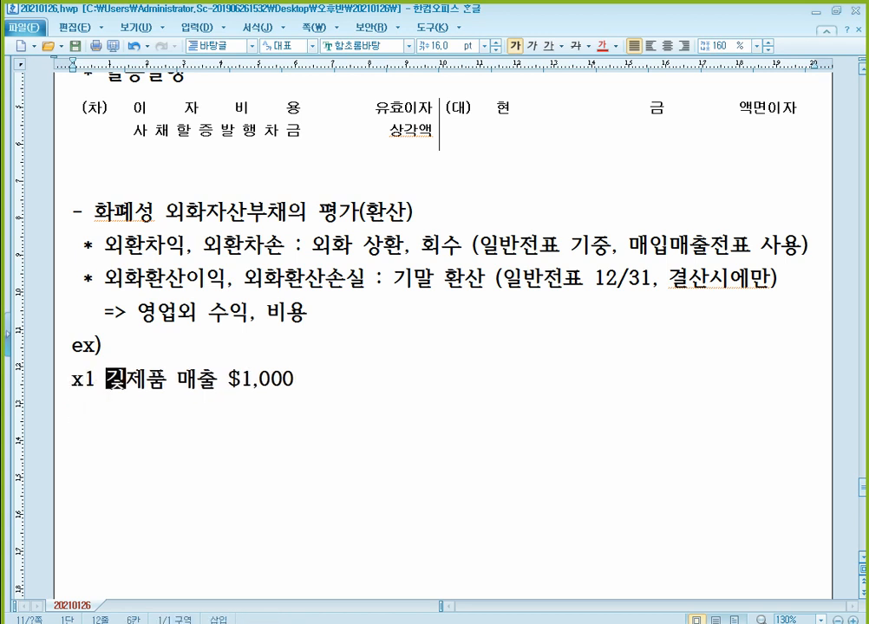
{"action": "key", "text": "End"}
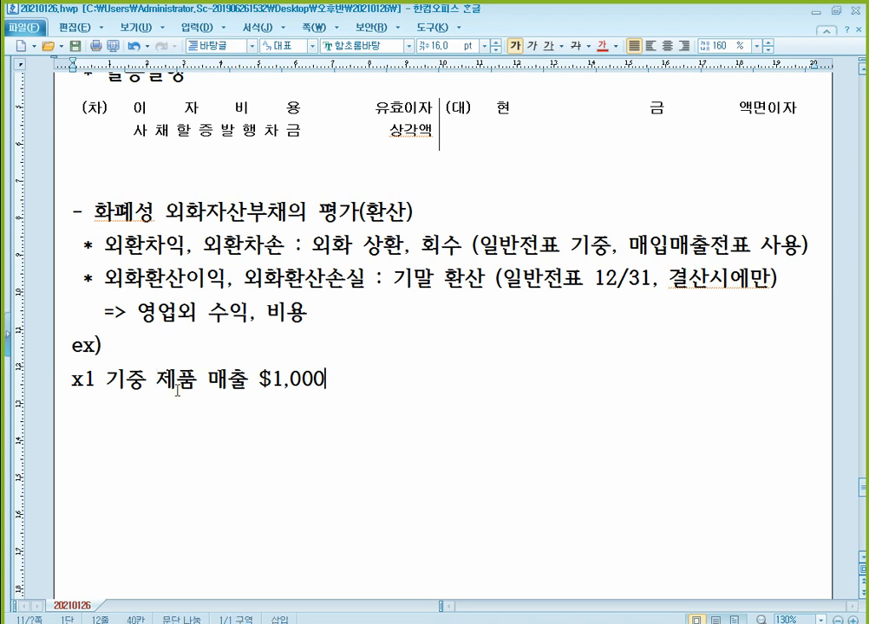
Add the indented line "매출시 환율 1,000/$" below the 제품 매출 line.
{"action": "key", "text": "Return"}
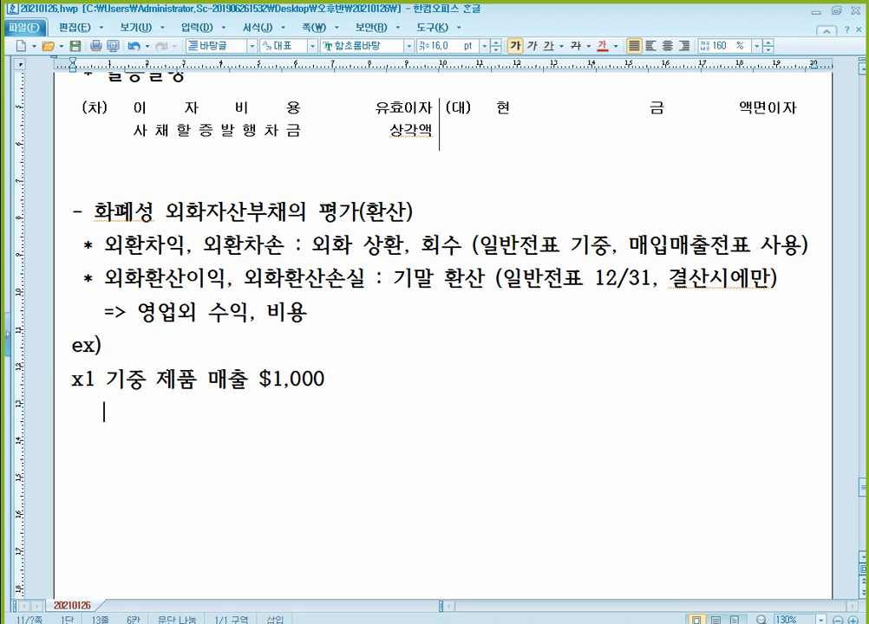
{"action": "type", "text": "매출시 "}
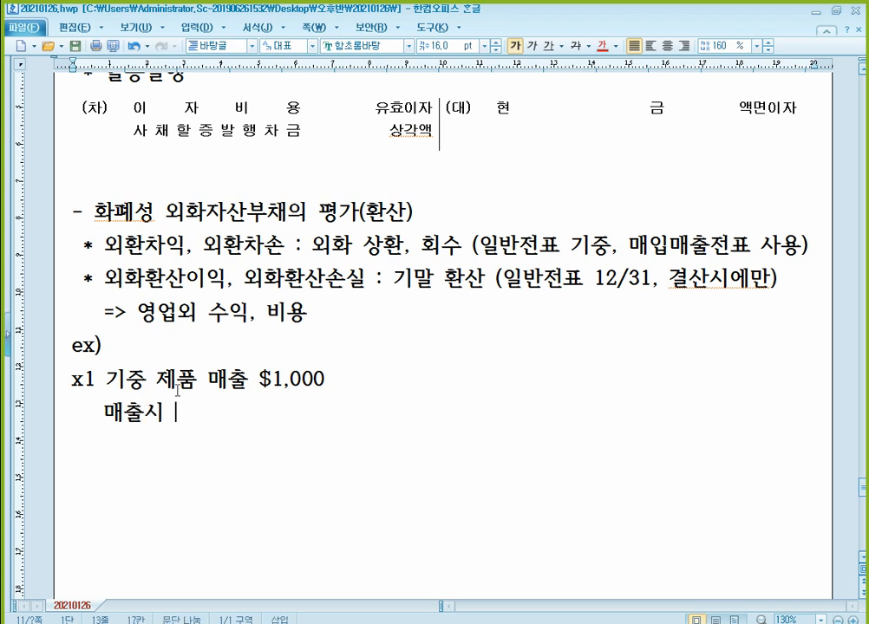
{"action": "type", "text": "환율"}
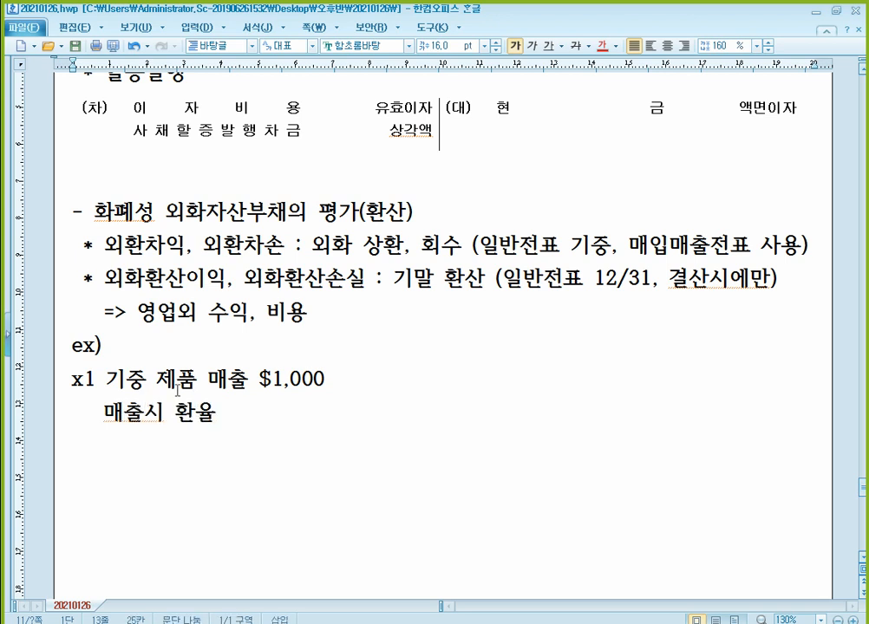
{"action": "type", "text": " 1,000/"}
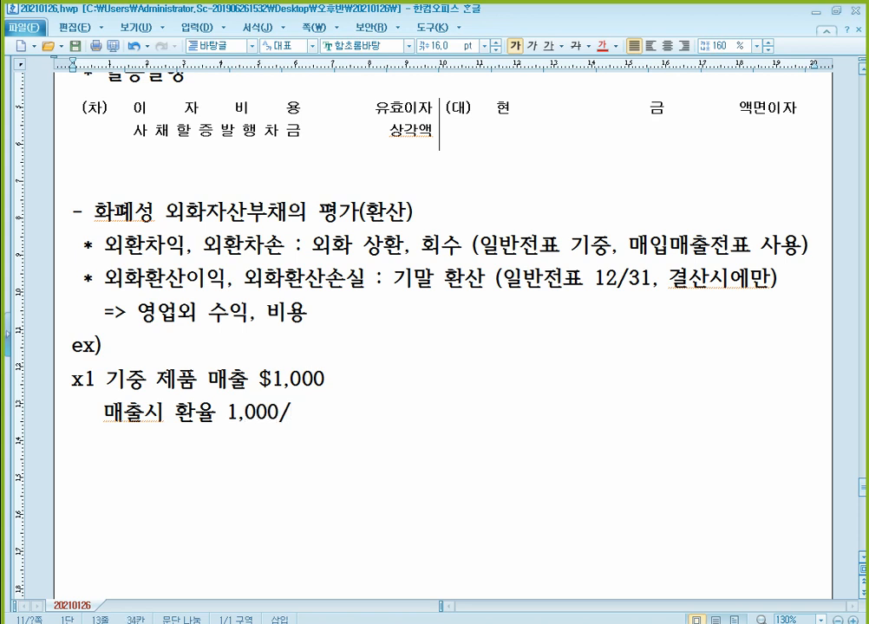
{"action": "type", "text": "$"}
Add the line "x1 12/31 기준환율 1,100/$" below the 매출시 환율 line.
{"action": "key", "text": "Return"}
{"action": "type", "text": "x"}
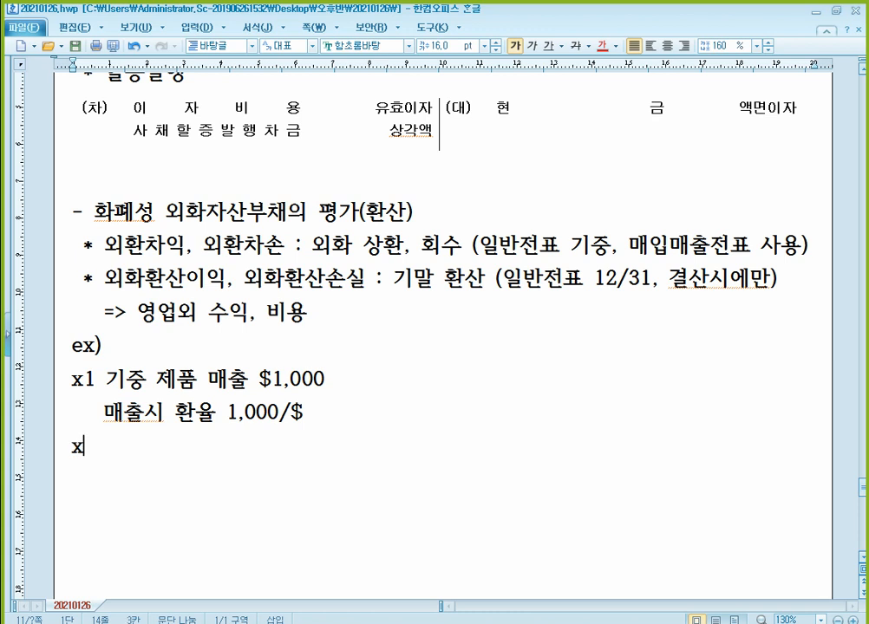
{"action": "type", "text": "1 12/31"}
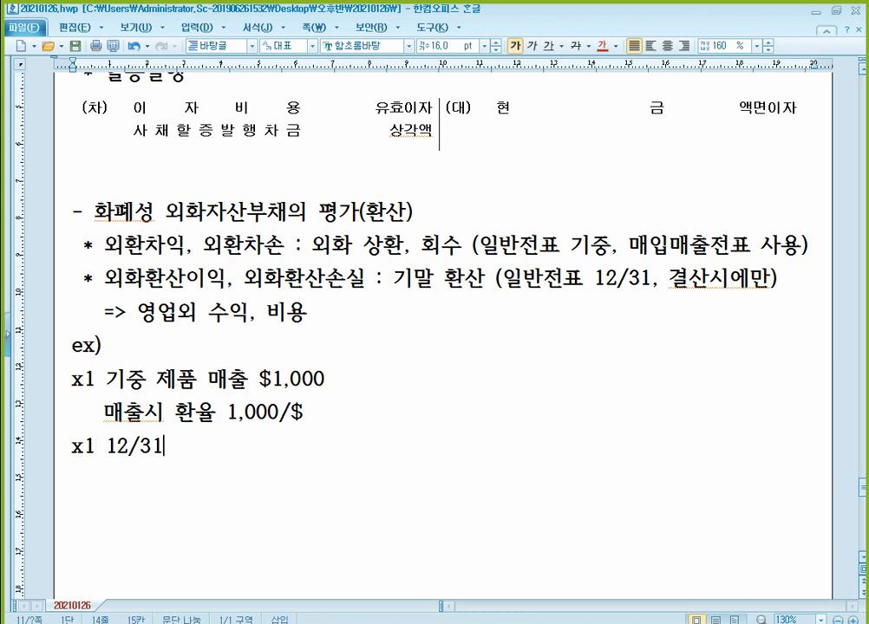
{"action": "type", "text": " 기준환"}
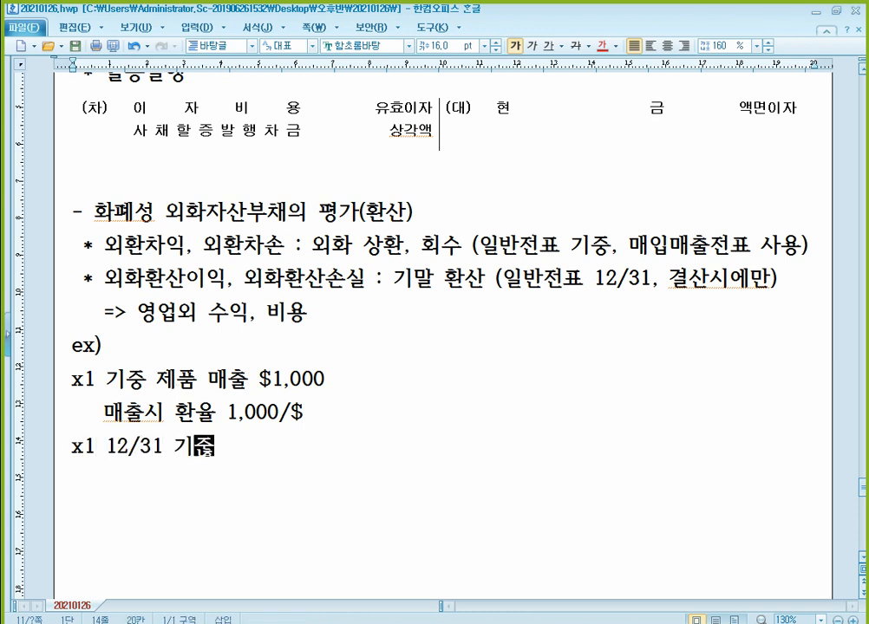
{"action": "type", "text": "율 "}
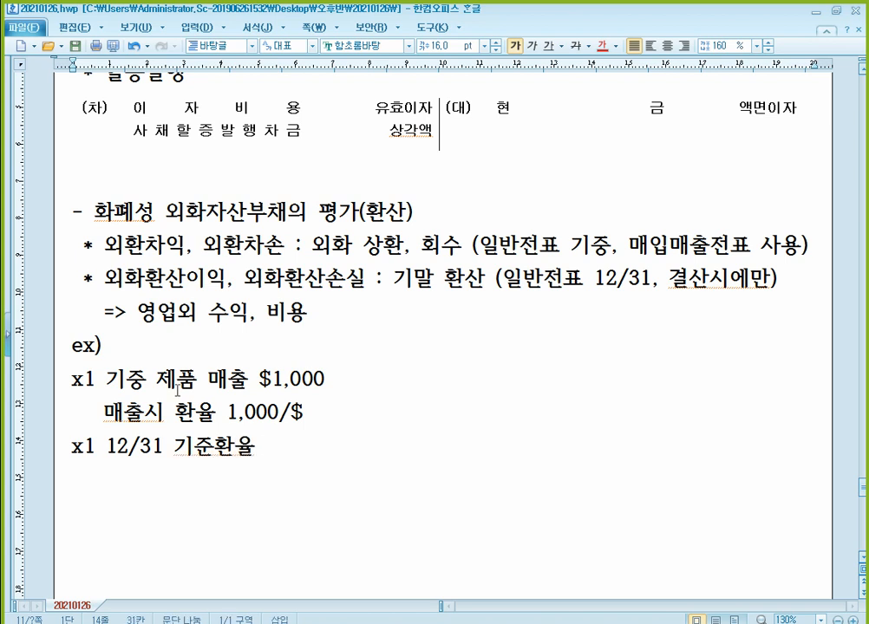
{"action": "type", "text": "1,100"}
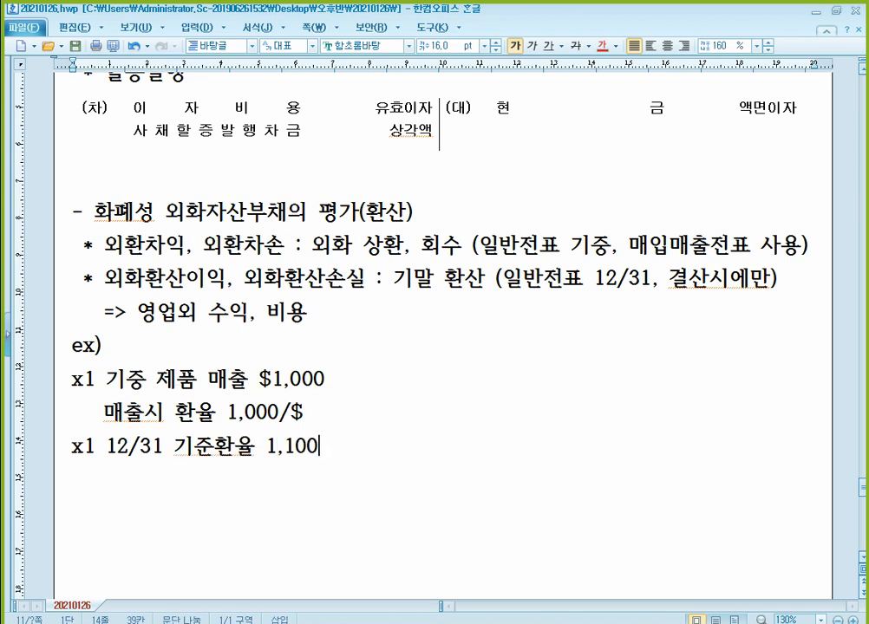
{"action": "type", "text": "/$"}
Add the line "x2 12/31 기준환율 900/$" below the x1 12/31 line, spacing the rate to align with the one above.
{"action": "key", "text": "Return"}
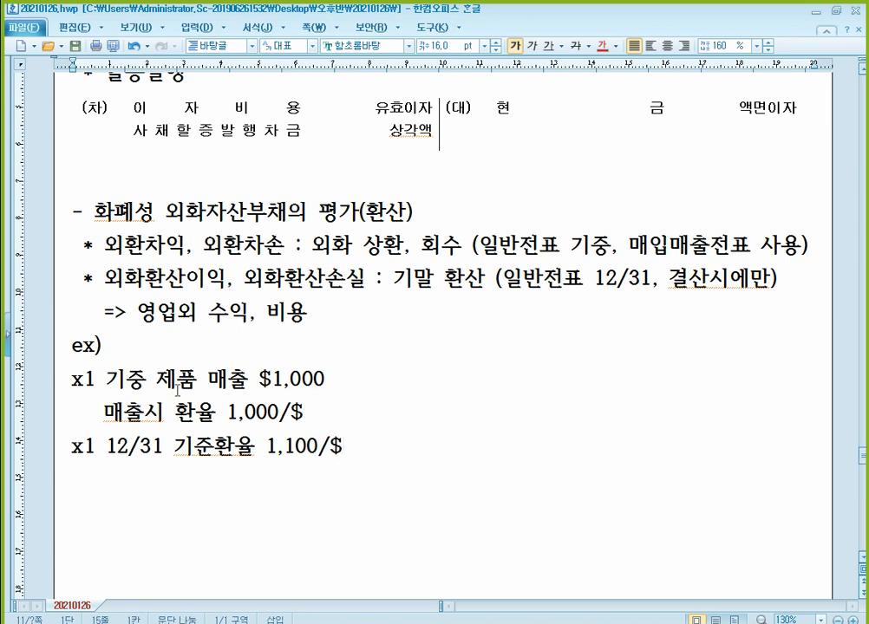
{"action": "key", "text": "Hangul"}
{"action": "type", "text": "x2 12/31"}
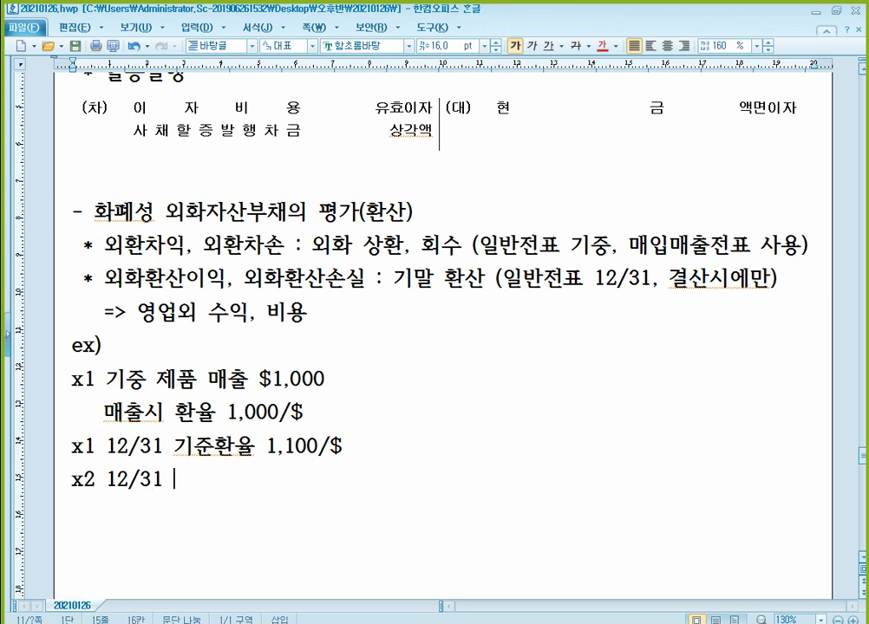
{"action": "key", "text": "Hangul"}
{"action": "type", "text": "주"}
{"action": "key", "text": "BackSpace"}
{"action": "key", "text": "BackSpace"}
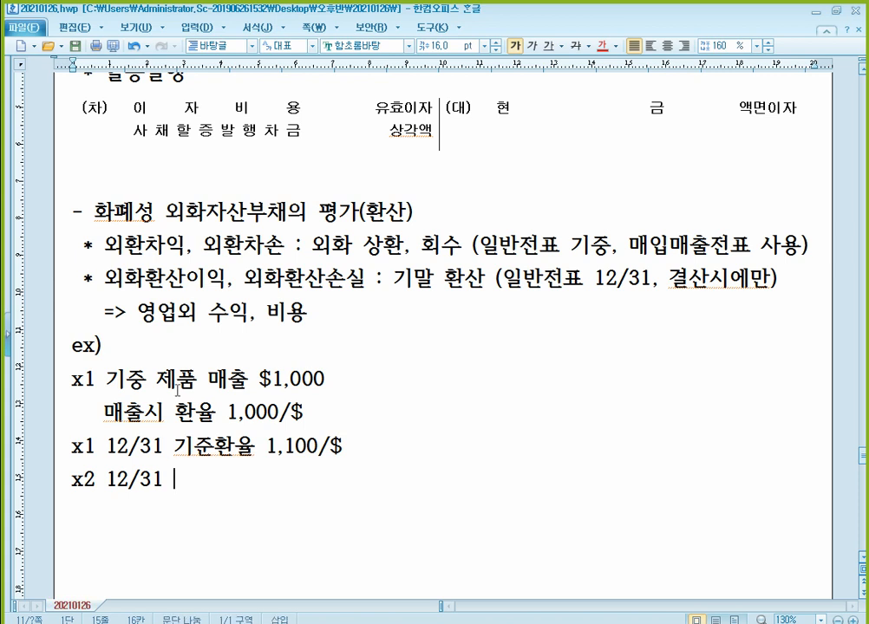
{"action": "type", "text": "기주ㄴ"}
{"action": "type", "text": "율   "}
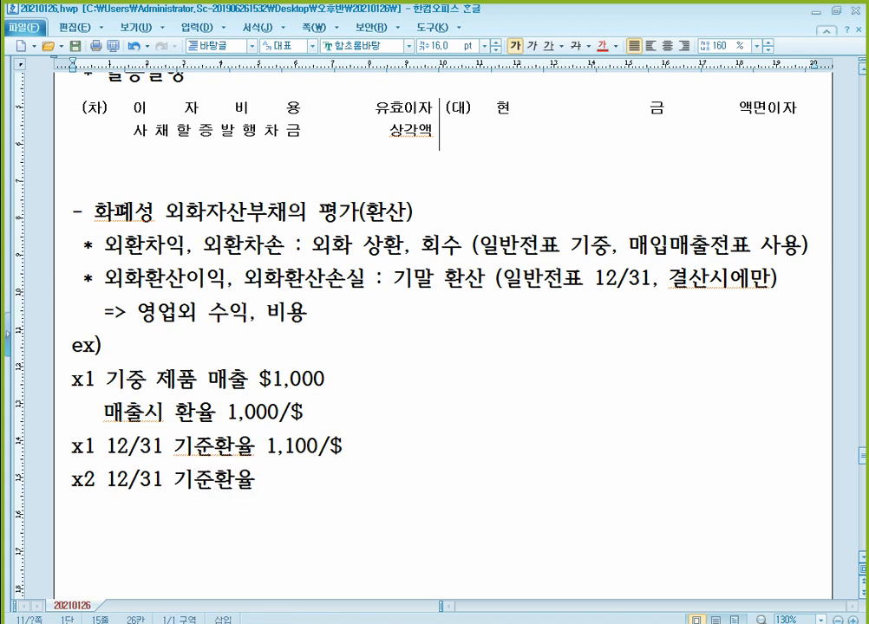
{"action": "type", "text": "900/$"}
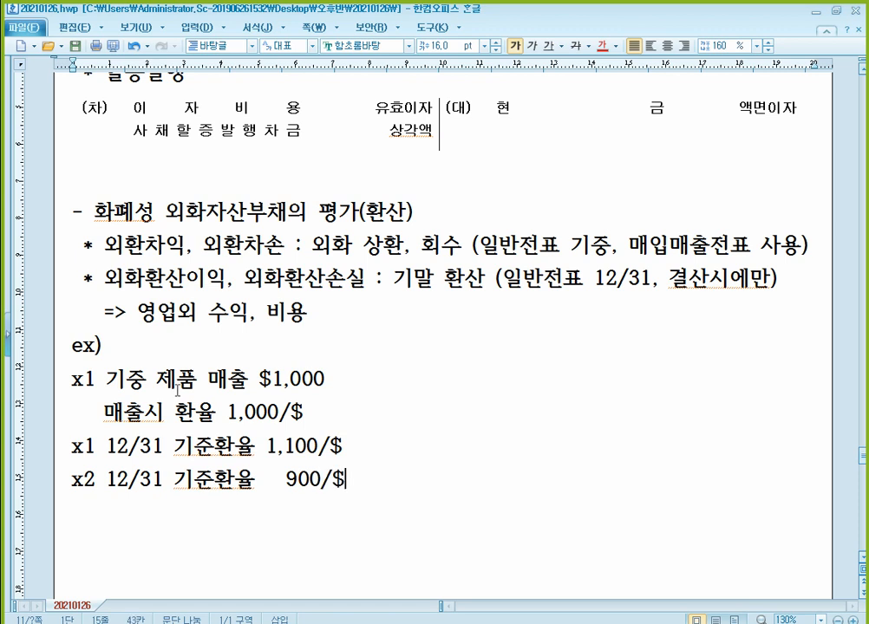
Add the line "x3 상환시 기준환율 1,200/$" below the x2 line.
{"action": "key", "text": "Return"}
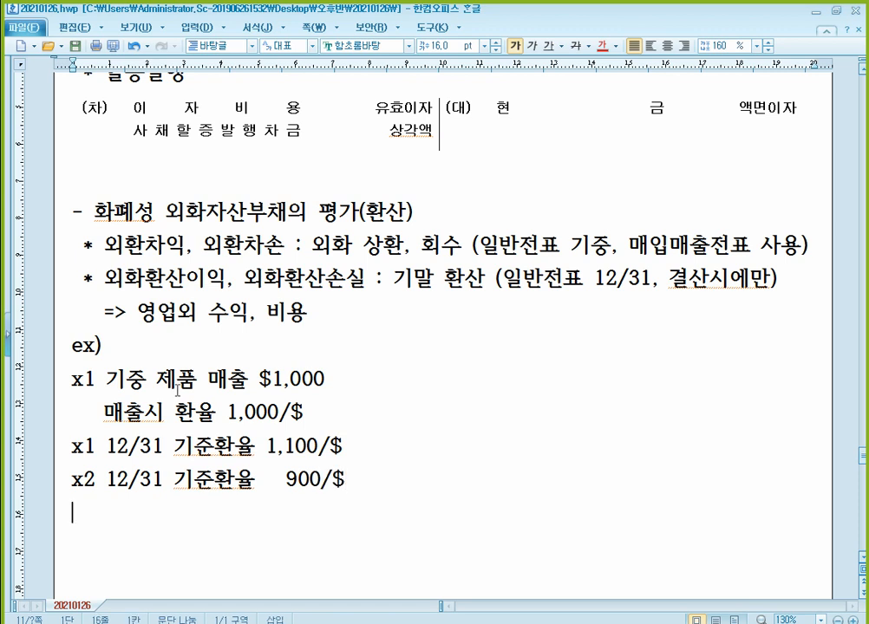
{"action": "type", "text": "x3 상"}
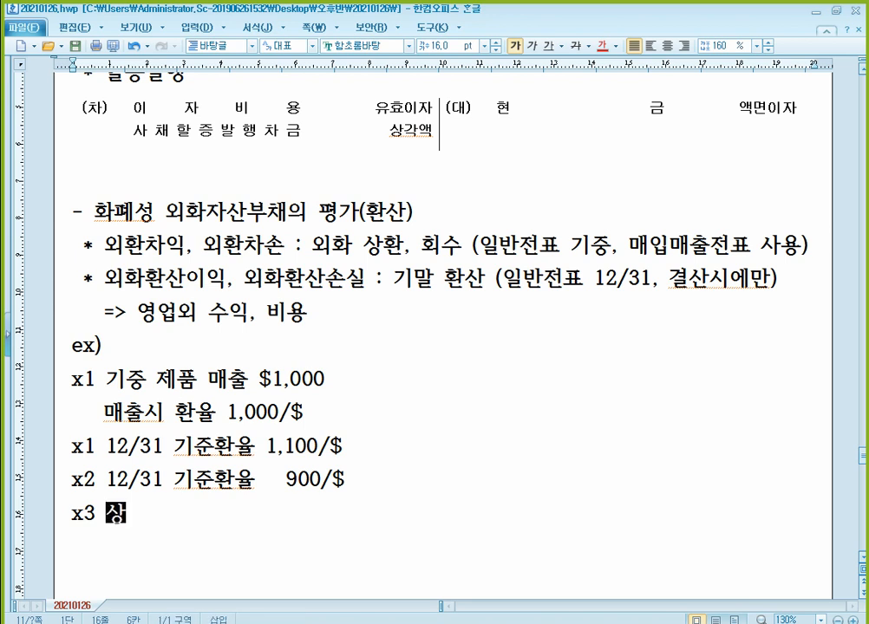
{"action": "type", "text": "환시 기"}
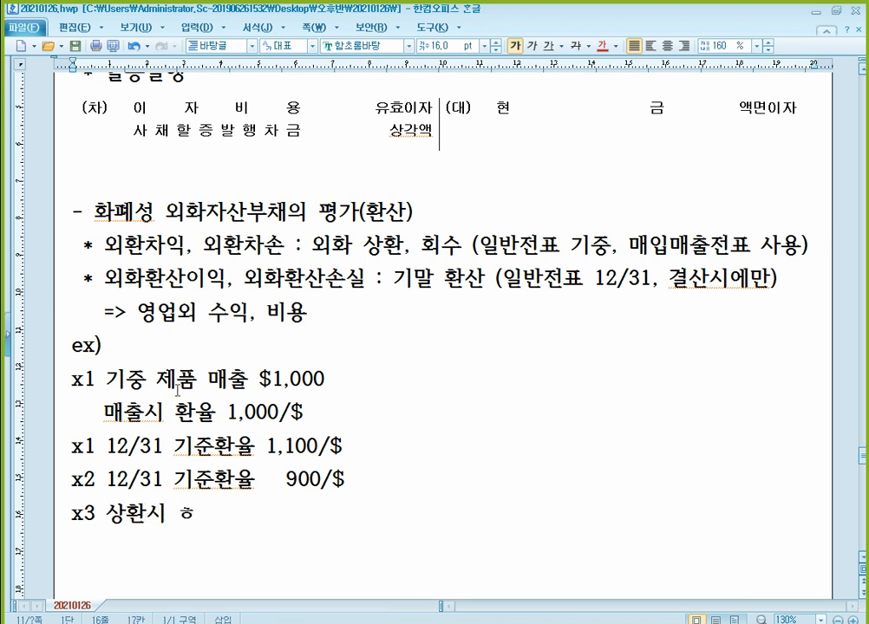
{"action": "type", "text": "준환율 "}
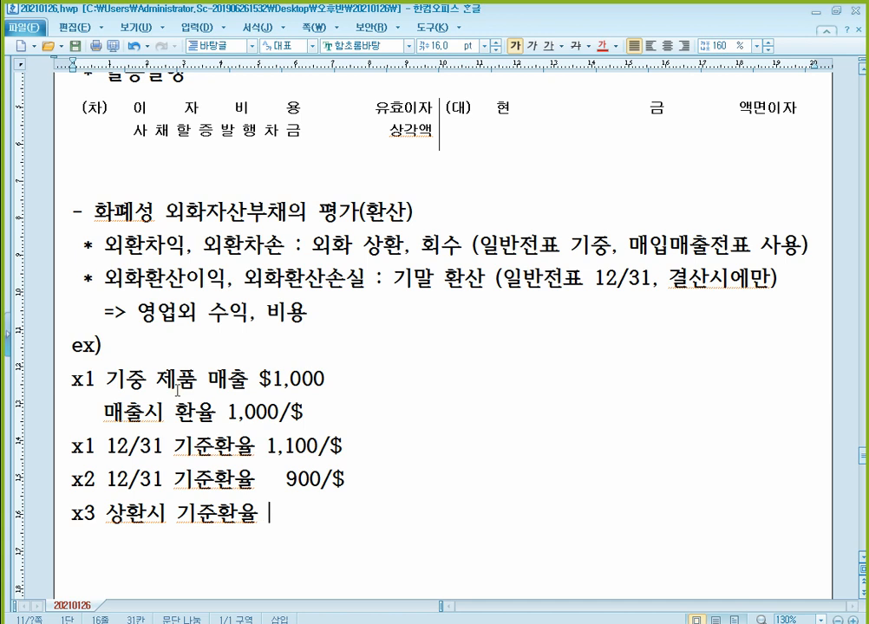
{"action": "type", "text": "1,200/"}
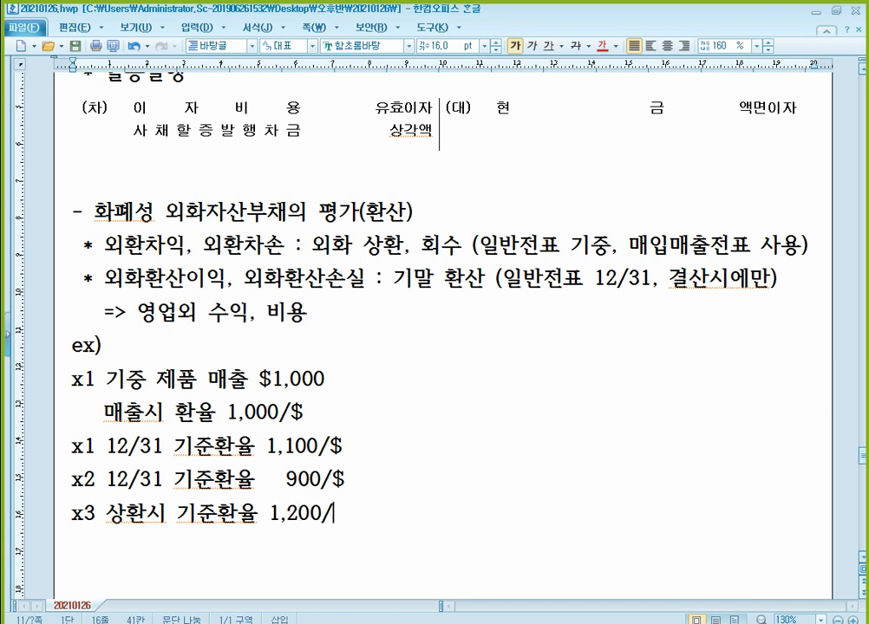
{"action": "type", "text": "ㄴ"}
{"action": "key", "text": "BackSpace"}
{"action": "type", "text": "ㅁ"}
{"action": "key", "text": "BackSpace"}
{"action": "type", "text": "$"}
Paste a blank (차)/(대) journal entry template below the example's exchange rates and start a label line above it with "x1".
{"action": "scroll", "coordinate": [238, 410], "scroll_direction": "down", "scroll_amount": 4}
{"action": "left_click", "coordinate": [188, 370]}
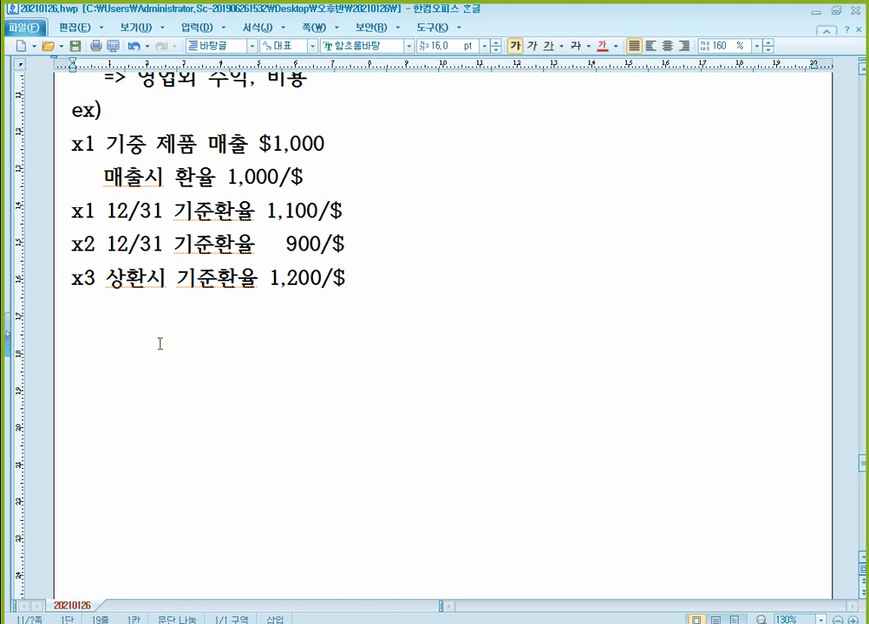
{"action": "left_click", "coordinate": [165, 340]}
{"action": "key", "text": "ctrl+v"}
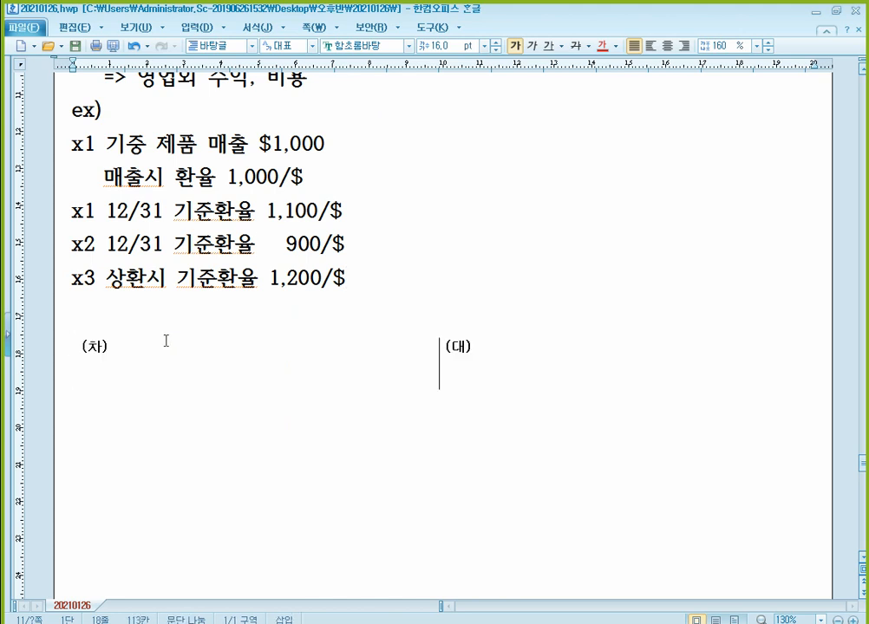
{"action": "key", "text": "Up"}
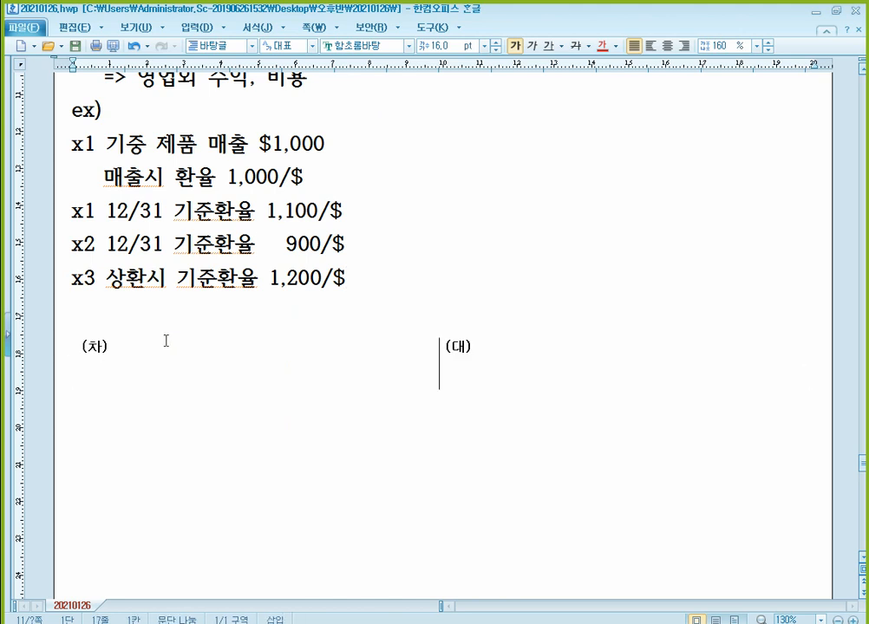
{"action": "key", "text": "Return"}
{"action": "type", "text": "x1 "}
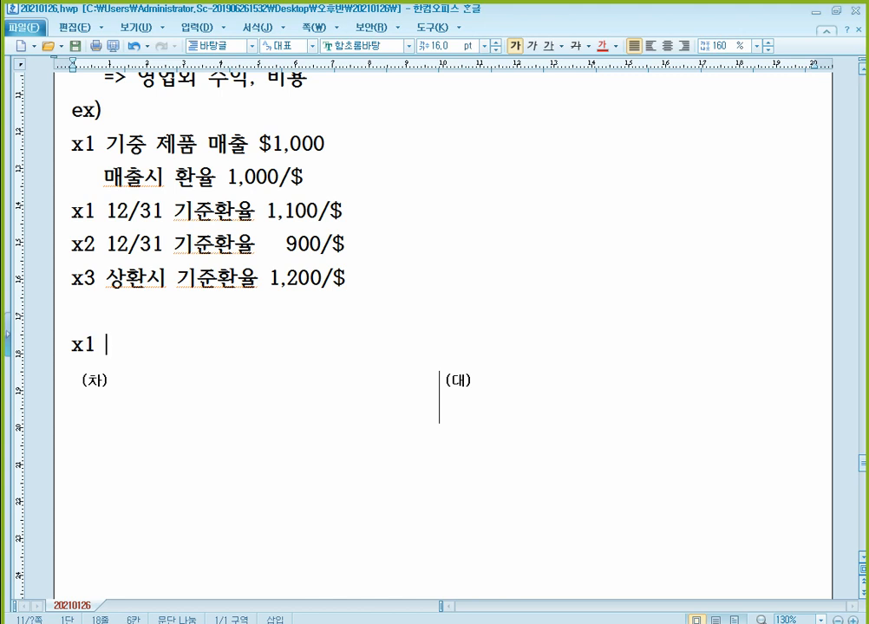
Complete the heading as "x1 매출시" and enter the credit (대) account 제품매출 with 1,000,000 in the journal table below it.
{"action": "type", "text": "매출시"}
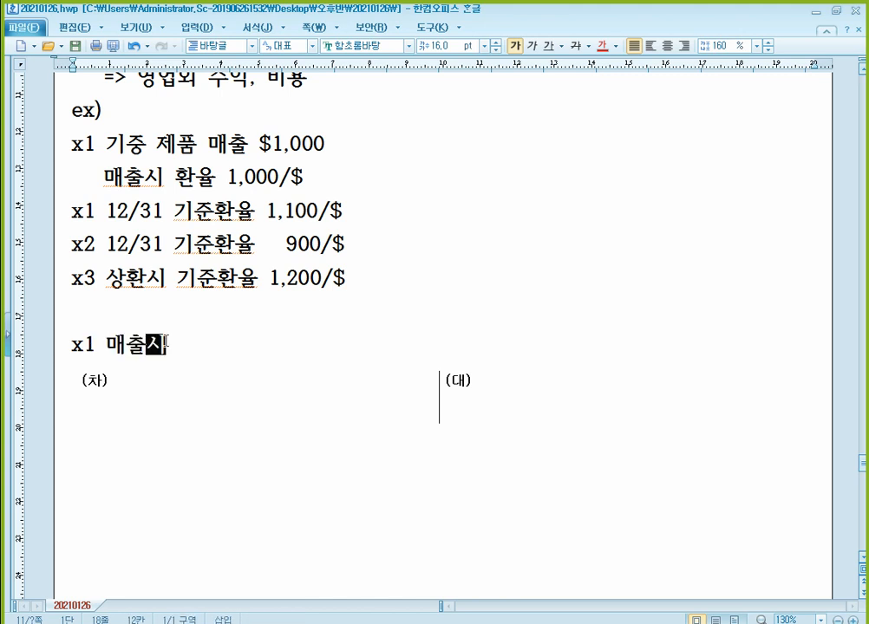
{"action": "left_click", "coordinate": [579, 402]}
{"action": "type", "text": "제품"}
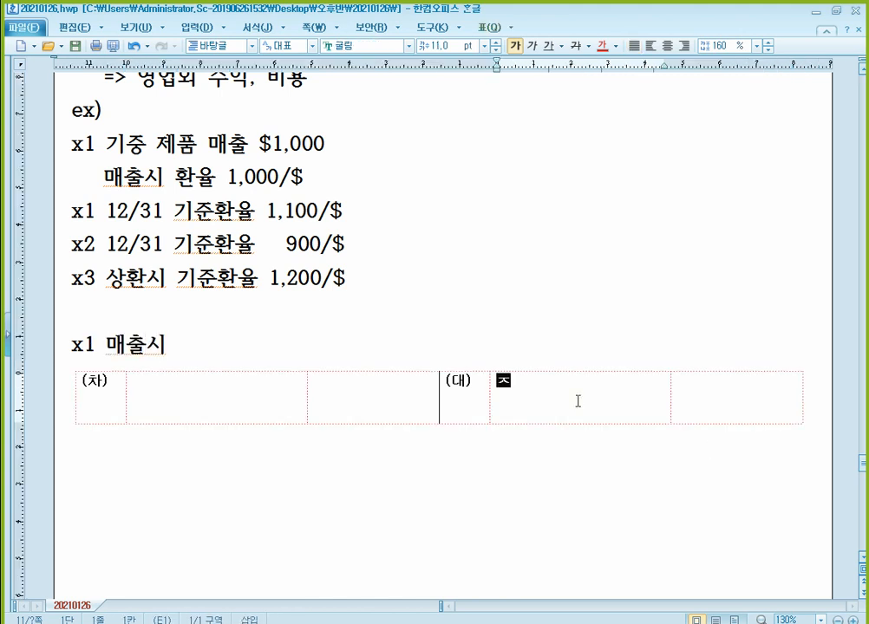
{"action": "type", "text": "매출"}
{"action": "key", "text": "Tab"}
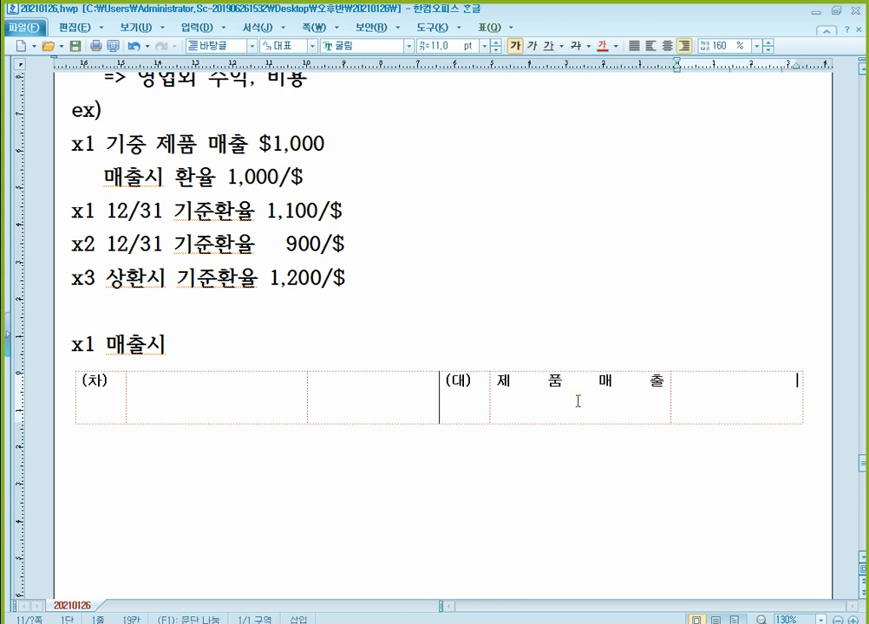
{"action": "type", "text": "1,000,000"}
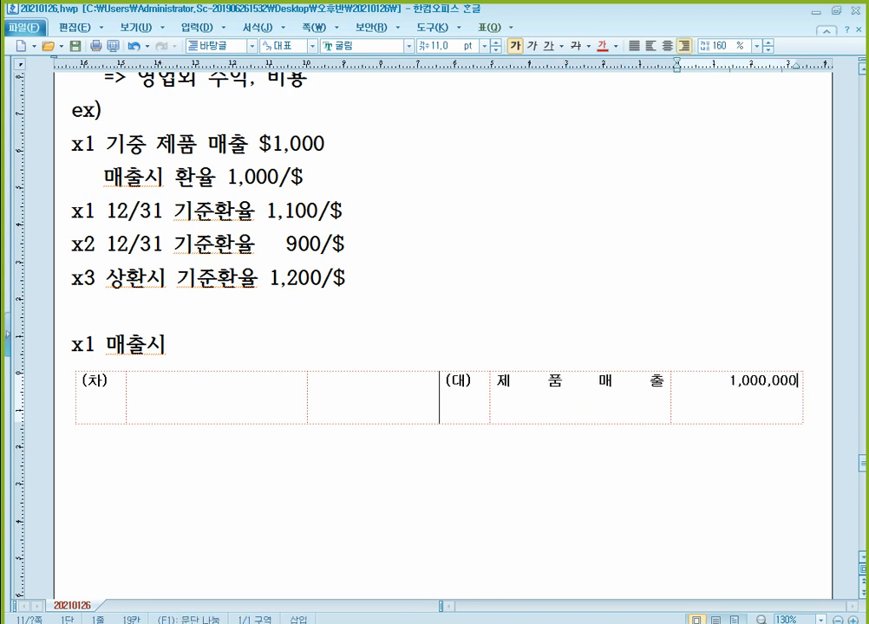
Enter the debit (차) account 외상매출금 with (A) beneath it and the amount 1,000,000 in the x1 매출시 table.
{"action": "left_click", "coordinate": [238, 397]}
{"action": "type", "text": "외상ㅁ"}
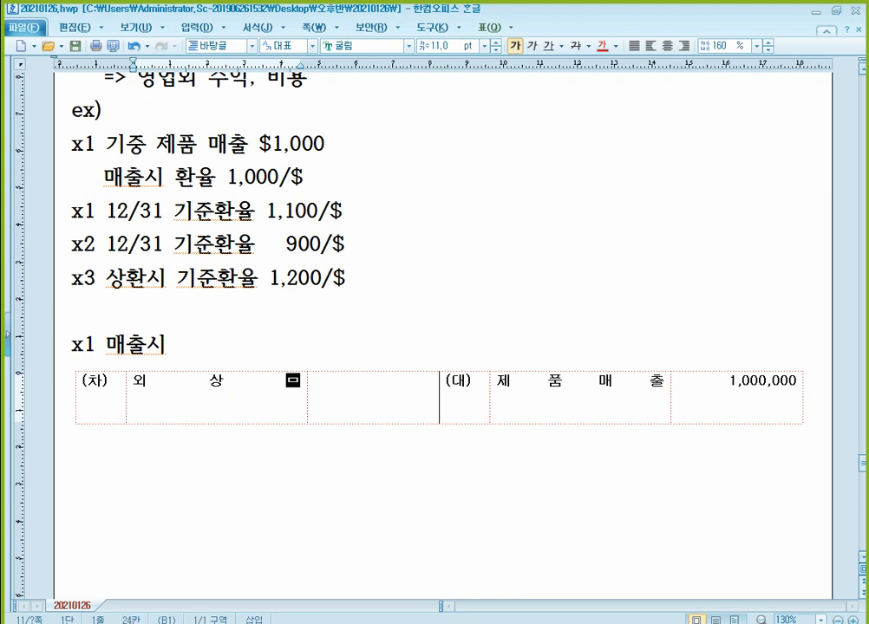
{"action": "type", "text": "ㅐ출금"}
{"action": "key", "text": "Return"}
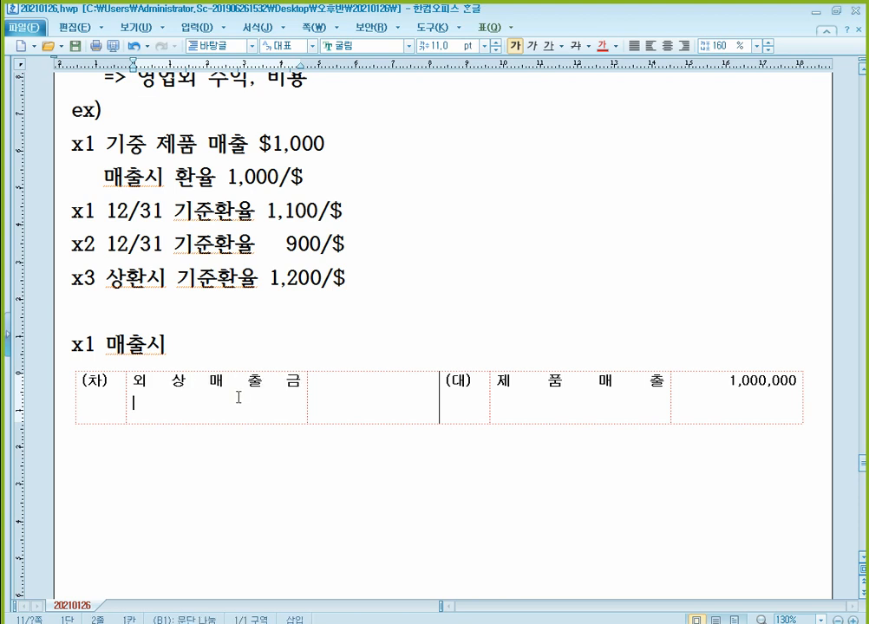
{"action": "type", "text": "(A)"}
{"action": "key", "text": "Tab"}
{"action": "type", "text": "1,0"}
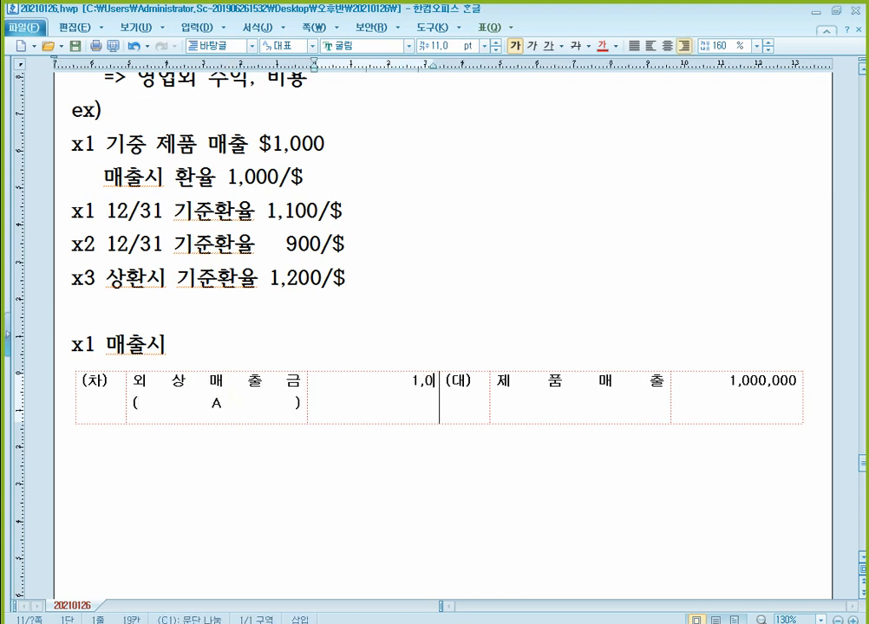
{"action": "type", "text": "00,000"}
Add the heading "x1 기말" below the sales entry and paste the blank debit/credit journal table under it.
{"action": "key", "text": "Down"}
{"action": "type", "text": "x1 "}
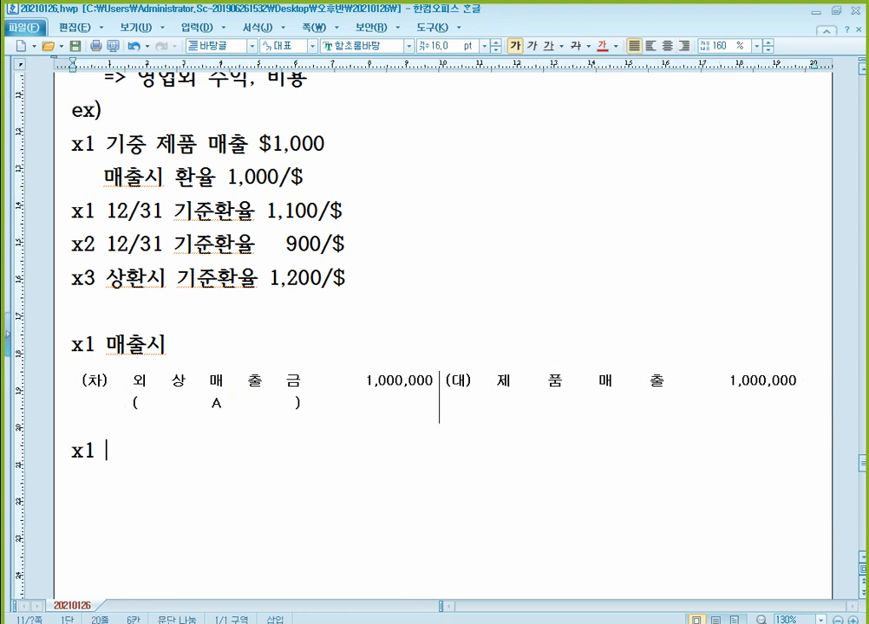
{"action": "type", "text": "기말"}
{"action": "key", "text": "Return"}
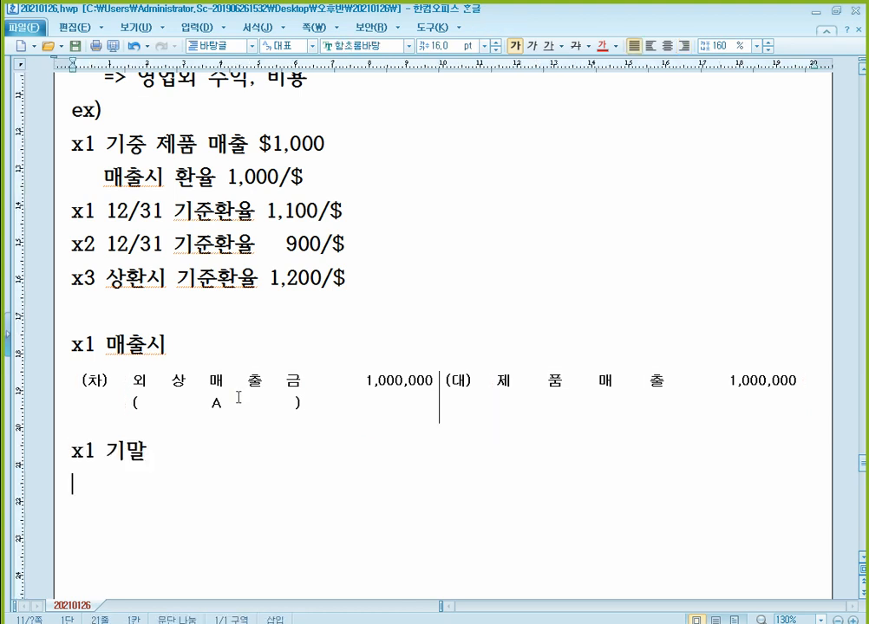
{"action": "key", "text": "ctrl+v"}
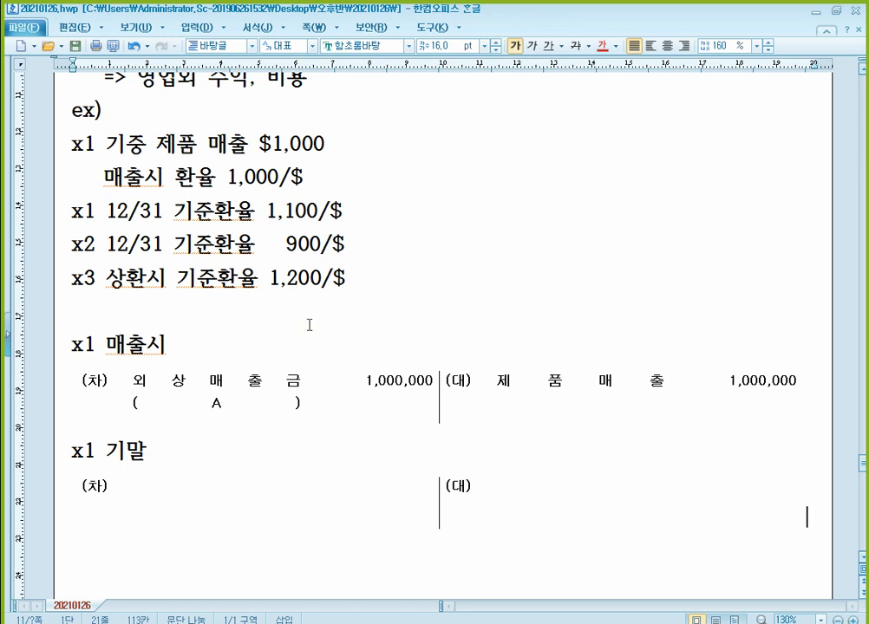
{"action": "left_click", "coordinate": [219, 346]}
{"action": "left_click", "coordinate": [387, 385]}
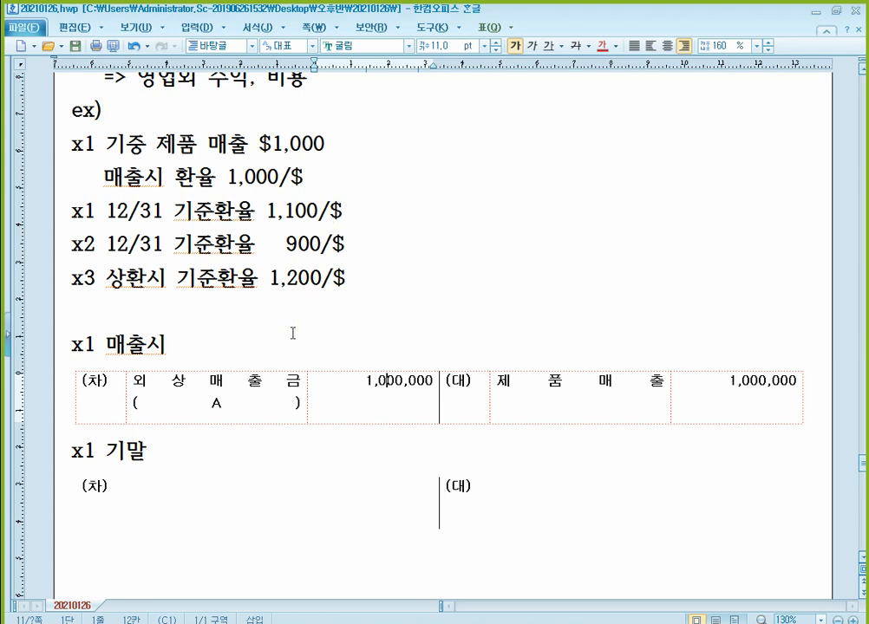
{"action": "left_click", "coordinate": [209, 381]}
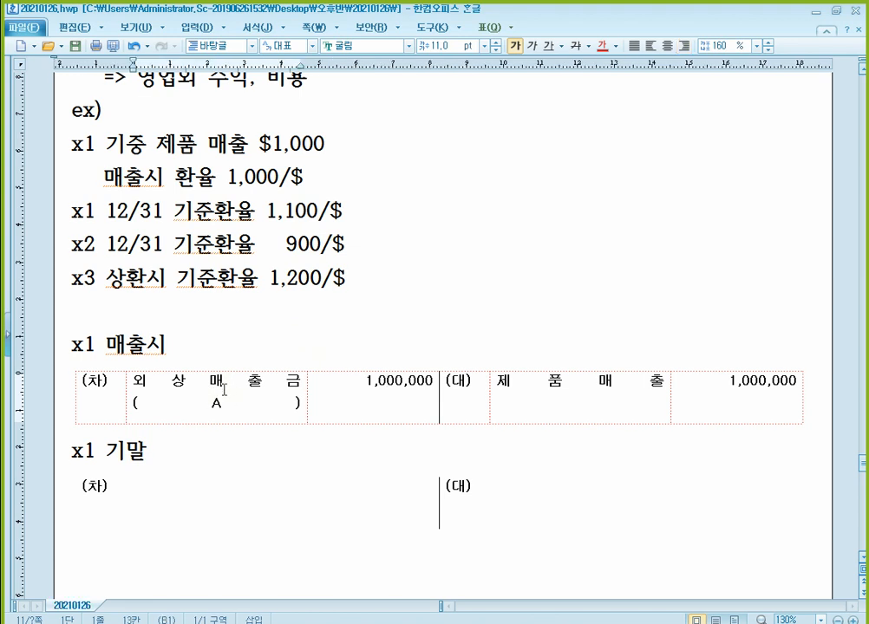
Enter the debit (차) account 외상매출금 with (A) beneath it and the amount 100,000 in the x1 기말 table.
{"action": "left_click", "coordinate": [227, 496]}
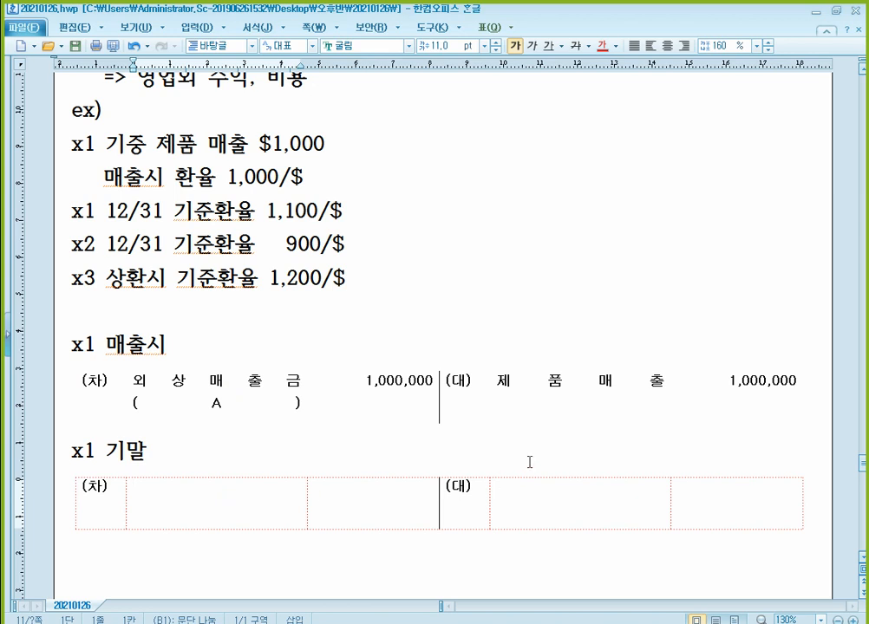
{"action": "type", "text": "외상매출금"}
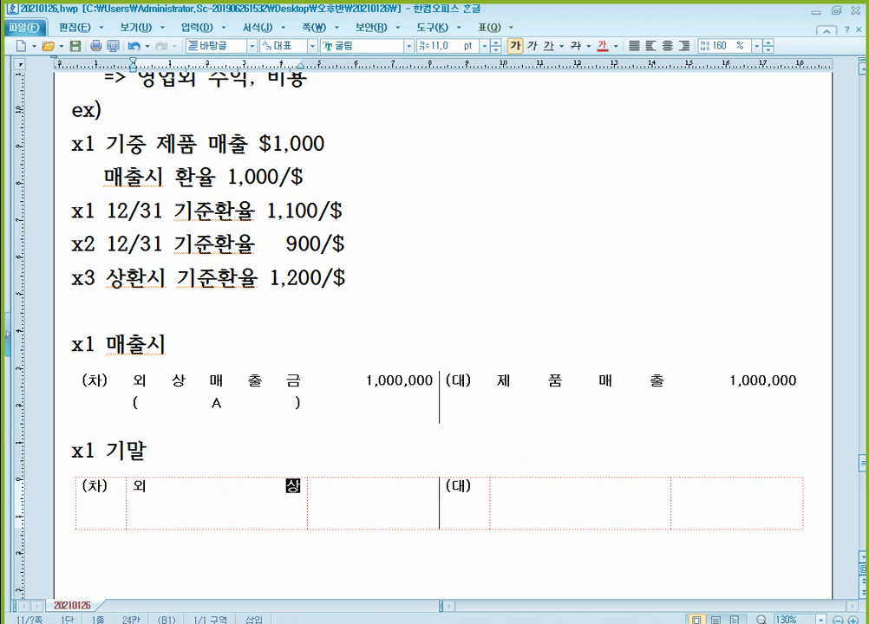
{"action": "key", "text": "Return"}
{"action": "type", "text": "( A )"}
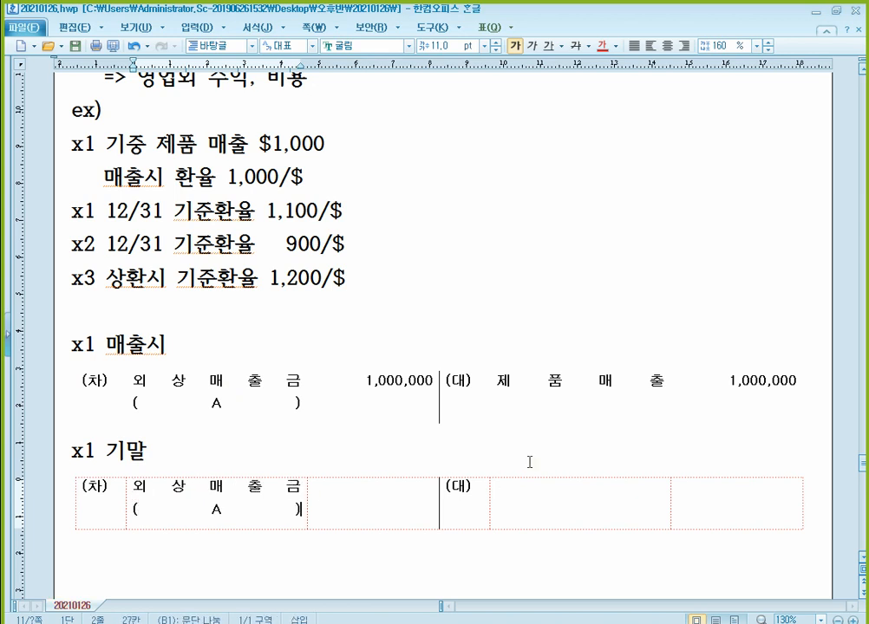
{"action": "key", "text": "Tab"}
{"action": "type", "text": "100,000"}
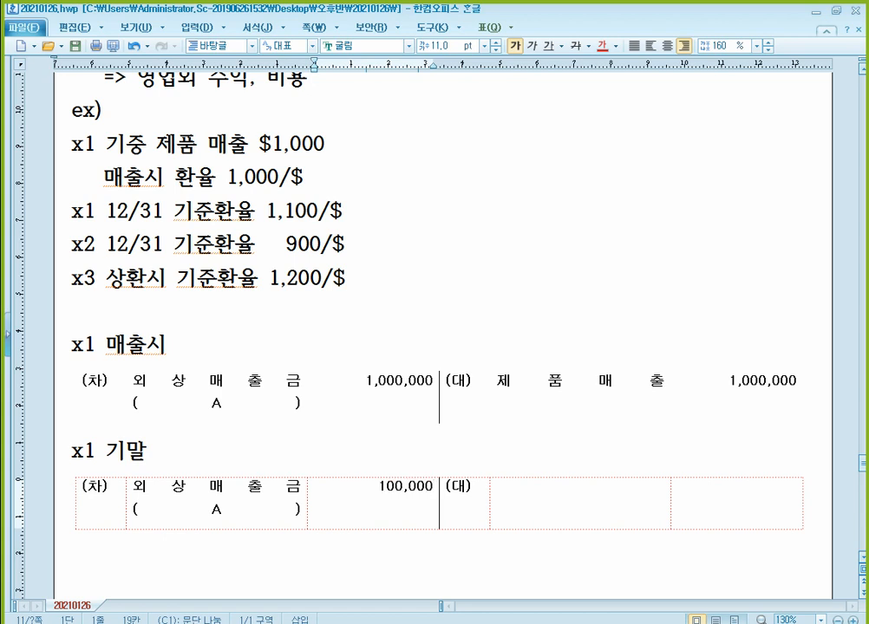
Enter the credit (대) account 외화환산이익 with the amount 100,000 in the x1 기말 table.
{"action": "key", "text": "Tab"}
{"action": "key", "text": "Tab"}
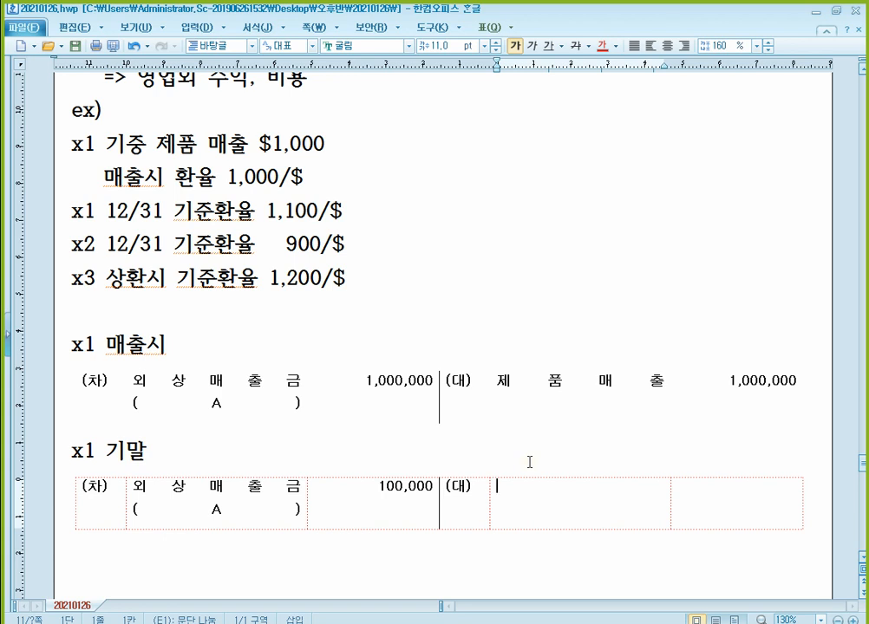
{"action": "type", "text": "외"}
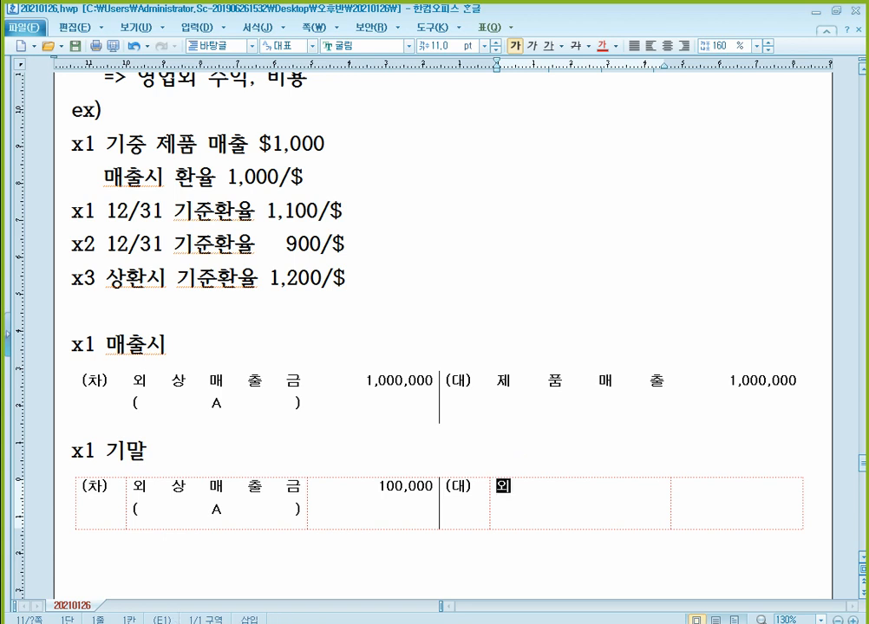
{"action": "type", "text": "화환산이익"}
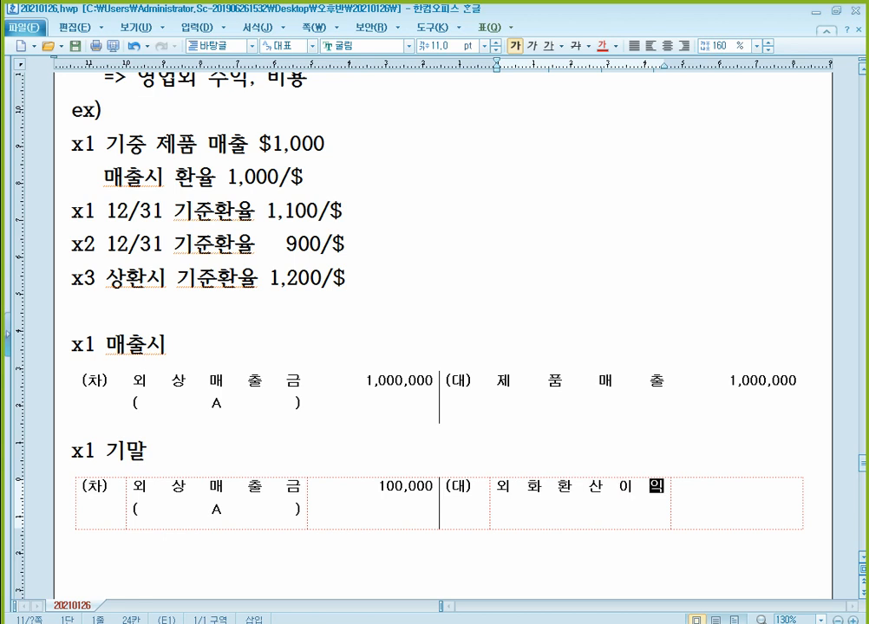
{"action": "key", "text": "Tab"}
{"action": "type", "text": "100,000"}
Add the heading "x2 기말" below the x1 기말 entry and paste the blank debit/credit journal table under it.
{"action": "key", "text": "Down"}
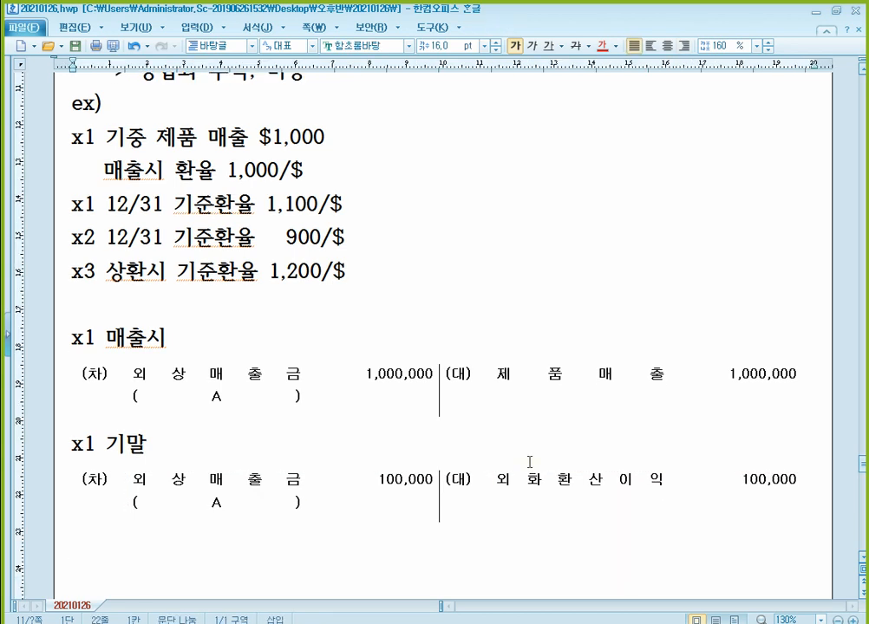
{"action": "type", "text": "x2 기말"}
{"action": "key", "text": "Return"}
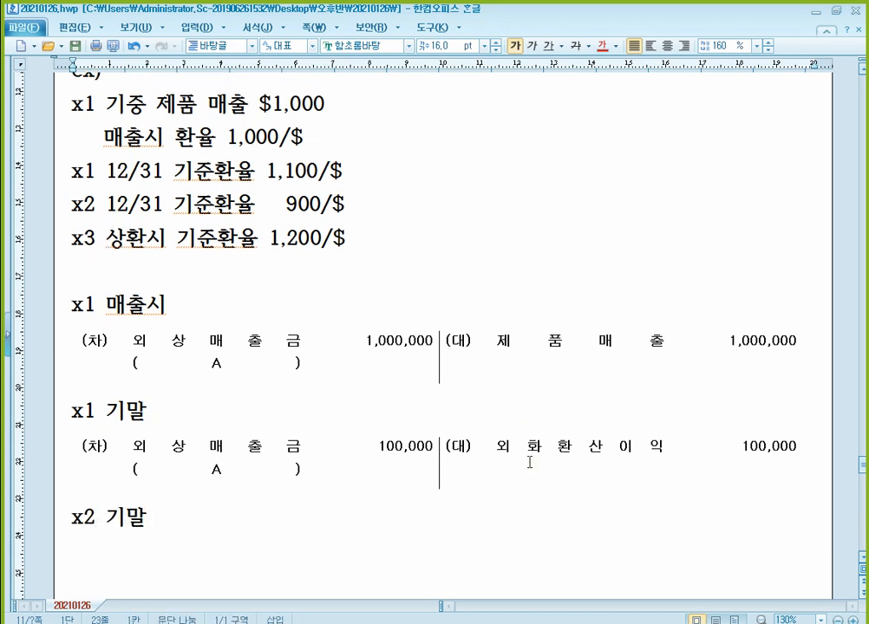
{"action": "key", "text": "ctrl+v"}
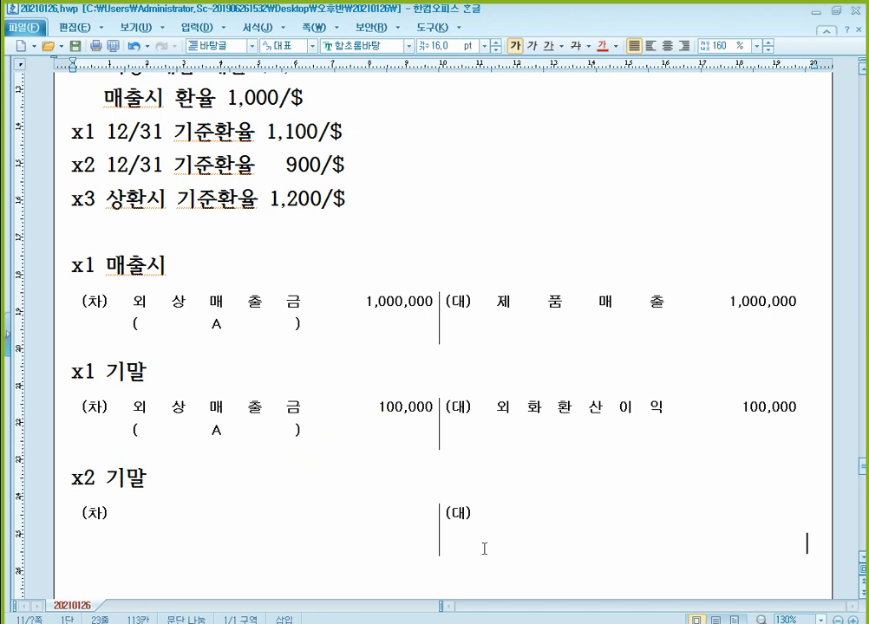
Enter the credit (대) account 외상매출금 with (A) beneath it and the amount 200,000 in the x2 기말 table.
{"action": "left_click", "coordinate": [538, 523]}
{"action": "scroll", "coordinate": [646, 434], "scroll_direction": "down", "scroll_amount": 1}
{"action": "type", "text": "오"}
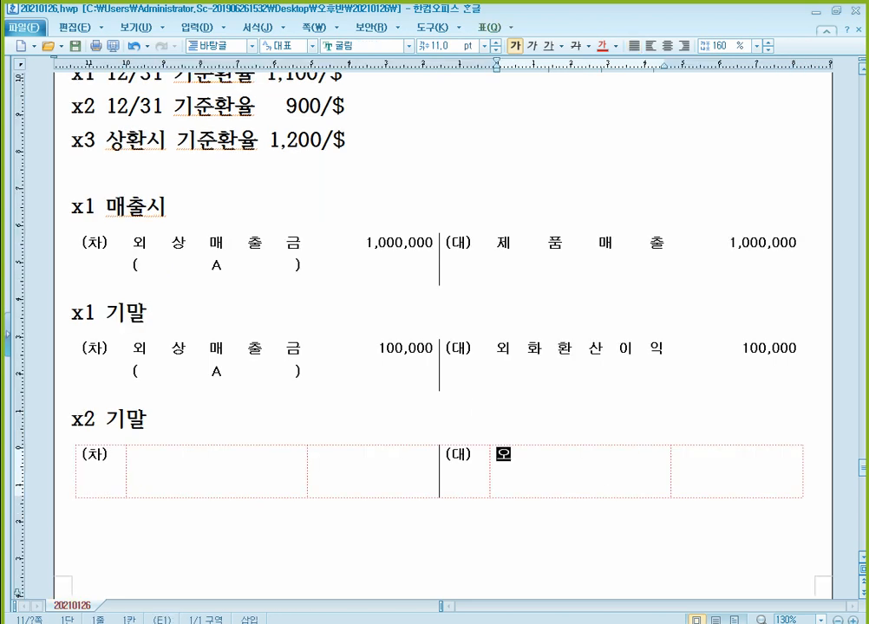
{"action": "type", "text": "외상매출금"}
{"action": "key", "text": "Return"}
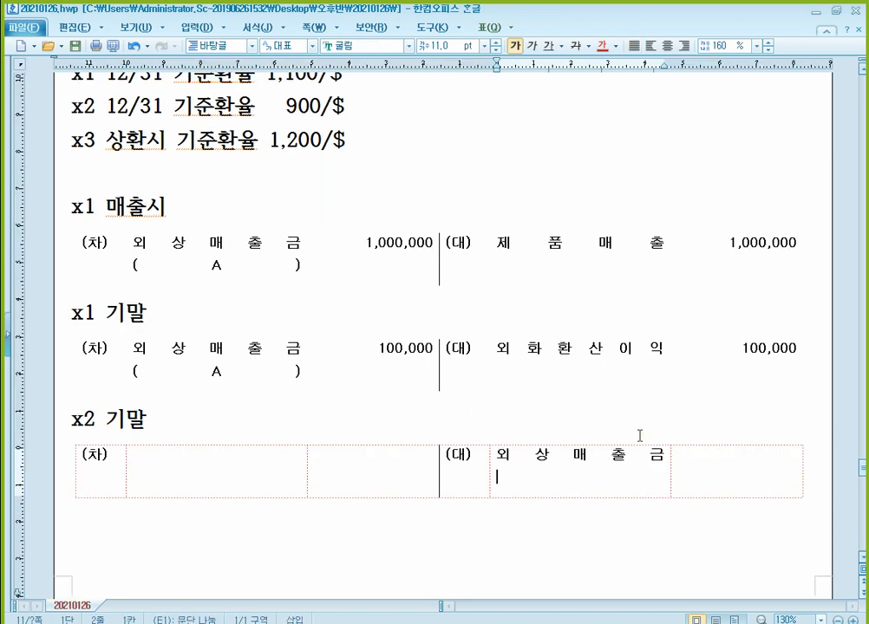
{"action": "type", "text": "9"}
{"action": "key", "text": "BackSpace"}
{"action": "type", "text": "(A)"}
{"action": "key", "text": "Tab"}
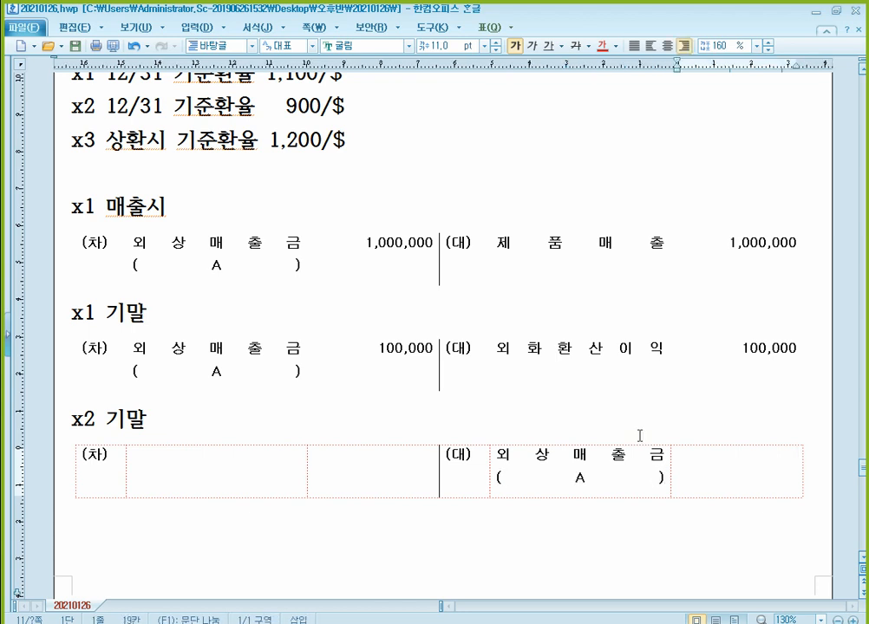
{"action": "type", "text": "200,000"}
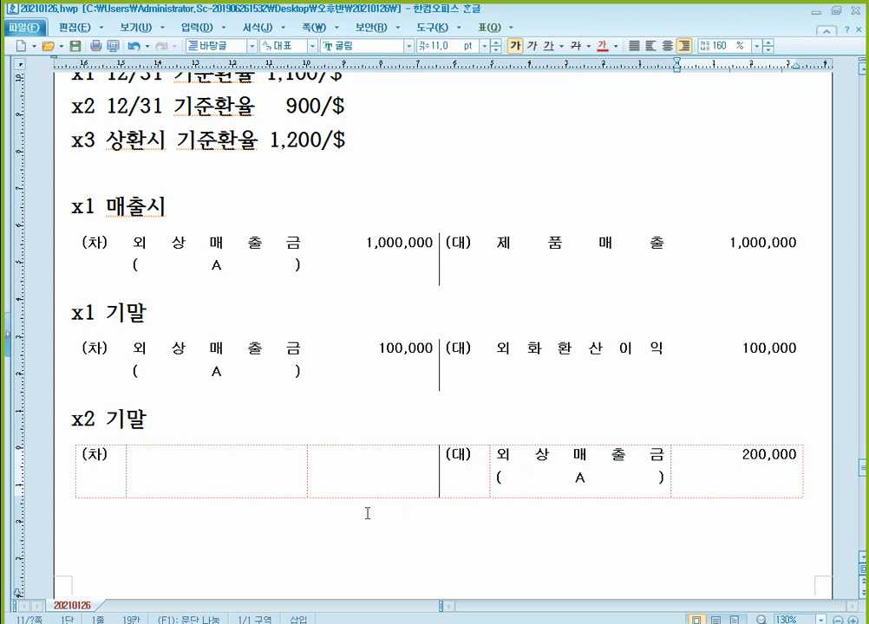
Enter the debit (차) account 외화환산손실 with the amount 200,000 in the x2 기말 table.
{"action": "left_click", "coordinate": [229, 477]}
{"action": "type", "text": "외화"}
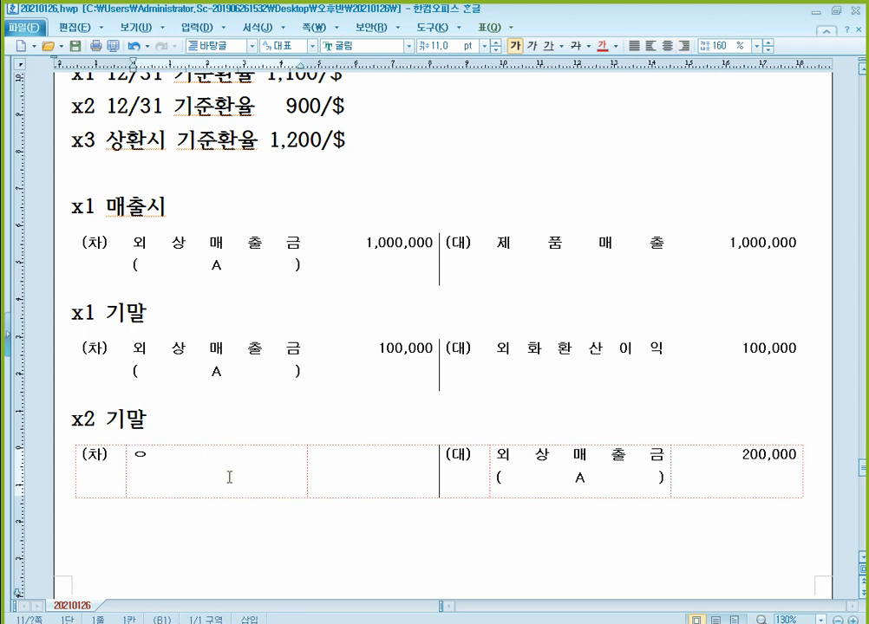
{"action": "type", "text": "솨"}
{"action": "key", "text": "BackSpace"}
{"action": "key", "text": "BackSpace"}
{"action": "key", "text": "BackSpace"}
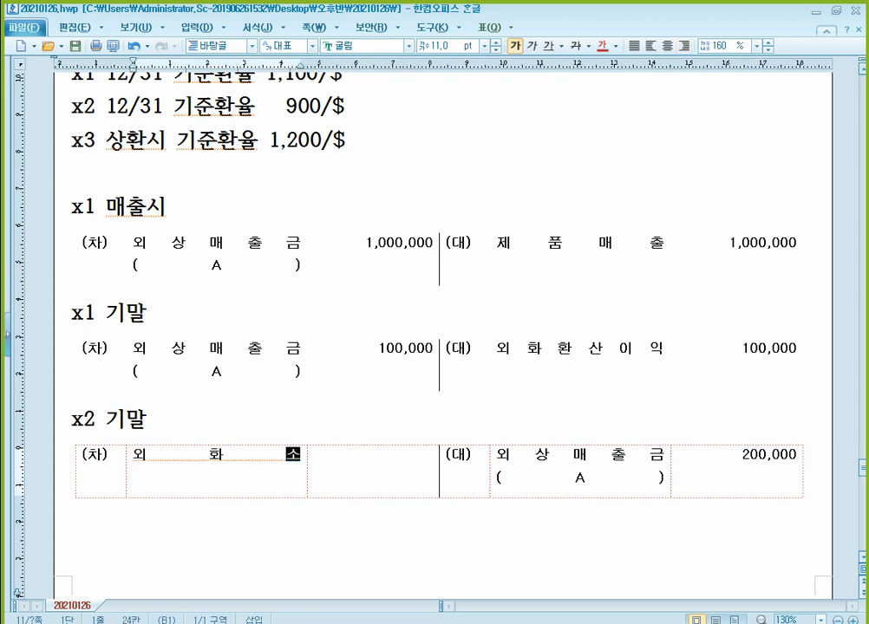
{"action": "type", "text": "화환산손실"}
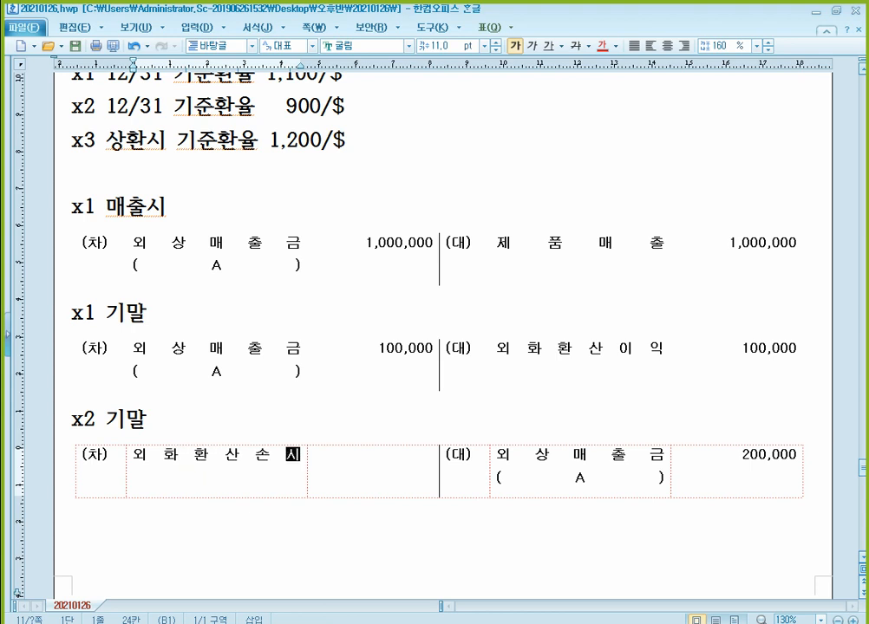
{"action": "key", "text": "Tab"}
{"action": "type", "text": "200,000"}
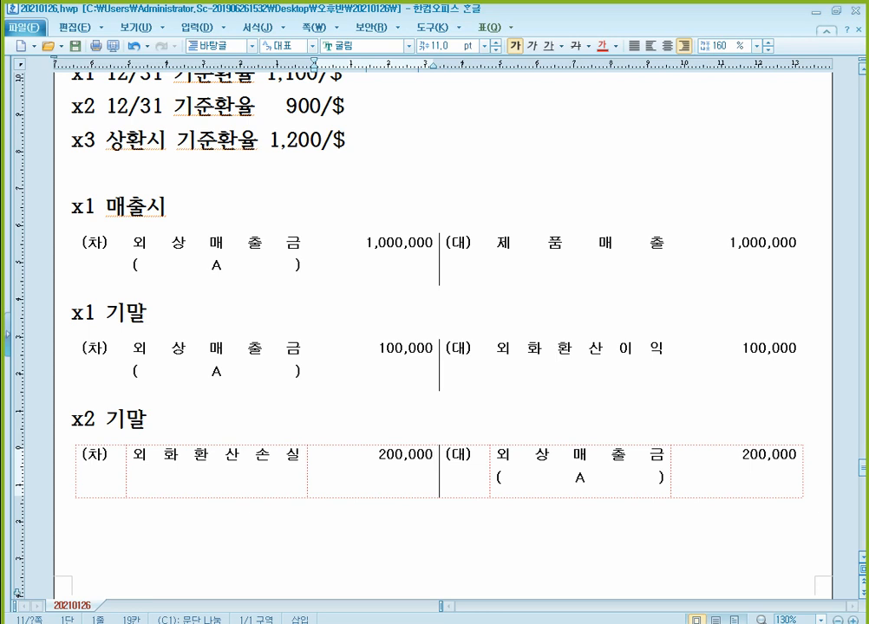
{"action": "left_click", "coordinate": [172, 244]}
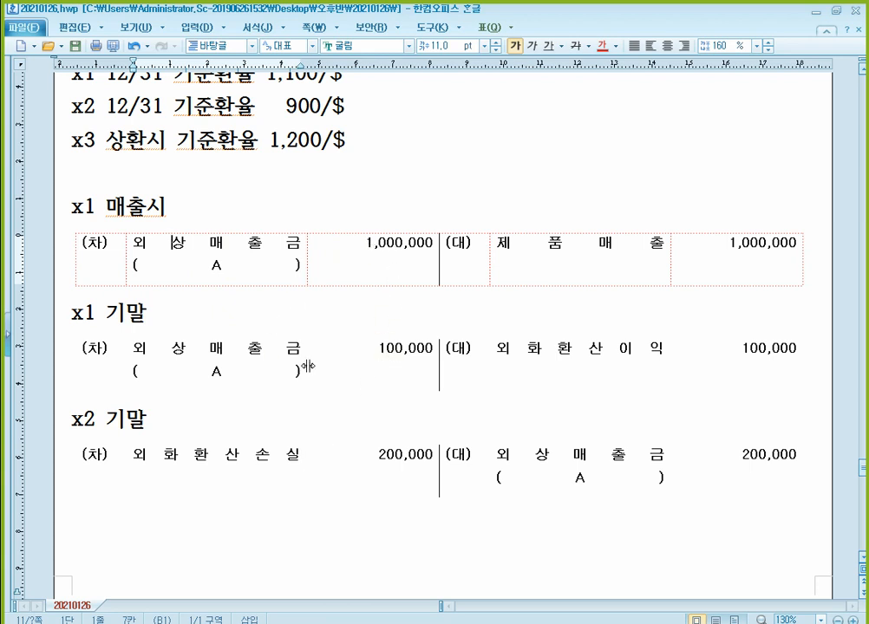
{"action": "left_click", "coordinate": [249, 348]}
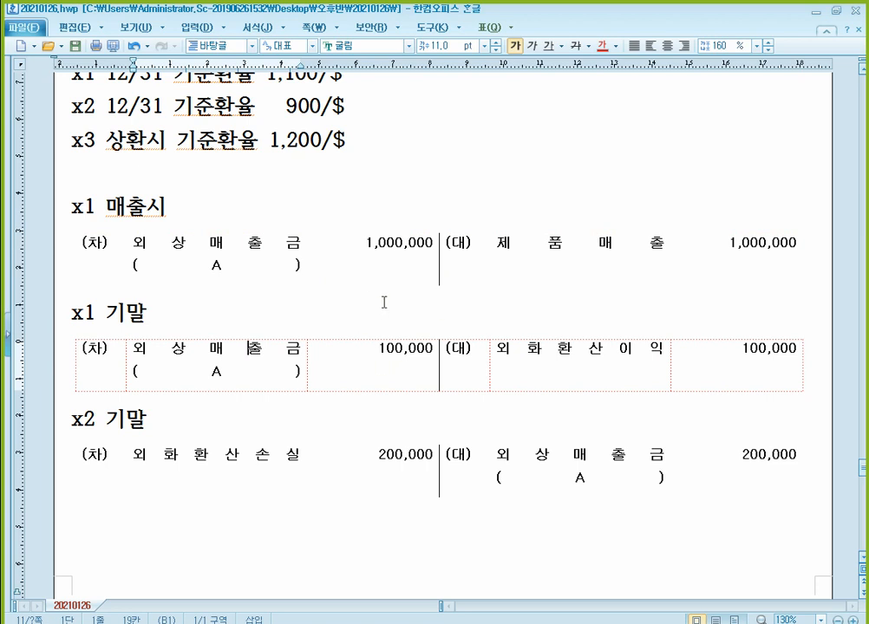
{"action": "left_click", "coordinate": [771, 456]}
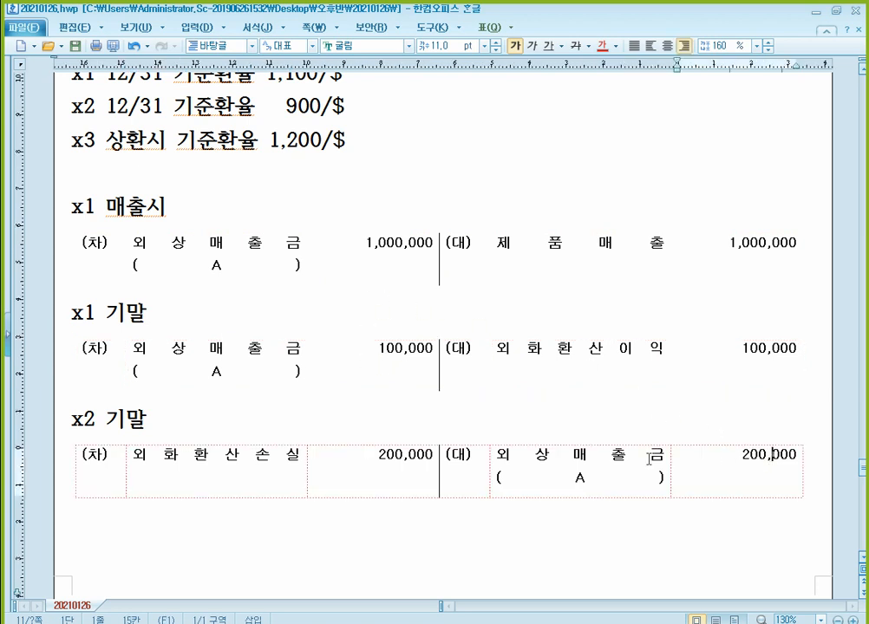
{"action": "left_click", "coordinate": [231, 473]}
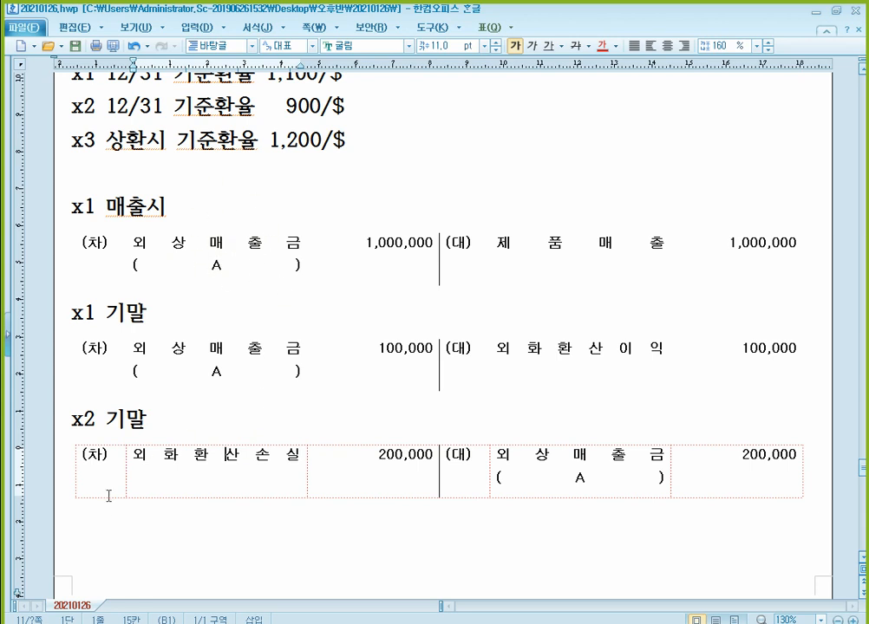
Add the heading "x3 상환" below the x2 기말 entry and paste the blank debit/credit journal table under it.
{"action": "left_click", "coordinate": [125, 518]}
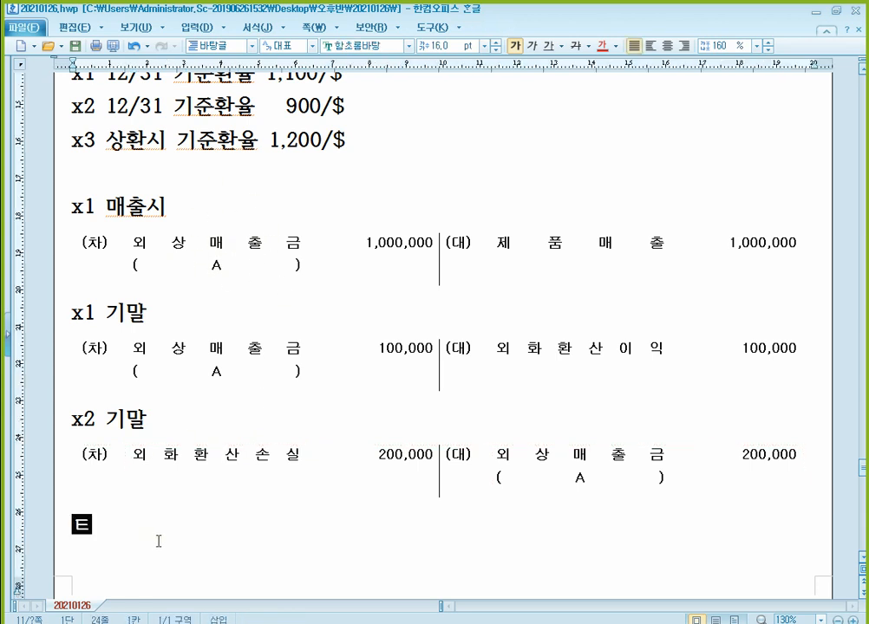
{"action": "type", "text": "x3"}
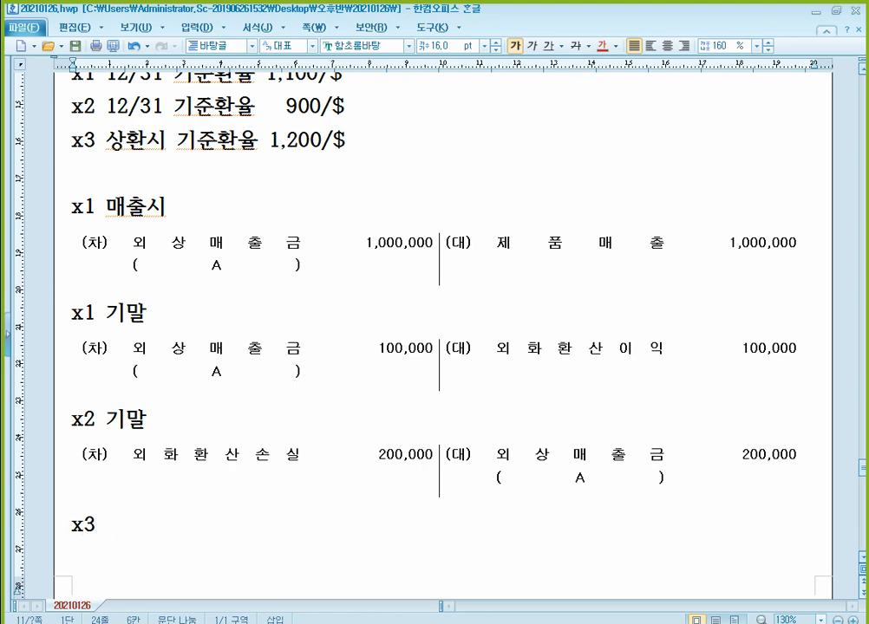
{"action": "type", "text": " 상환"}
{"action": "key", "text": "Return"}
{"action": "key", "text": "ctrl+v"}
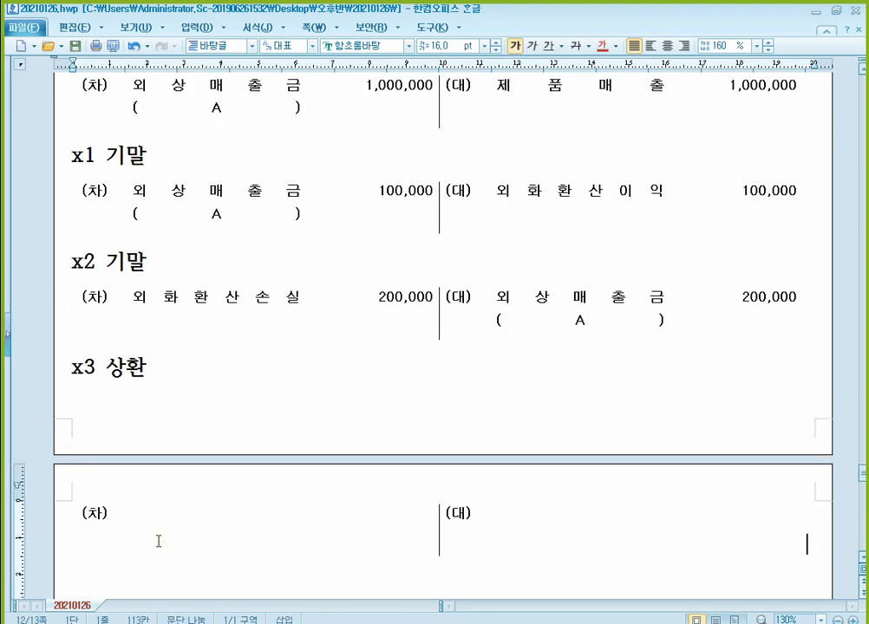
Insert blank lines above the "- 화폐성 외화자산부채의 평가(환산)" heading to push that section onto the next page.
{"action": "scroll", "coordinate": [159, 541], "scroll_direction": "up", "scroll_amount": 10}
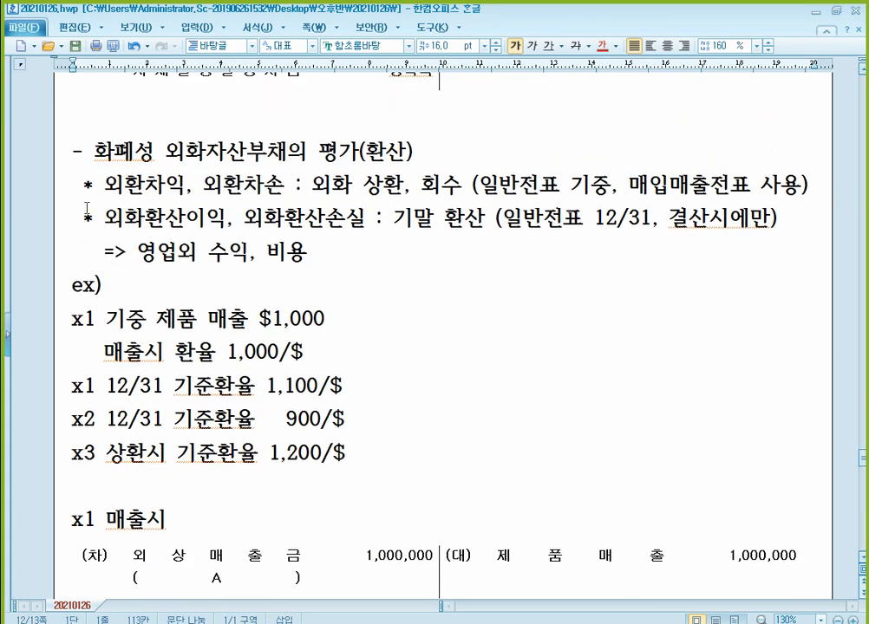
{"action": "left_click", "coordinate": [74, 123]}
{"action": "key", "text": "Return"}
{"action": "key", "text": "Return"}
{"action": "key", "text": "Return"}
{"action": "key", "text": "Return"}
{"action": "key", "text": "Return"}
{"action": "key", "text": "Return"}
{"action": "key", "text": "Return"}
{"action": "key", "text": "Return"}
{"action": "key", "text": "Return"}
{"action": "key", "text": "Return"}
{"action": "key", "text": "Return"}
{"action": "key", "text": "Return"}
{"action": "key", "text": "Return"}
{"action": "key", "text": "Return"}
{"action": "key", "text": "Return"}
{"action": "key", "text": "Return"}
{"action": "key", "text": "Return"}
{"action": "key", "text": "Return"}
{"action": "key", "text": "Return"}
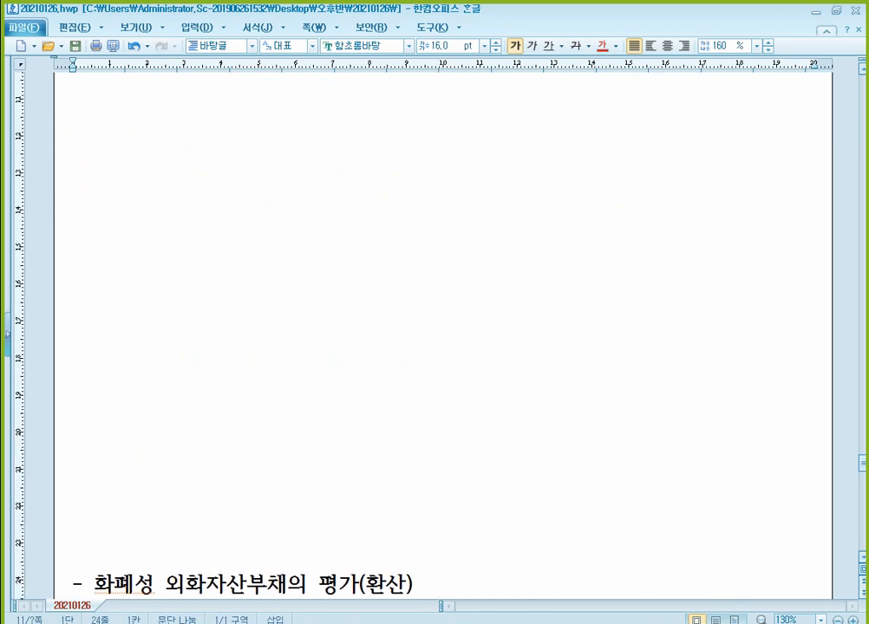
{"action": "key", "text": "Return"}
{"action": "key", "text": "Return"}
{"action": "key", "text": "Return"}
Enter the credit (대) account 외상매출금 with (A) beneath it and the amount 900,000 in the x3 상환 table.
{"action": "scroll", "coordinate": [215, 278], "scroll_direction": "down", "scroll_amount": 4}
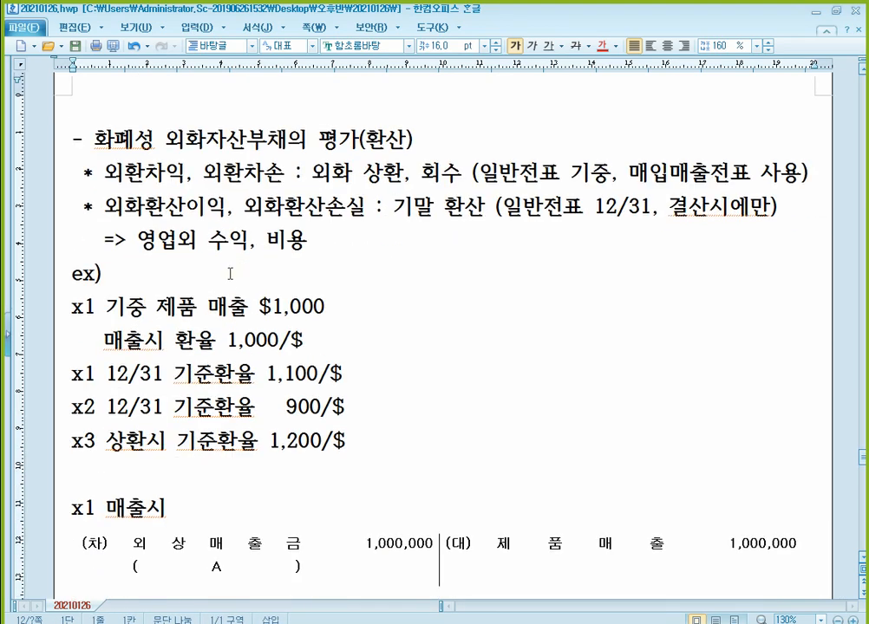
{"action": "scroll", "coordinate": [239, 326], "scroll_direction": "down", "scroll_amount": 1}
{"action": "scroll", "coordinate": [239, 326], "scroll_direction": "down", "scroll_amount": 9}
{"action": "scroll", "coordinate": [253, 429], "scroll_direction": "up", "scroll_amount": 2}
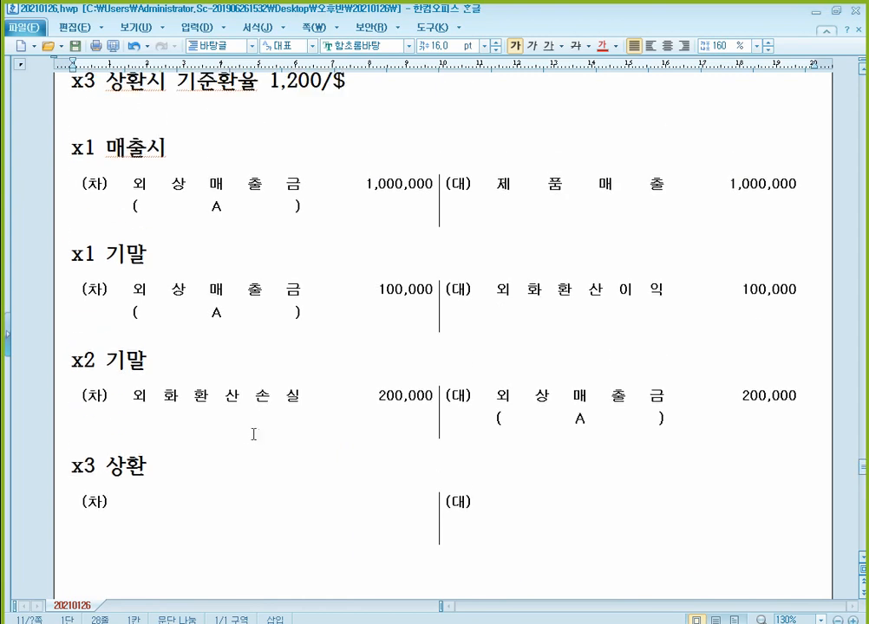
{"action": "left_click", "coordinate": [543, 528]}
{"action": "type", "text": "외사"}
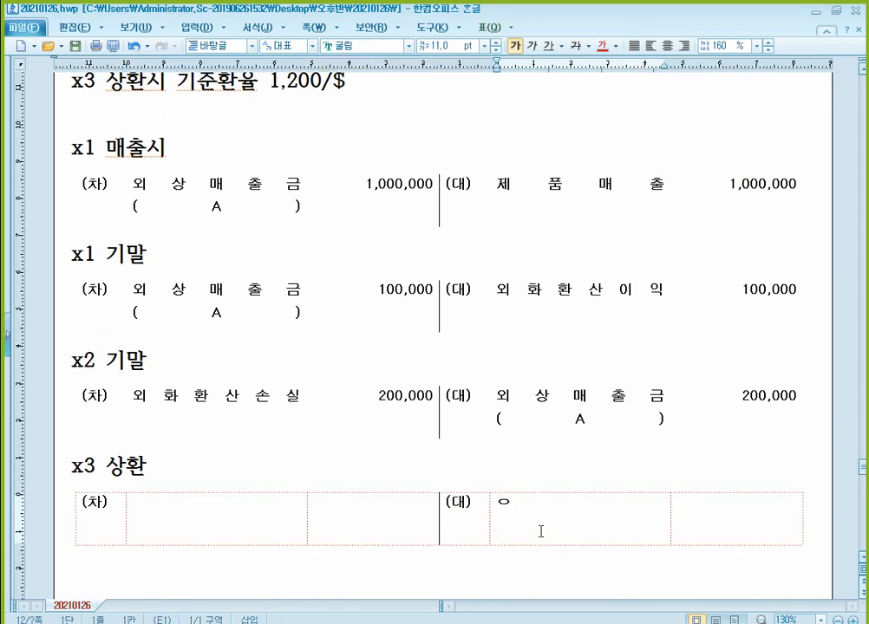
{"action": "type", "text": "ㅇ매출금"}
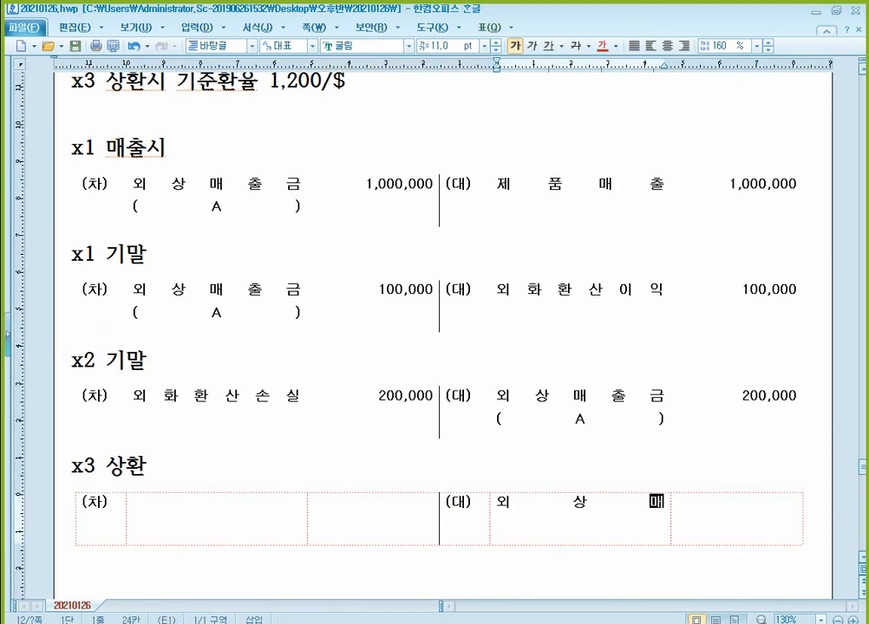
{"action": "key", "text": "Return"}
{"action": "type", "text": "(A)"}
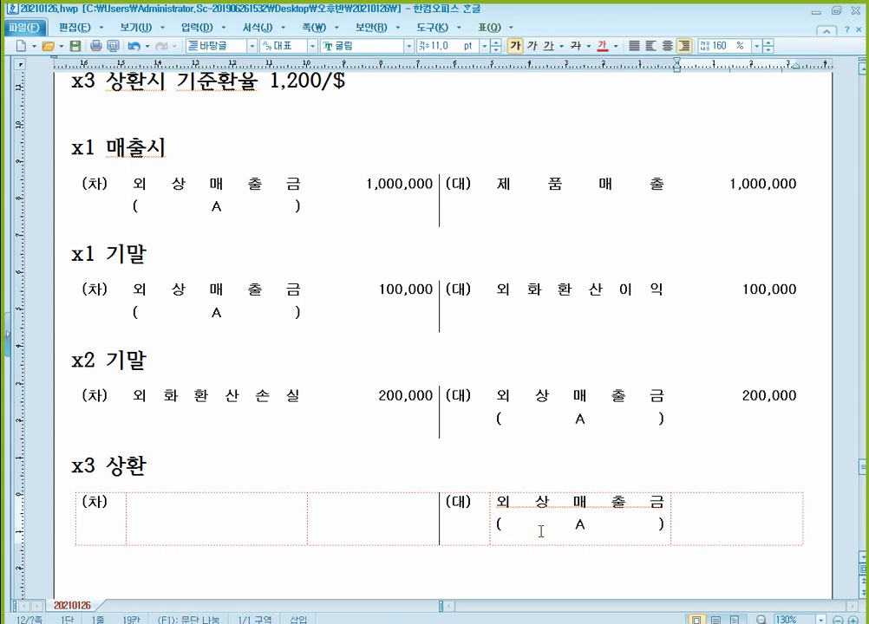
{"action": "key", "text": "Tab"}
{"action": "type", "text": "900,000"}
Enter the debit (차) account 현금 with the amount 1,200,000 in the x3 상환 table.
{"action": "left_click", "coordinate": [215, 527]}
{"action": "type", "text": "ㅎ"}
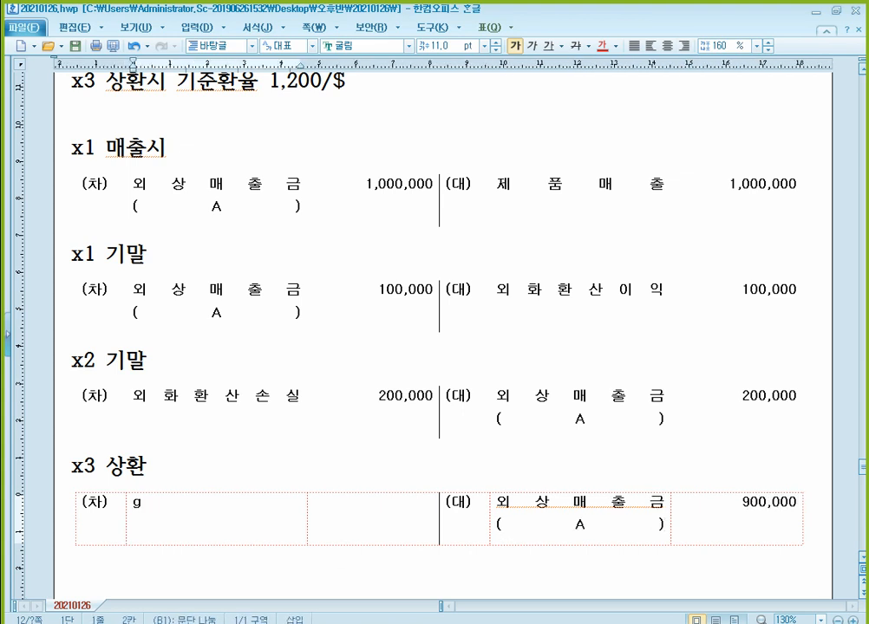
{"action": "type", "text": "현금"}
{"action": "key", "text": "Tab"}
{"action": "type", "text": "1"}
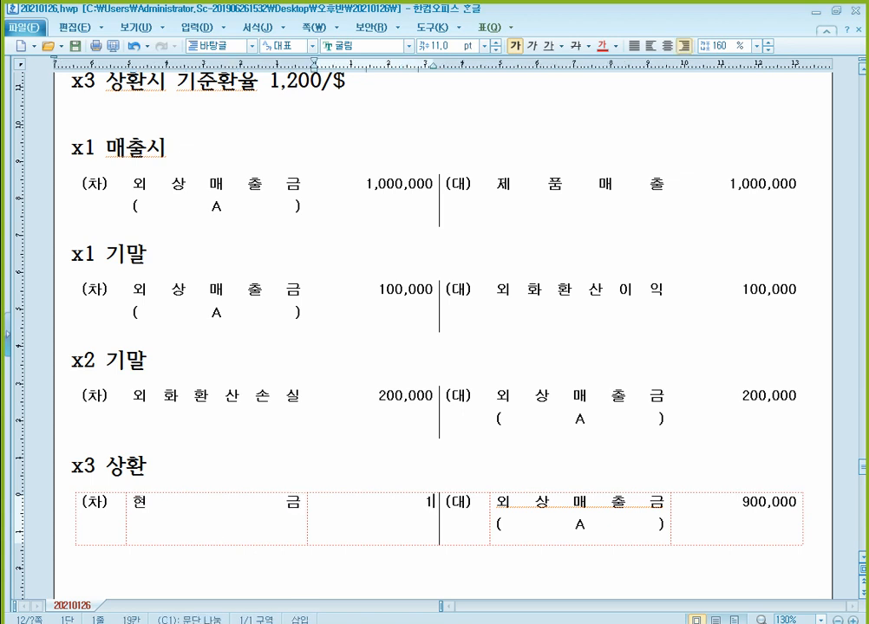
{"action": "type", "text": ",200,000"}
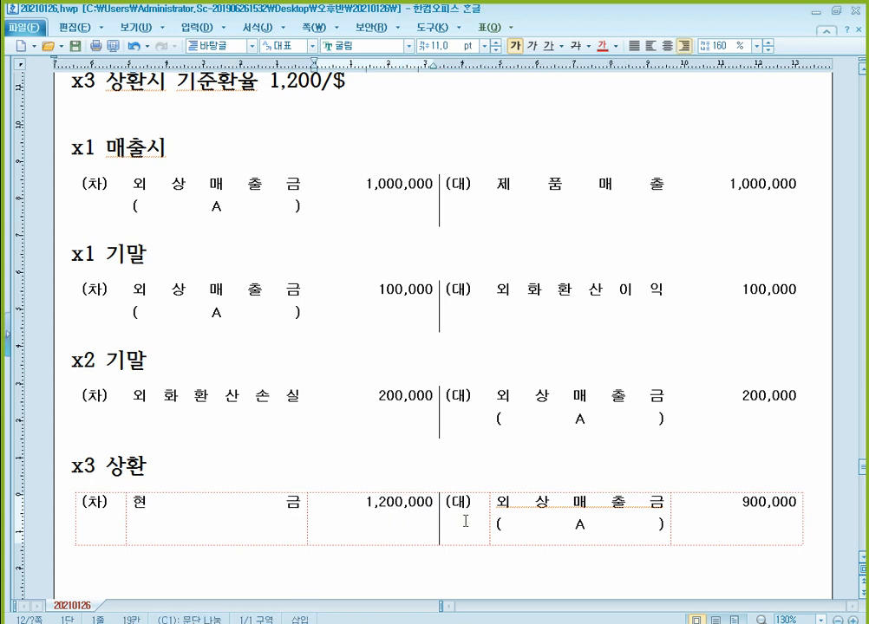
Add a second credit (대) account 외환차익 with the amount 300,000 below 외상매출금 (A) in the x3 상환 table.
{"action": "left_click", "coordinate": [798, 508]}
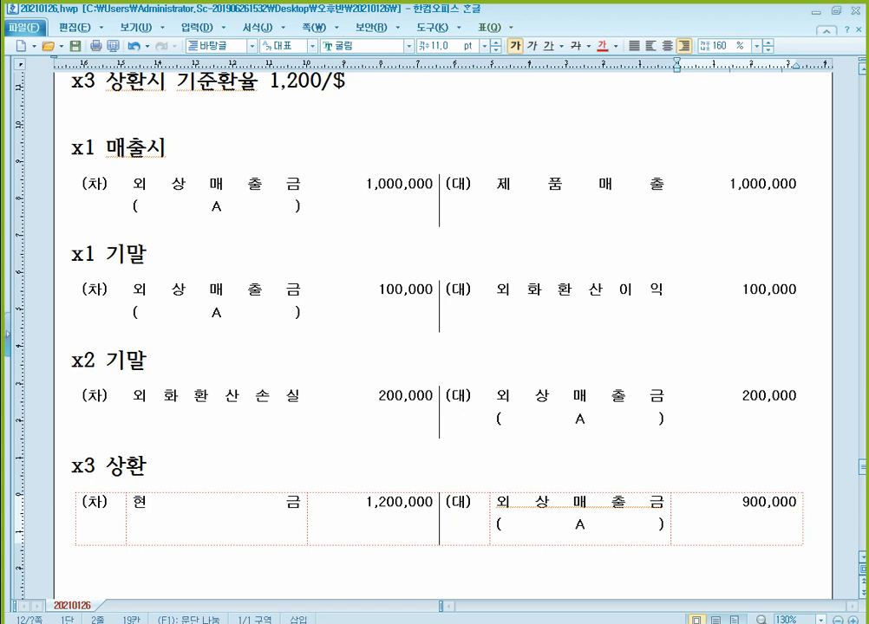
{"action": "key", "text": "Return"}
{"action": "type", "text": "300,000"}
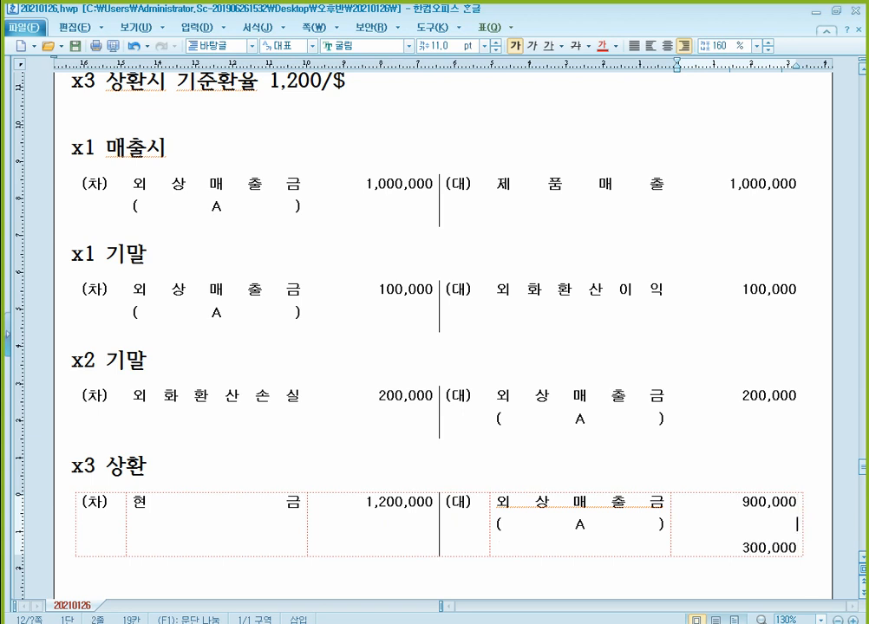
{"action": "key", "text": "Up"}
{"action": "key", "text": "Home"}
{"action": "key", "text": "Left"}
{"action": "key", "text": "Return"}
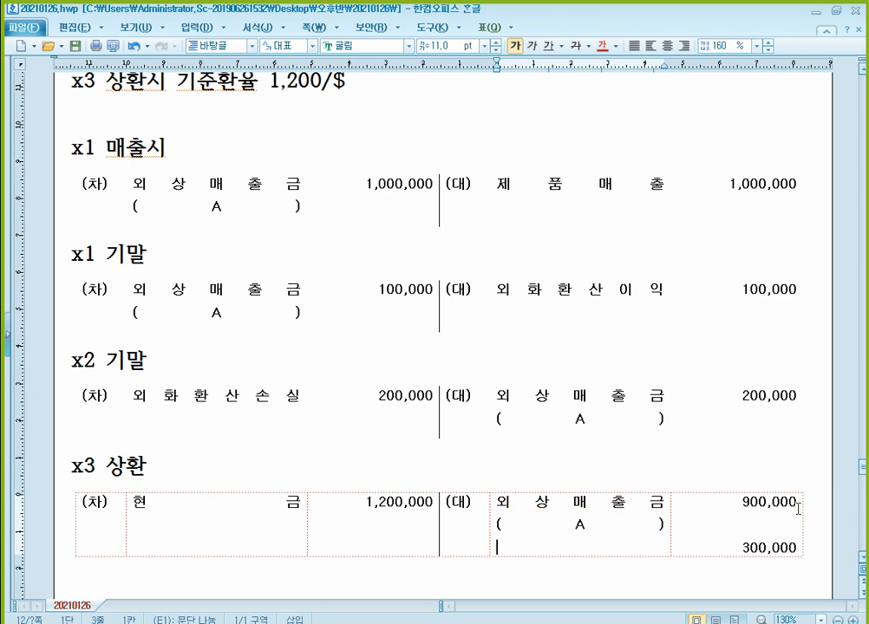
{"action": "type", "text": "dh"}
{"action": "key", "text": "BackSpace"}
{"action": "key", "text": "BackSpace"}
{"action": "key", "text": "Hangul"}
{"action": "type", "text": "오"}
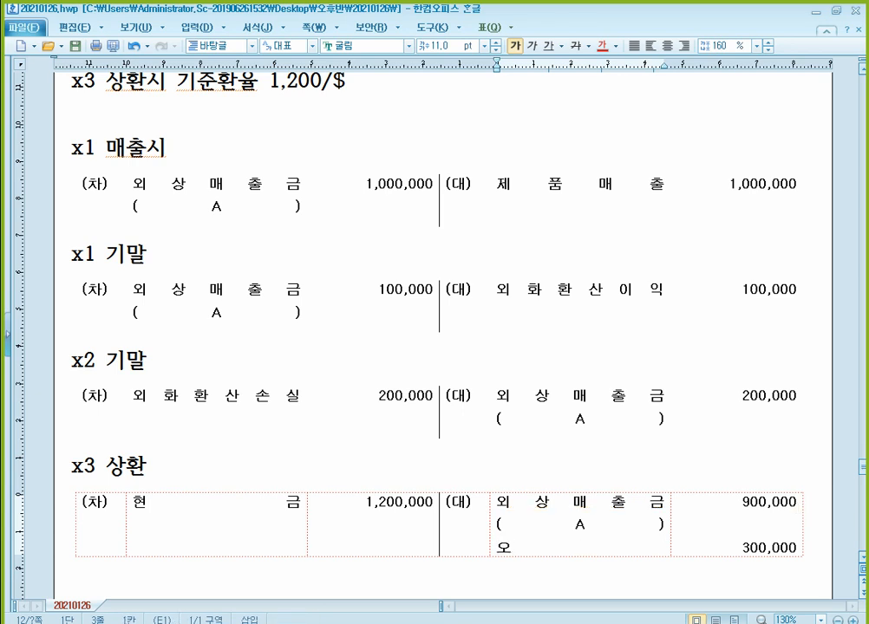
{"action": "type", "text": "외환차익"}
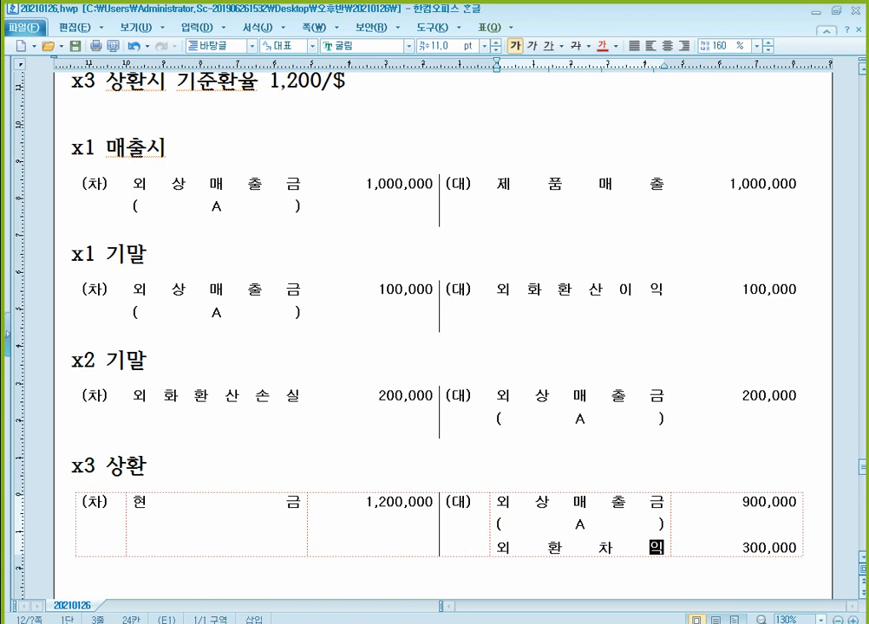
Switch to the textbook in 알PDF and read the closing procedure on page 397 and the year-end adjustment exercise on page 398.
{"action": "left_click", "coordinate": [316, 623]}
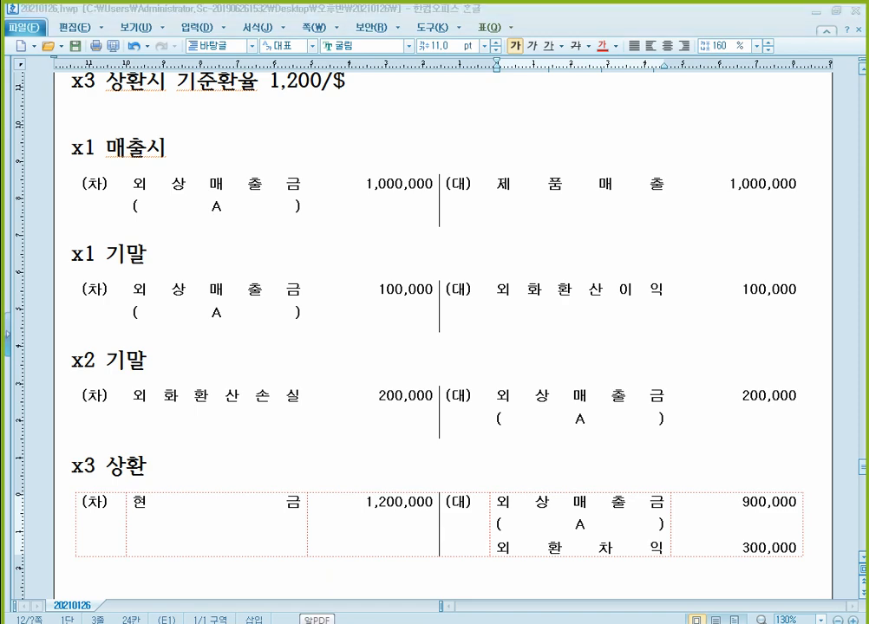
{"action": "scroll", "coordinate": [389, 380], "scroll_direction": "down", "scroll_amount": 2}
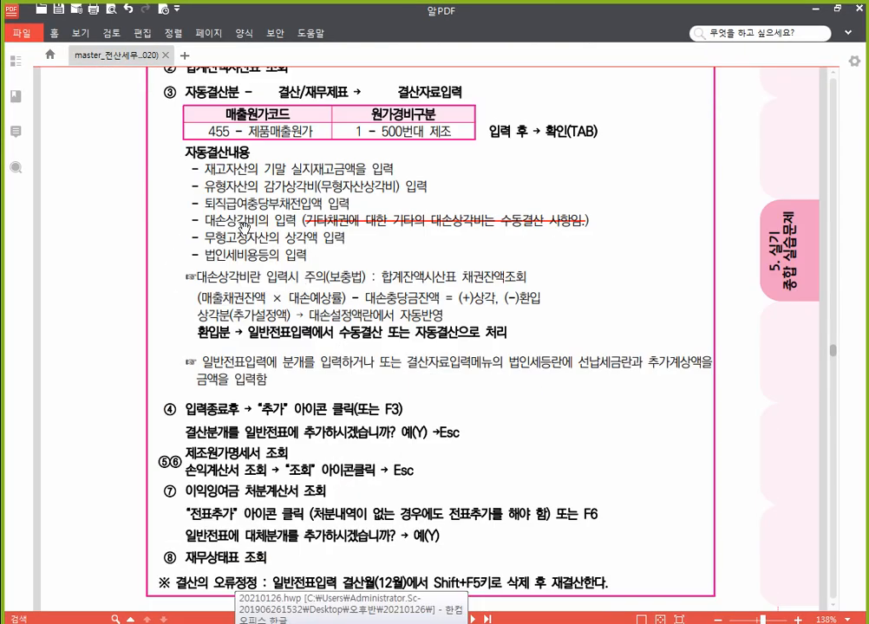
{"action": "scroll", "coordinate": [225, 187], "scroll_direction": "up", "scroll_amount": 3}
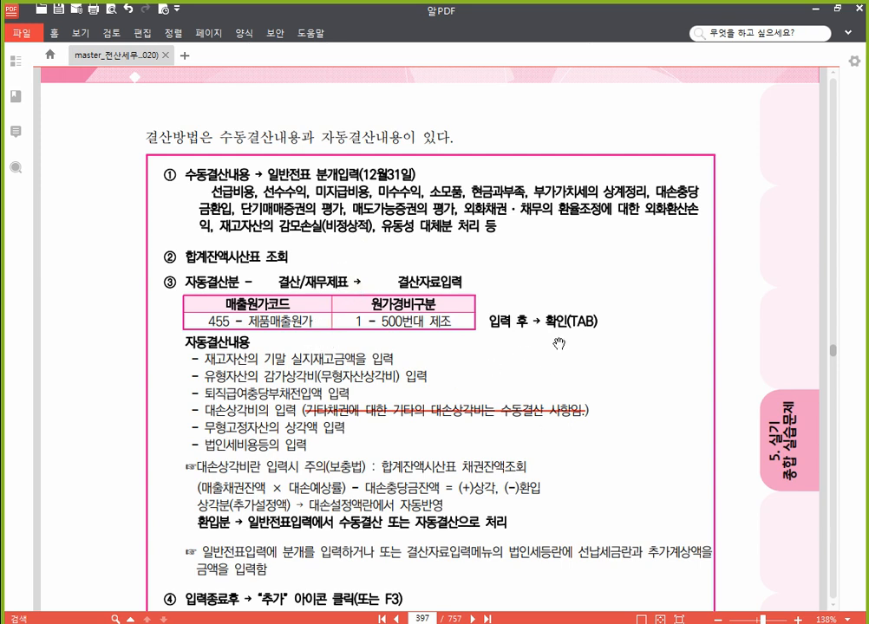
{"action": "scroll", "coordinate": [276, 405], "scroll_direction": "down", "scroll_amount": 5}
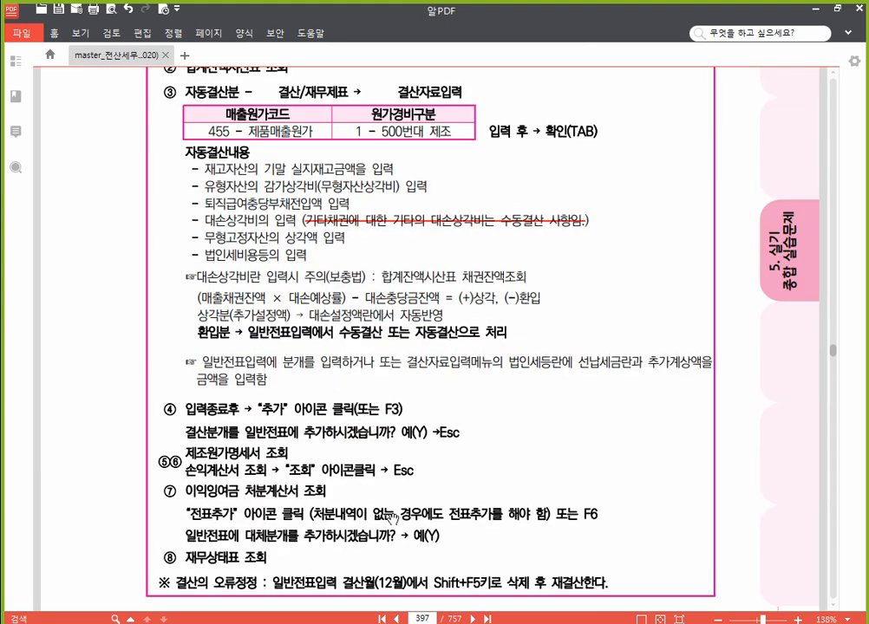
{"action": "scroll", "coordinate": [443, 472], "scroll_direction": "down", "scroll_amount": 7}
{"action": "scroll", "coordinate": [444, 472], "scroll_direction": "down", "scroll_amount": 14}
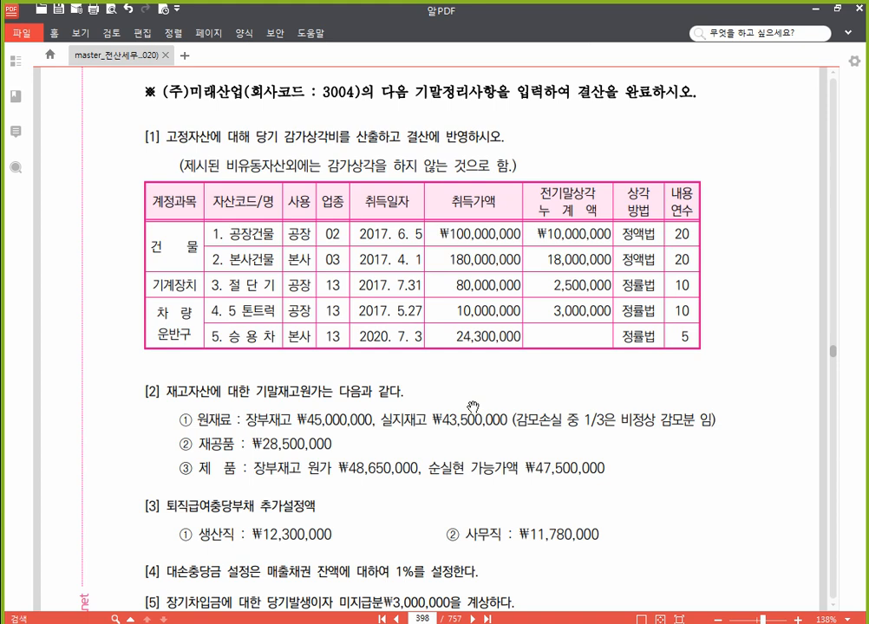
{"action": "scroll", "coordinate": [319, 213], "scroll_direction": "down", "scroll_amount": 5}
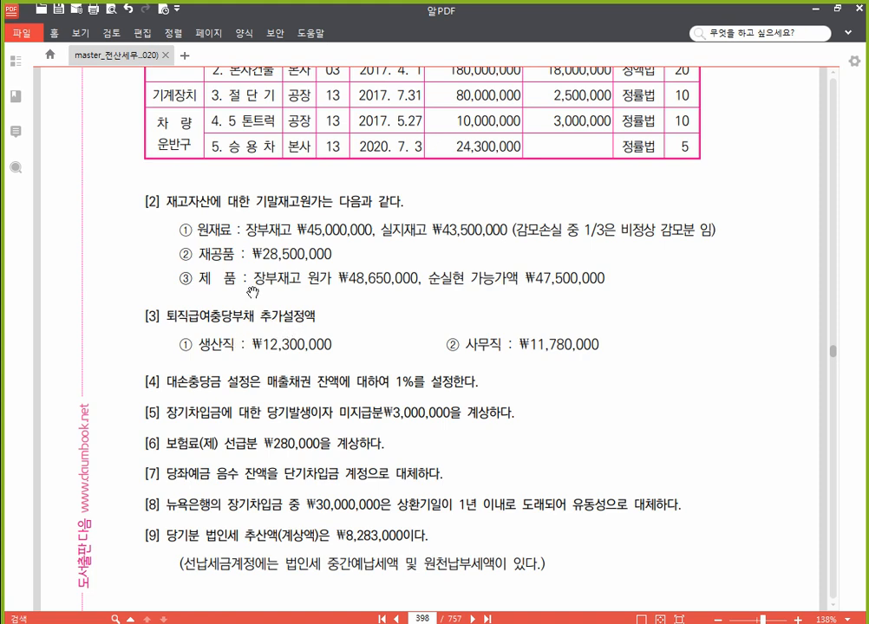
{"action": "scroll", "coordinate": [260, 224], "scroll_direction": "up", "scroll_amount": 5}
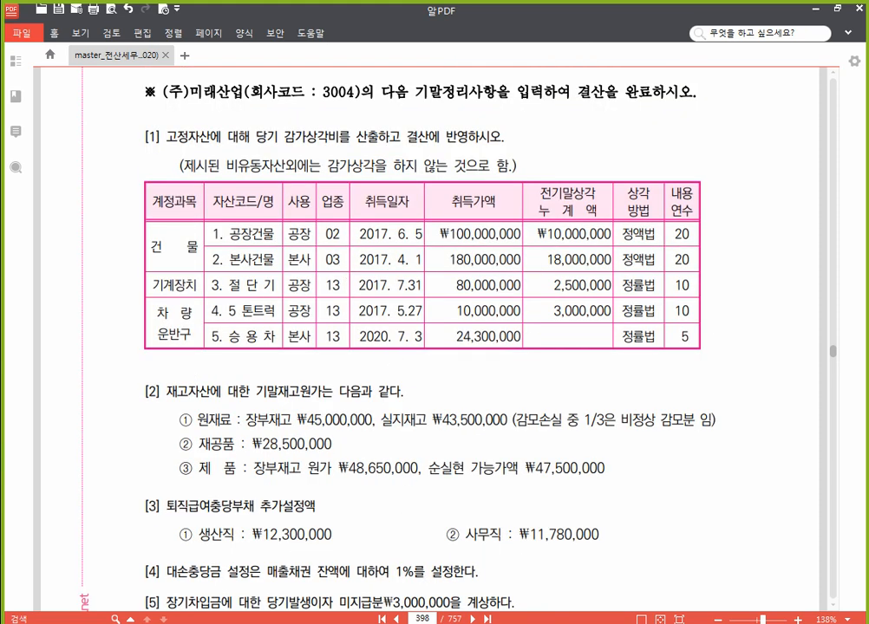
Switch to KcLep's 일반전표입력 and delete both lines of the December 31 voucher for 현금과부족 and 잡이익.
{"action": "left_click", "coordinate": [437, 623]}
{"action": "left_click", "coordinate": [827, 58]}
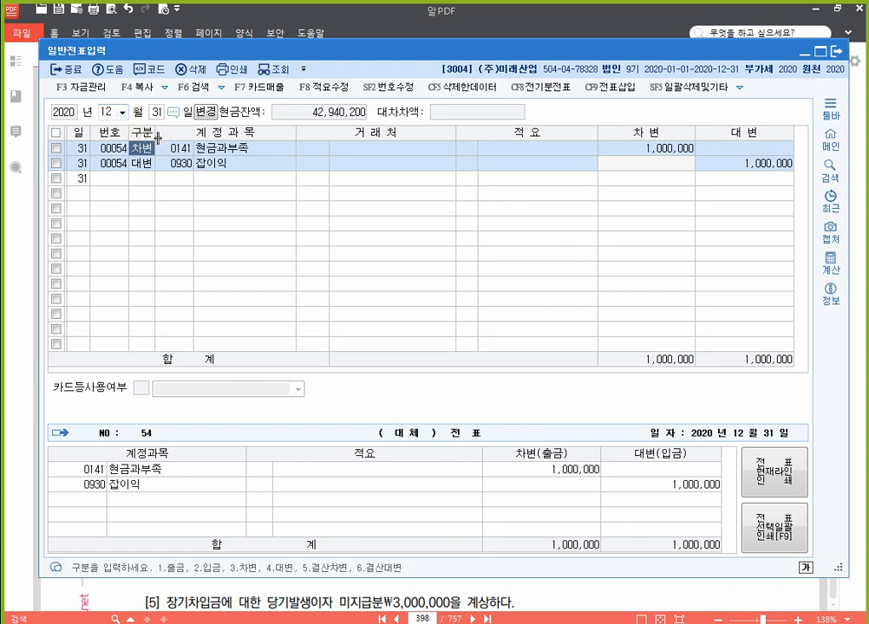
{"action": "left_click", "coordinate": [55, 133]}
{"action": "left_click", "coordinate": [191, 69]}
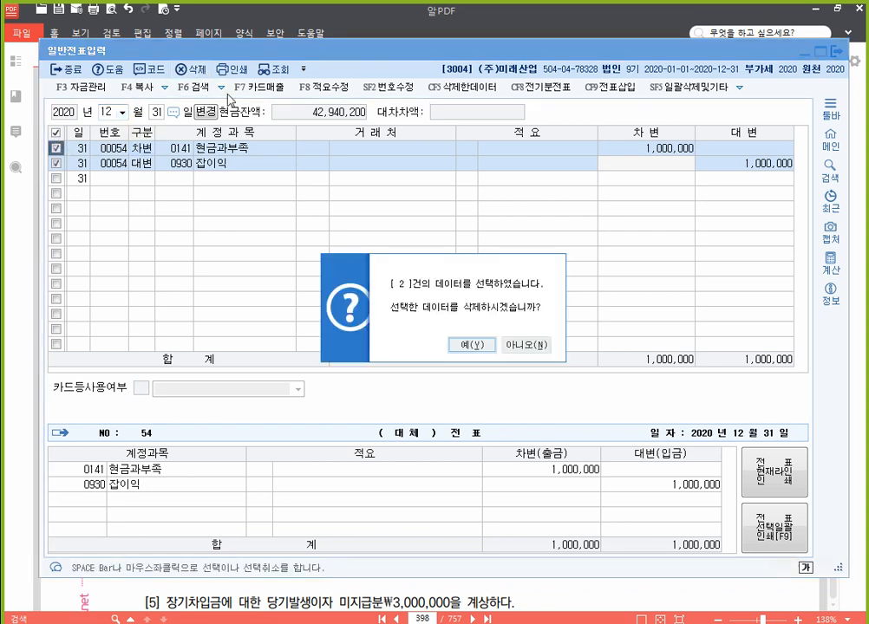
{"action": "left_click", "coordinate": [469, 344]}
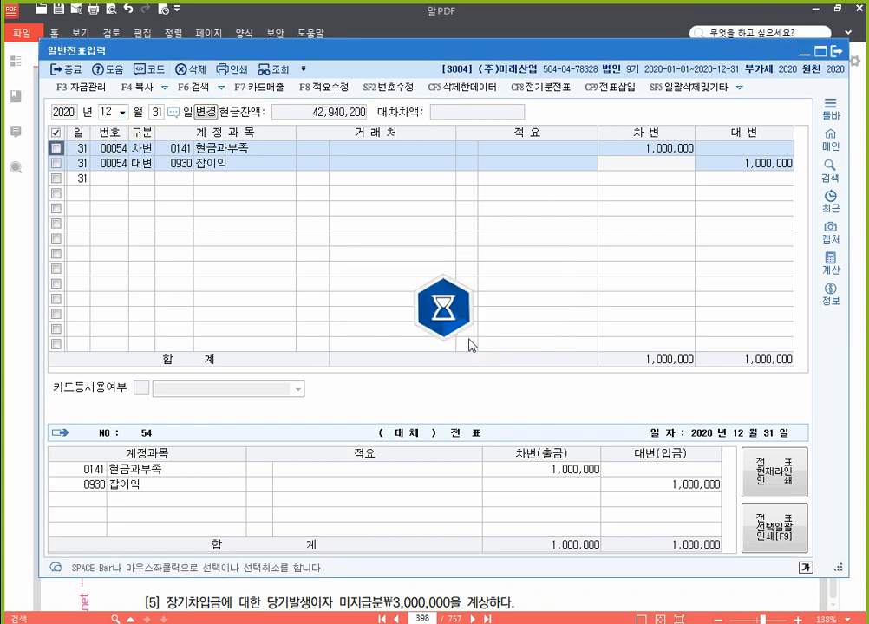
Delete both lines of the December 30 voucher for 현금 and 현금과부족, and close 일반전표입력.
{"action": "left_click", "coordinate": [157, 113]}
{"action": "type", "text": "30"}
{"action": "key", "text": "Return"}
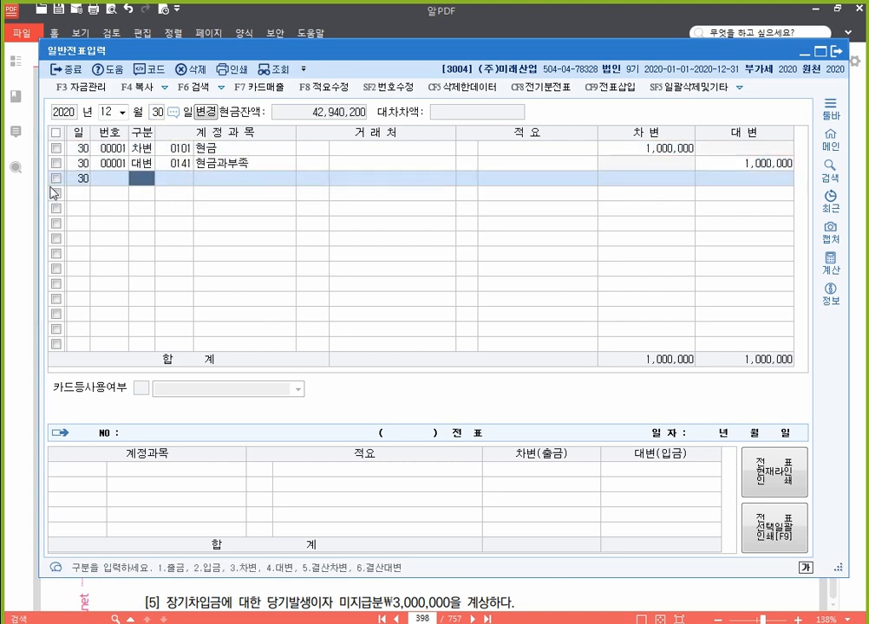
{"action": "left_click", "coordinate": [56, 134]}
{"action": "left_click", "coordinate": [190, 69]}
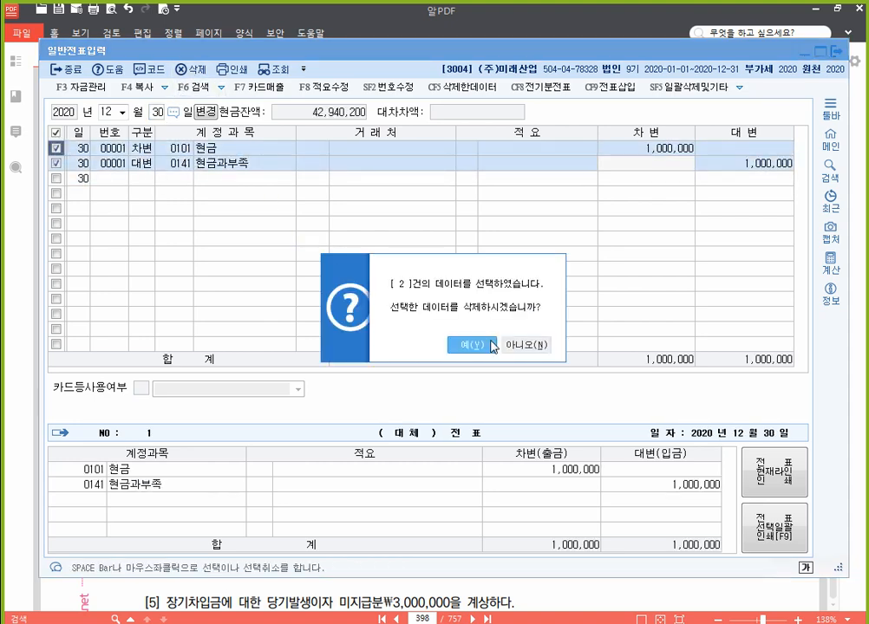
{"action": "left_click", "coordinate": [479, 349]}
{"action": "left_click", "coordinate": [835, 51]}
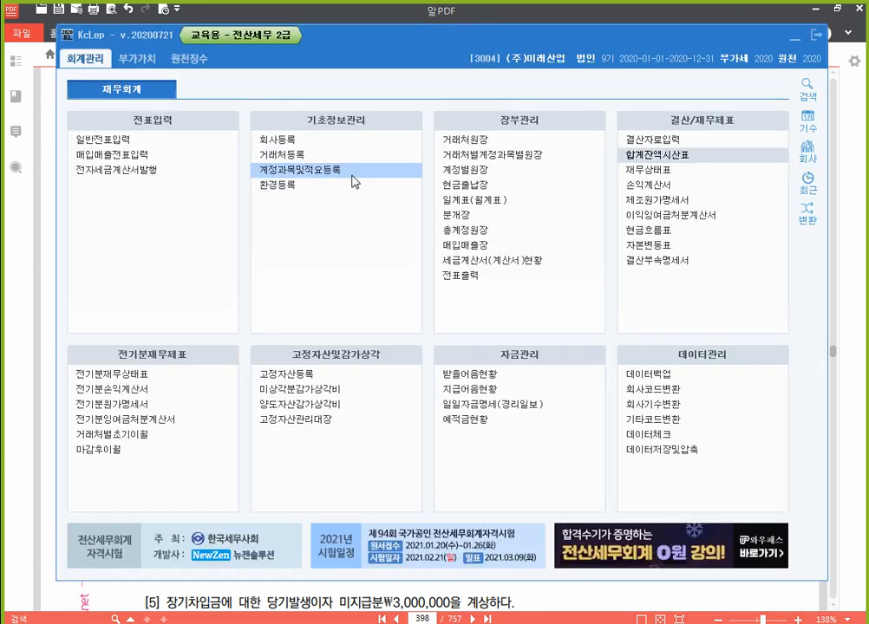
Open 계정과목및적요등록 and search the accounts for 재고자산 until account 0960 재고자산평가손실 is selected.
{"action": "left_click", "coordinate": [361, 183]}
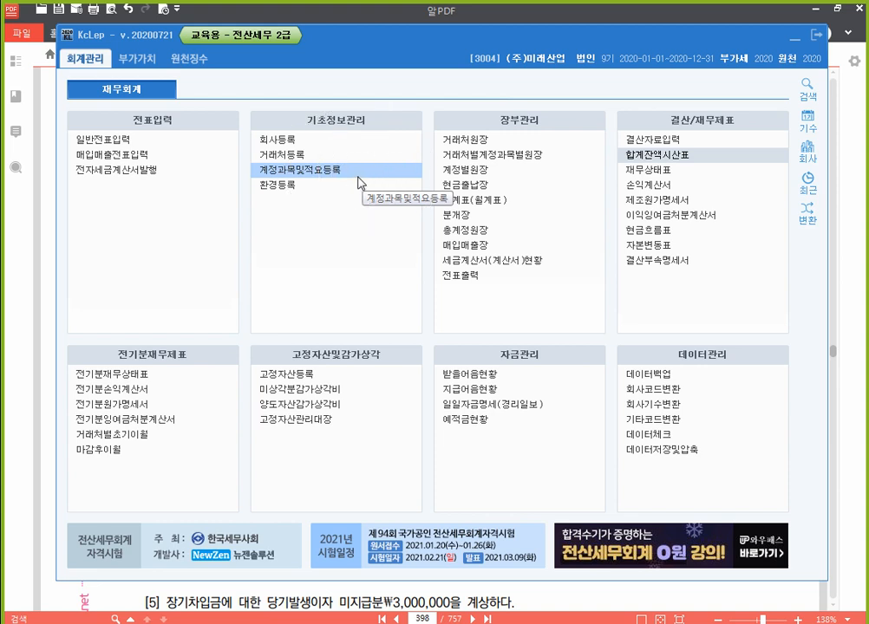
{"action": "left_click", "coordinate": [361, 183]}
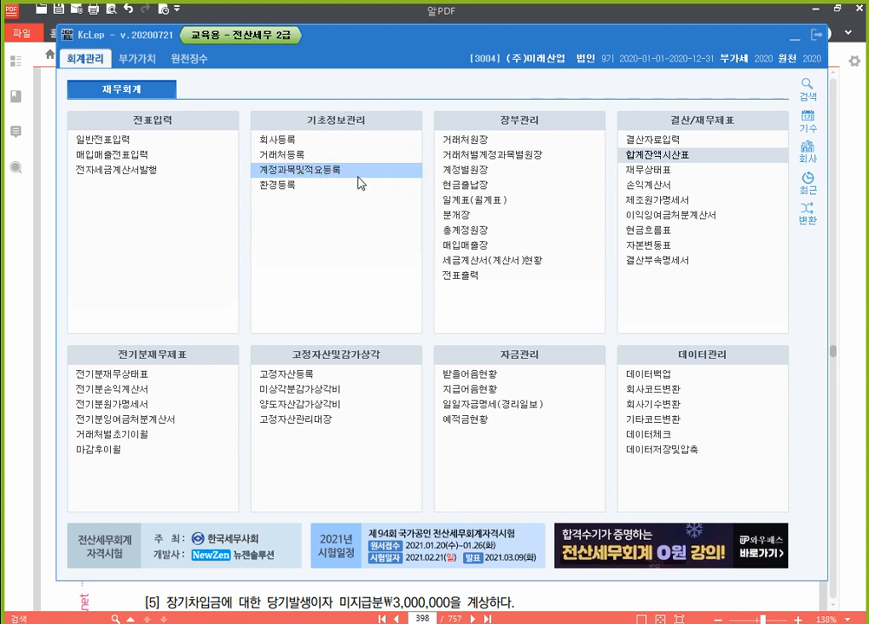
{"action": "left_click", "coordinate": [361, 183]}
{"action": "left_click", "coordinate": [360, 183]}
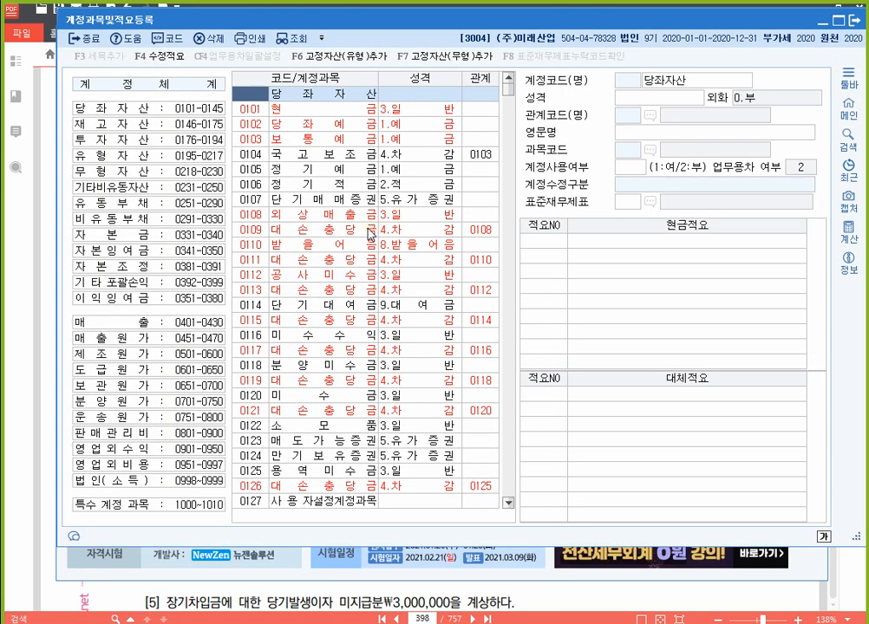
{"action": "key", "text": "ctrl+f"}
{"action": "type", "text": "재고자산"}
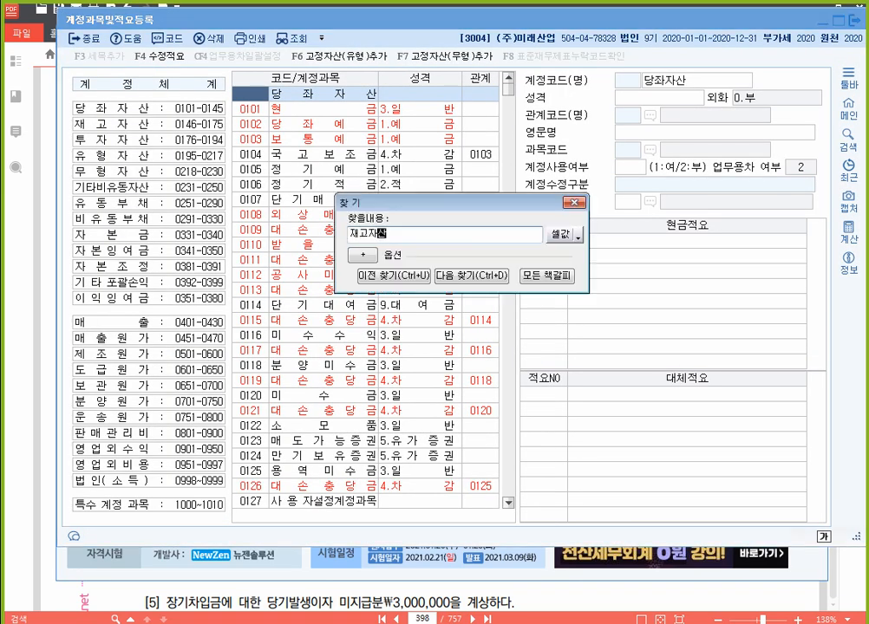
{"action": "key", "text": "Return"}
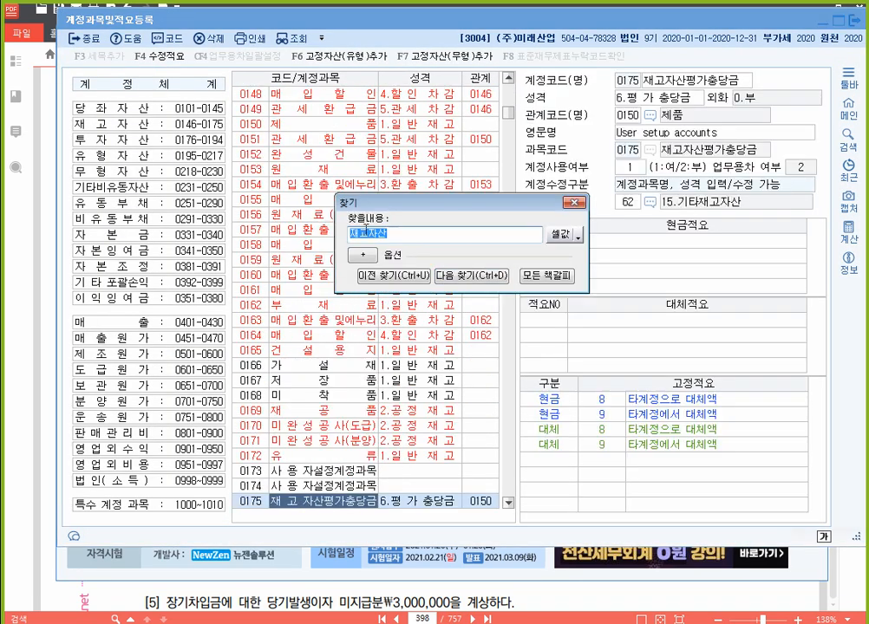
{"action": "key", "text": "Return"}
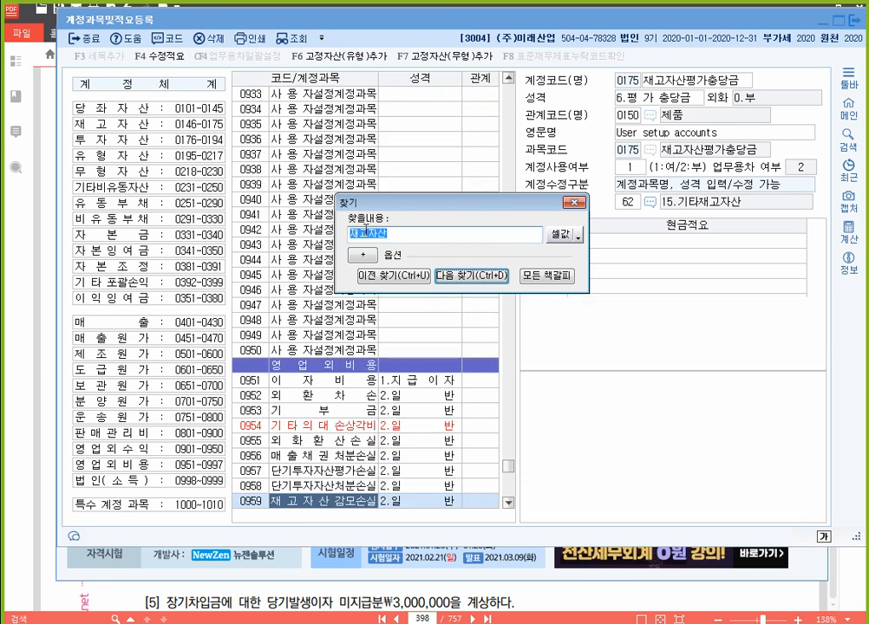
{"action": "key", "text": "Return"}
{"action": "key", "text": "Escape"}
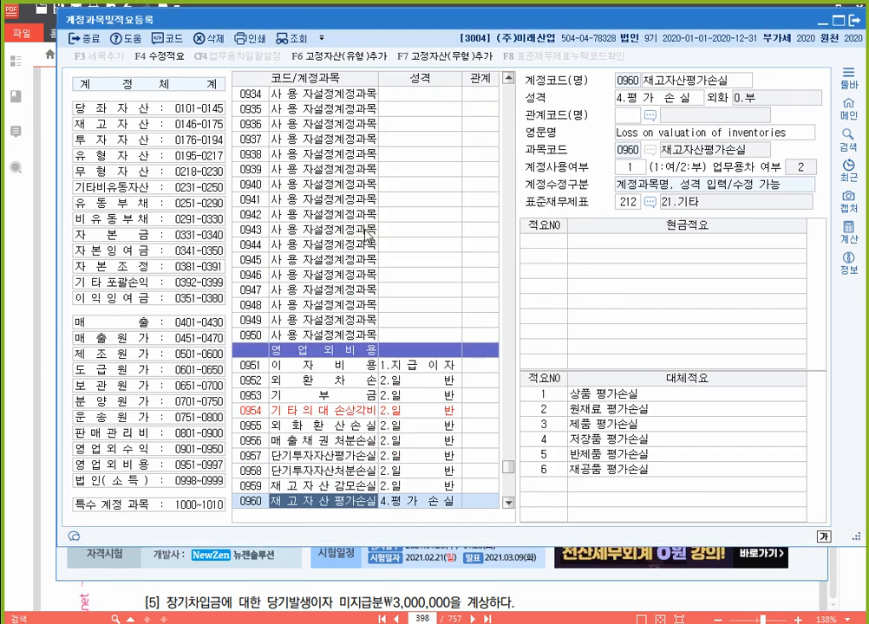
{"action": "scroll", "coordinate": [369, 233], "scroll_direction": "down", "scroll_amount": 4}
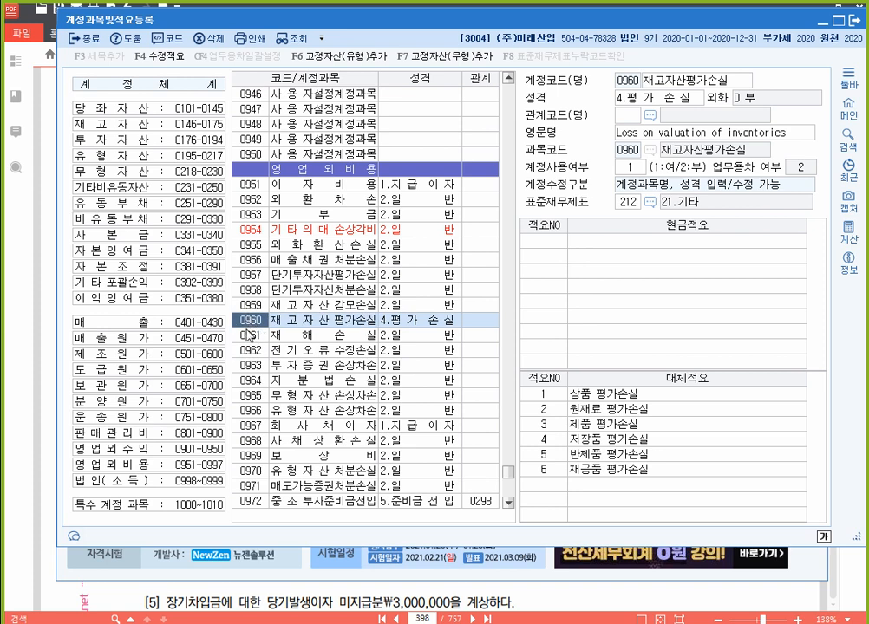
Set the 관계코드 of account 0960 재고자산평가손실 to 0150 제품, and close 계정과목및적요등록.
{"action": "left_click", "coordinate": [624, 116]}
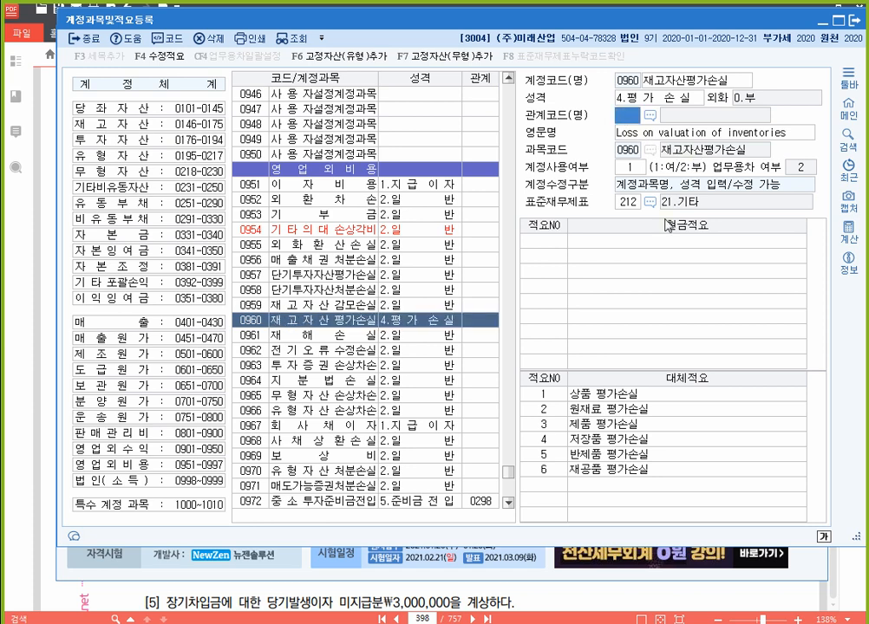
{"action": "type", "text": "0150"}
{"action": "key", "text": "Return"}
{"action": "left_click", "coordinate": [632, 164]}
{"action": "left_click", "coordinate": [630, 116]}
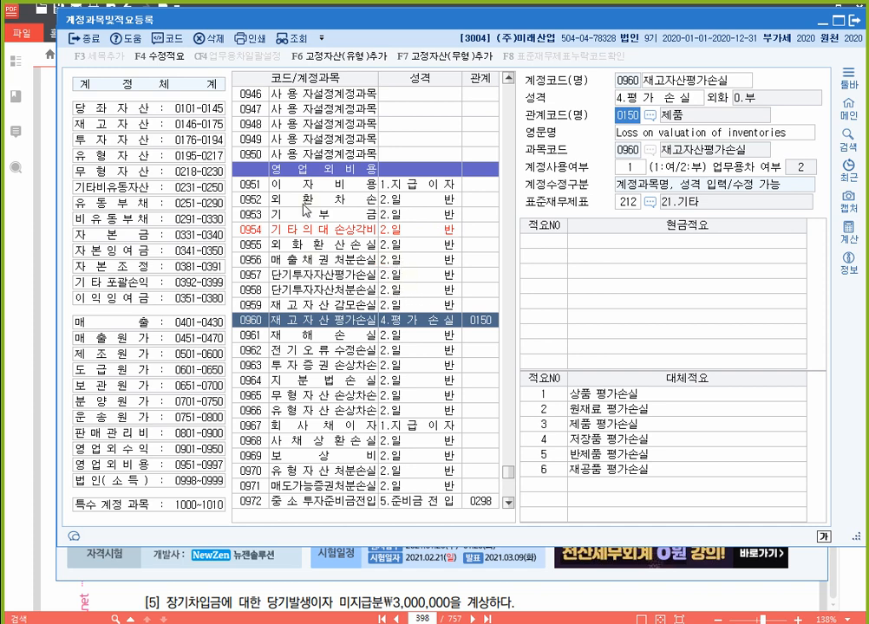
{"action": "left_click", "coordinate": [253, 319]}
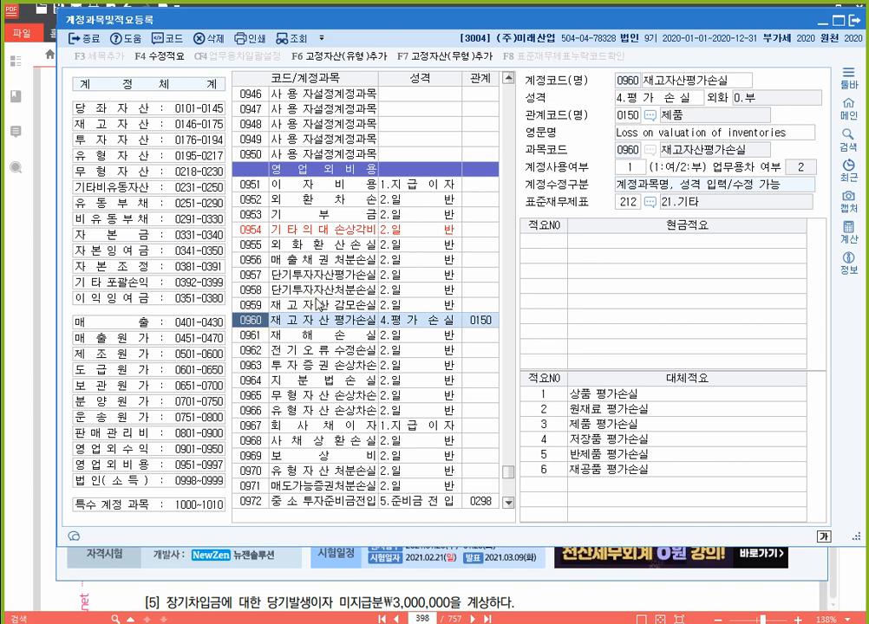
{"action": "left_click", "coordinate": [630, 122]}
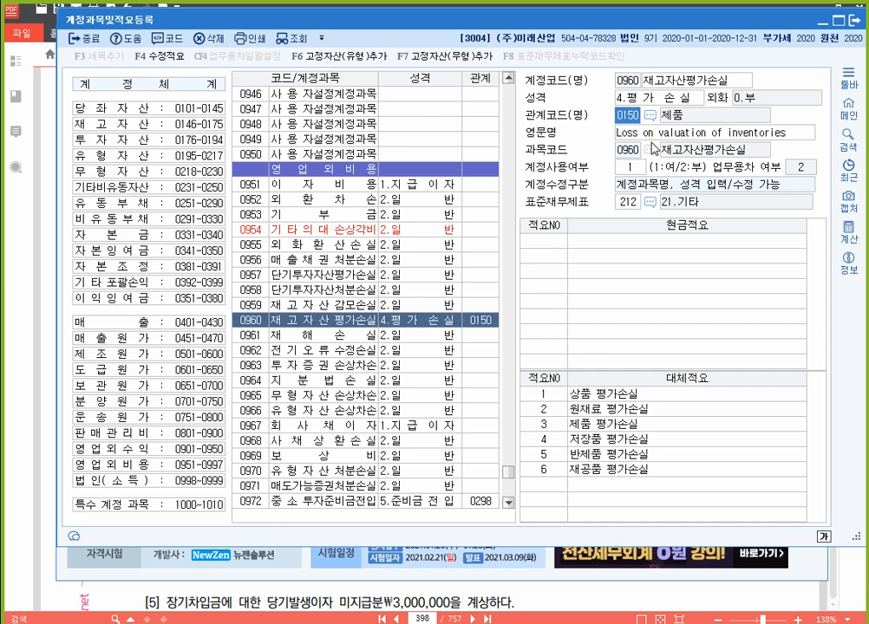
{"action": "left_click", "coordinate": [837, 19]}
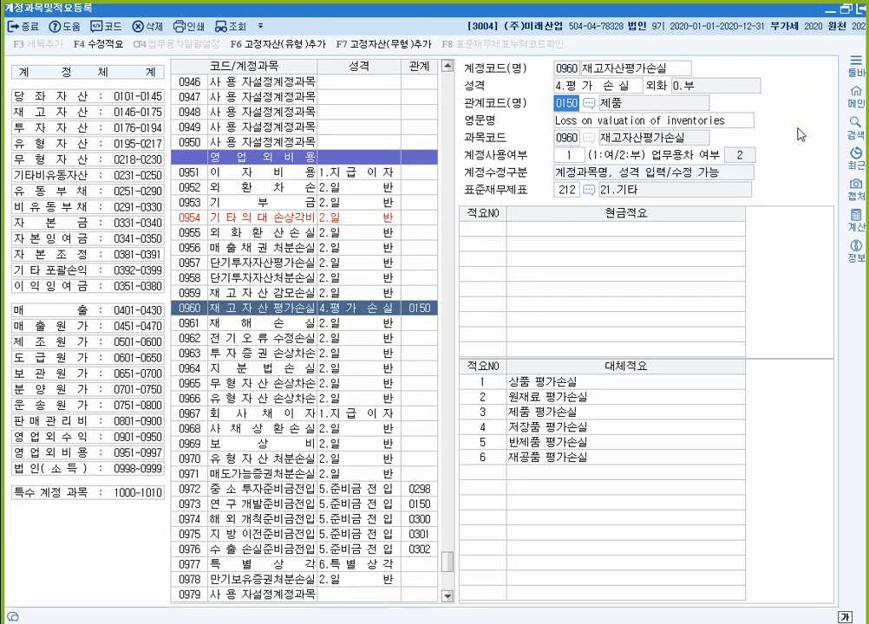
{"action": "left_click", "coordinate": [844, 9]}
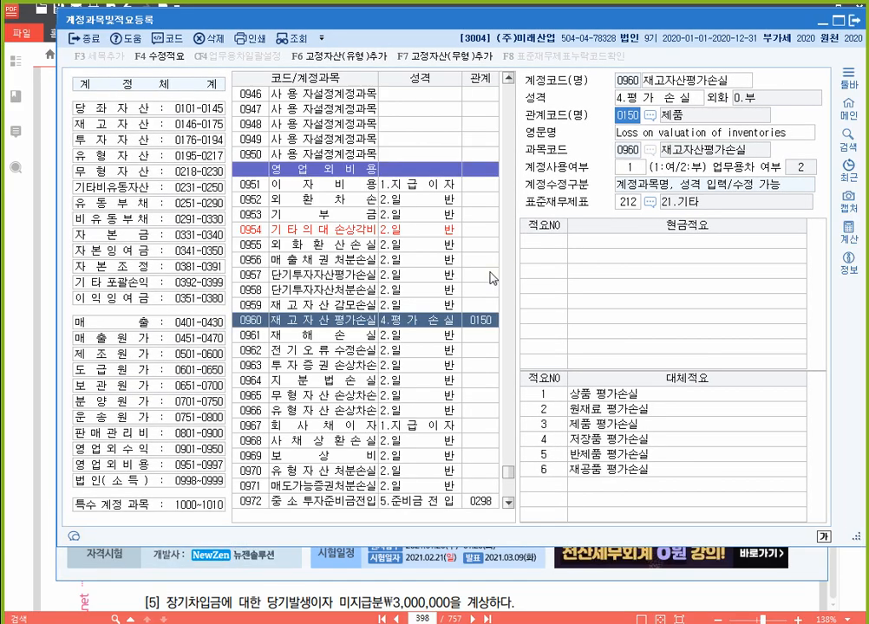
{"action": "key", "text": "Escape"}
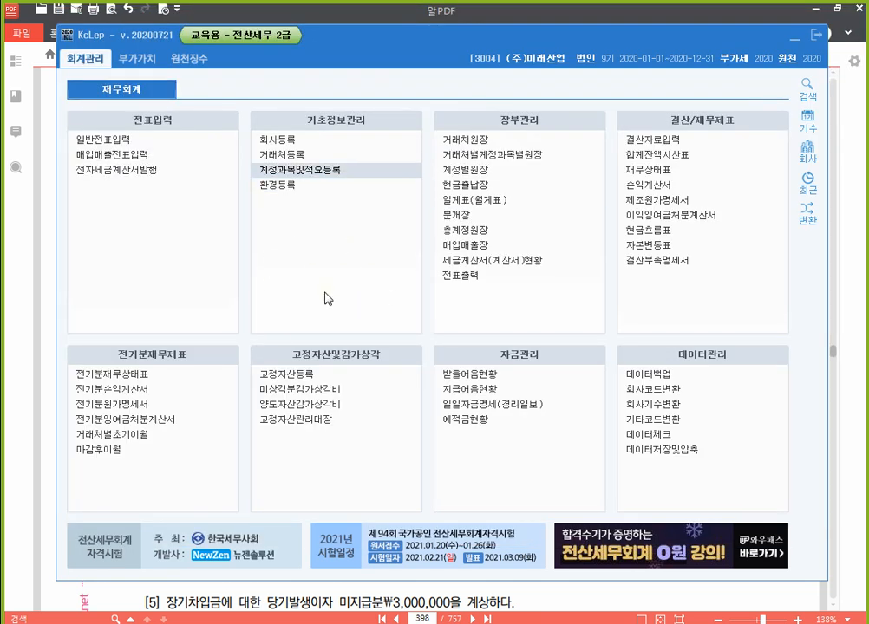
Switch to the textbook in 알PDF and read the year-end adjustment items on page 398, especially the inventory data in item [2].
{"action": "left_click", "coordinate": [854, 440]}
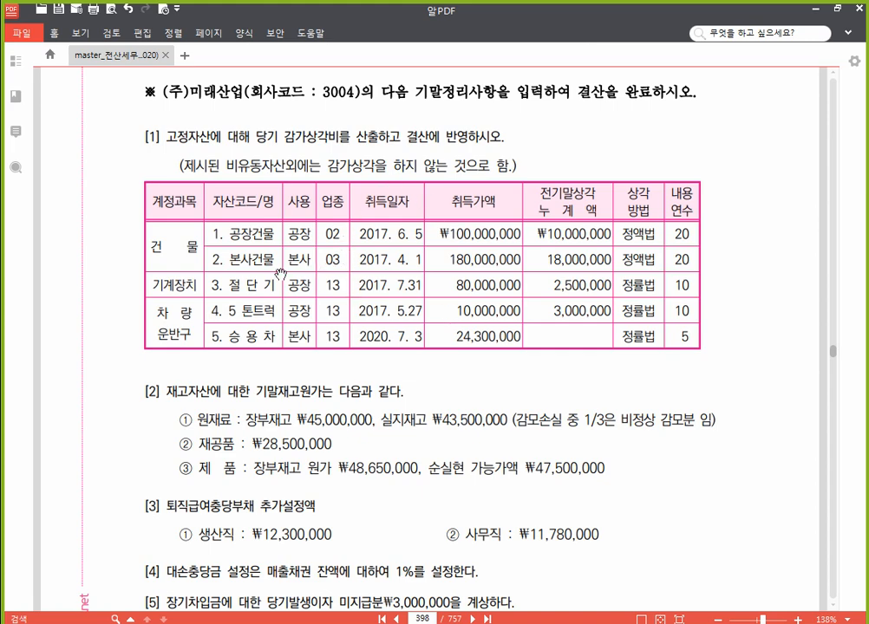
{"action": "left_click_drag", "start_coordinate": [126, 339], "coordinate": [126, 208]}
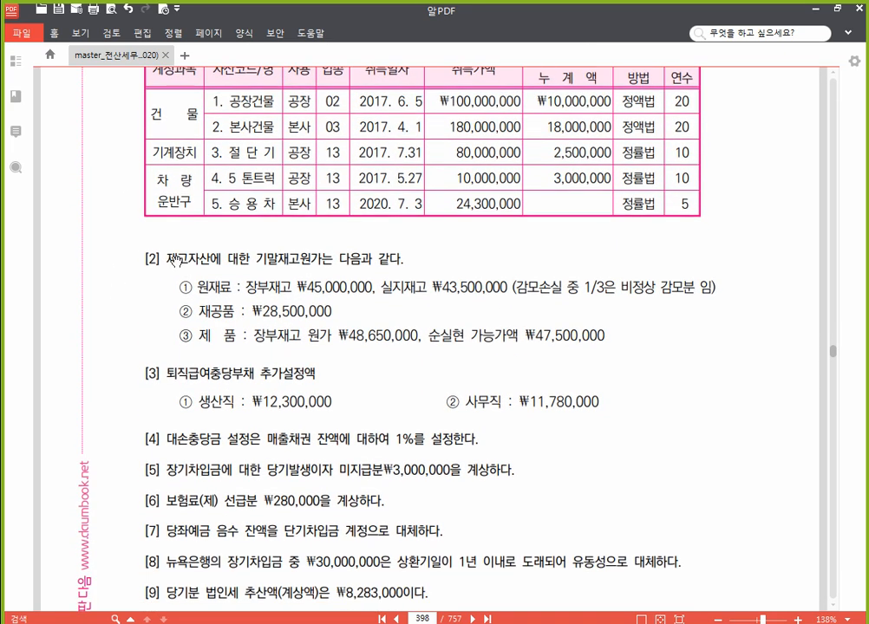
{"action": "scroll", "coordinate": [165, 221], "scroll_direction": "up", "scroll_amount": 3}
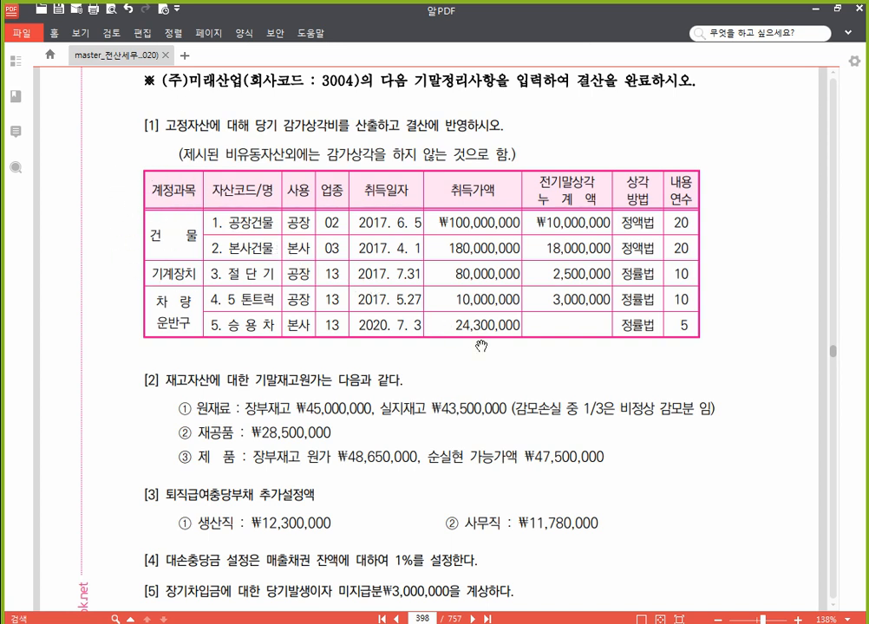
{"action": "scroll", "coordinate": [416, 359], "scroll_direction": "down", "scroll_amount": 3}
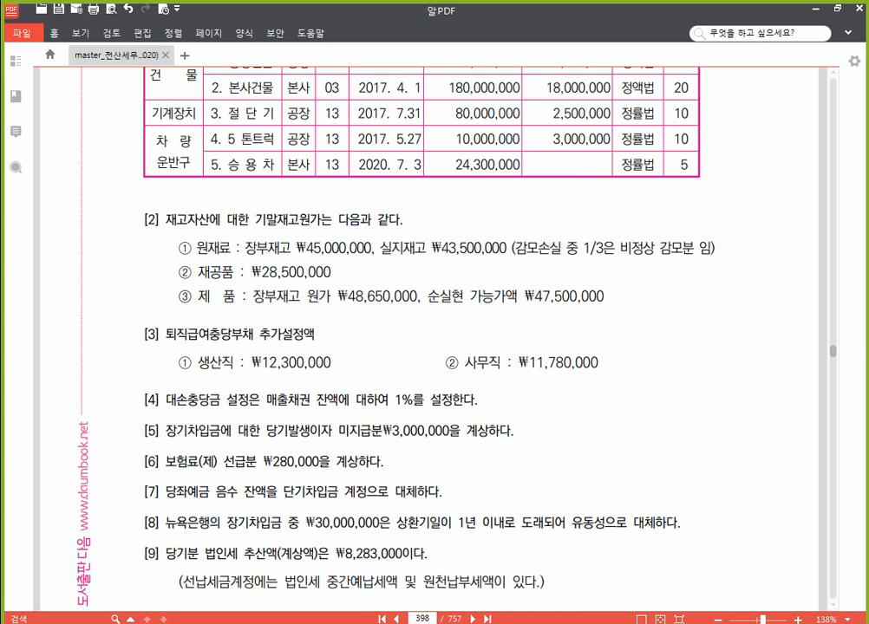
Switch to KcLep and open 일반전표입력 for December 31, 2020.
{"action": "key", "text": "alt+Tab"}
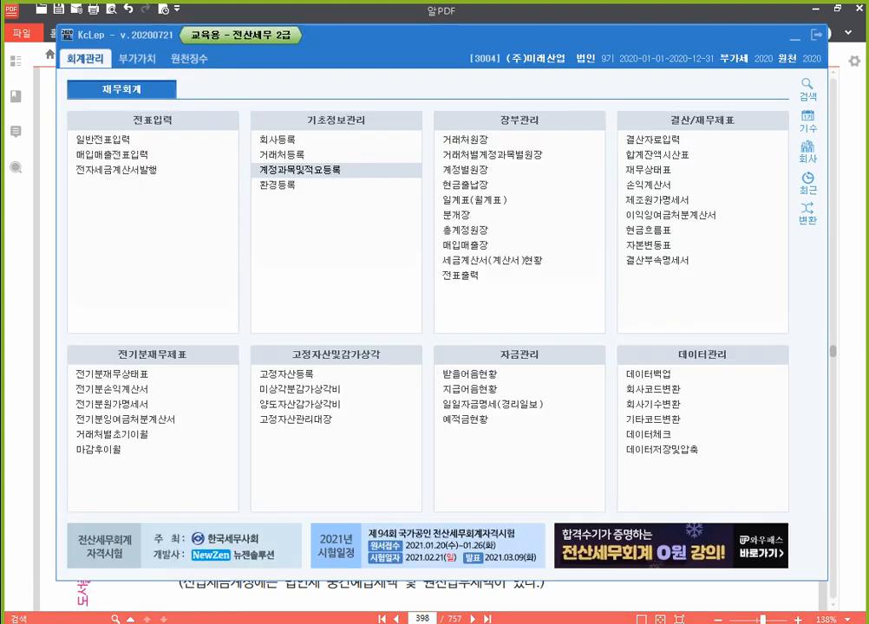
{"action": "left_click", "coordinate": [173, 142]}
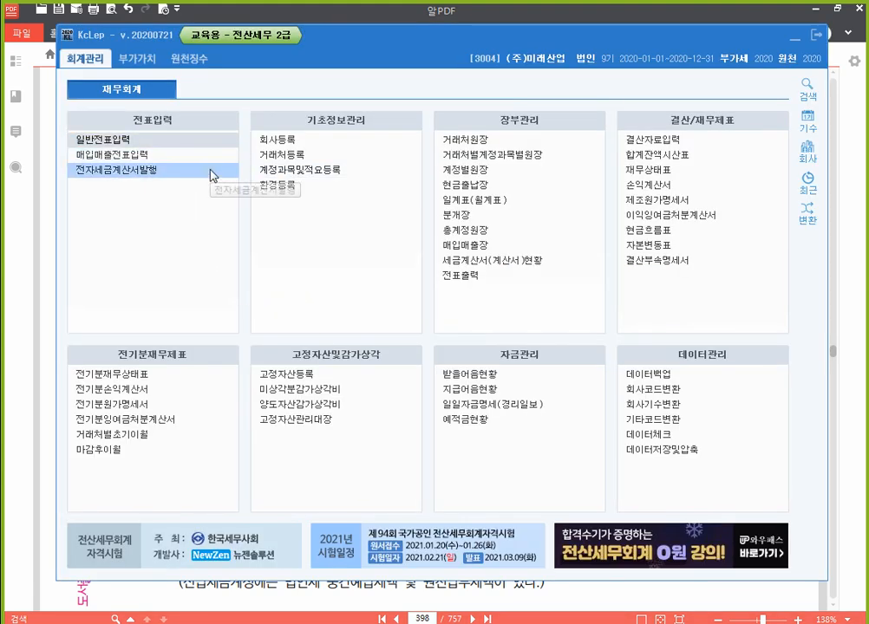
{"action": "type", "text": "12"}
{"action": "key", "text": "Return"}
{"action": "type", "text": "31"}
{"action": "key", "text": "Return"}
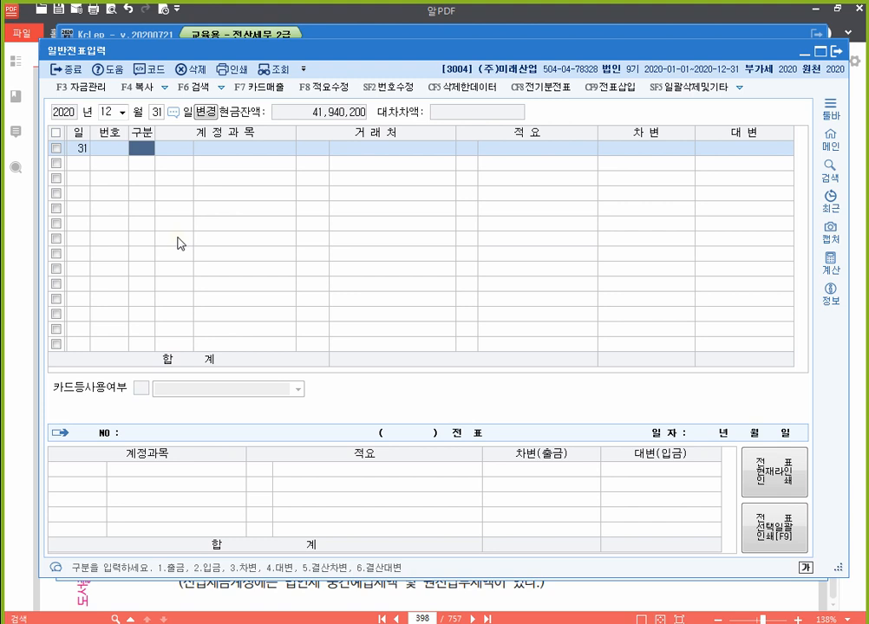
Enter a debit (차변) line for account 0959 재고자산감모손실 with the amount 500,000.
{"action": "type", "text": "3"}
{"action": "key", "text": "Return"}
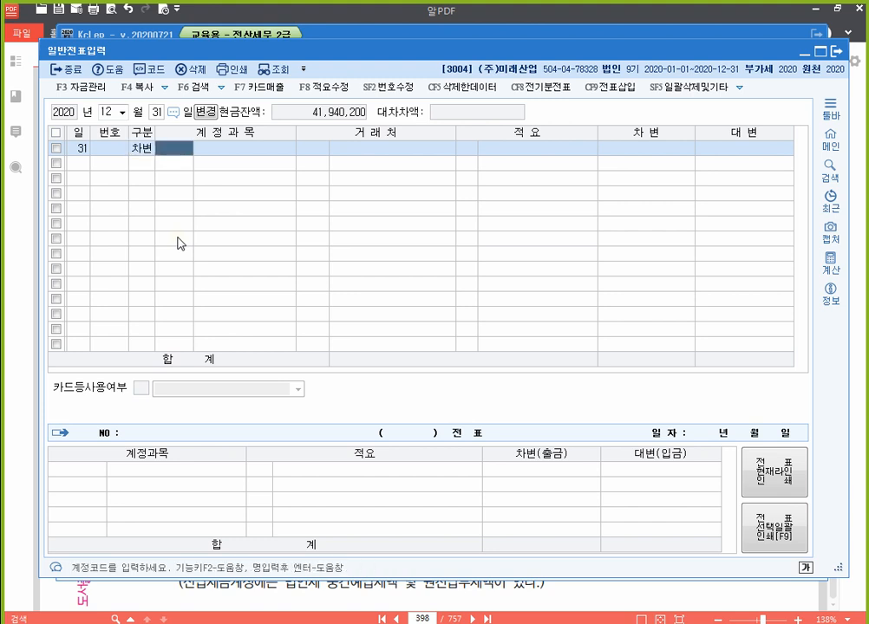
{"action": "type", "text": "재고"}
{"action": "key", "text": "Return"}
{"action": "key", "text": "Down"}
{"action": "key", "text": "Return"}
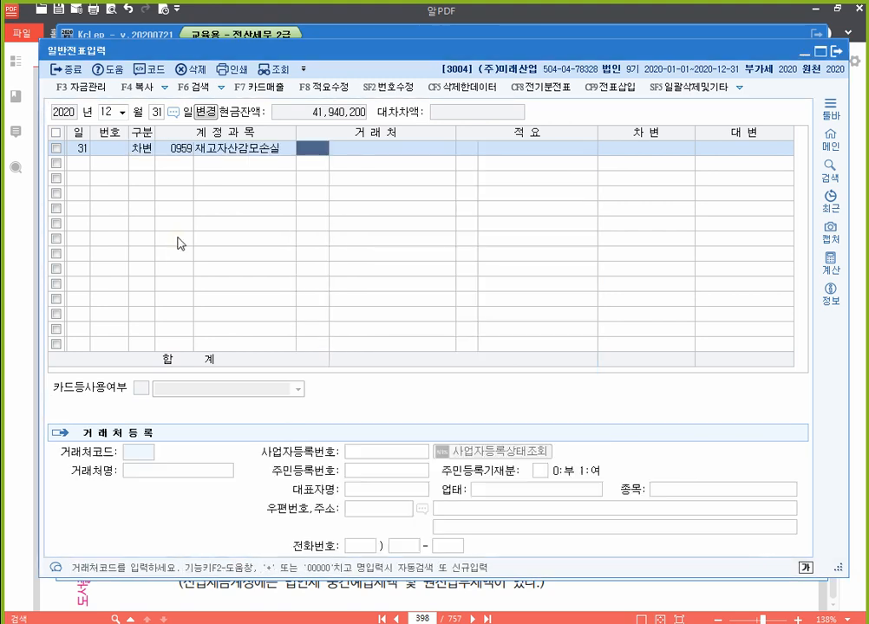
{"action": "key", "text": "Return"}
{"action": "key", "text": "Return"}
{"action": "key", "text": "Return"}
{"action": "type", "text": "500,000"}
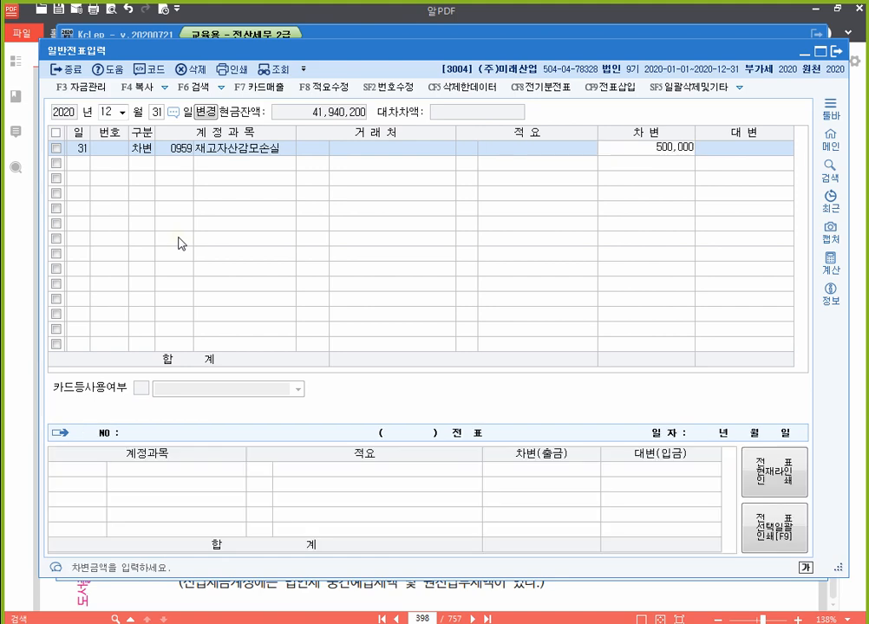
{"action": "key", "text": "Return"}
Add a credit (대변) line for account 0153 원재료 of 500,000 with 적요 8 타계정으로 대체액 원가명세서 반영분.
{"action": "type", "text": "4"}
{"action": "key", "text": "Return"}
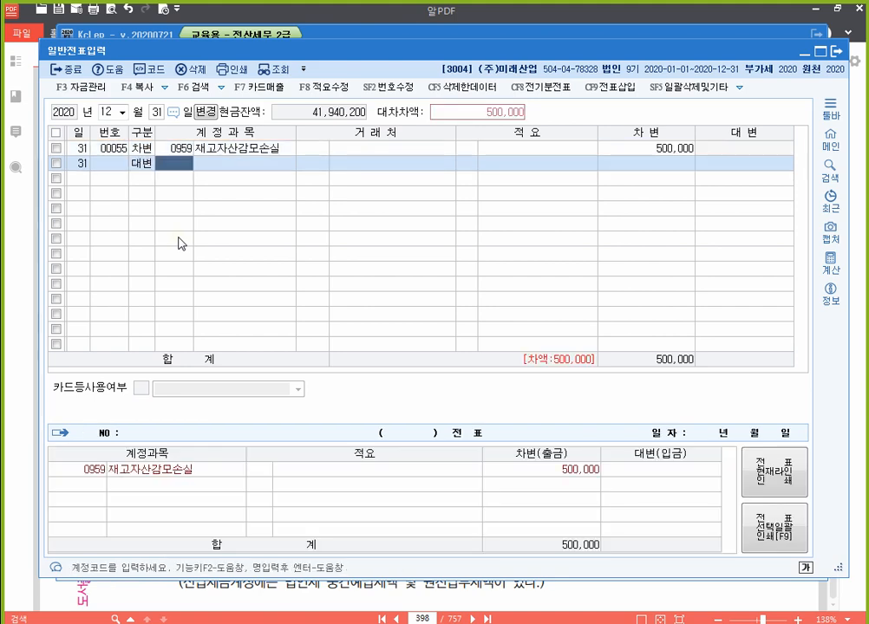
{"action": "type", "text": "153"}
{"action": "key", "text": "Return"}
{"action": "key", "text": "Return"}
{"action": "key", "text": "Return"}
{"action": "type", "text": "8"}
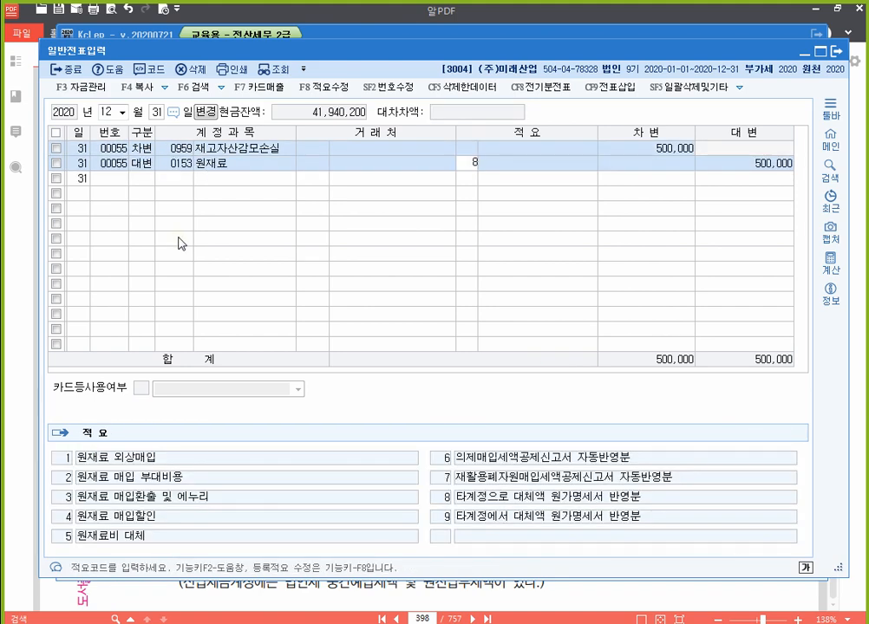
{"action": "key", "text": "Return"}
{"action": "key", "text": "Return"}
{"action": "key", "text": "Return"}
{"action": "key", "text": "Return"}
{"action": "key", "text": "Up"}
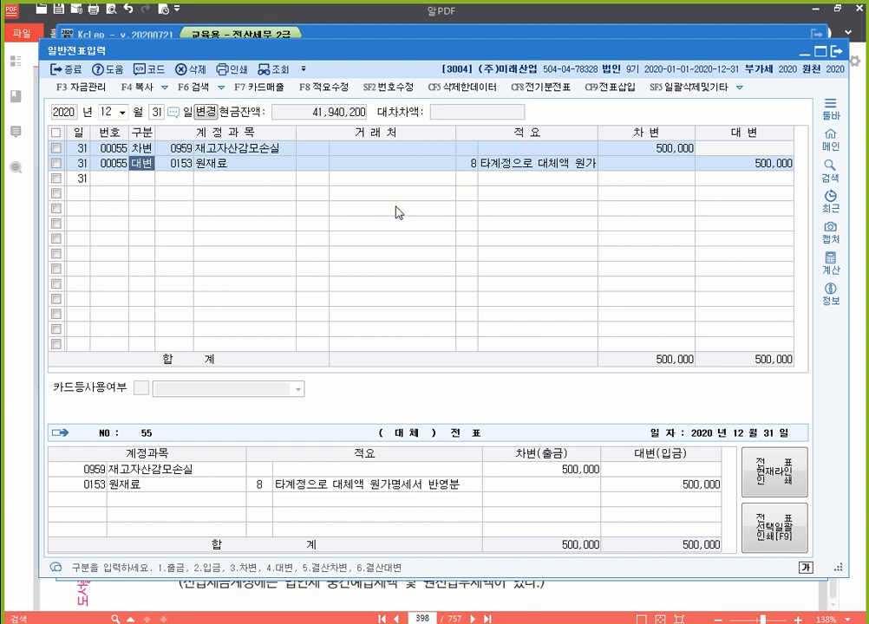
Check inventory item [2] in the textbook and add a December 31 debit (차변) line for 0960 재고자산평가손실 of 1,150,000 in 일반전표입력.
{"action": "left_click", "coordinate": [476, 15]}
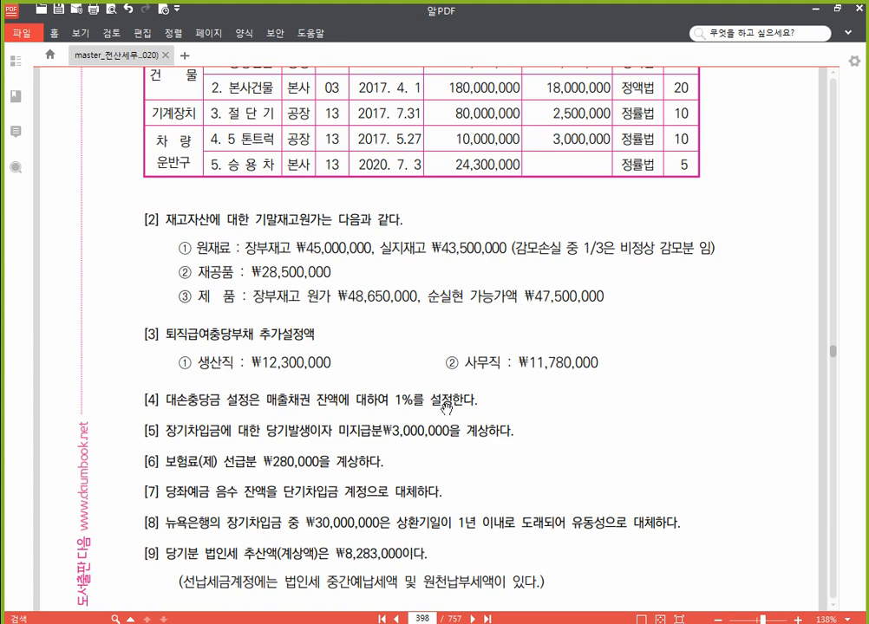
{"action": "left_click", "coordinate": [455, 609]}
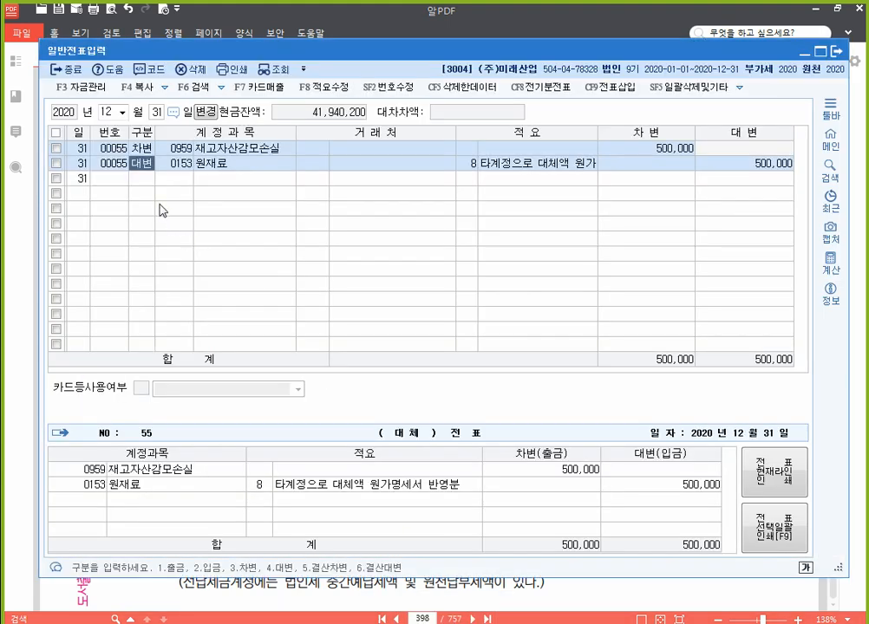
{"action": "left_click", "coordinate": [146, 180]}
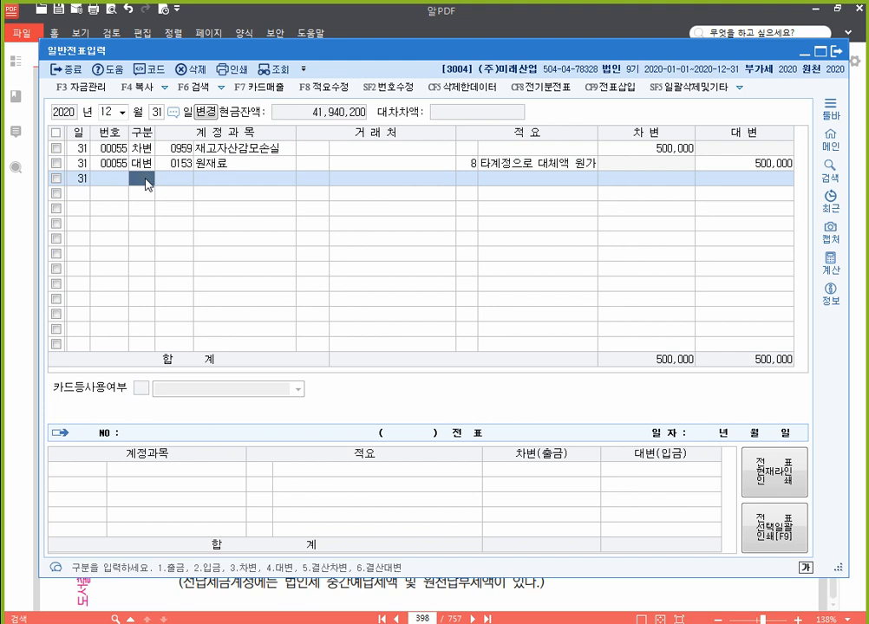
{"action": "type", "text": "3"}
{"action": "key", "text": "Return"}
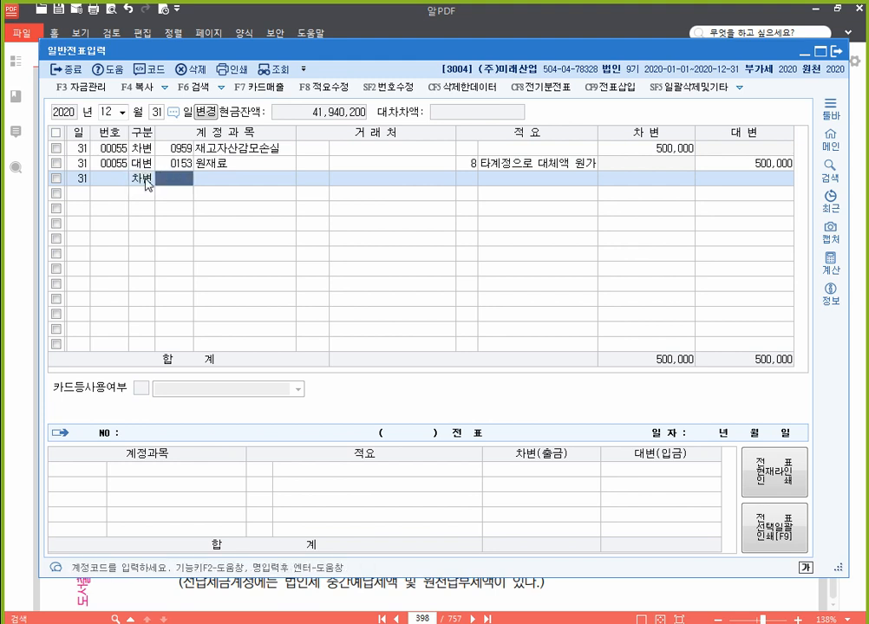
{"action": "type", "text": "재고"}
{"action": "key", "text": "Return"}
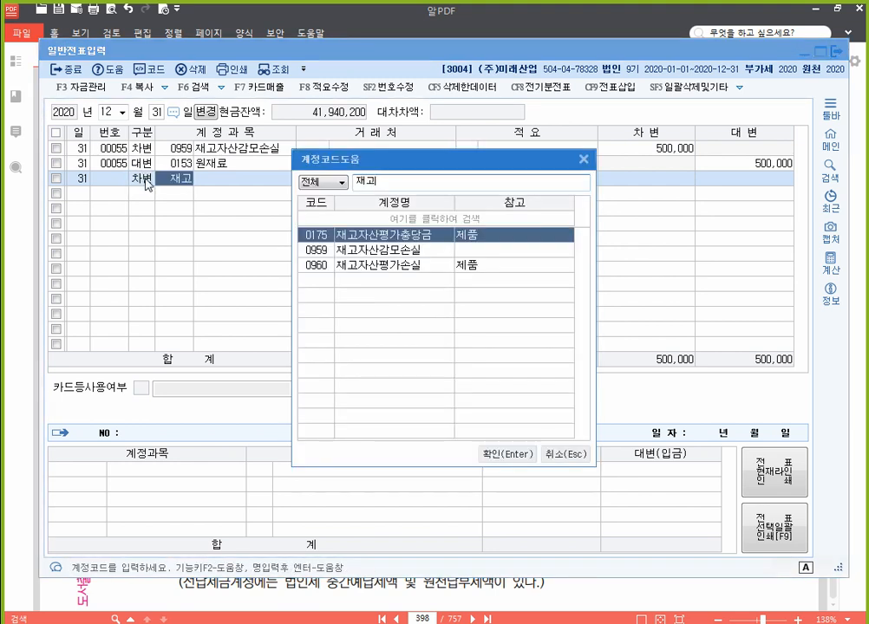
{"action": "key", "text": "Down"}
{"action": "key", "text": "Down"}
{"action": "key", "text": "Return"}
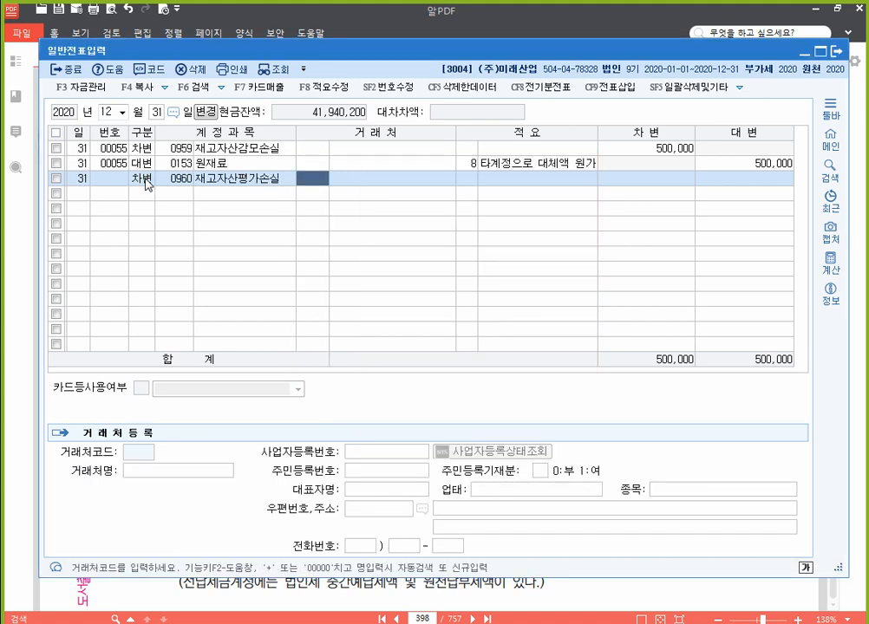
{"action": "key", "text": "Return"}
{"action": "key", "text": "Return"}
{"action": "type", "text": "1150000"}
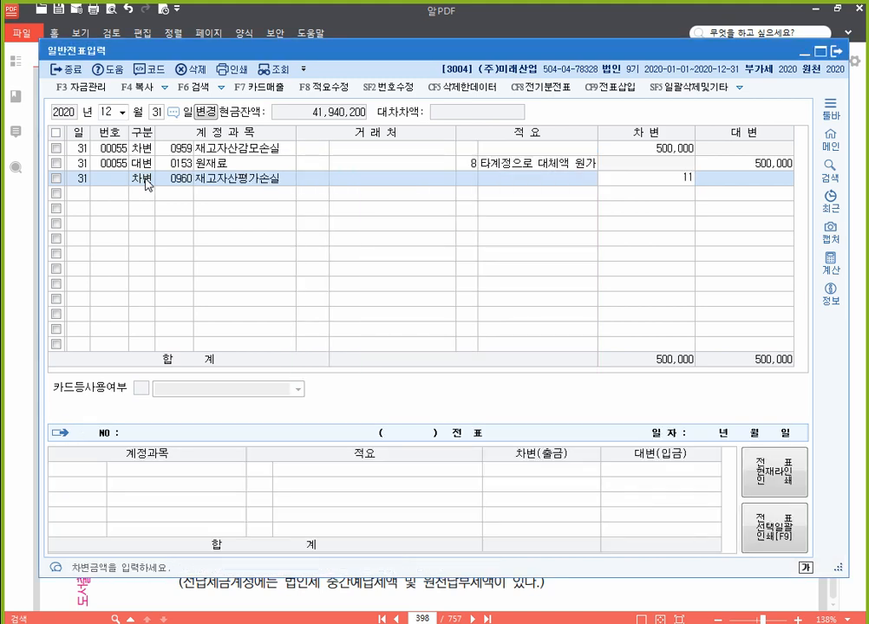
{"action": "key", "text": "Return"}
Add the matching credit (대변) line for account 0175 재고자산평가충당금 with the amount 1,150,000.
{"action": "type", "text": "4"}
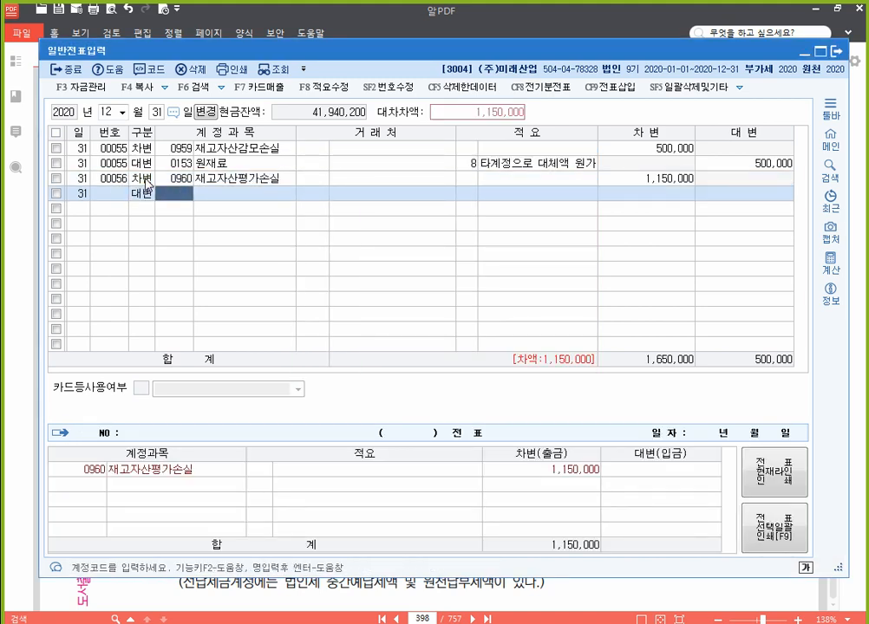
{"action": "type", "text": "재고"}
{"action": "key", "text": "Return"}
{"action": "key", "text": "Down"}
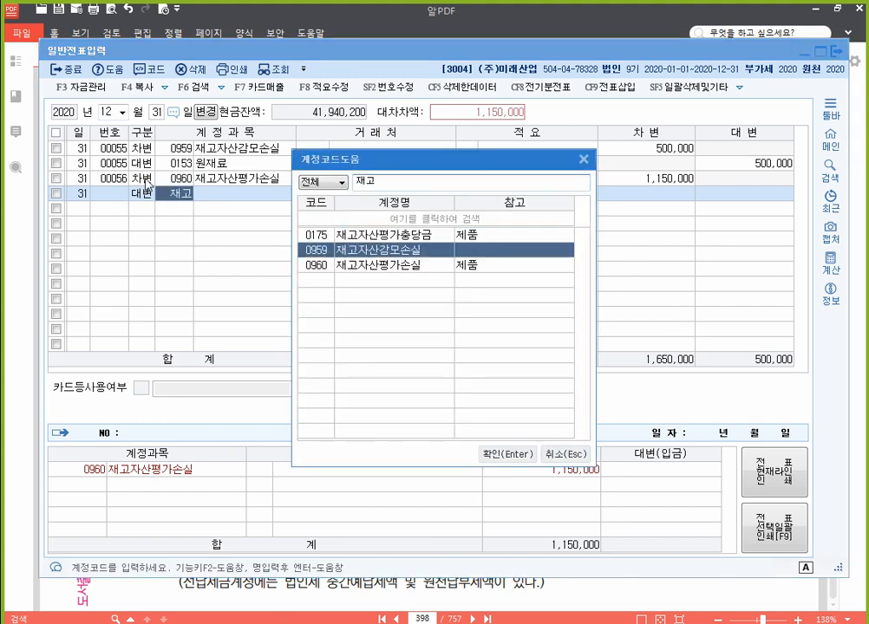
{"action": "key", "text": "Up"}
{"action": "key", "text": "Return"}
{"action": "key", "text": "Return"}
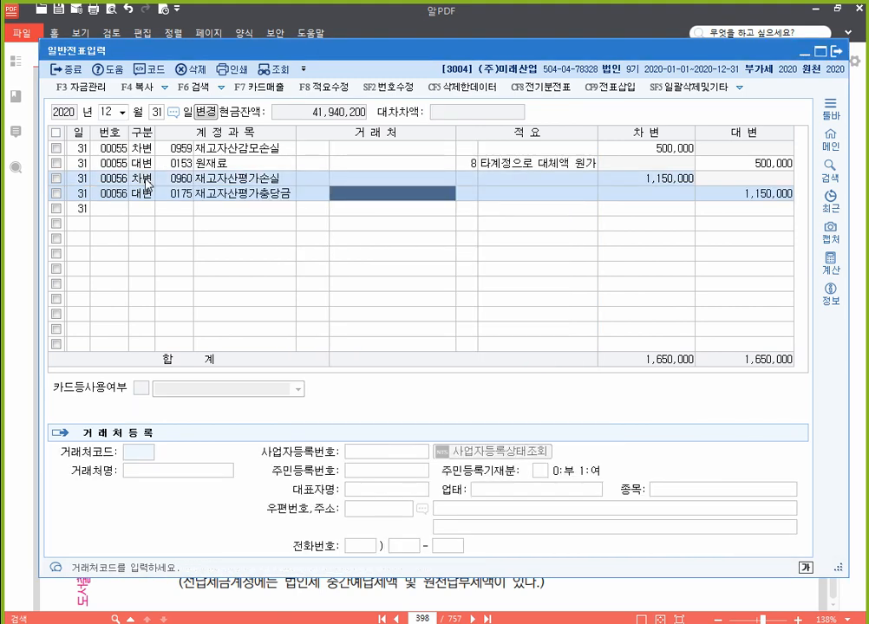
{"action": "key", "text": "Return"}
{"action": "key", "text": "Return"}
{"action": "key", "text": "Return"}
{"action": "key", "text": "Up"}
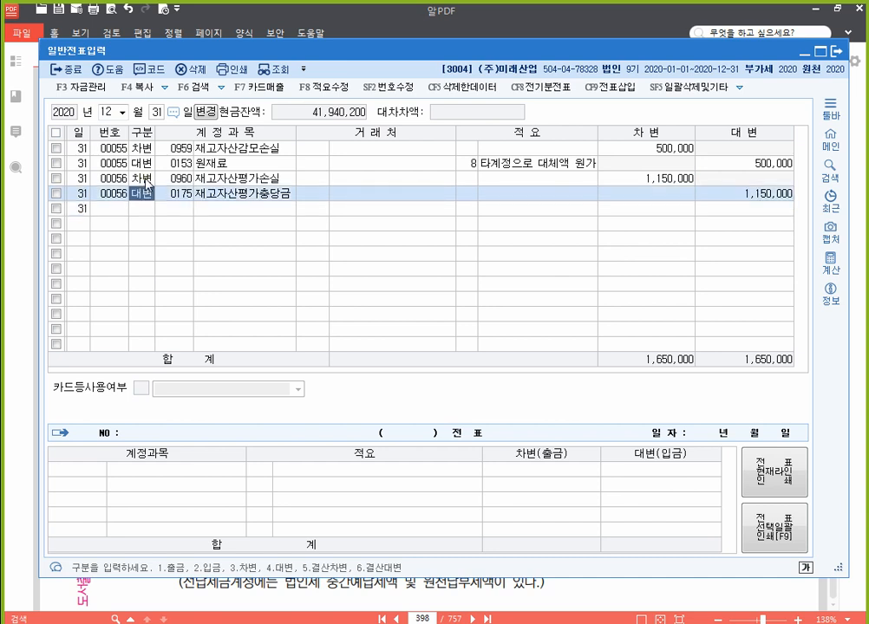
{"action": "key", "text": "Return"}
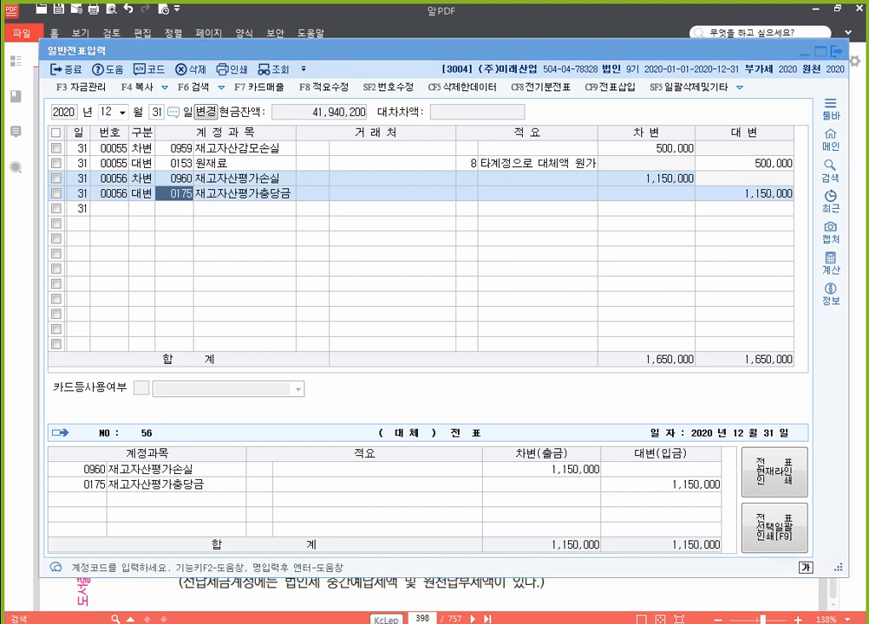
Open 결산자료입력 for January to December 2020 and examine the 0960 제품 평가손실 row under cost of sales.
{"action": "left_click", "coordinate": [386, 623]}
{"action": "left_click", "coordinate": [694, 143]}
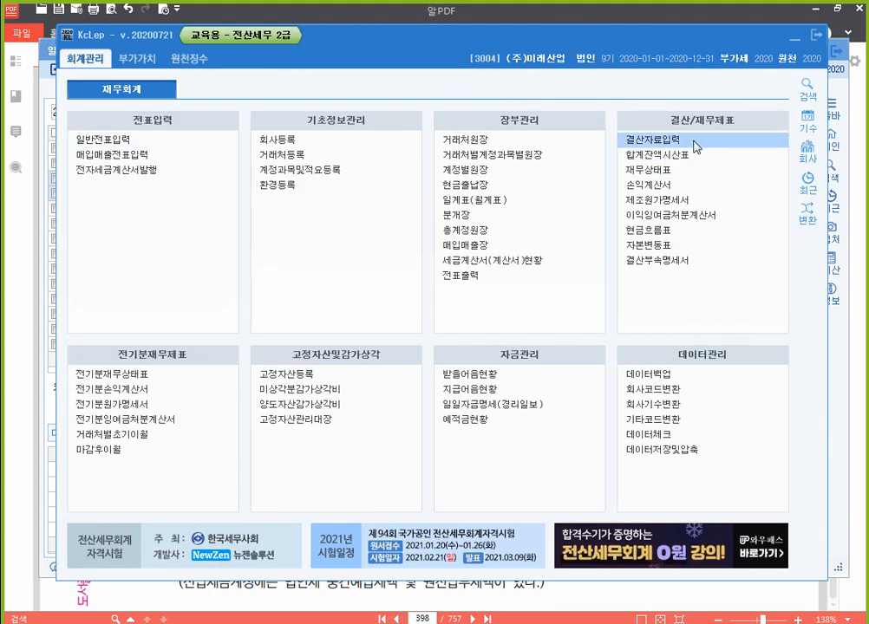
{"action": "type", "text": "12"}
{"action": "key", "text": "Return"}
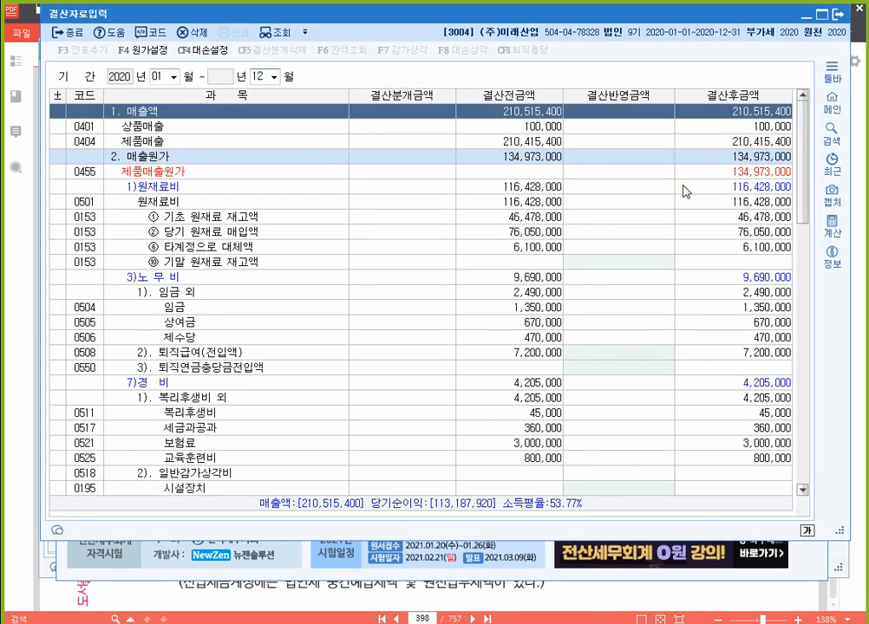
{"action": "scroll", "coordinate": [310, 279], "scroll_direction": "down", "scroll_amount": 5}
{"action": "scroll", "coordinate": [398, 361], "scroll_direction": "down", "scroll_amount": 1}
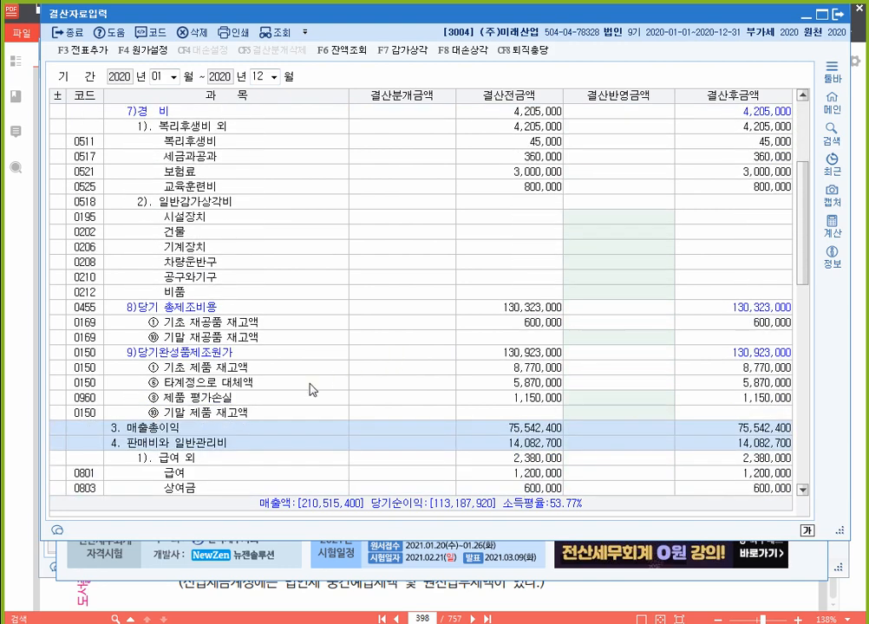
{"action": "left_click", "coordinate": [250, 401]}
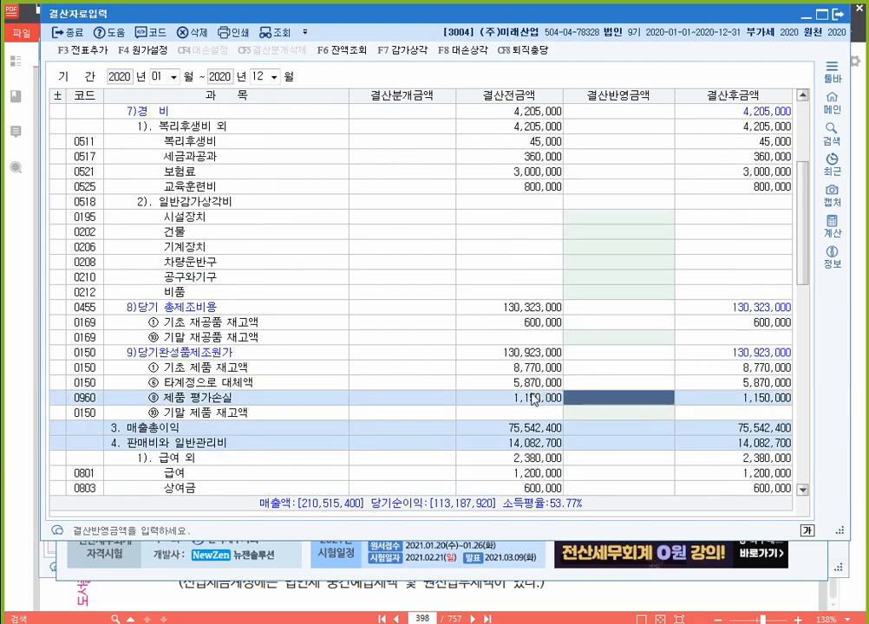
{"action": "scroll", "coordinate": [527, 400], "scroll_direction": "down", "scroll_amount": 1}
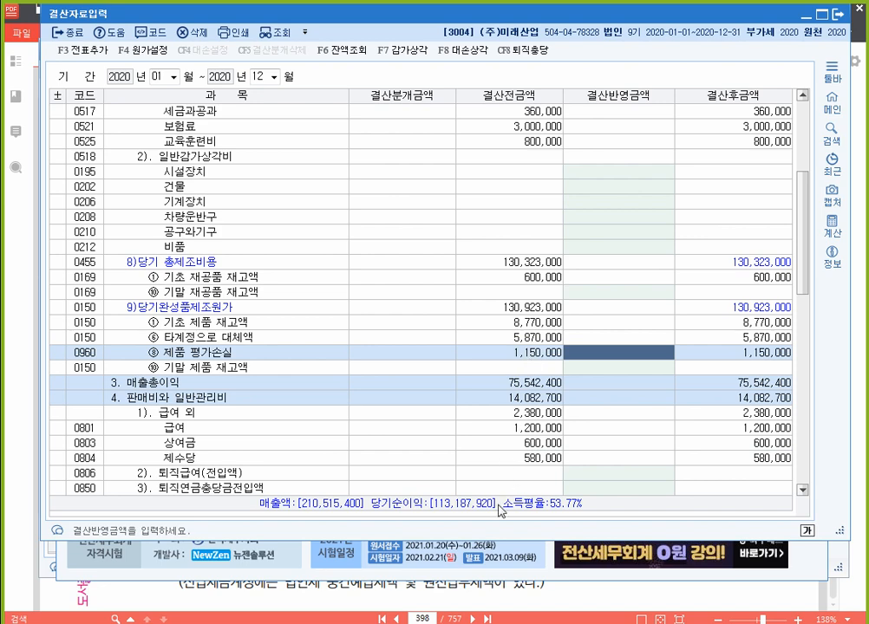
Return to 일반전표입력 and delete both lines of the 재고자산평가손실 / 재고자산평가충당금 voucher.
{"action": "key", "text": "alt+Tab"}
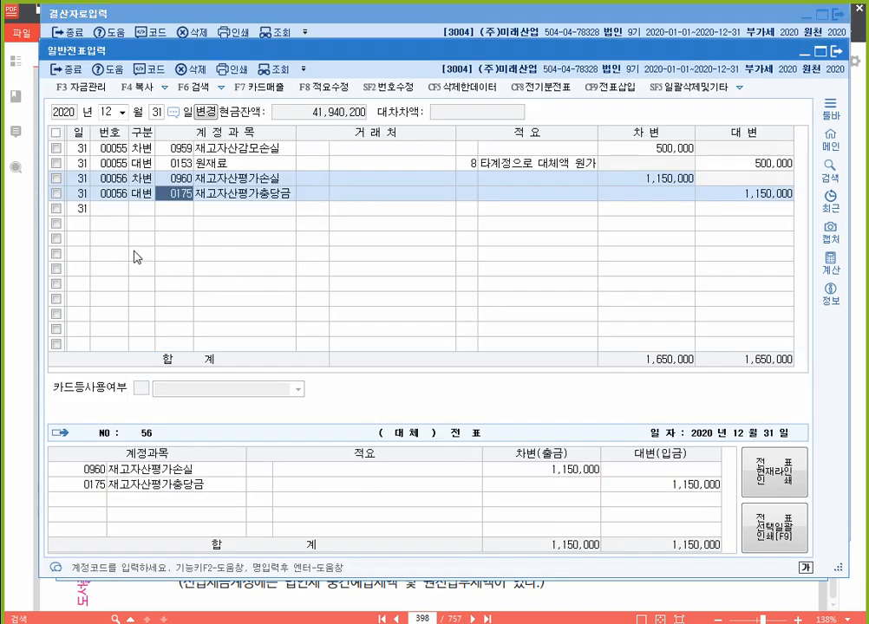
{"action": "left_click", "coordinate": [59, 178]}
{"action": "left_click", "coordinate": [193, 69]}
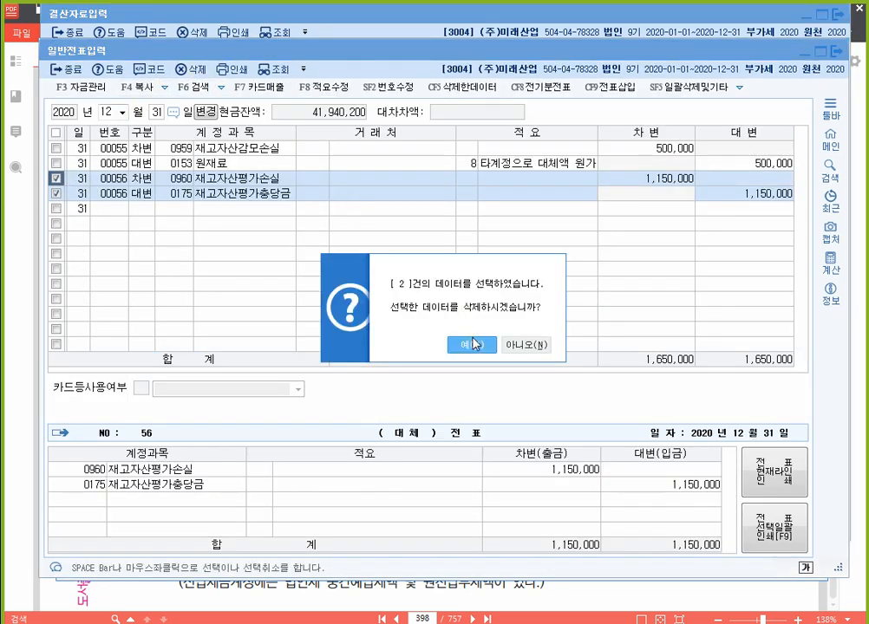
{"action": "left_click", "coordinate": [467, 344]}
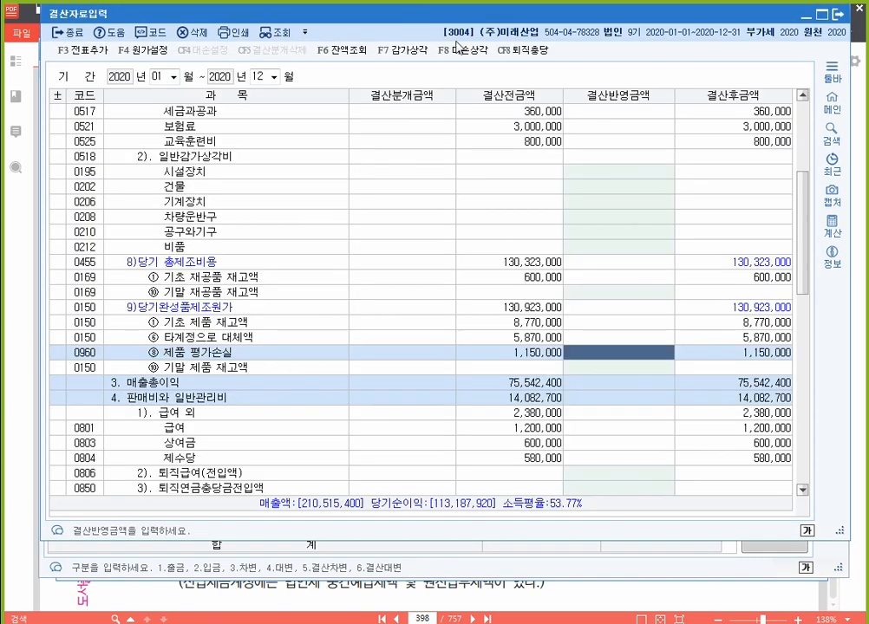
Reload 결산자료입력 through December 2020 and enter 1,150,000 as the 결산반영금액 for 0960 제품 평가손실.
{"action": "left_click", "coordinate": [327, 13]}
{"action": "left_click", "coordinate": [263, 78]}
{"action": "key", "text": "Return"}
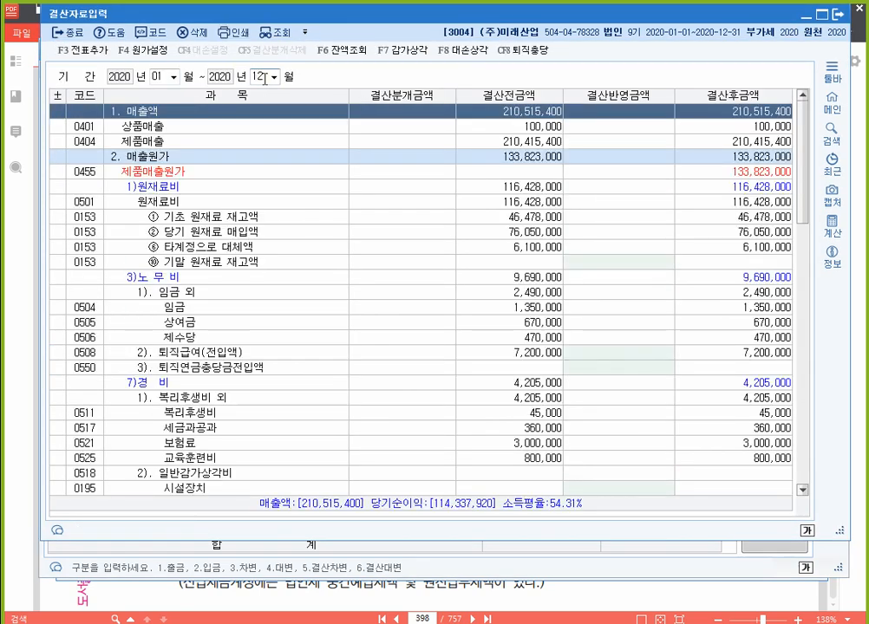
{"action": "scroll", "coordinate": [283, 262], "scroll_direction": "down", "scroll_amount": 4}
{"action": "scroll", "coordinate": [298, 278], "scroll_direction": "down", "scroll_amount": 3}
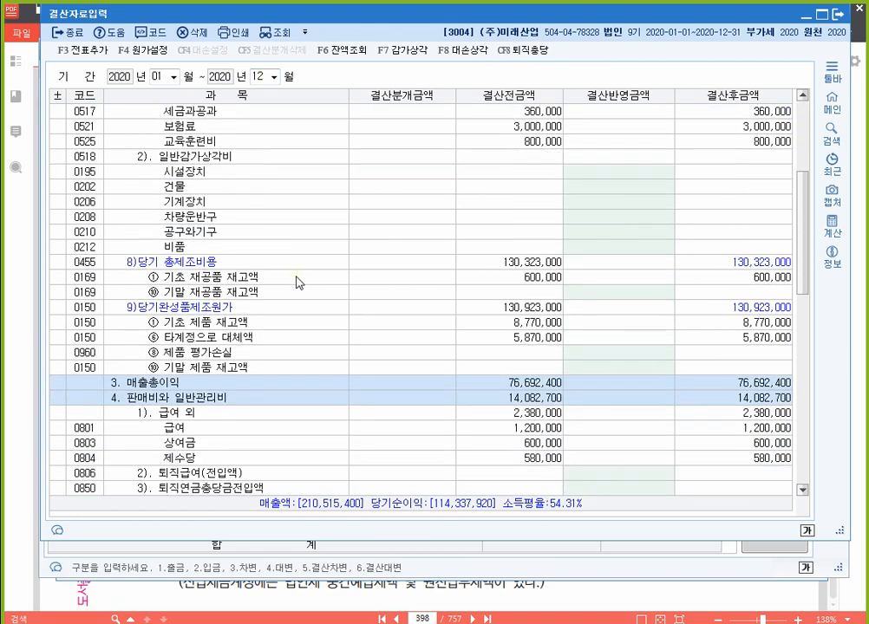
{"action": "left_click", "coordinate": [279, 358]}
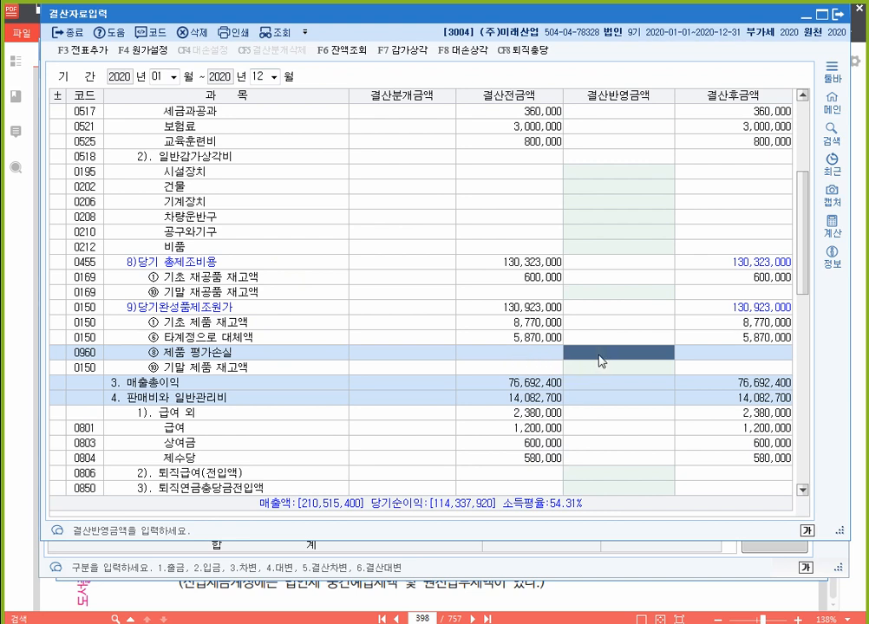
{"action": "type", "text": "1150000"}
{"action": "key", "text": "Return"}
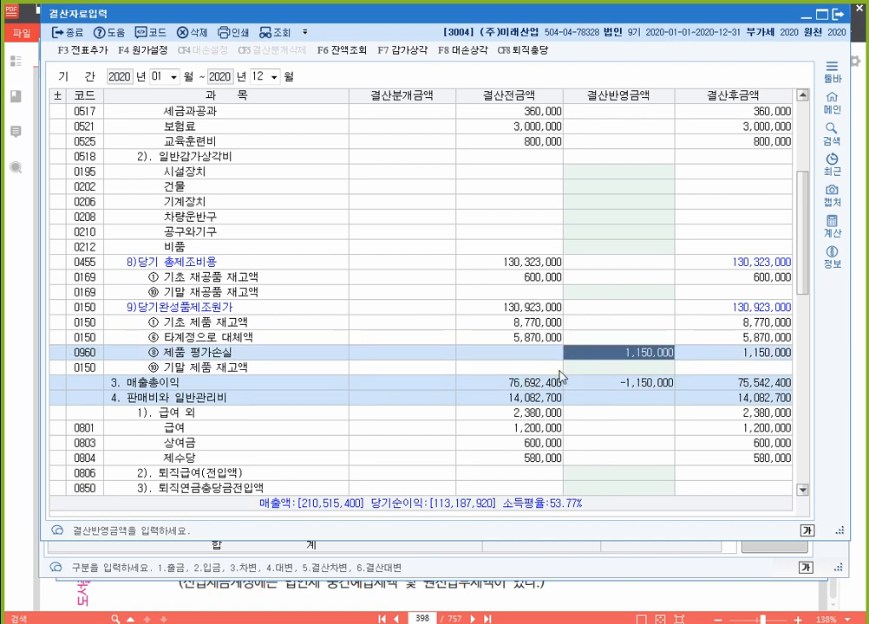
Add the automatic closing vouchers and review the 재고자산평가손실 and 재고자산평가충당금 lines among the December 31 entries in 일반전표입력.
{"action": "left_click", "coordinate": [82, 50]}
{"action": "left_click", "coordinate": [474, 300]}
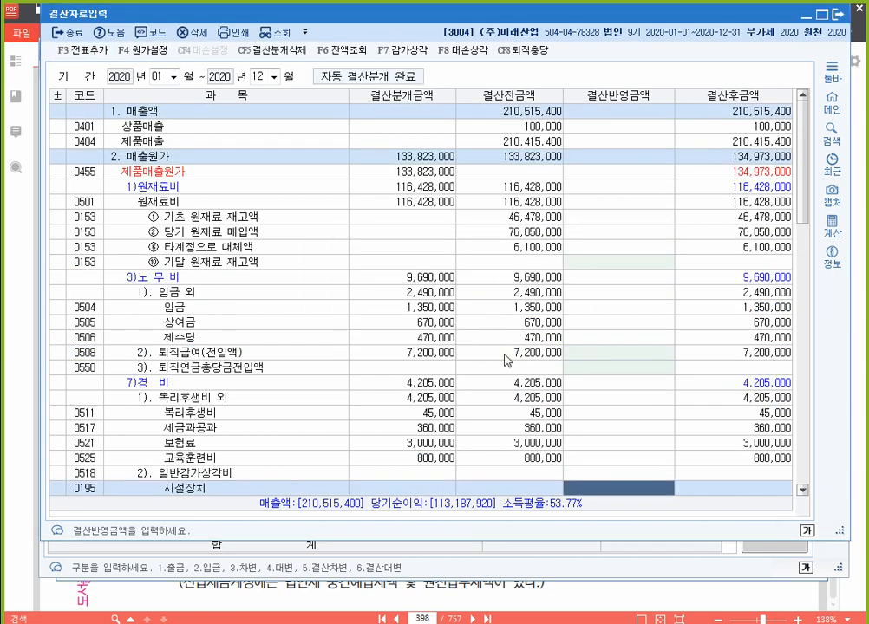
{"action": "key", "text": "Escape"}
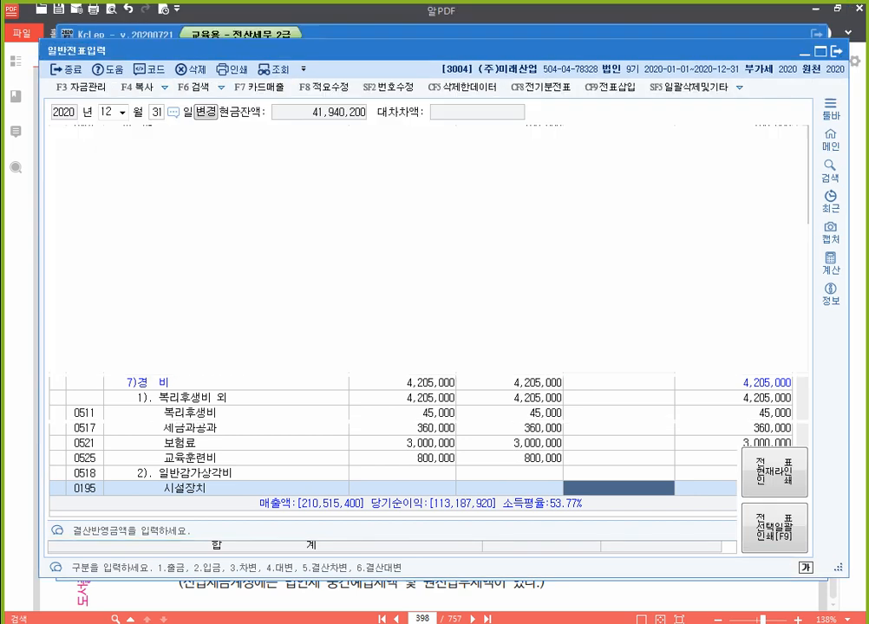
{"action": "left_click", "coordinate": [154, 114]}
{"action": "key", "text": "Return"}
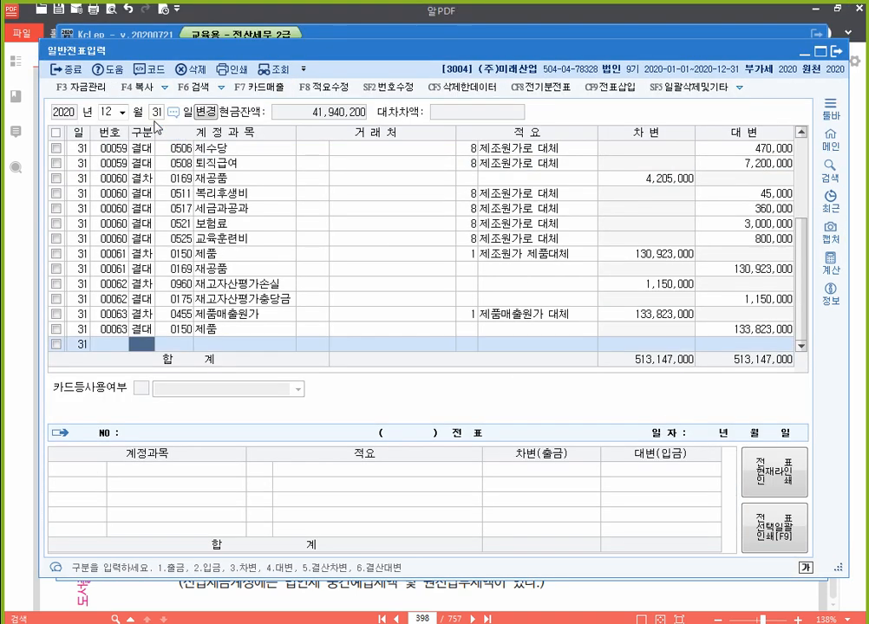
{"action": "left_click", "coordinate": [177, 292]}
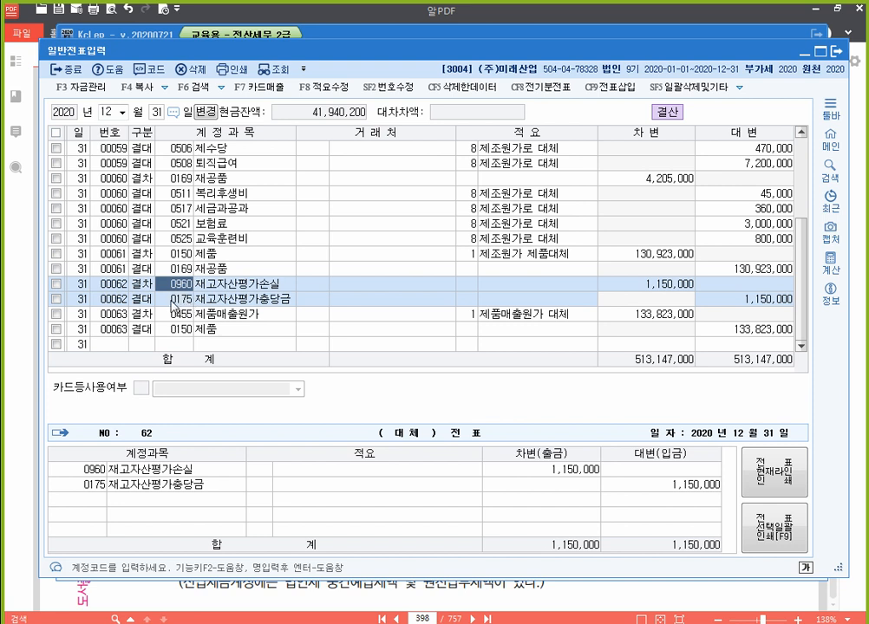
{"action": "left_click", "coordinate": [177, 298]}
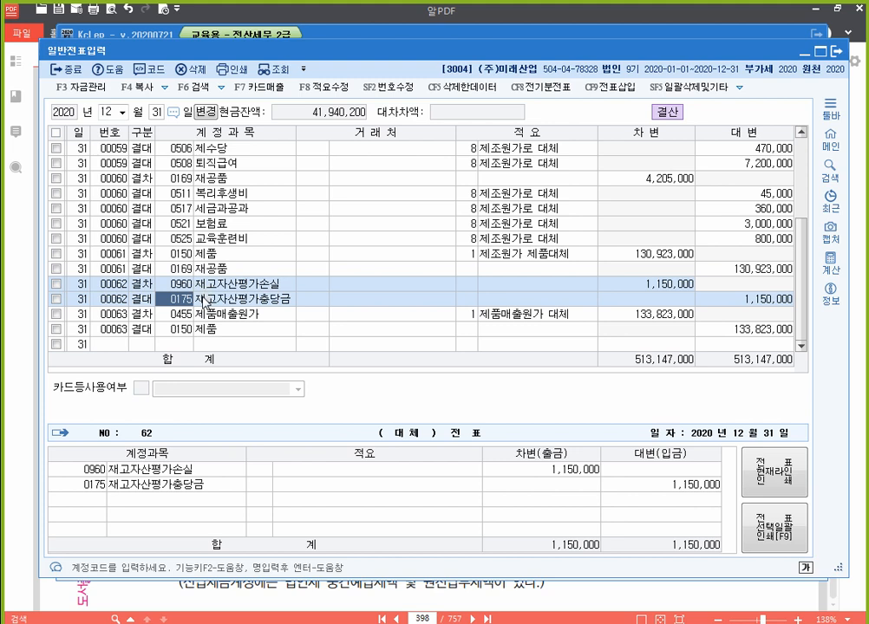
{"action": "key", "text": "Escape"}
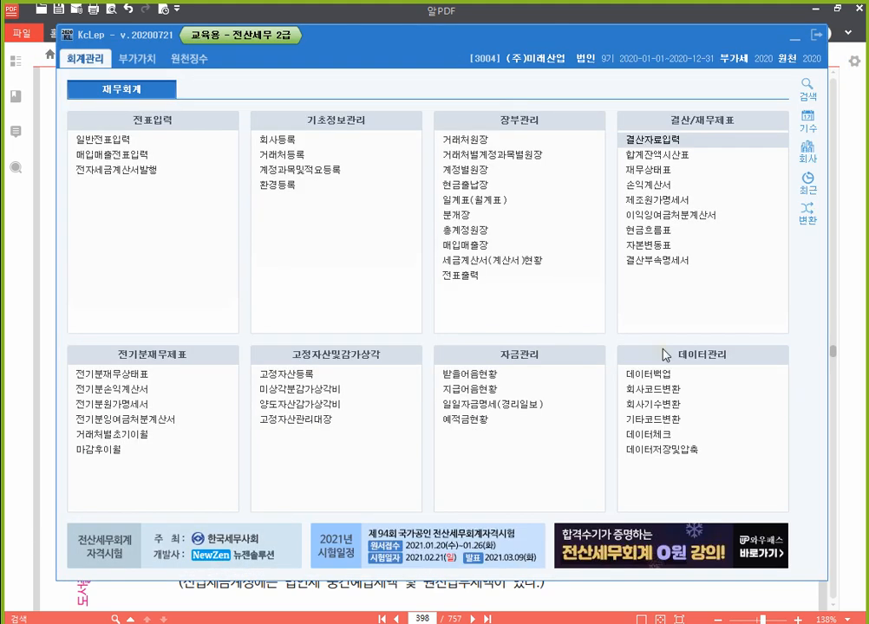
Reopen 결산자료입력, check the 제품 평가손실 closing amount, and delete the automatically generated closing entries.
{"action": "left_click", "coordinate": [653, 139]}
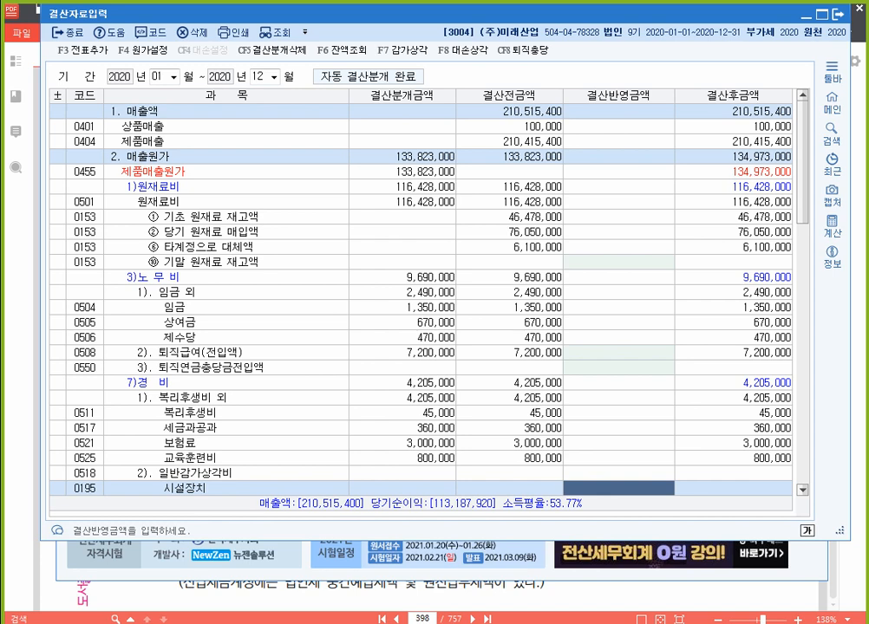
{"action": "left_click", "coordinate": [614, 385]}
{"action": "scroll", "coordinate": [617, 397], "scroll_direction": "down", "scroll_amount": 6}
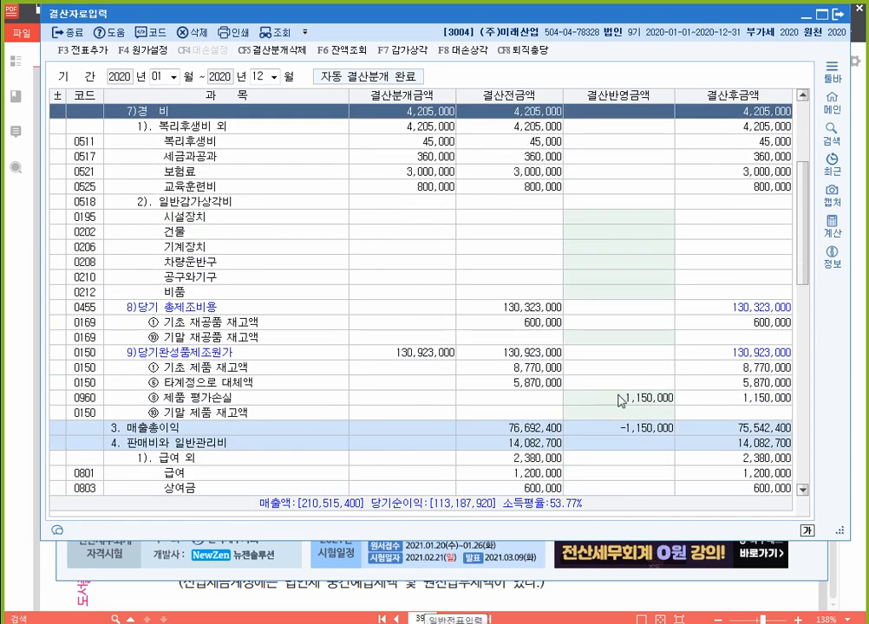
{"action": "left_click", "coordinate": [623, 399]}
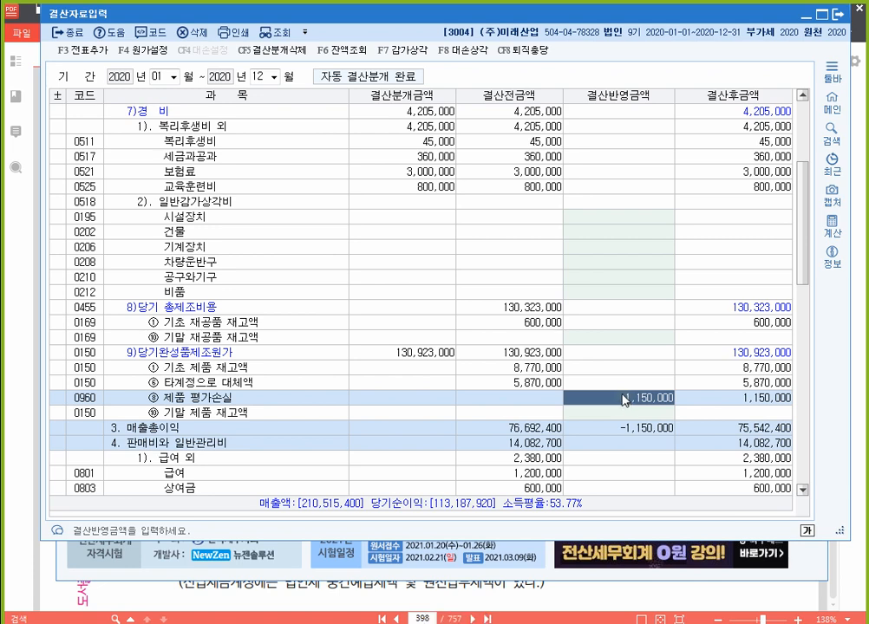
{"action": "scroll", "coordinate": [490, 314], "scroll_direction": "down", "scroll_amount": 2}
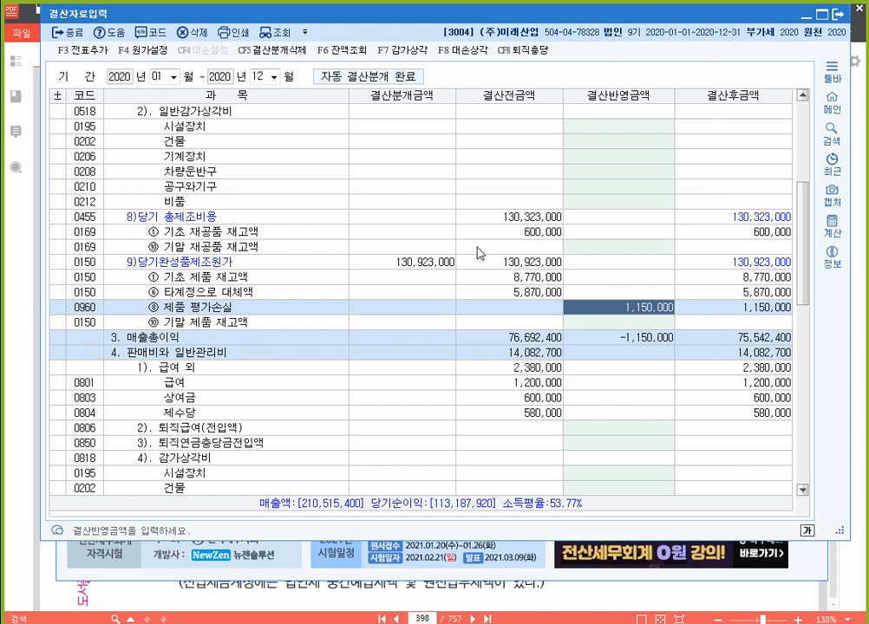
{"action": "left_click", "coordinate": [271, 50]}
{"action": "left_click", "coordinate": [483, 309]}
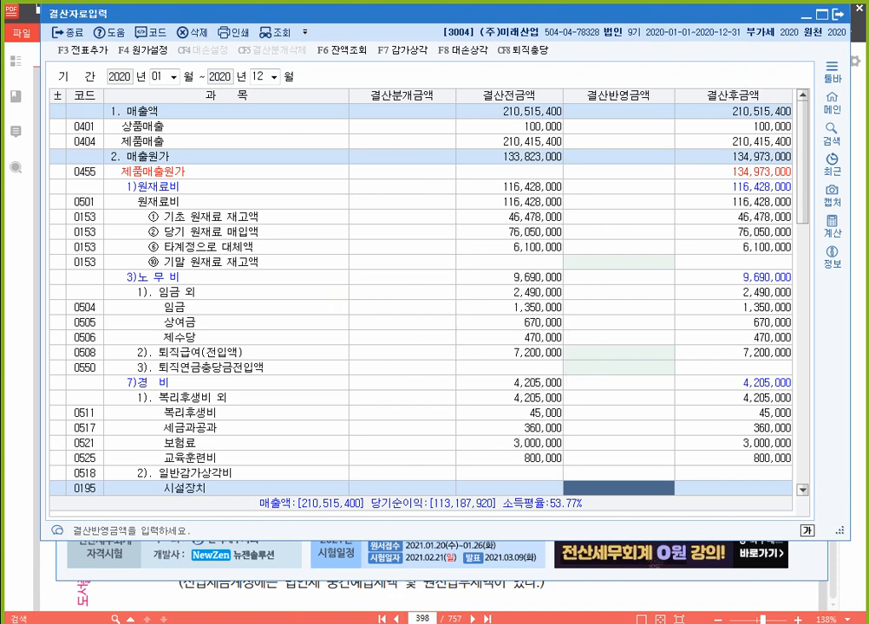
Return to 일반전표입력 and reload the December 31, 2020 entries.
{"action": "key", "text": "alt+Tab"}
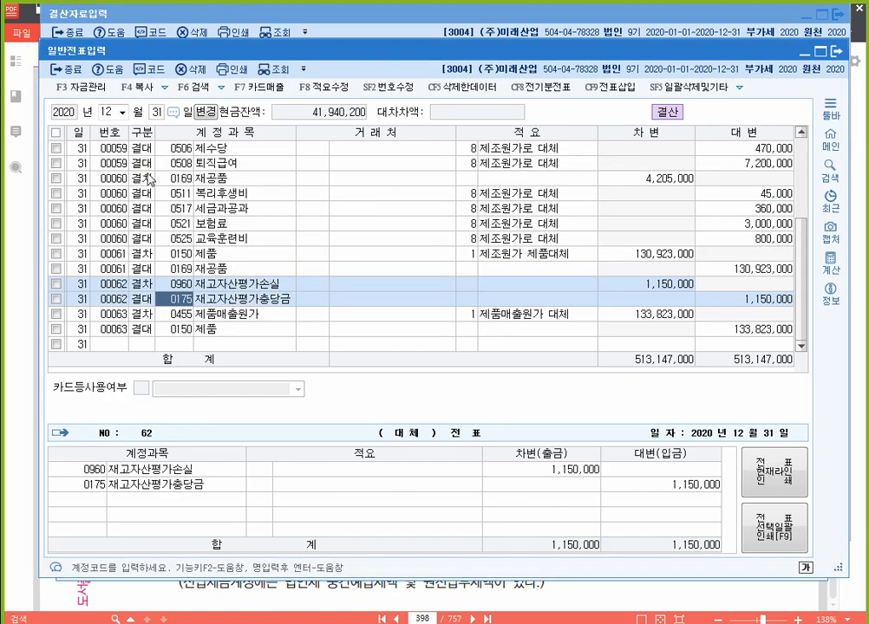
{"action": "left_click", "coordinate": [157, 114]}
{"action": "key", "text": "Return"}
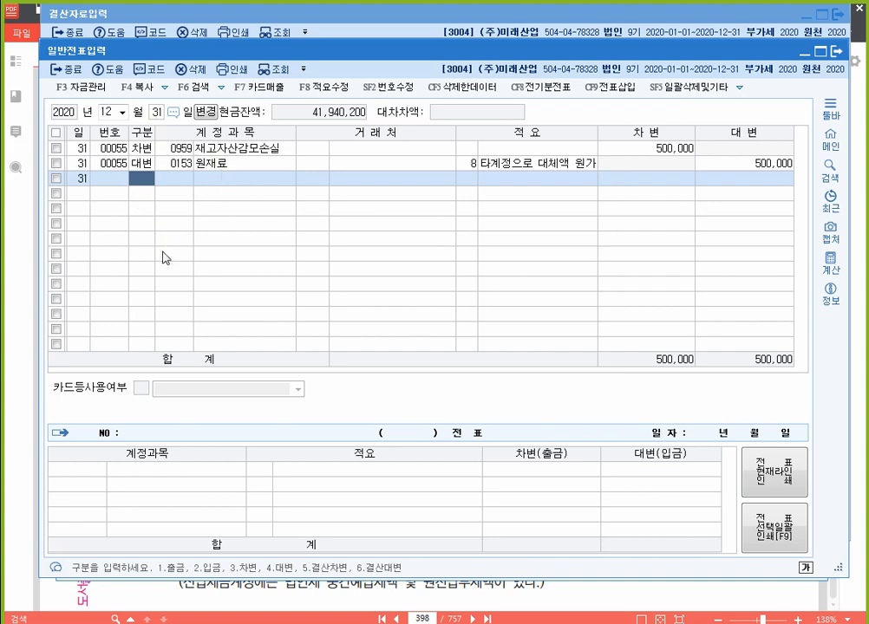
Switch to the textbook PDF, highlight 추가설정액 in item [3], and read through the remaining closing adjustments down to item [9].
{"action": "left_click", "coordinate": [14, 366]}
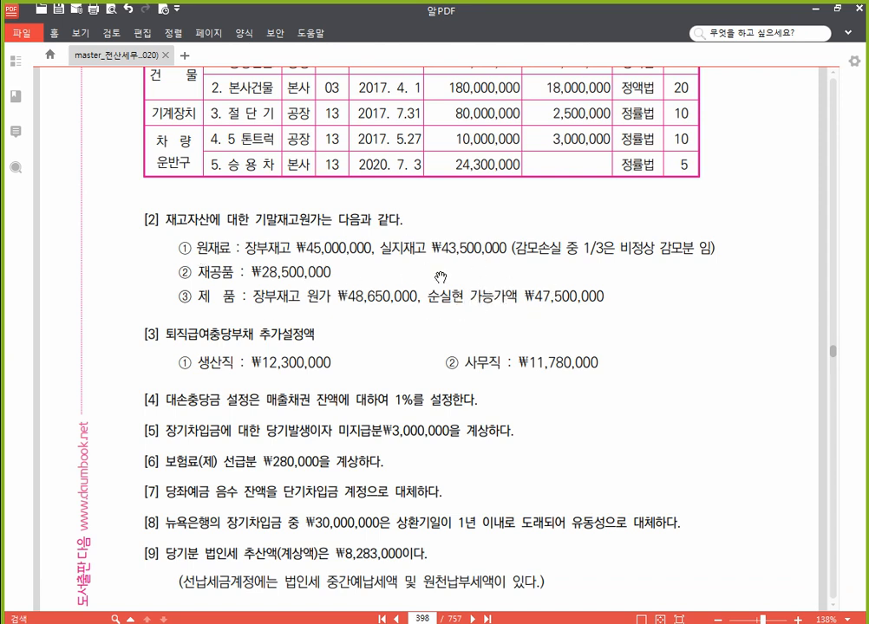
{"action": "scroll", "coordinate": [407, 260], "scroll_direction": "down", "scroll_amount": 3}
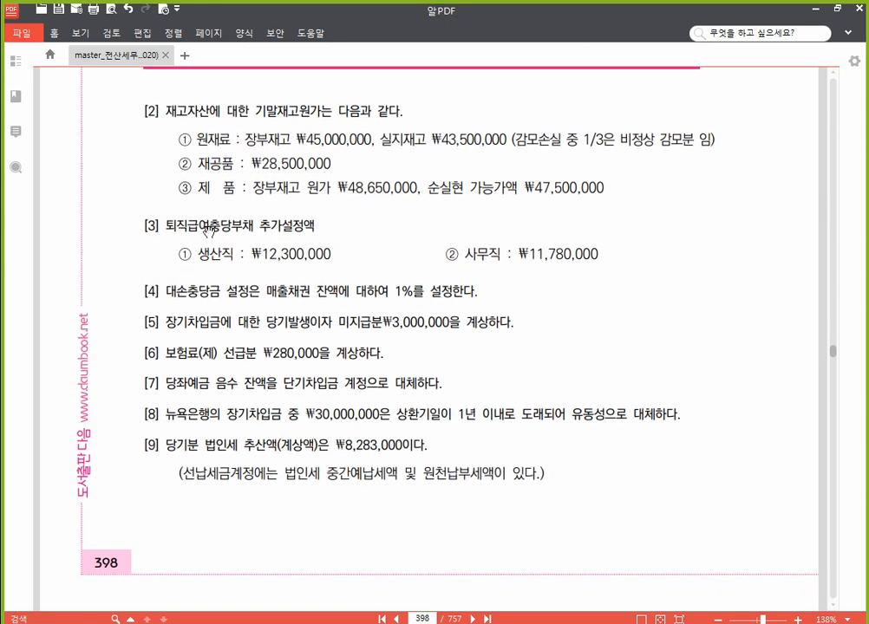
{"action": "left_click_drag", "start_coordinate": [258, 225], "coordinate": [317, 227]}
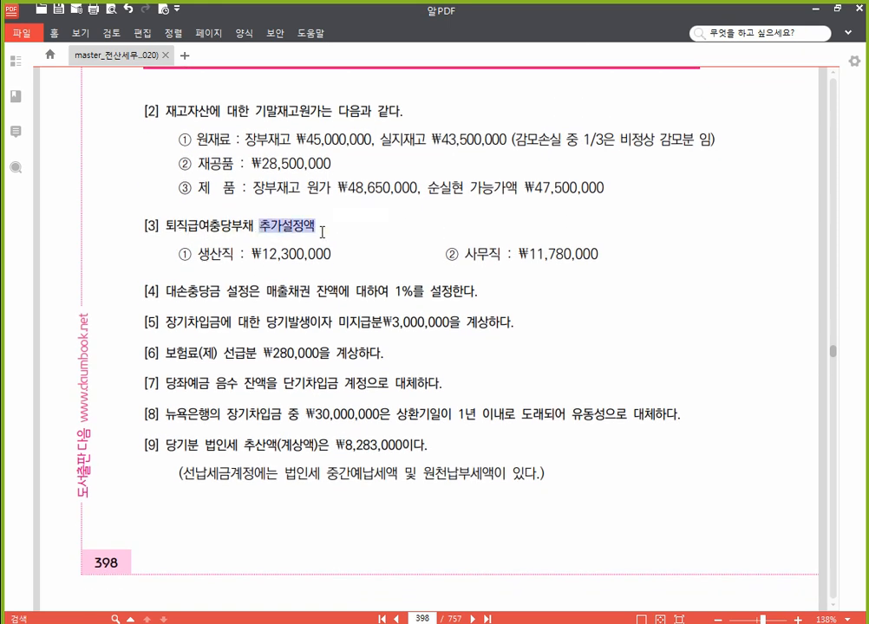
{"action": "left_click", "coordinate": [336, 211]}
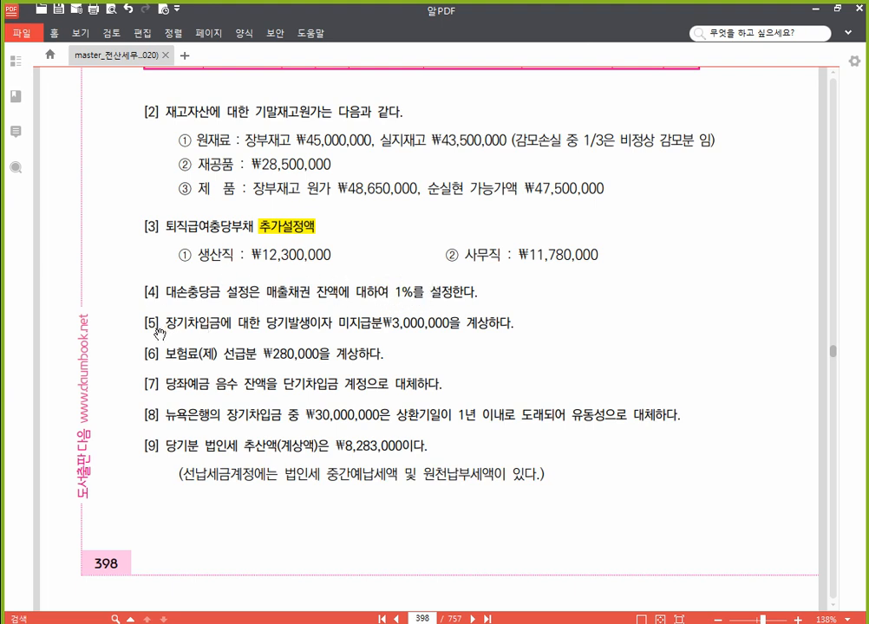
{"action": "left_click_drag", "start_coordinate": [136, 332], "coordinate": [162, 248]}
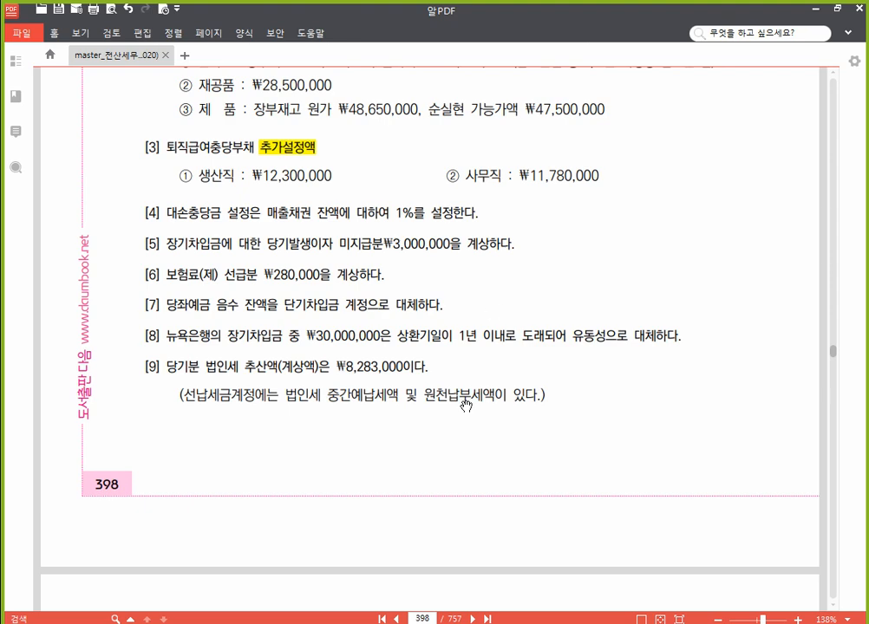
Close 결산자료입력 and enter a December 31 debit line in 일반전표입력 for 0951 이자비용 of 3,000,000.
{"action": "key", "text": "alt+Tab"}
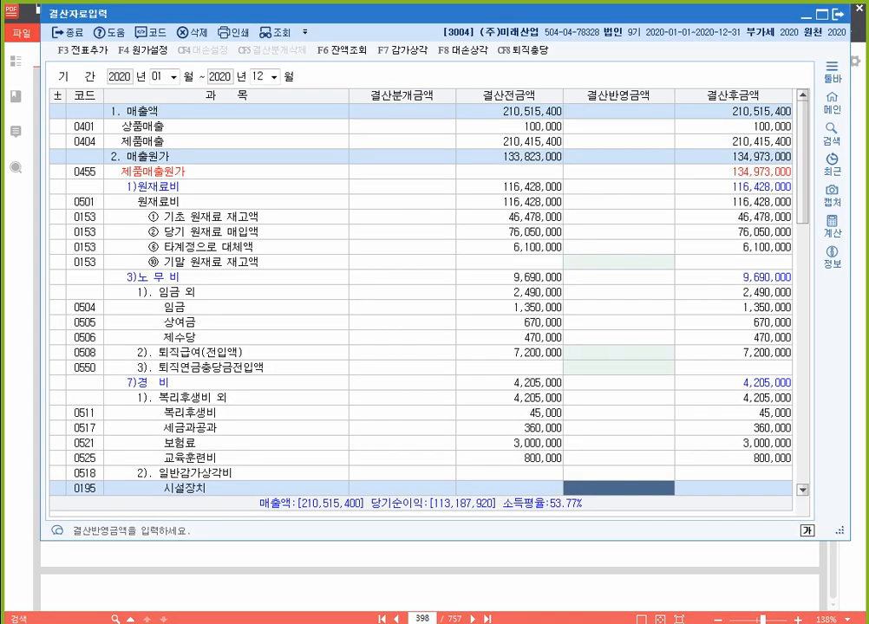
{"action": "left_click", "coordinate": [835, 17]}
{"action": "key", "text": "alt+Tab"}
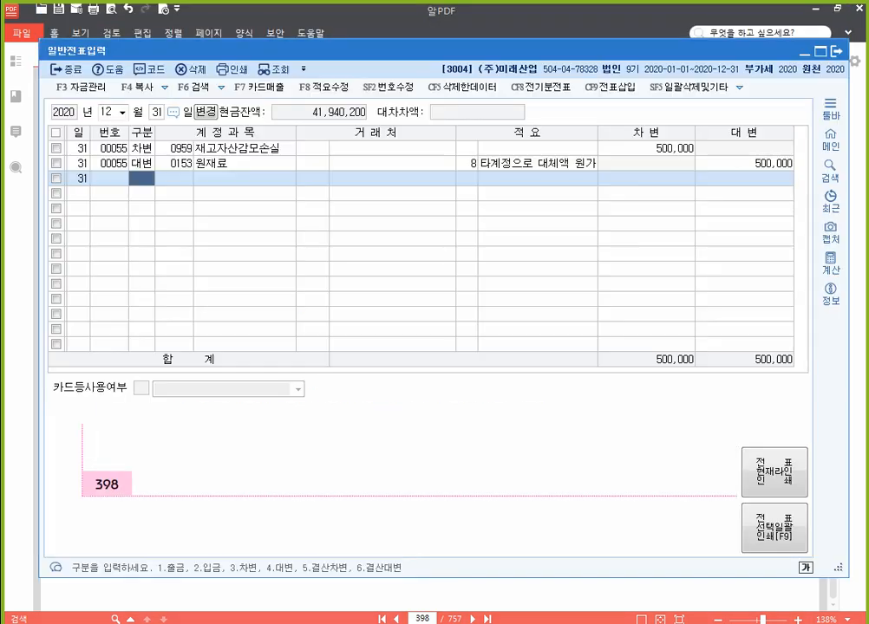
{"action": "type", "text": "3951"}
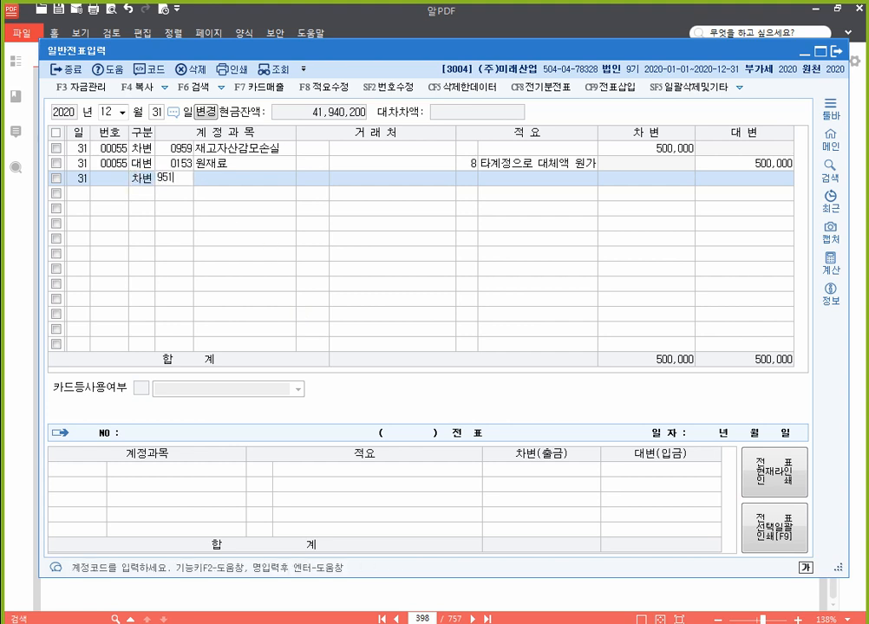
{"action": "key", "text": "Return"}
{"action": "key", "text": "Return"}
{"action": "key", "text": "Return"}
{"action": "key", "text": "Return"}
{"action": "key", "text": "Return"}
{"action": "type", "text": "3000000"}
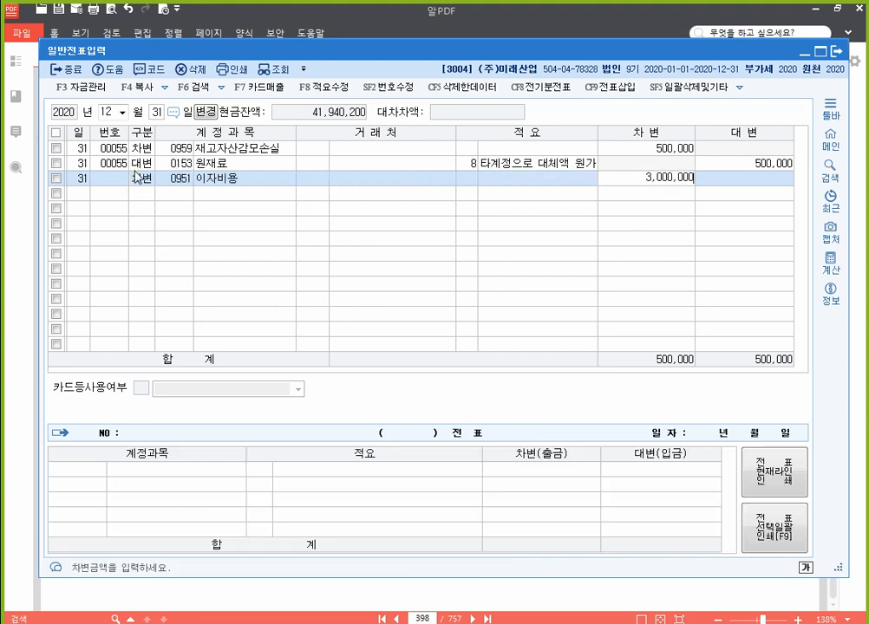
{"action": "key", "text": "Return"}
Complete the accrued interest voucher with a 3,000,000 credit to 0262 미지급비용 and review both of its lines.
{"action": "type", "text": "4"}
{"action": "key", "text": "Return"}
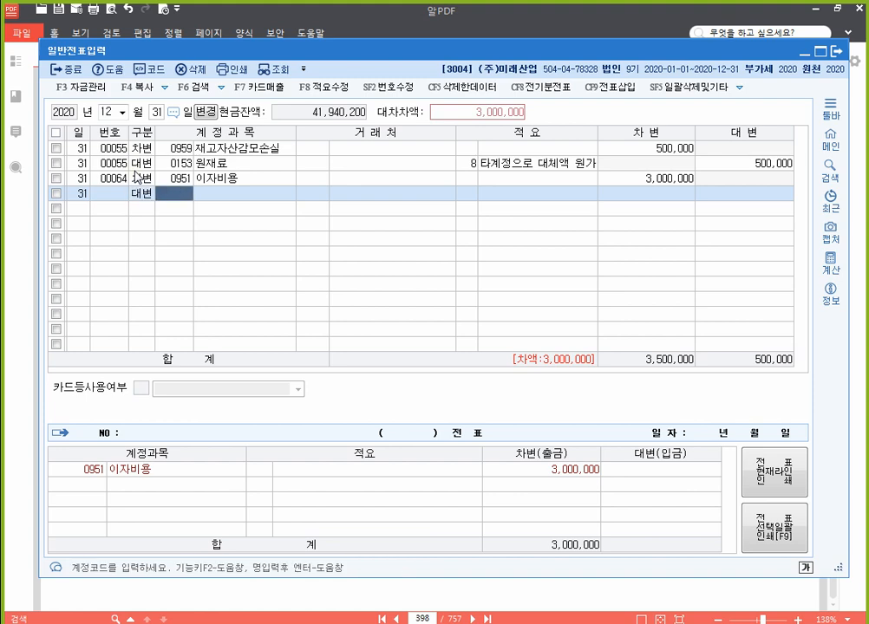
{"action": "type", "text": "미지"}
{"action": "key", "text": "Return"}
{"action": "key", "text": "Down"}
{"action": "key", "text": "Down"}
{"action": "key", "text": "Return"}
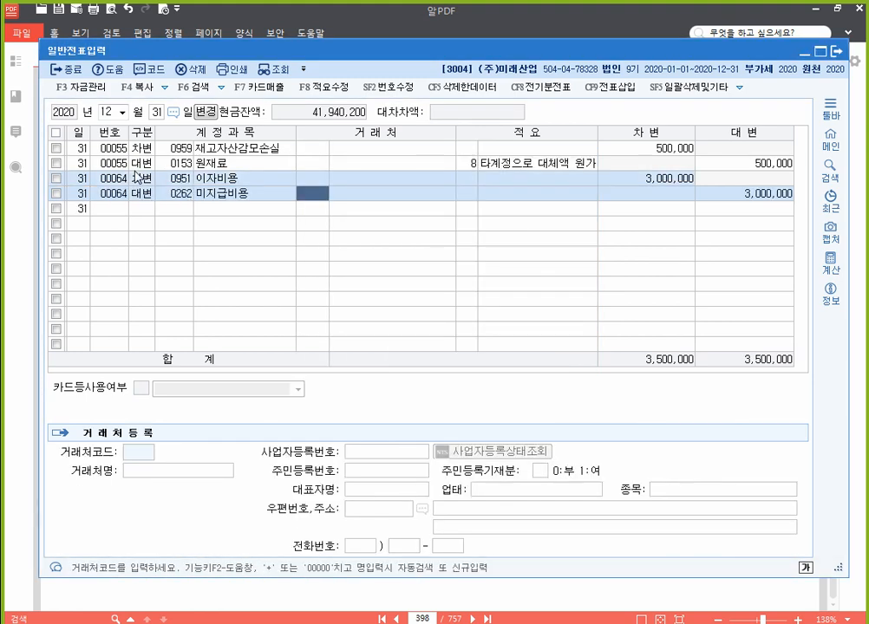
{"action": "key", "text": "Return"}
{"action": "key", "text": "Return"}
{"action": "key", "text": "Return"}
{"action": "key", "text": "Return"}
{"action": "key", "text": "Return"}
{"action": "key", "text": "Up"}
{"action": "key", "text": "Up"}
{"action": "key", "text": "Right"}
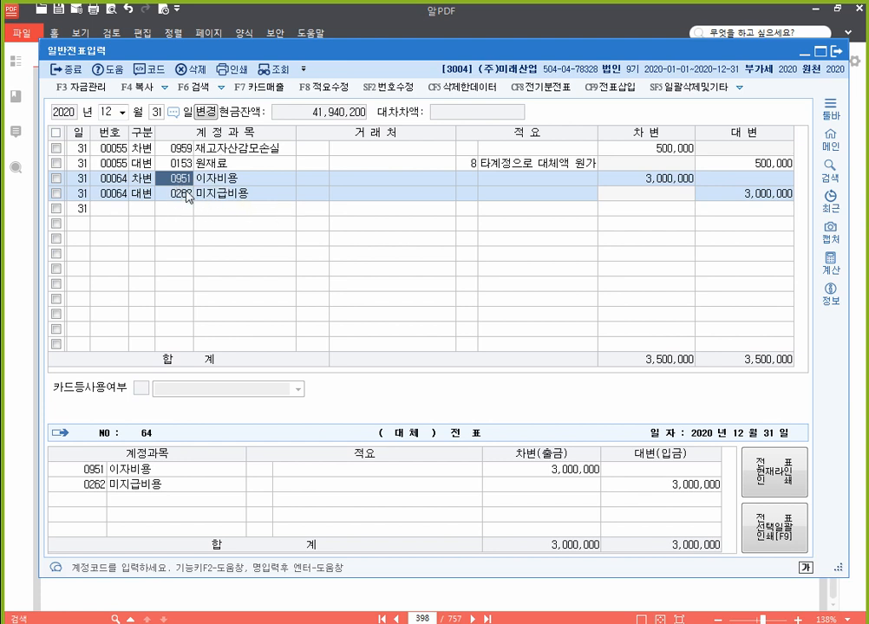
{"action": "left_click", "coordinate": [711, 169]}
{"action": "left_click", "coordinate": [646, 180]}
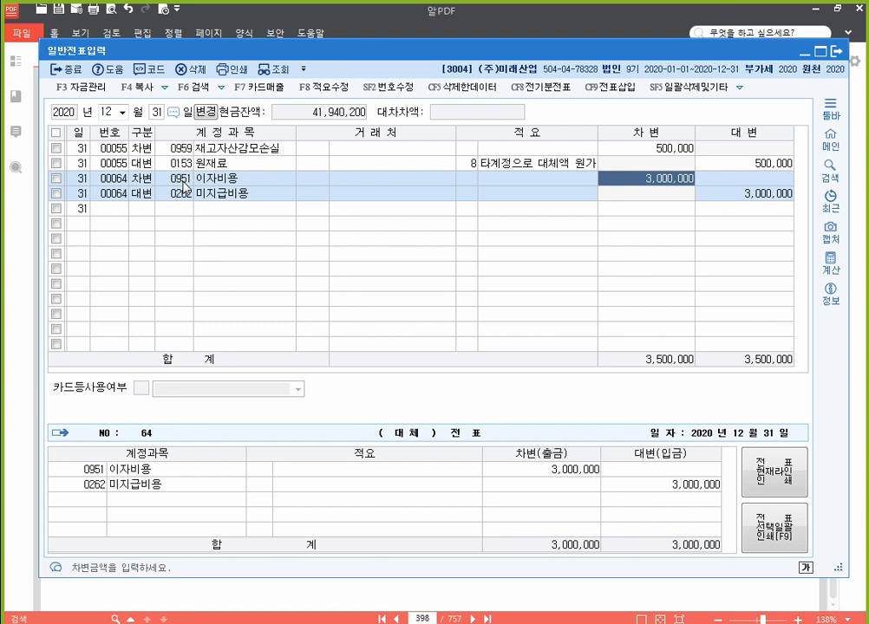
Read item [6] on the prepaid portion of 보험료(제) in the textbook PDF and return to 일반전표입력.
{"action": "left_click", "coordinate": [589, 599]}
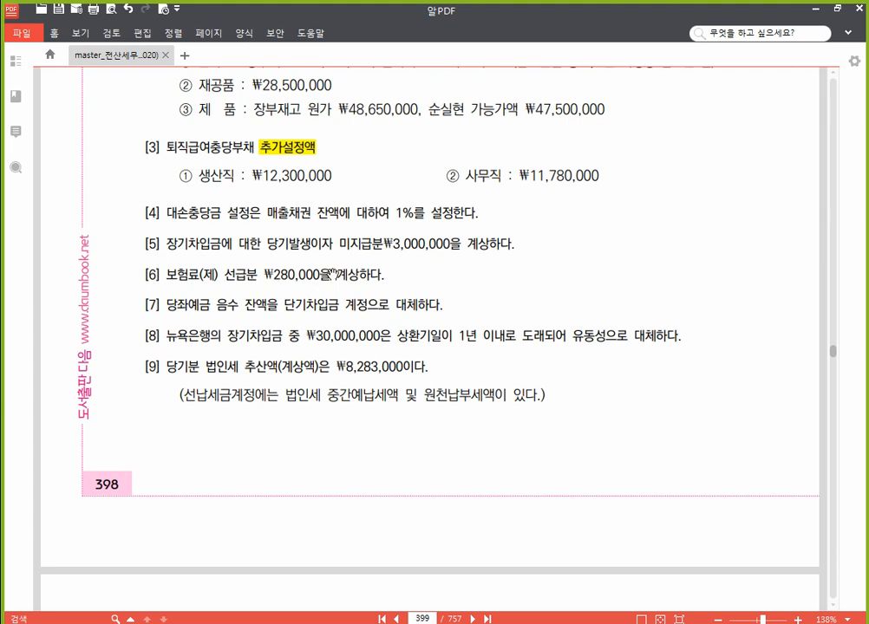
{"action": "scroll", "coordinate": [576, 289], "scroll_direction": "down", "scroll_amount": 1}
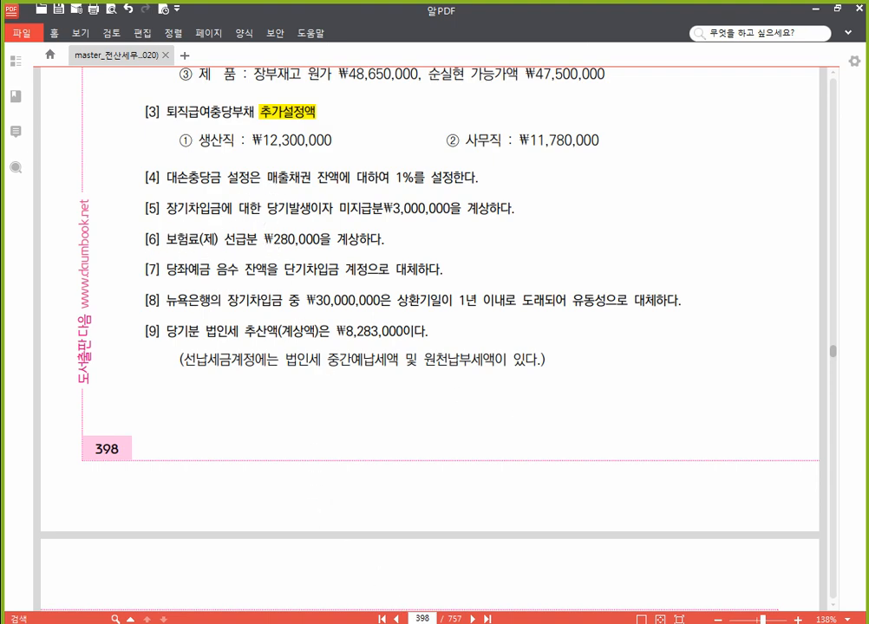
{"action": "left_click", "coordinate": [424, 623]}
{"action": "left_click", "coordinate": [425, 623]}
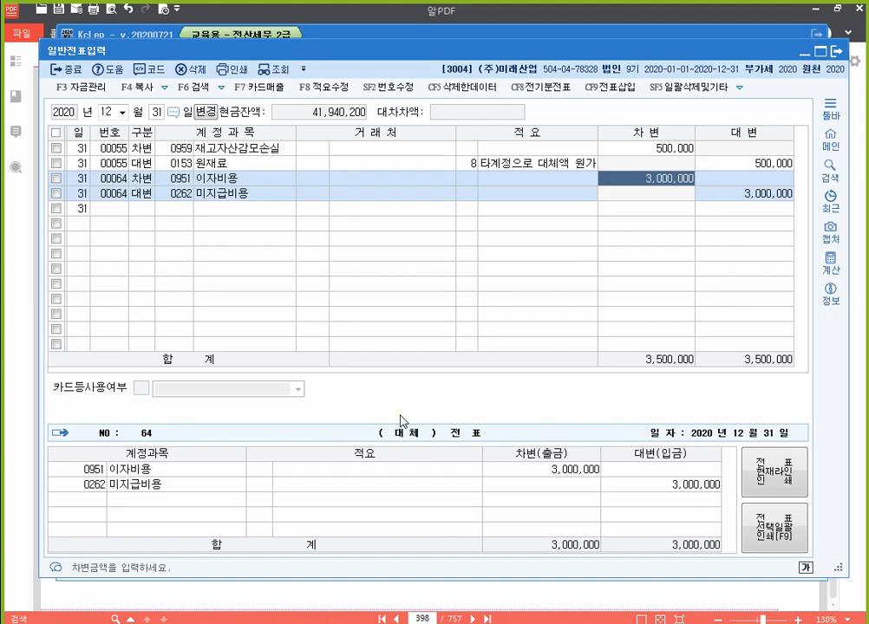
Enter a December 31 credit line for 0521 보험료 of 280,000.
{"action": "left_click", "coordinate": [147, 210]}
{"action": "type", "text": "4"}
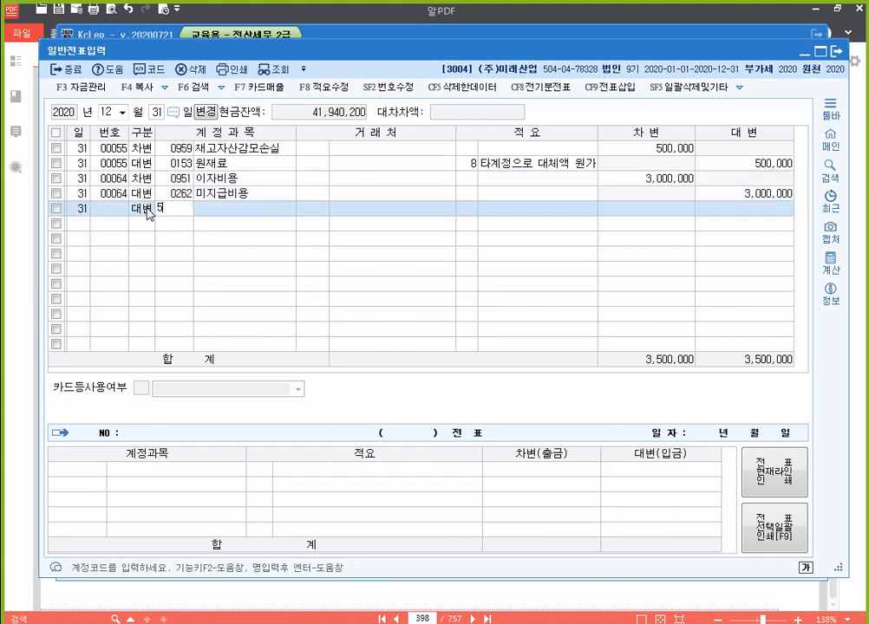
{"action": "key", "text": "Return"}
{"action": "type", "text": "0521"}
{"action": "key", "text": "Return"}
{"action": "key", "text": "Return"}
{"action": "key", "text": "Return"}
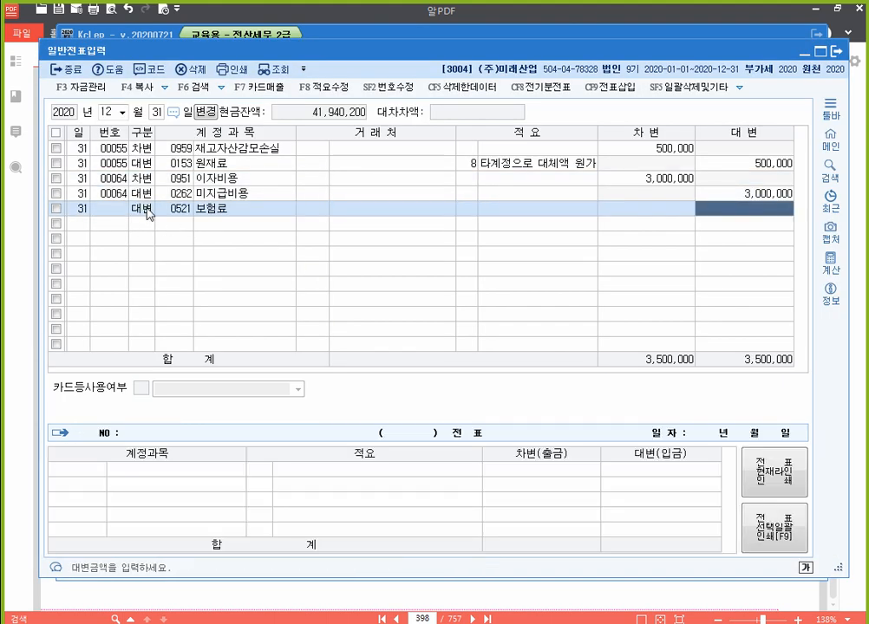
{"action": "type", "text": "2800000"}
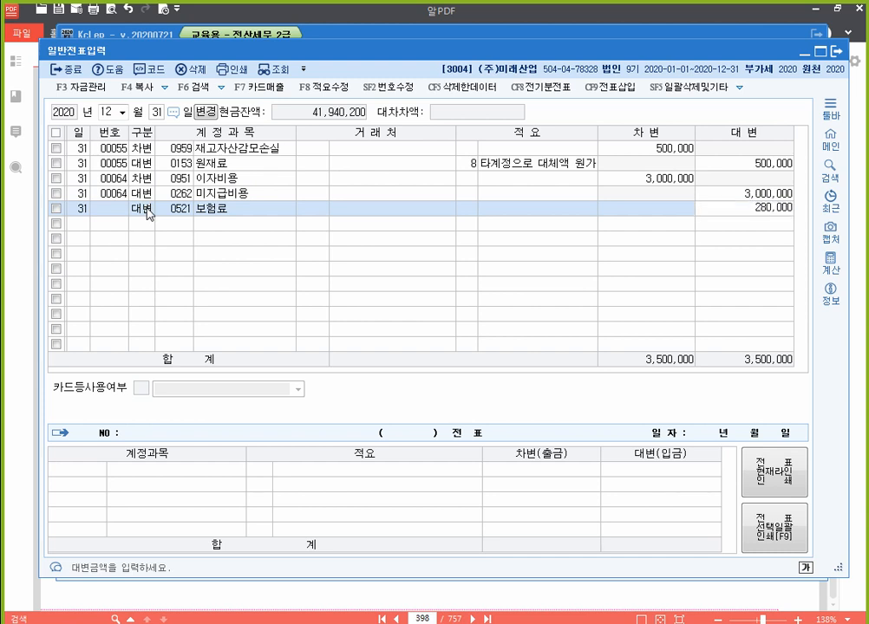
{"action": "key", "text": "Return"}
Complete the prepaid insurance voucher with a 280,000 debit to 0133 선급비용 and review both of its lines.
{"action": "type", "text": "3"}
{"action": "key", "text": "Return"}
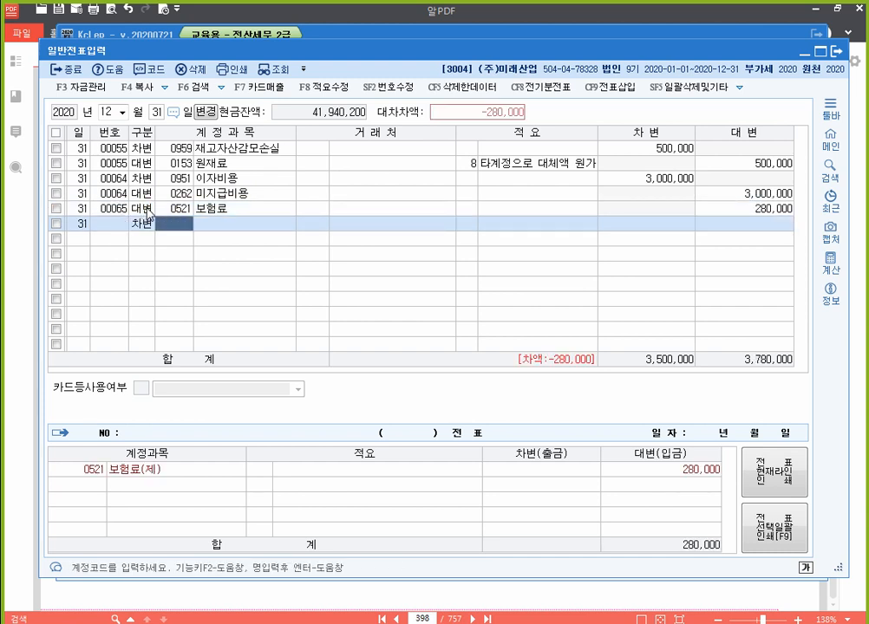
{"action": "type", "text": "133"}
{"action": "key", "text": "Return"}
{"action": "key", "text": "Return"}
{"action": "key", "text": "Return"}
{"action": "key", "text": "Return"}
{"action": "key", "text": "Return"}
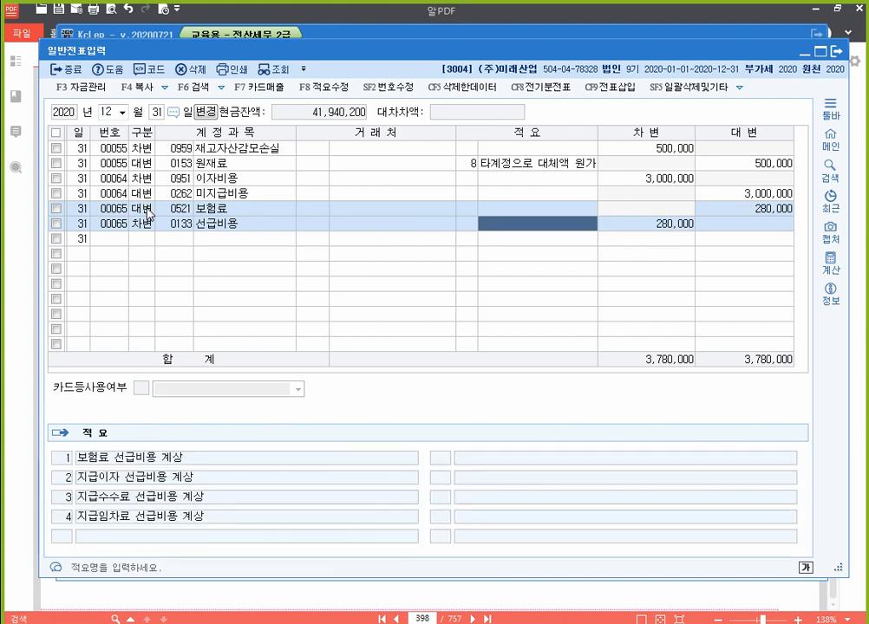
{"action": "key", "text": "Up"}
{"action": "key", "text": "Down"}
{"action": "key", "text": "Left"}
{"action": "key", "text": "Left"}
{"action": "key", "text": "Left"}
{"action": "key", "text": "Left"}
{"action": "key", "text": "Left"}
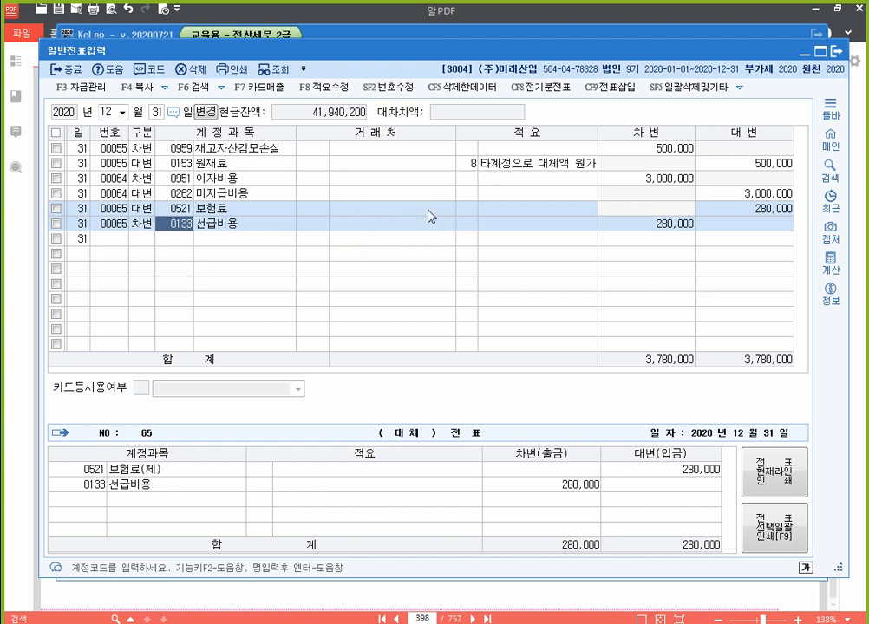
Read item [7] in the textbook, then check the 당좌예금 balance as of December 31, 2020 in 합계잔액시산표 and close it.
{"action": "left_click", "coordinate": [451, 14]}
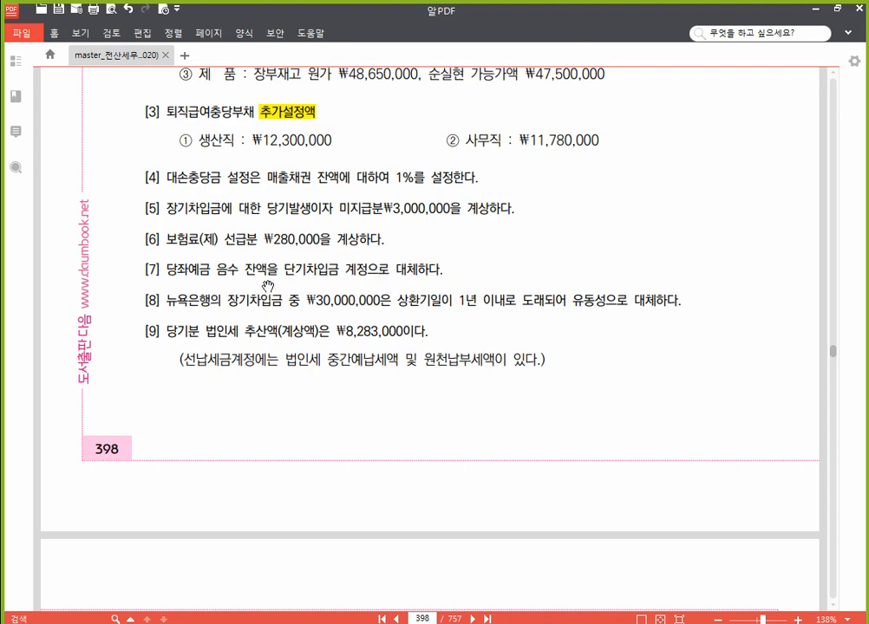
{"action": "left_click", "coordinate": [386, 622]}
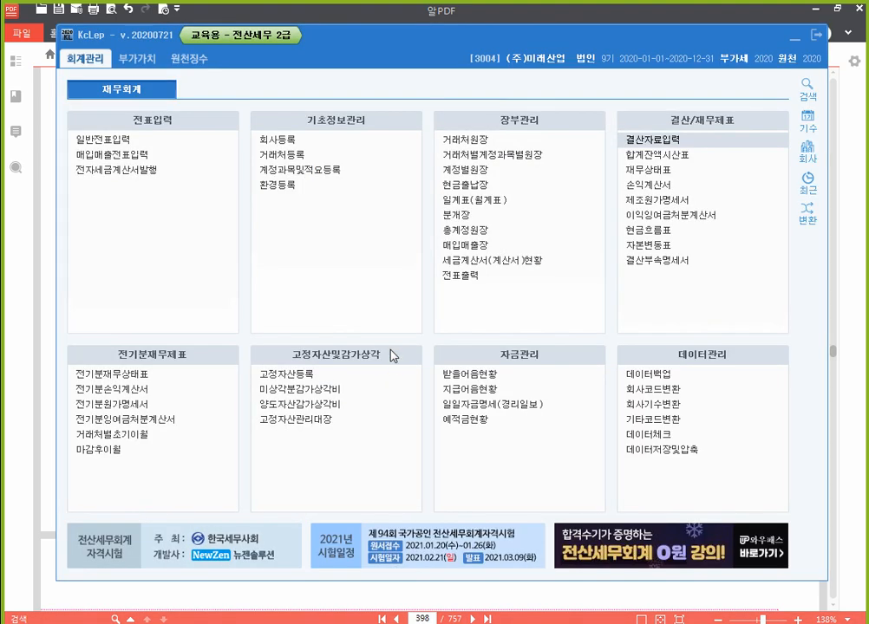
{"action": "left_click", "coordinate": [682, 157]}
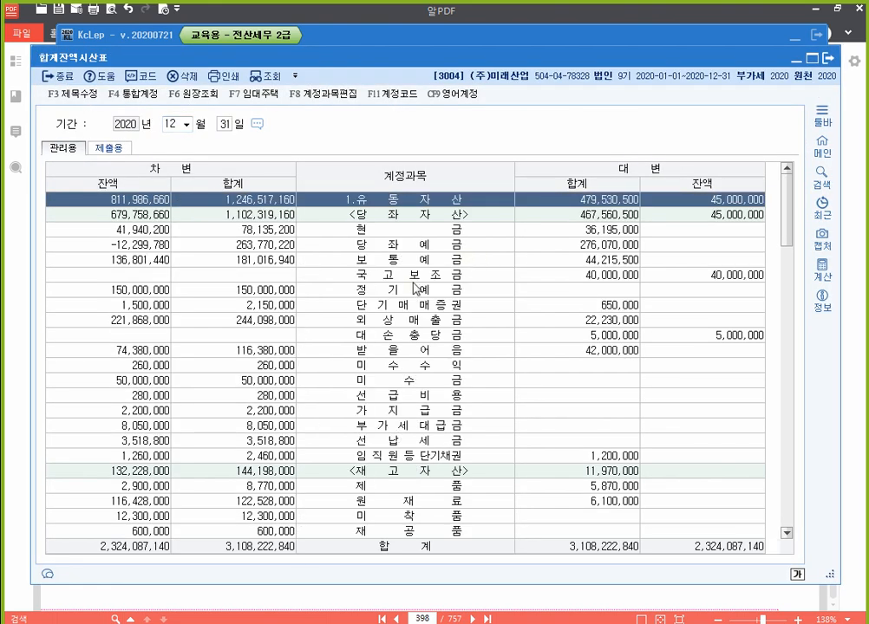
{"action": "left_click", "coordinate": [388, 245]}
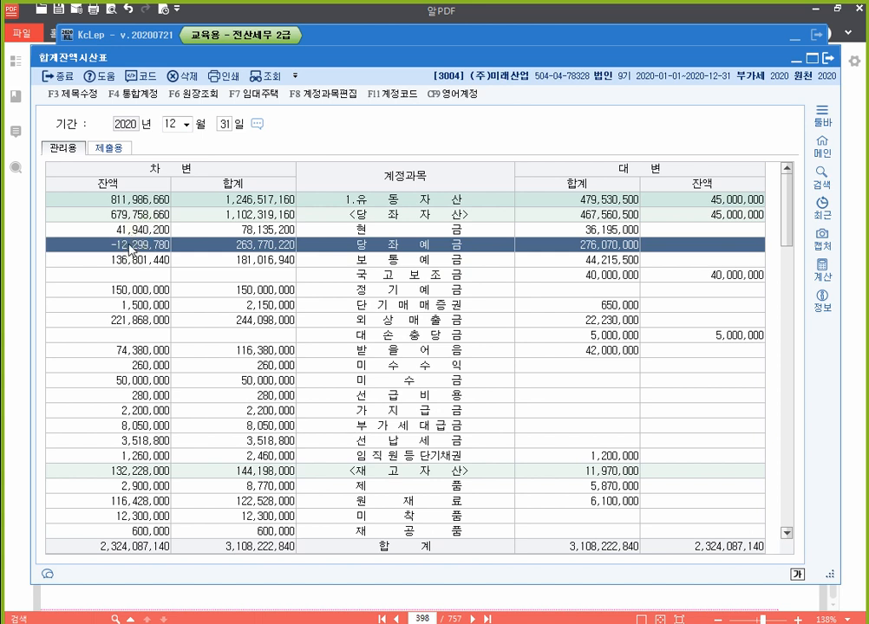
{"action": "key", "text": "ctrl"}
{"action": "key", "text": "ctrl"}
{"action": "key", "text": "ctrl"}
{"action": "key", "text": "ctrl"}
{"action": "key", "text": "ctrl"}
{"action": "key", "text": "ctrl"}
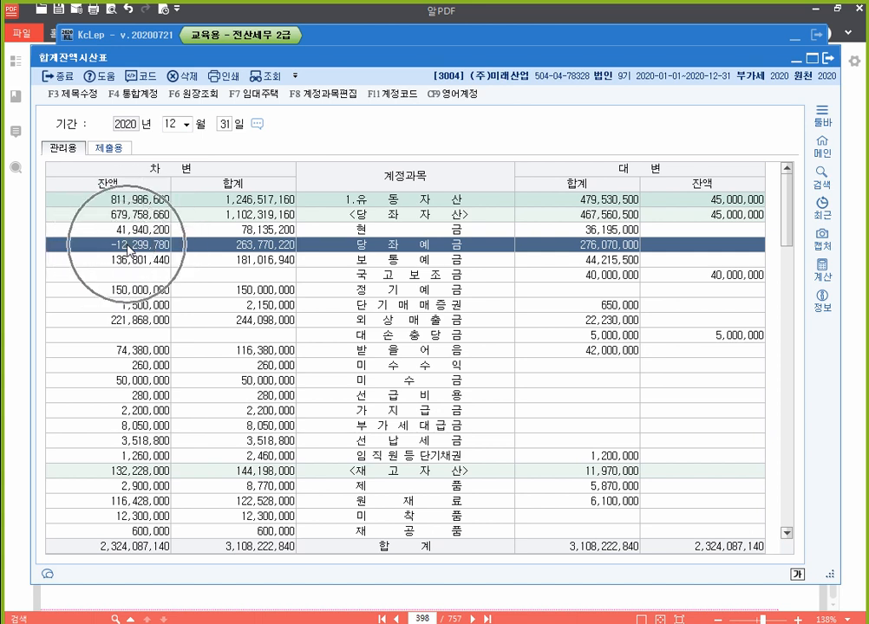
{"action": "key", "text": "ctrl"}
{"action": "key", "text": "ctrl"}
{"action": "key", "text": "ctrl"}
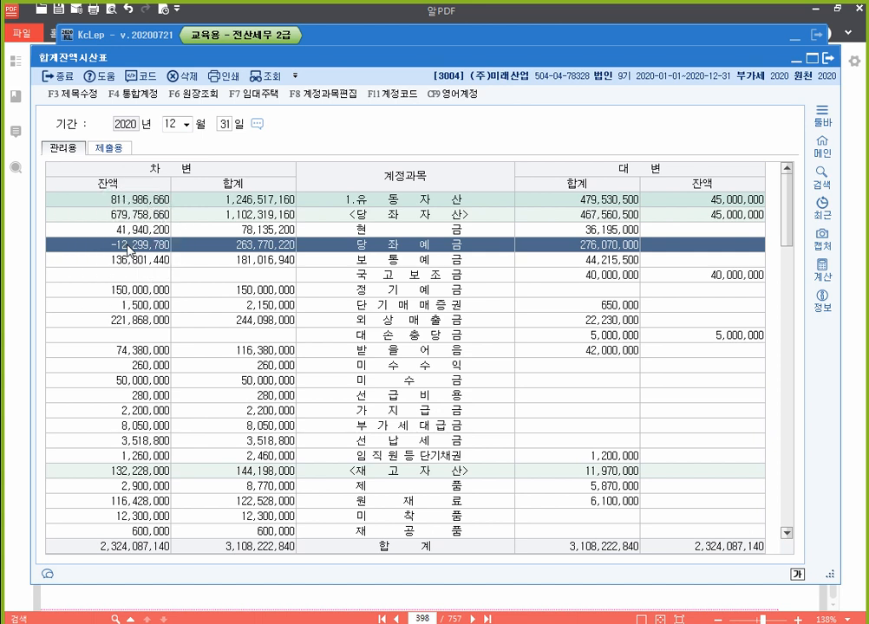
{"action": "key", "text": "ctrl"}
{"action": "key", "text": "ctrl"}
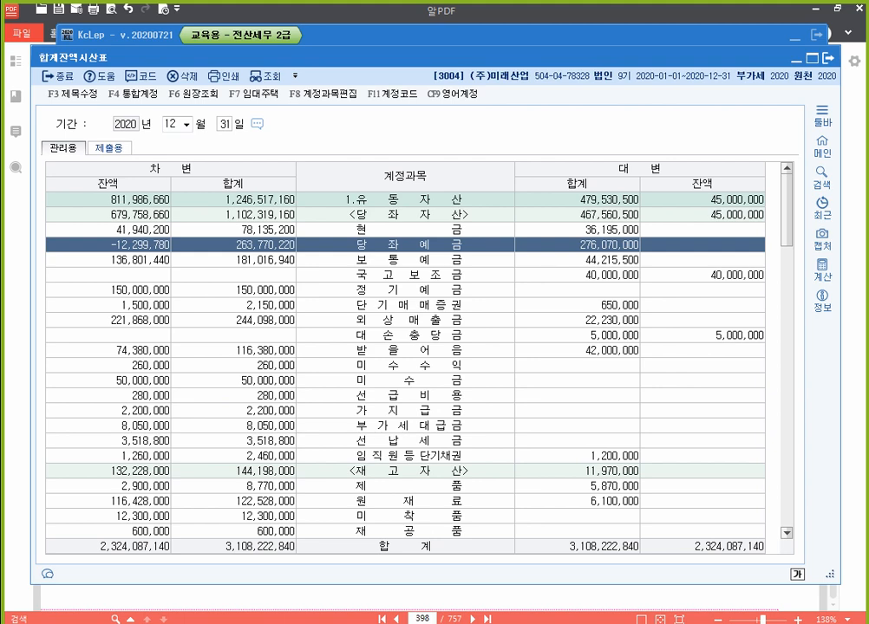
{"action": "key", "text": "Escape"}
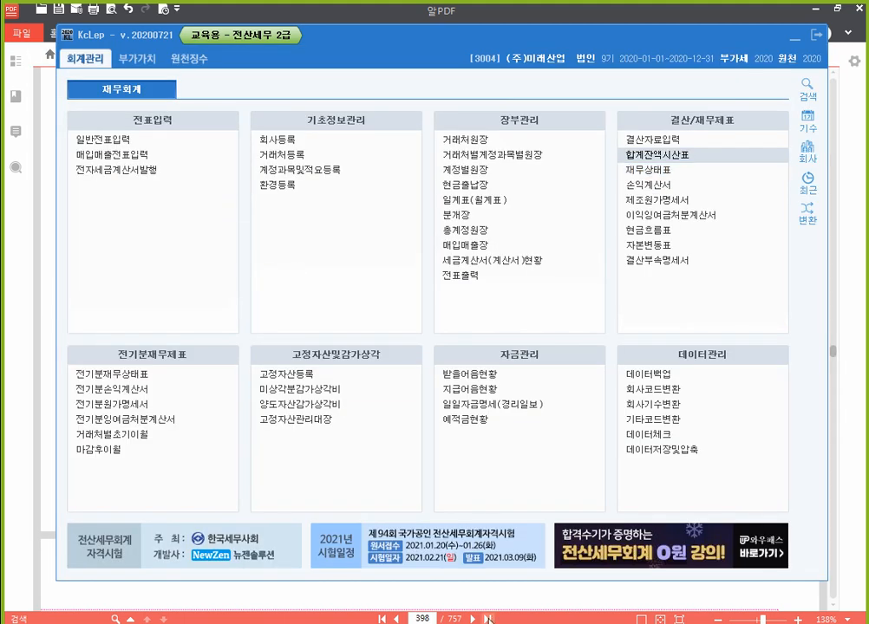
Enter a December 31 debit line for 0102 당좌예금 of 12,299,780 in 일반전표입력.
{"action": "left_click", "coordinate": [488, 621]}
{"action": "left_click", "coordinate": [144, 240]}
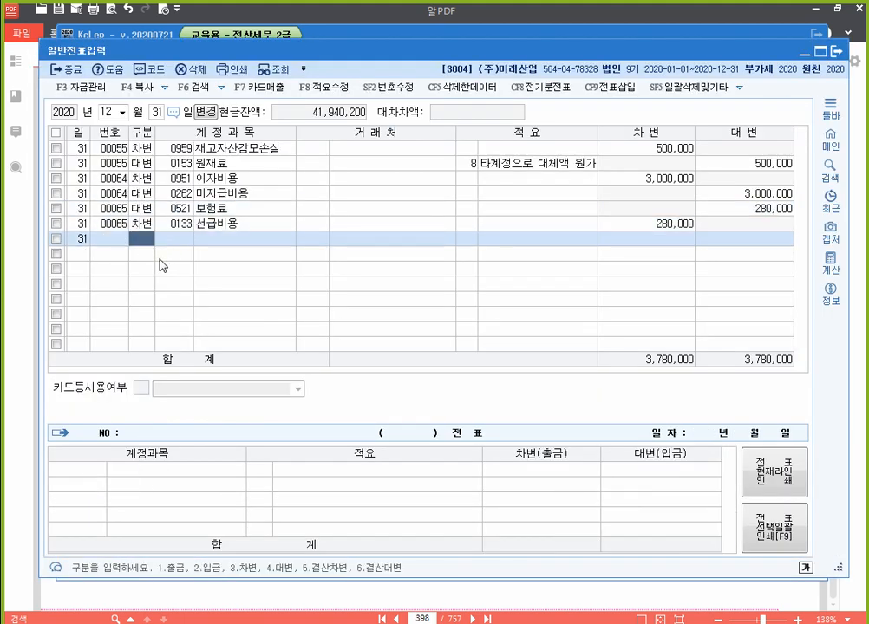
{"action": "type", "text": "3102"}
{"action": "key", "text": "Return"}
{"action": "key", "text": "Return"}
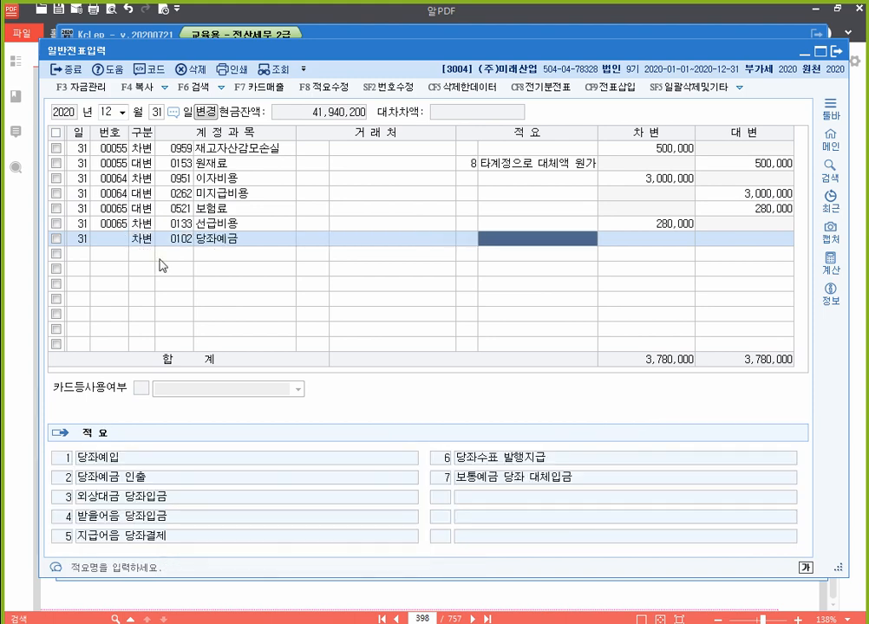
{"action": "key", "text": "Return"}
{"action": "type", "text": "12,299"}
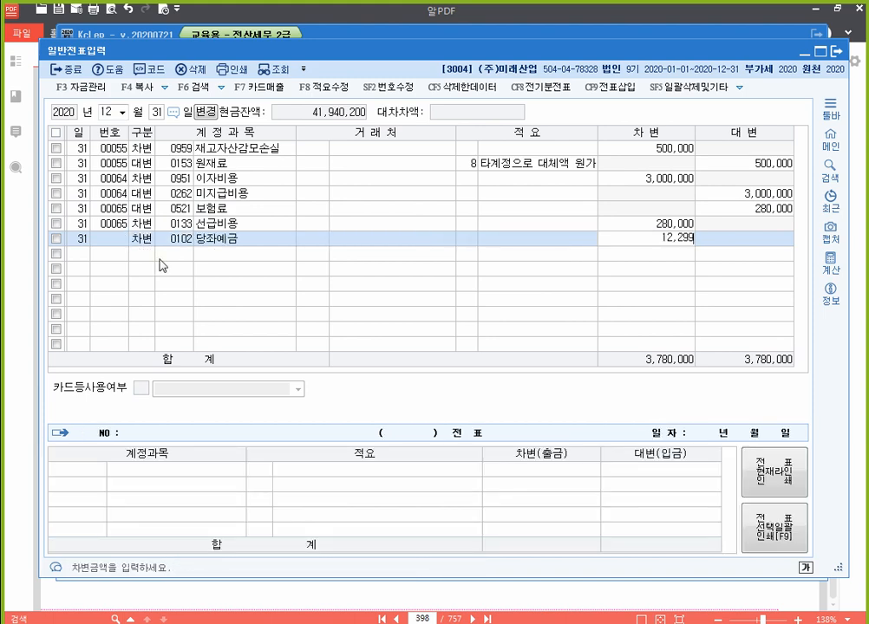
{"action": "type", "text": ",780"}
{"action": "key", "text": "Return"}
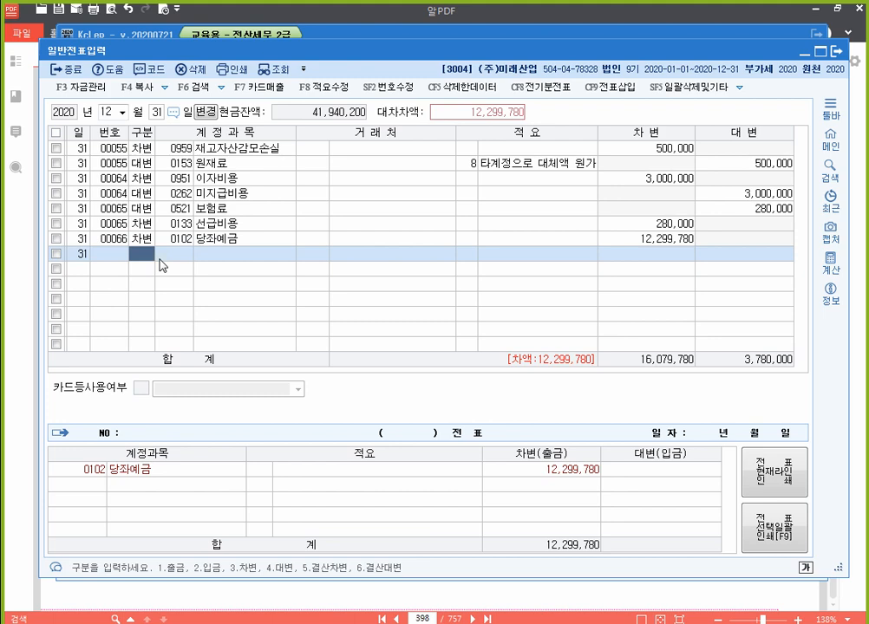
Requery 합계잔액시산표 as of December 31, 2020, declining the difference details, check the 당좌예금 balance and return to 일반전표입력.
{"action": "left_click", "coordinate": [180, 243]}
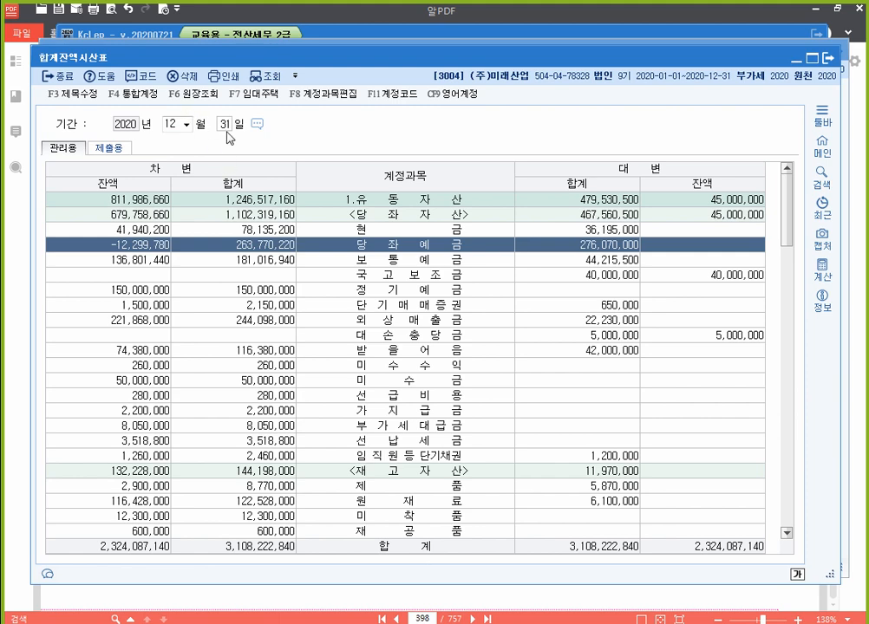
{"action": "left_click", "coordinate": [226, 130]}
{"action": "key", "text": "Return"}
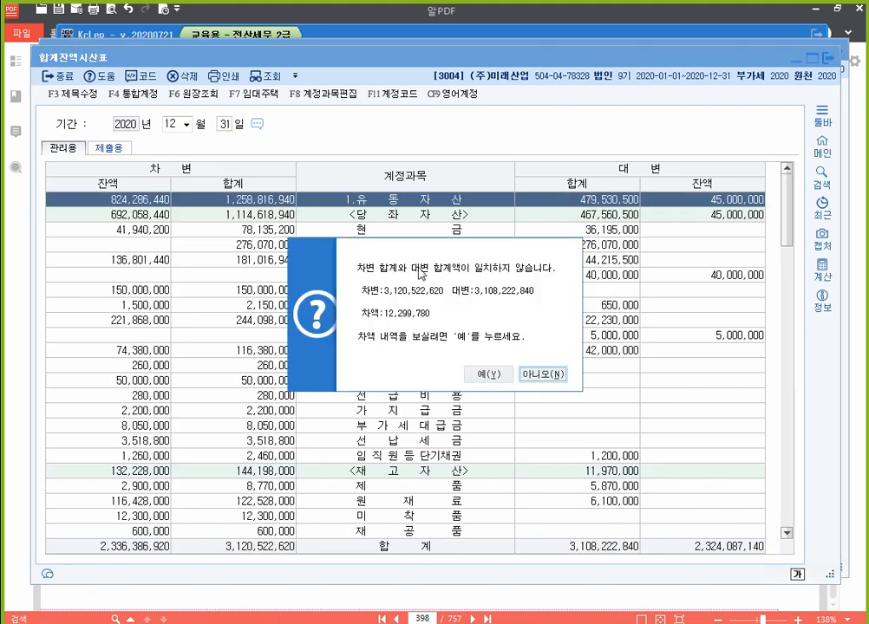
{"action": "left_click", "coordinate": [544, 376]}
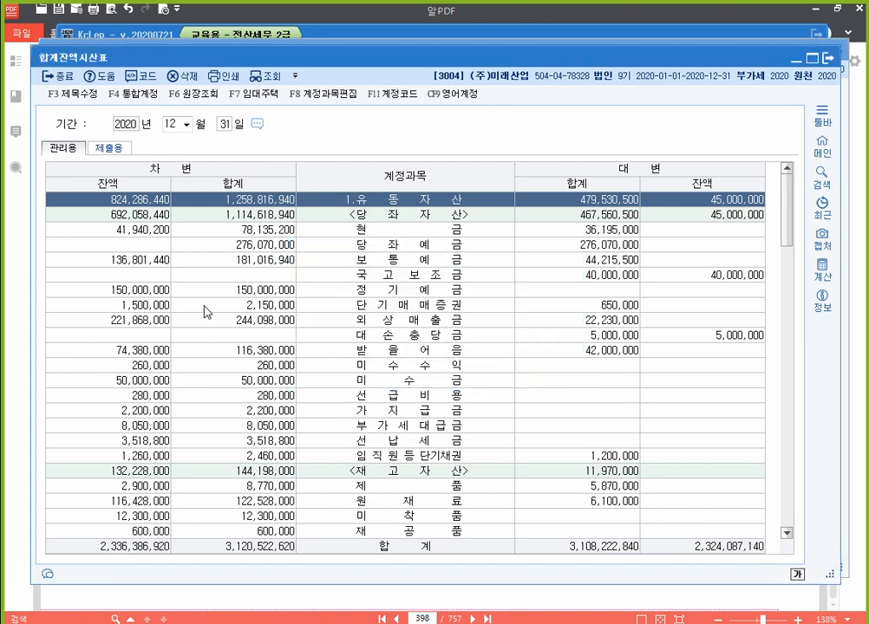
{"action": "left_click", "coordinate": [141, 247]}
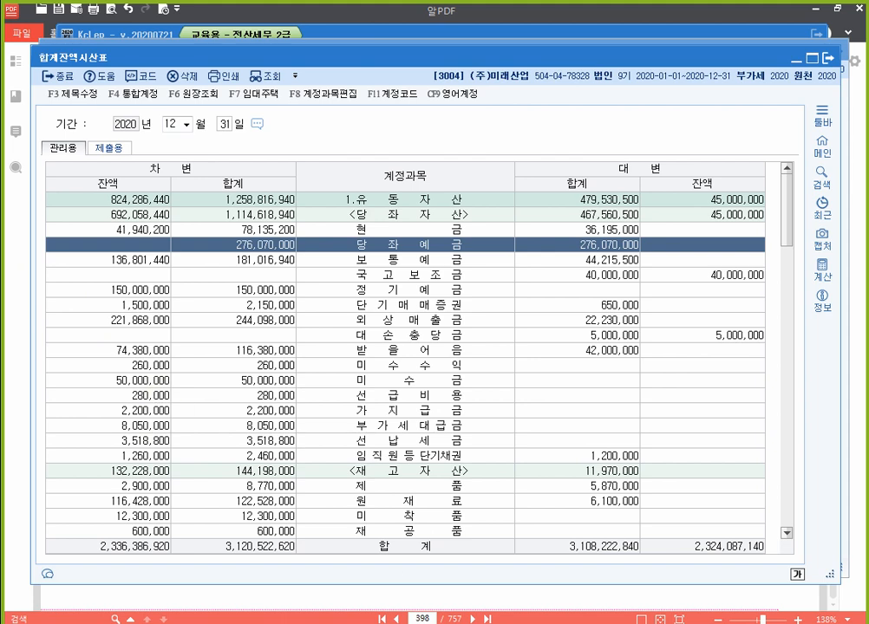
{"action": "key", "text": "alt+Tab"}
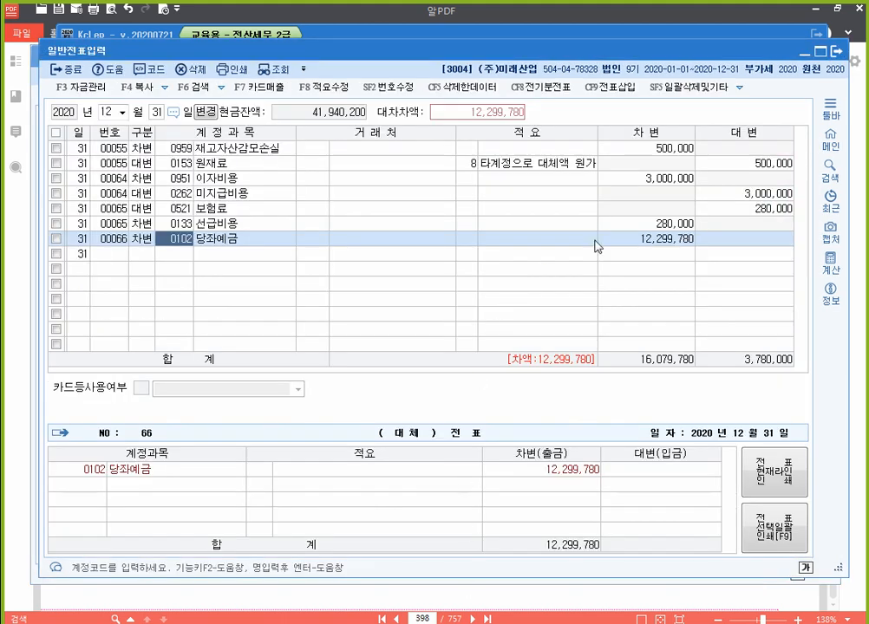
Complete the checking-account voucher with a 12,299,780 credit to 0260 단기차입금 and review both of its lines.
{"action": "left_click", "coordinate": [143, 255]}
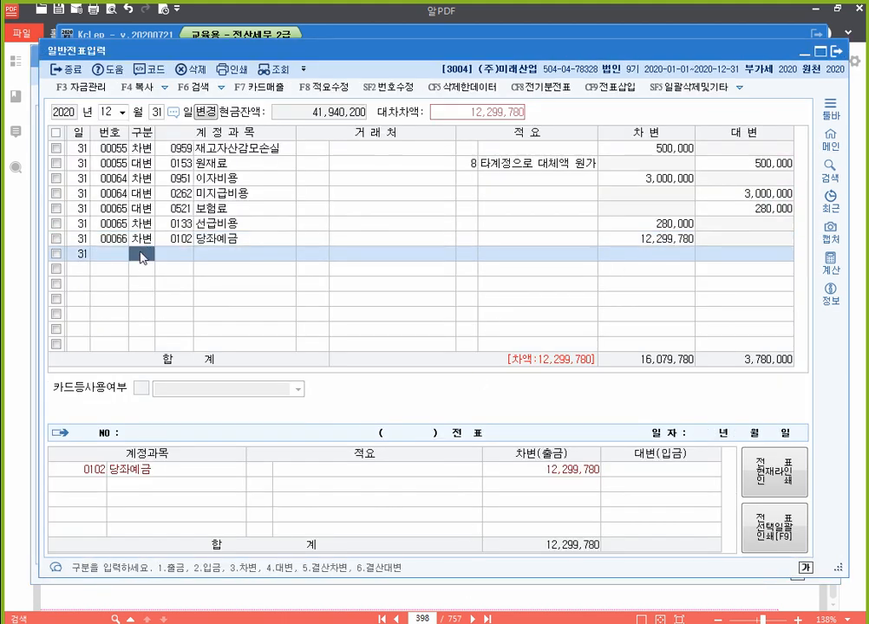
{"action": "type", "text": "4단기차"}
{"action": "key", "text": "Return"}
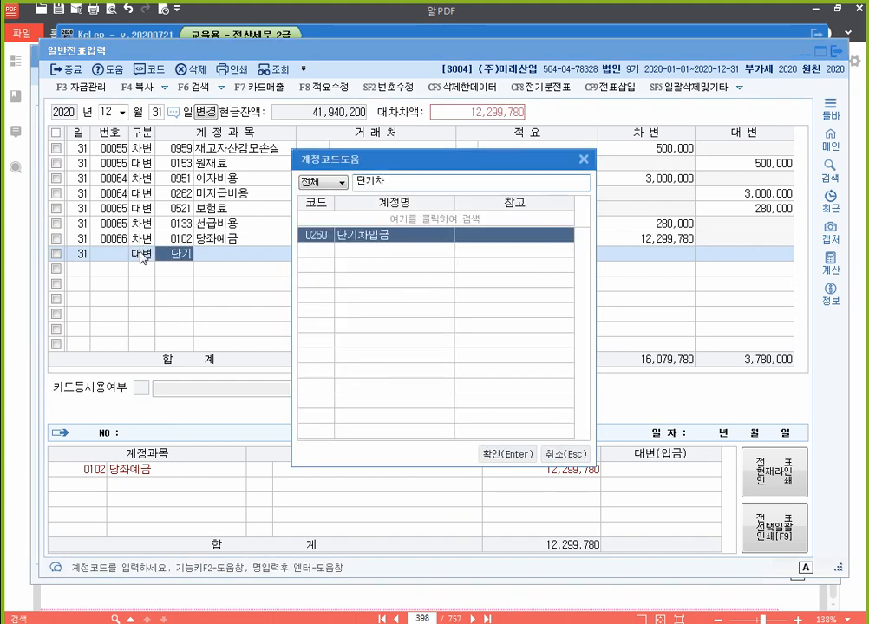
{"action": "key", "text": "Return"}
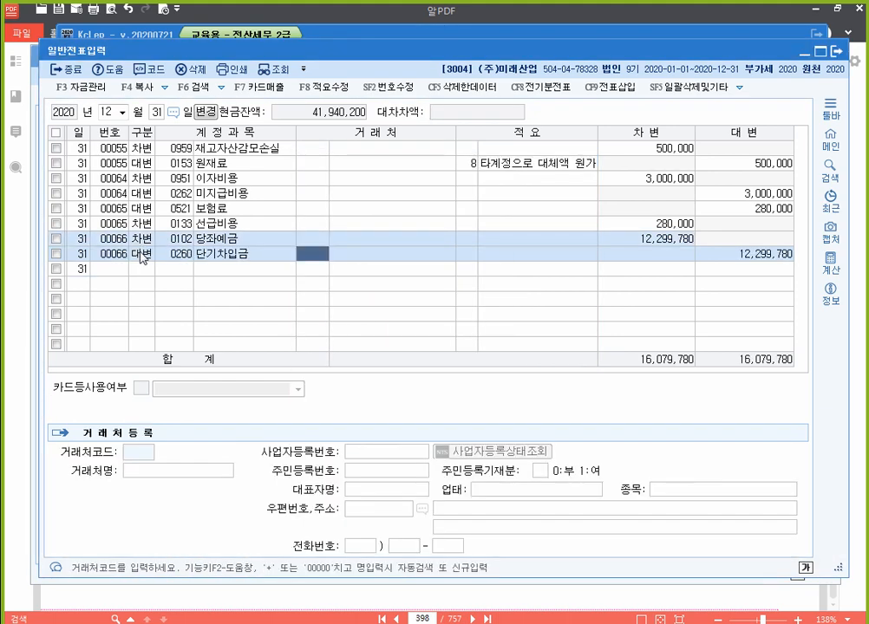
{"action": "key", "text": "Return"}
{"action": "key", "text": "Return"}
{"action": "key", "text": "Return"}
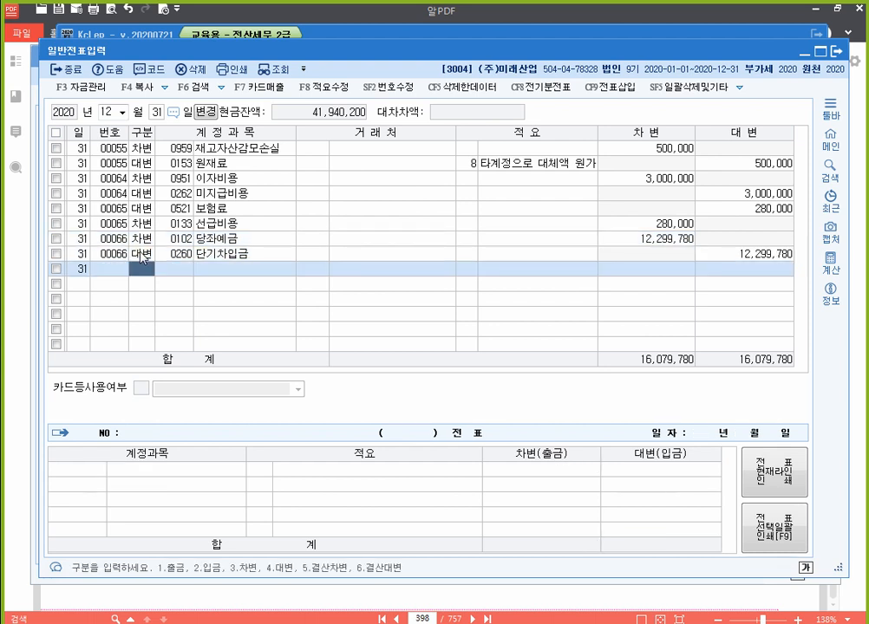
{"action": "left_click", "coordinate": [143, 255]}
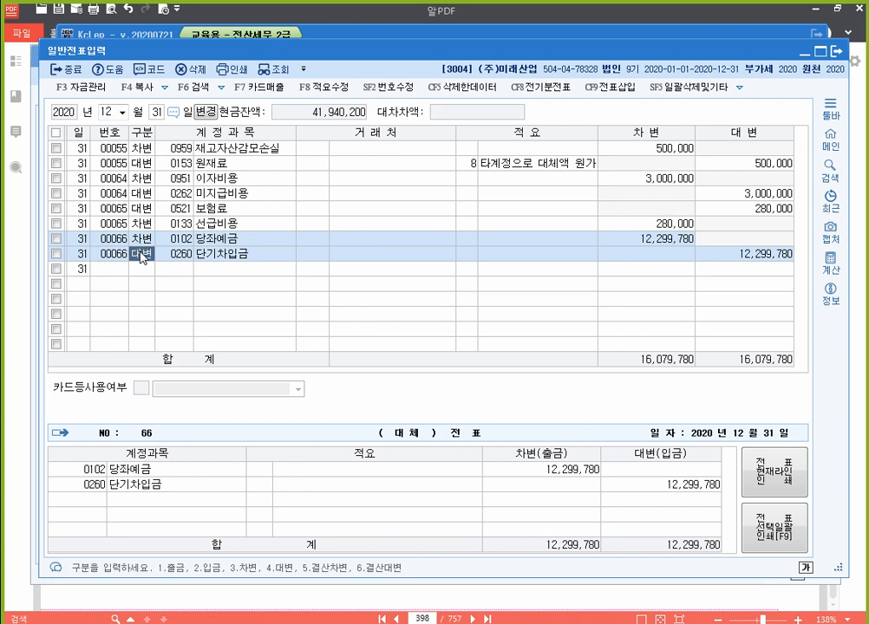
Read item [8] on the 뉴욕은행 장기차입금 in the textbook PDF and close 합계잔액시산표.
{"action": "left_click", "coordinate": [864, 292]}
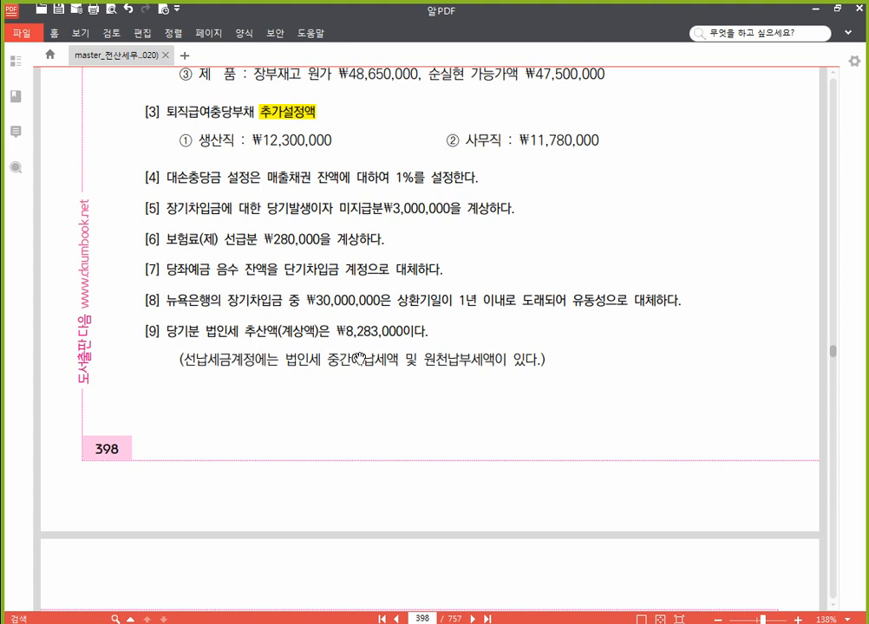
{"action": "left_click", "coordinate": [451, 622]}
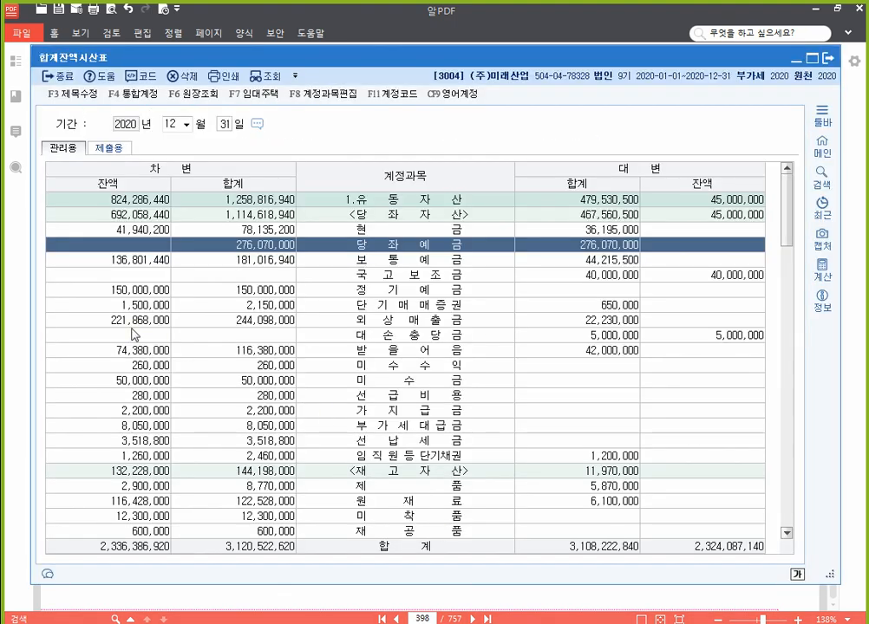
{"action": "left_click", "coordinate": [824, 58]}
{"action": "left_click", "coordinate": [464, 620]}
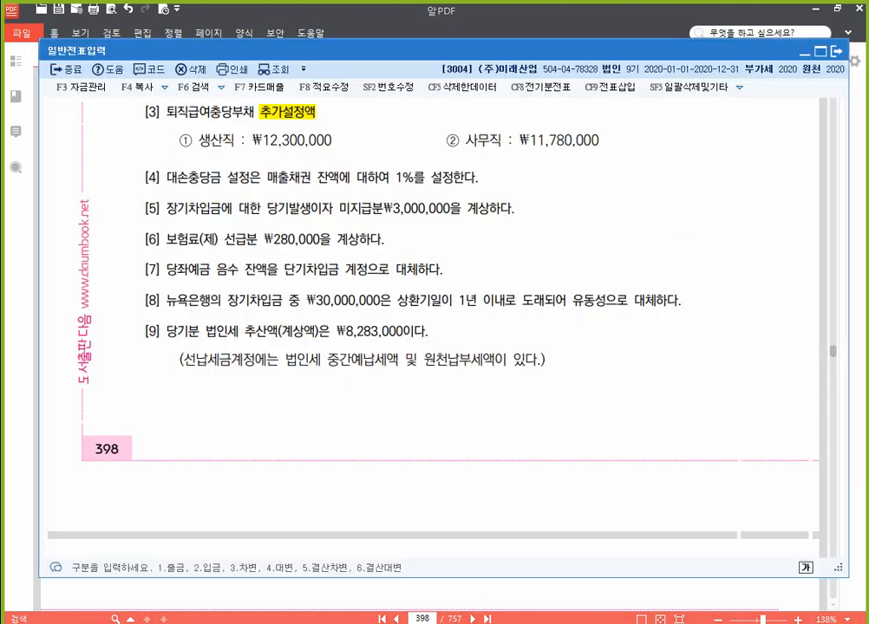
Enter a December 31 debit line for 0293 장기차입금 of 30,000,000 with 뉴욕은행 as the 거래처.
{"action": "left_click", "coordinate": [137, 274]}
{"action": "type", "text": "3"}
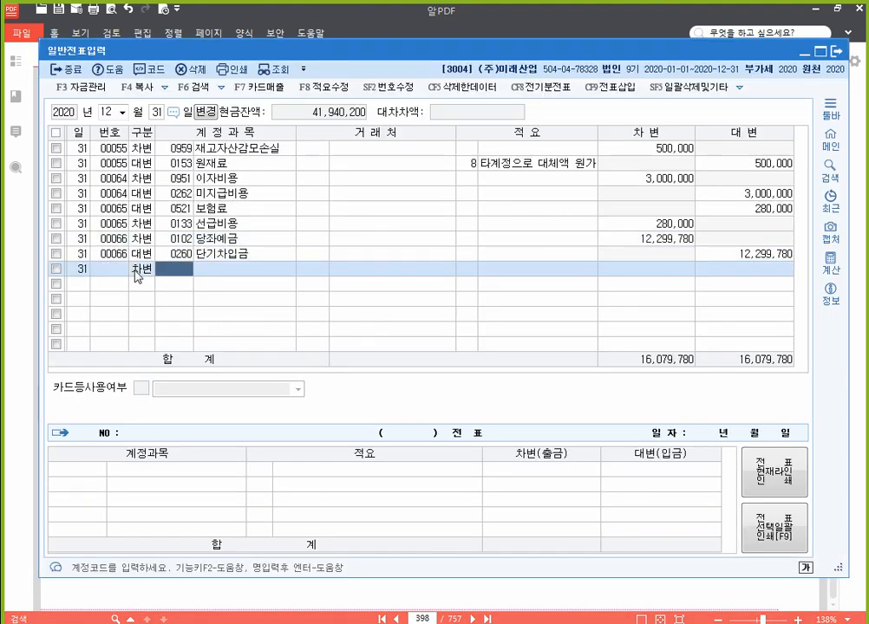
{"action": "type", "text": "장기차"}
{"action": "key", "text": "Return"}
{"action": "key", "text": "Return"}
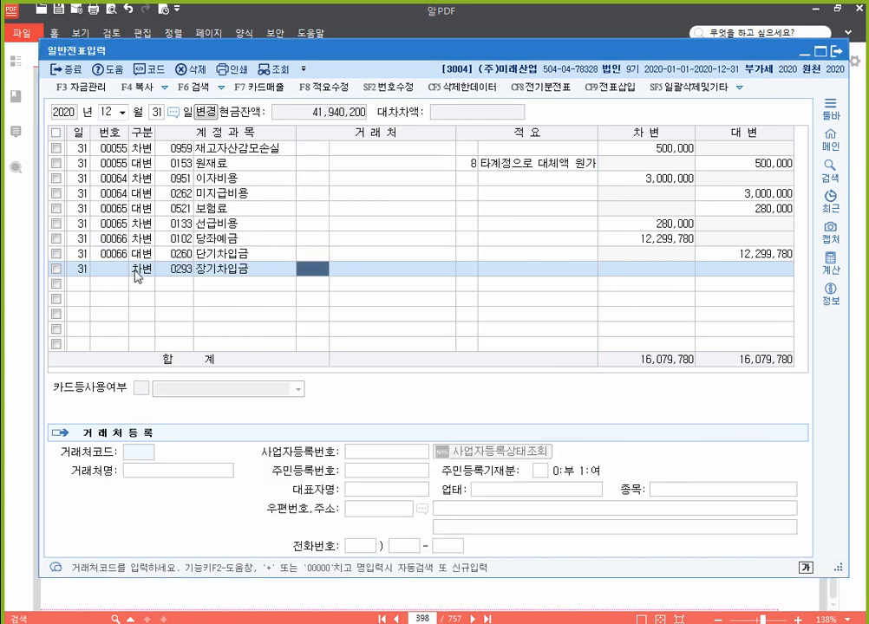
{"action": "type", "text": "뉴"}
{"action": "key", "text": "Return"}
{"action": "key", "text": "Escape"}
{"action": "key", "text": "Return"}
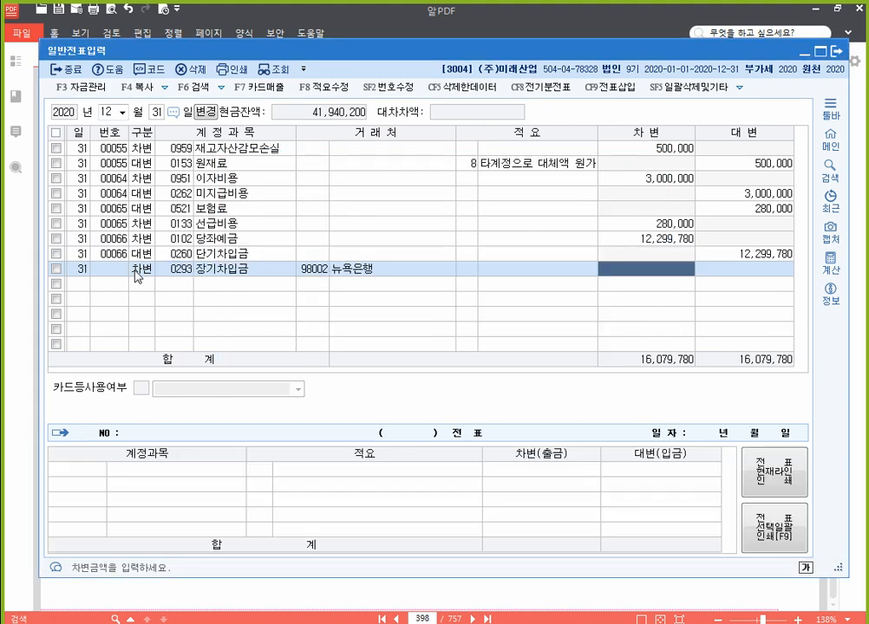
{"action": "type", "text": "30000000"}
{"action": "key", "text": "Return"}
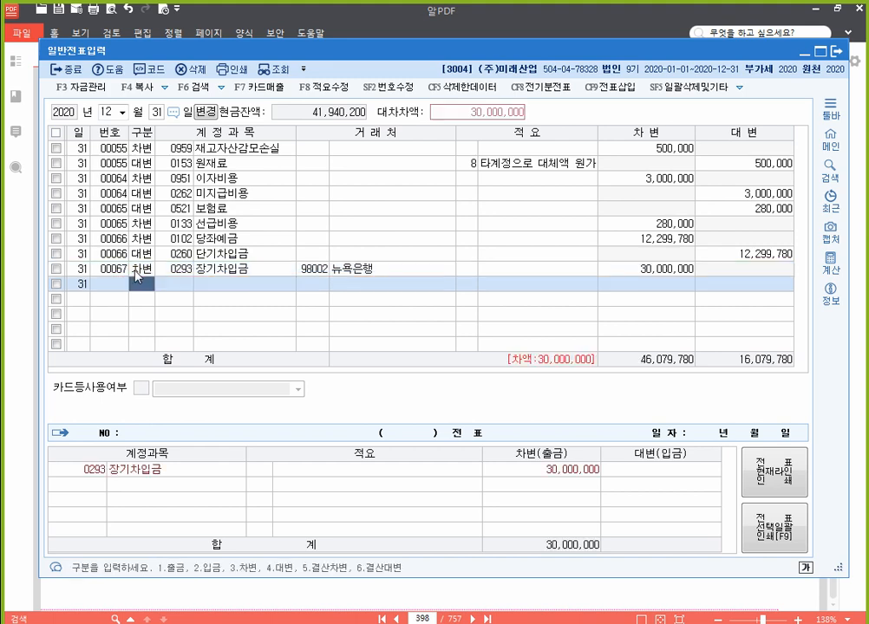
Complete the reclassification voucher with a 30,000,000 credit to 0264 유동성장기부채 for 뉴욕은행 and review its lines.
{"action": "type", "text": "4"}
{"action": "key", "text": "Return"}
{"action": "type", "text": "유동"}
{"action": "key", "text": "Return"}
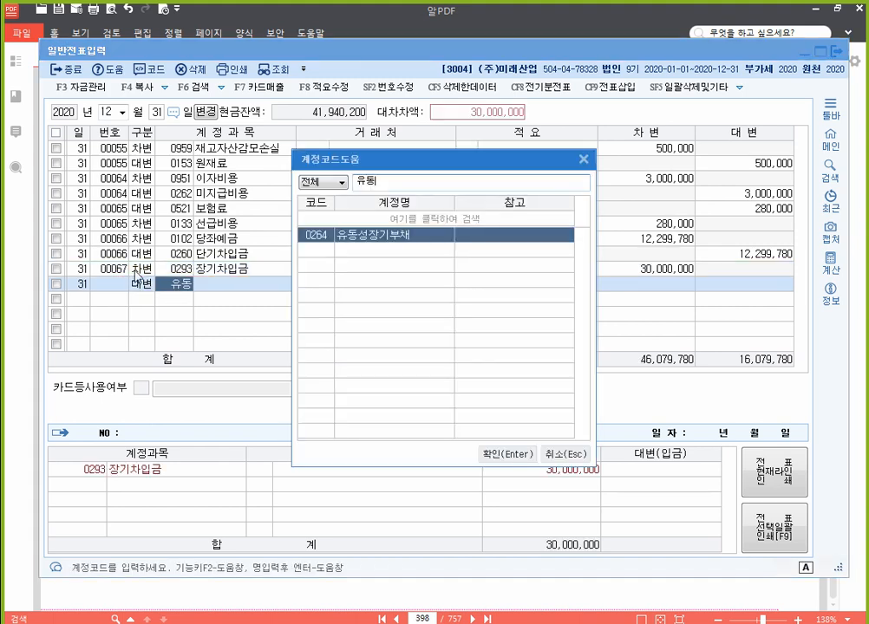
{"action": "key", "text": "Return"}
{"action": "type", "text": "98002"}
{"action": "key", "text": "Return"}
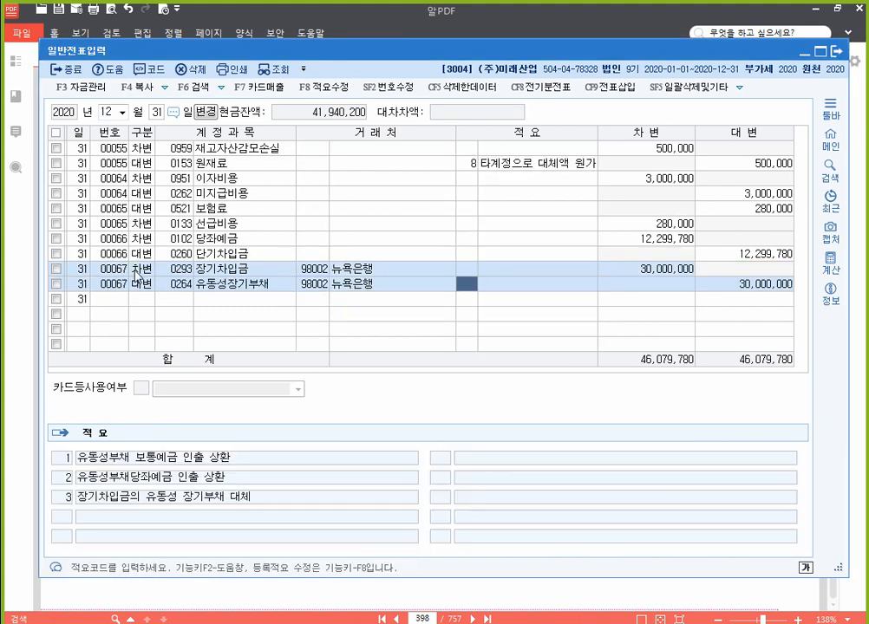
{"action": "key", "text": "Return"}
{"action": "key", "text": "Return"}
{"action": "key", "text": "Up"}
{"action": "key", "text": "Return"}
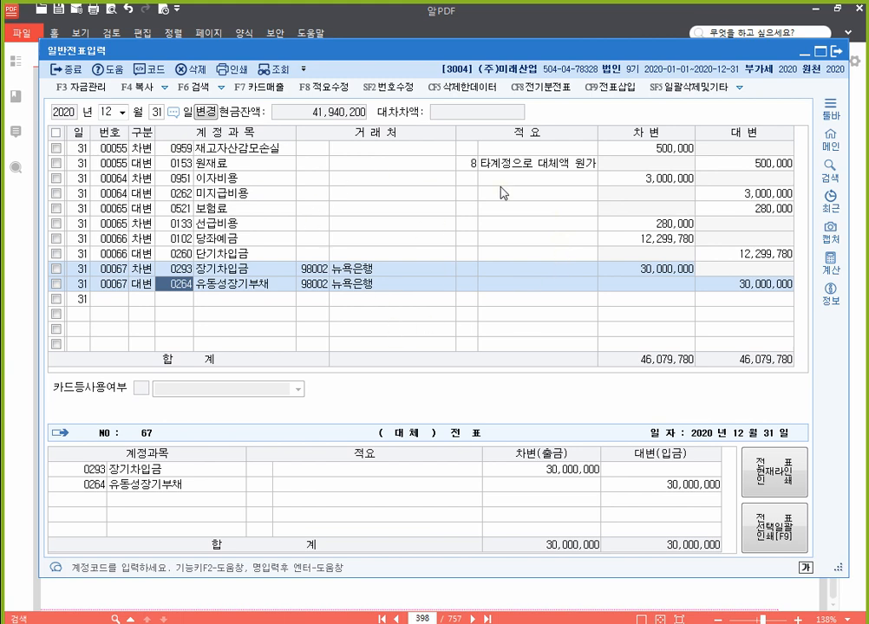
Close 일반전표입력, read the fixed asset table of item [1] in the textbook PDF and return to the KcLep main screen.
{"action": "left_click", "coordinate": [837, 50]}
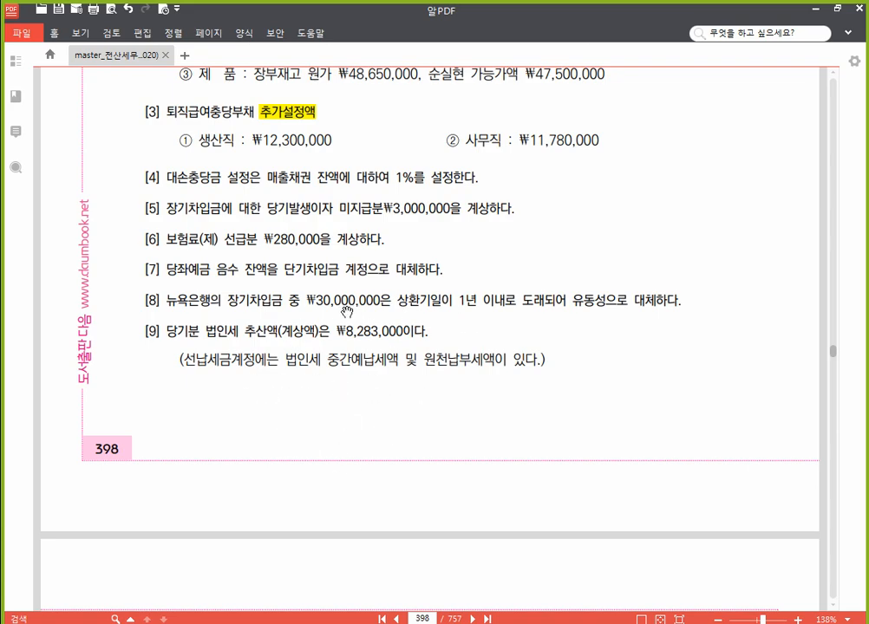
{"action": "scroll", "coordinate": [384, 335], "scroll_direction": "up", "scroll_amount": 7}
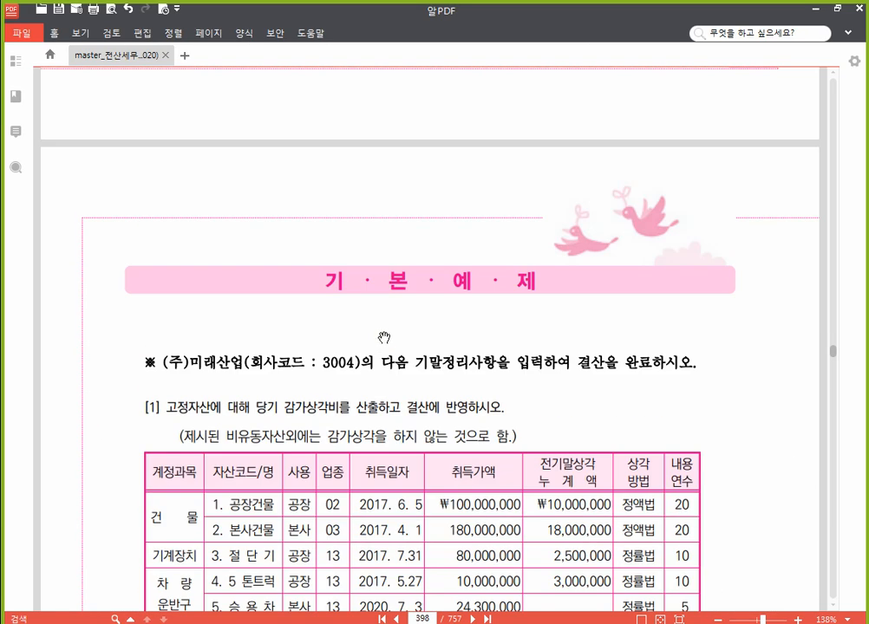
{"action": "scroll", "coordinate": [386, 338], "scroll_direction": "down", "scroll_amount": 3}
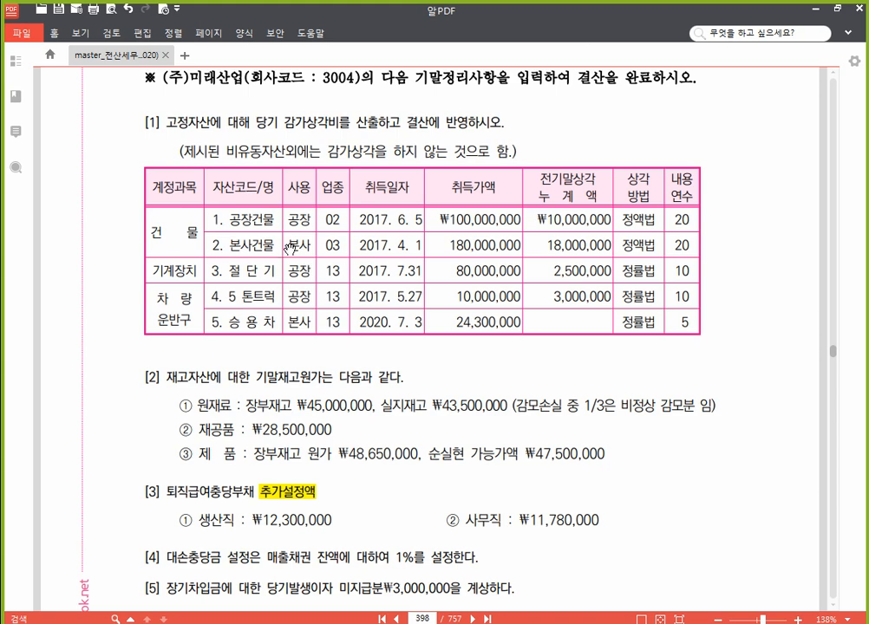
{"action": "left_click", "coordinate": [404, 622]}
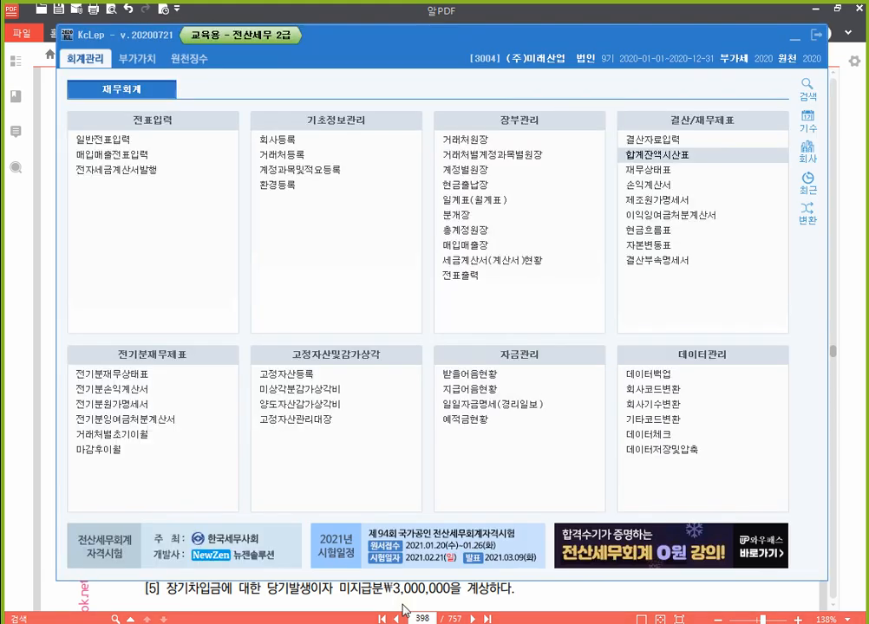
Open 고정자산등록 and leave 자산계정과목 blank so assets of every account can be entered.
{"action": "left_click", "coordinate": [331, 378]}
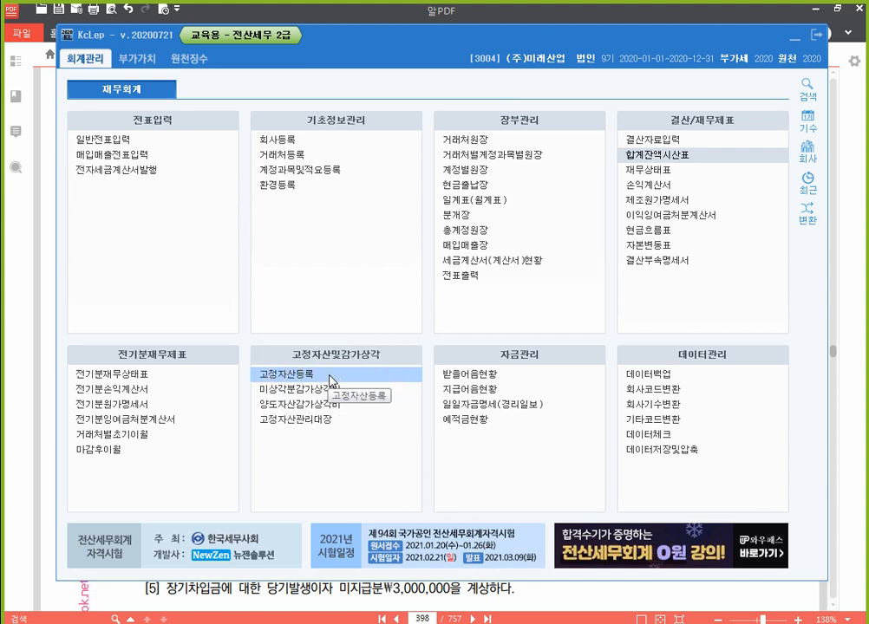
{"action": "key", "text": "ctrl"}
{"action": "key", "text": "ctrl"}
{"action": "key", "text": "ctrl"}
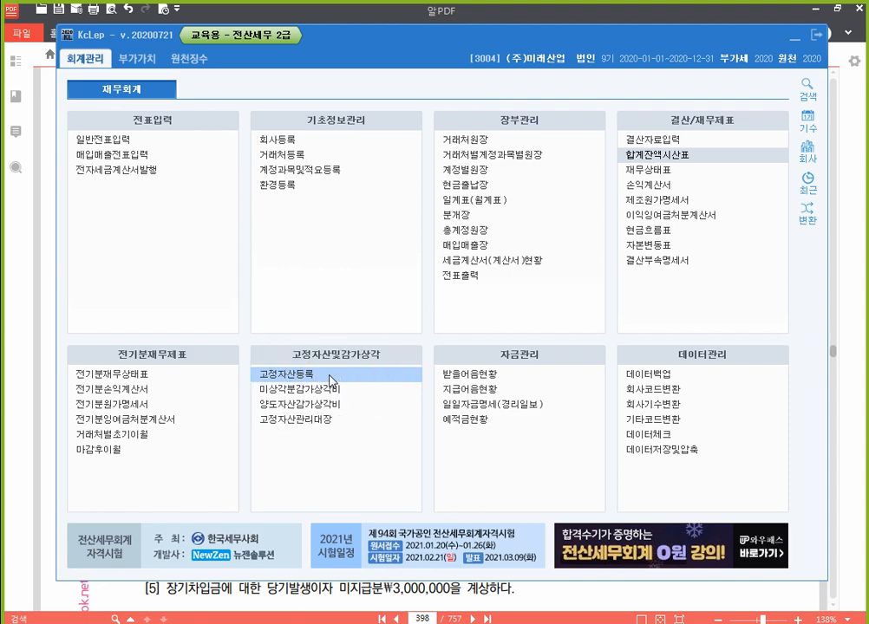
{"action": "key", "text": "ctrl"}
{"action": "left_click", "coordinate": [330, 379]}
{"action": "left_click", "coordinate": [331, 379]}
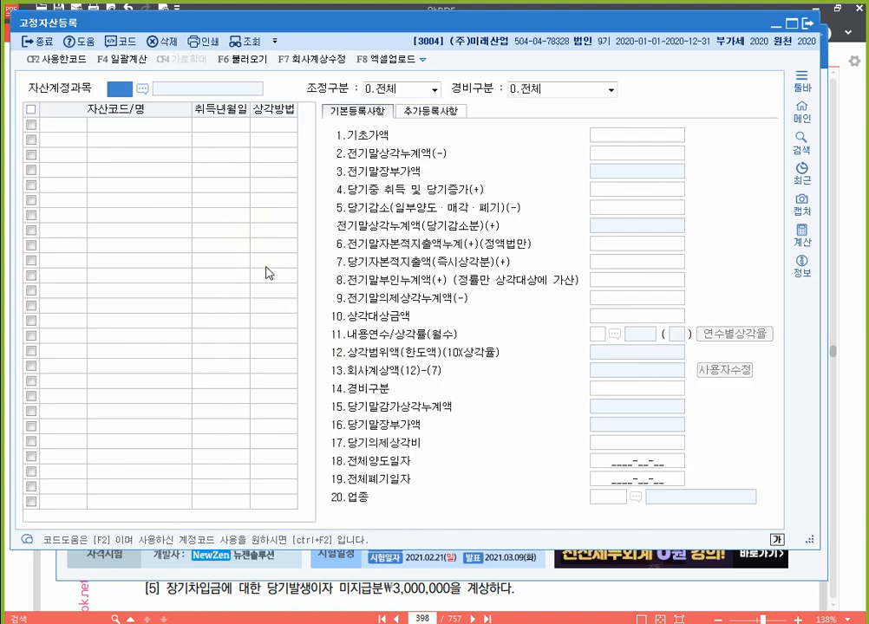
{"action": "key", "text": "Return"}
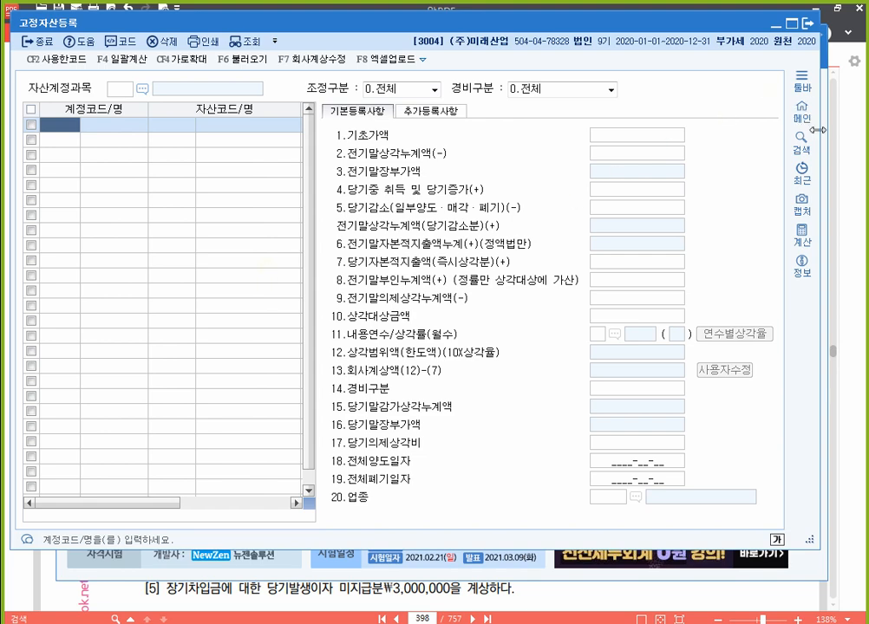
Widen the 고정자산등록 window and narrow the 계정코드/명 and 자산코드/명 columns until 상각방법 fits in the asset list.
{"action": "left_click_drag", "start_coordinate": [818, 130], "coordinate": [868, 129]}
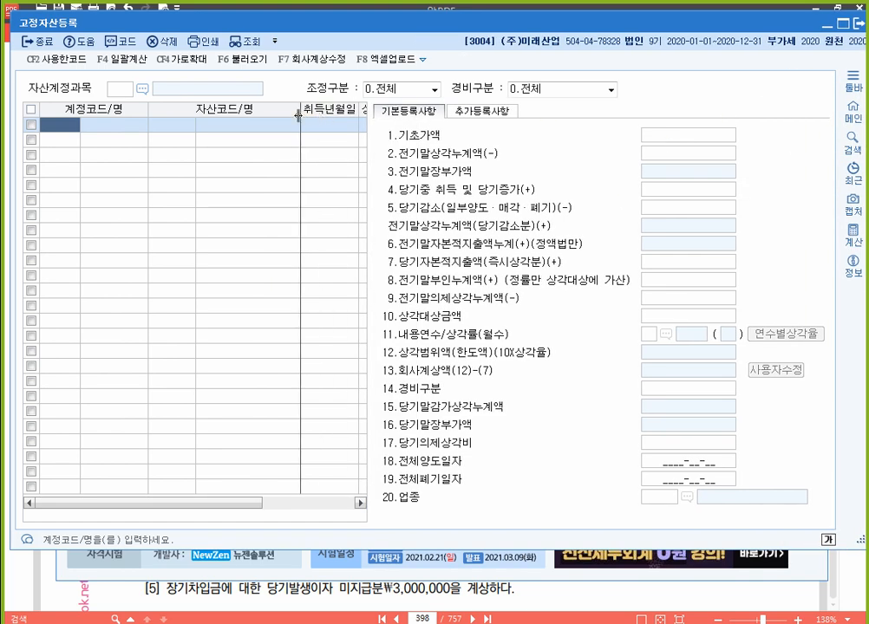
{"action": "left_click_drag", "start_coordinate": [299, 116], "coordinate": [246, 116]}
{"action": "left_click_drag", "start_coordinate": [148, 114], "coordinate": [133, 113]}
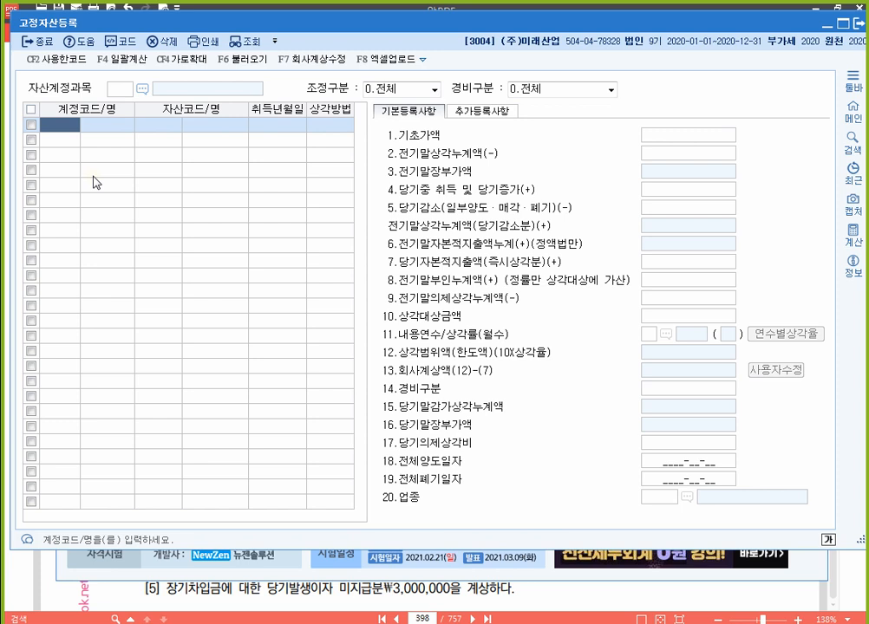
Add a 0202 건물 asset with asset code 000001, name 공장건물 and acquisition date 2017-06-05.
{"action": "type", "text": "202"}
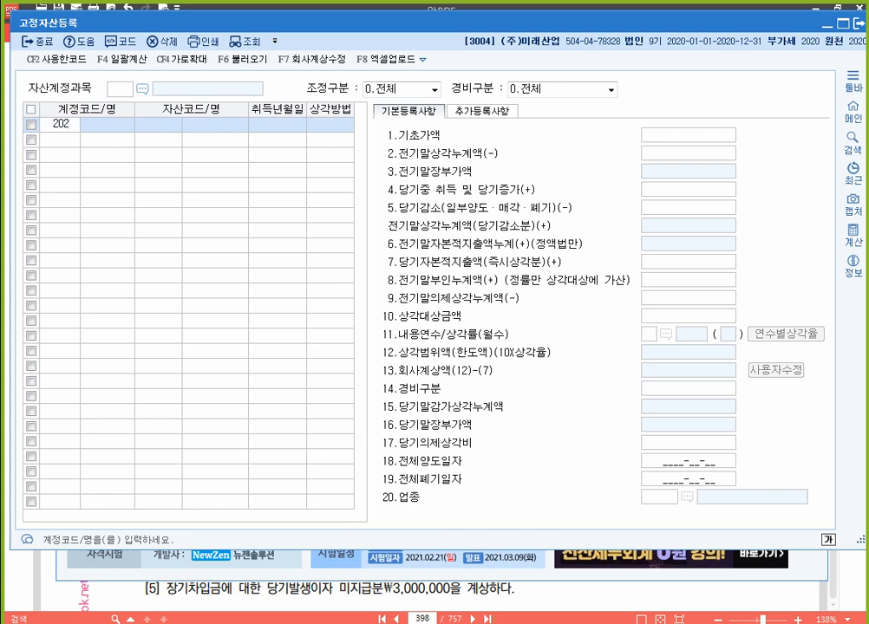
{"action": "key", "text": "Return"}
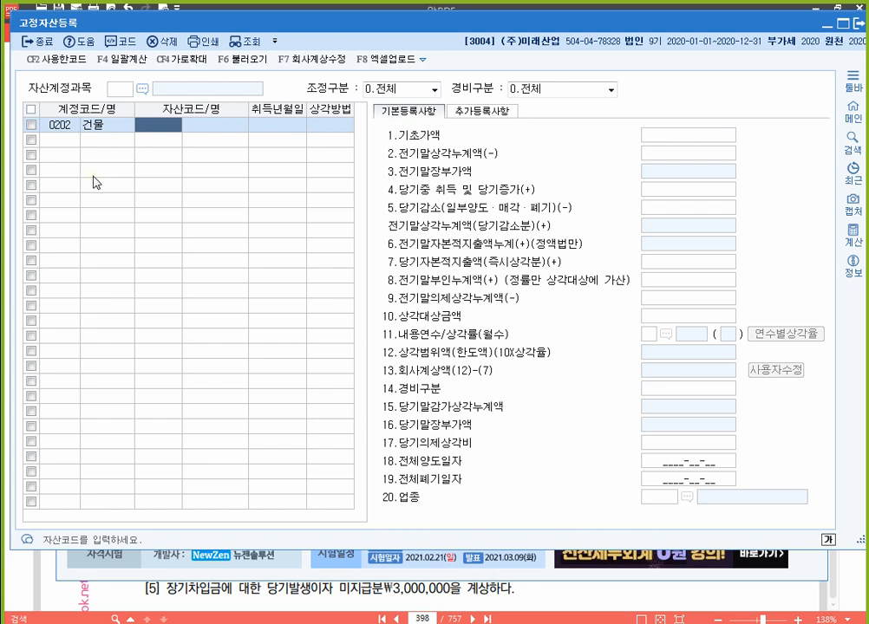
{"action": "type", "text": "1"}
{"action": "key", "text": "Return"}
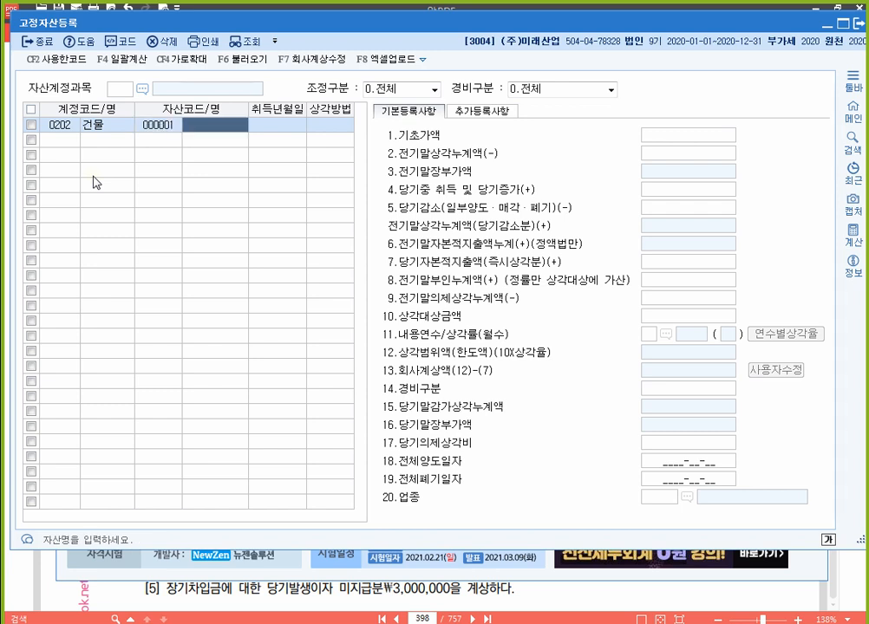
{"action": "type", "text": "공장건물"}
{"action": "key", "text": "Return"}
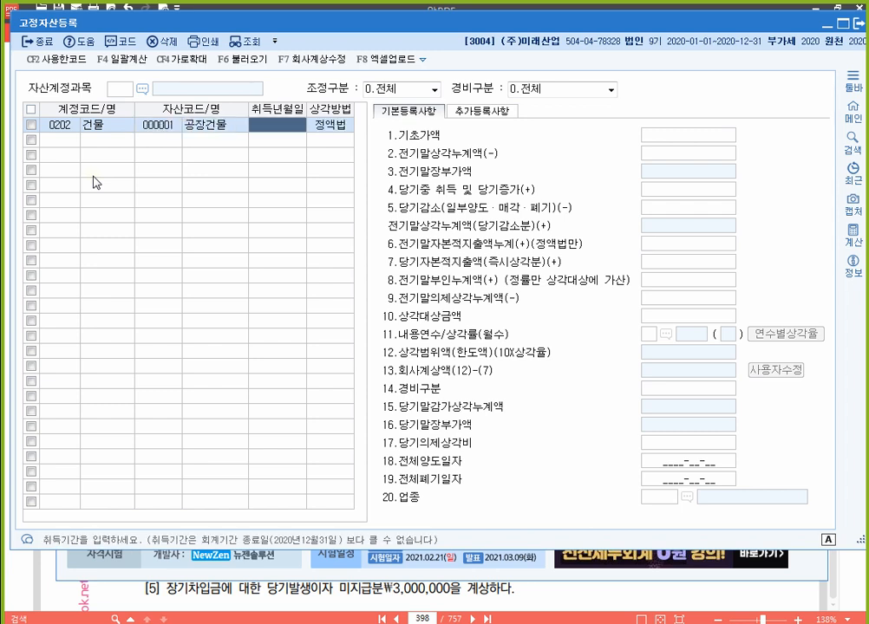
{"action": "type", "text": "20170605"}
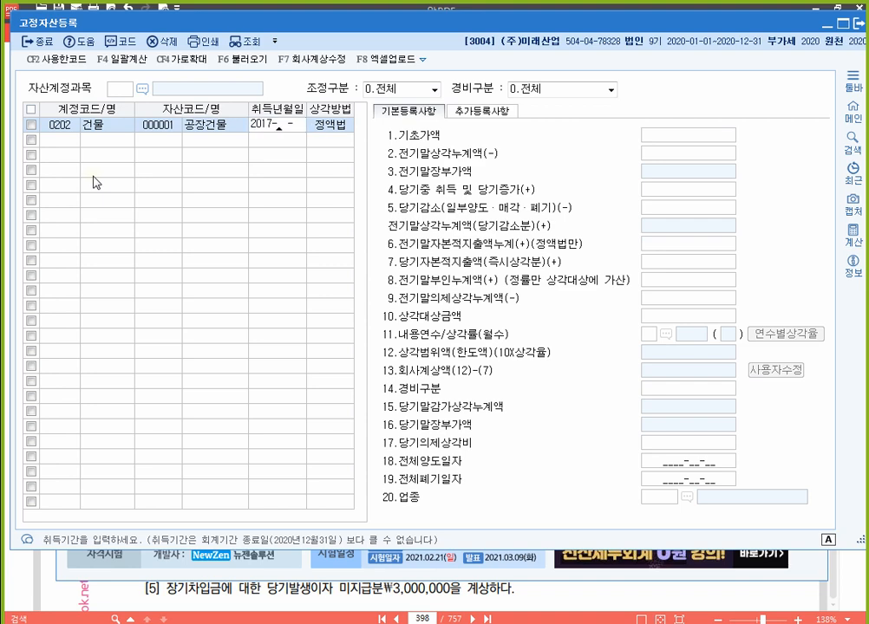
{"action": "key", "text": "Return"}
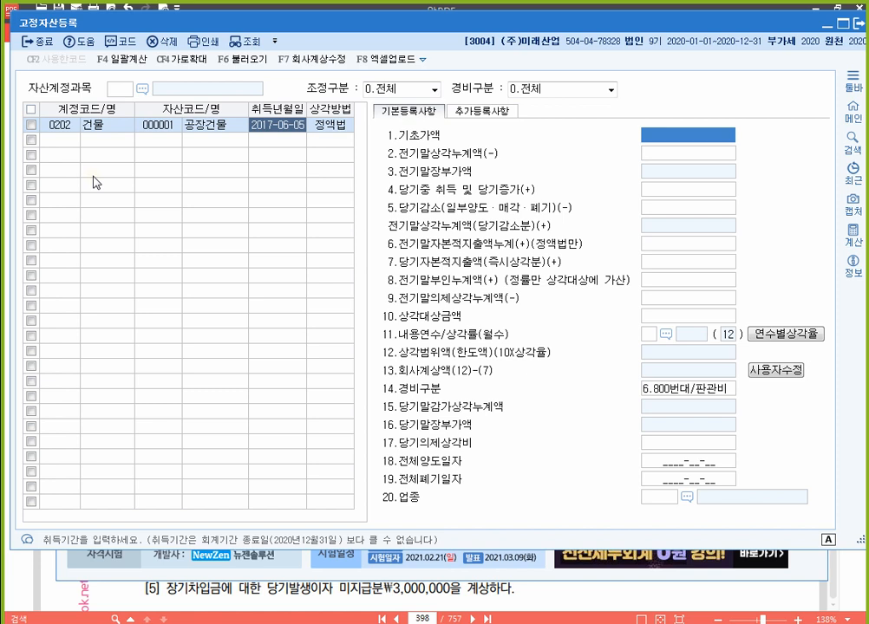
Enter 기초가액 100,000,000 and 전기말상각누계액 10,000,000 for 공장건물.
{"action": "type", "text": "100000000"}
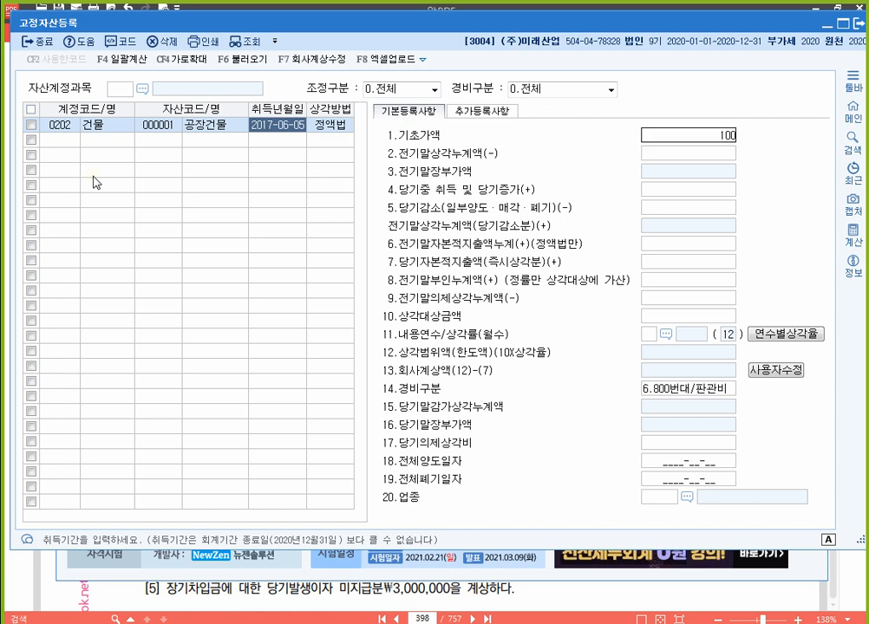
{"action": "key", "text": "Return"}
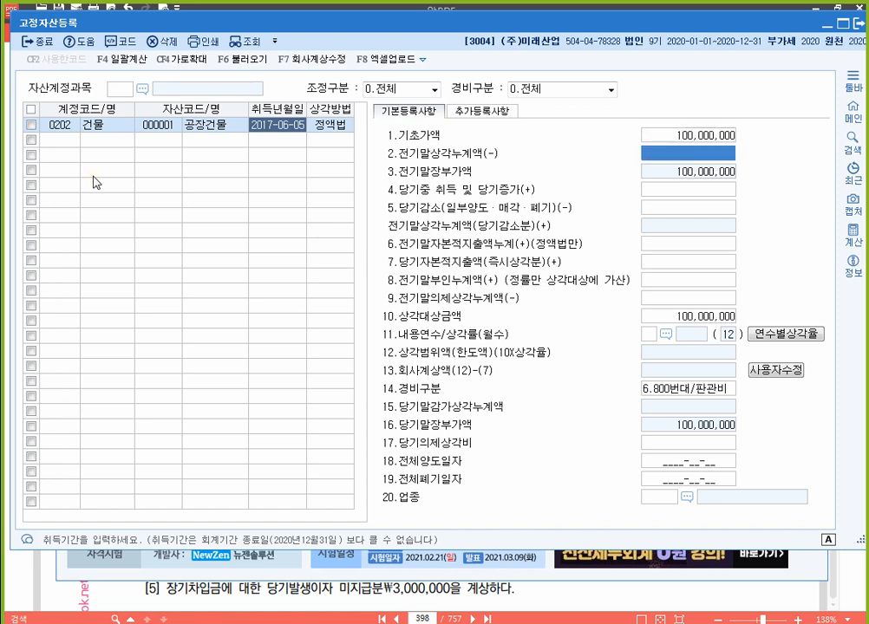
{"action": "type", "text": "10000000"}
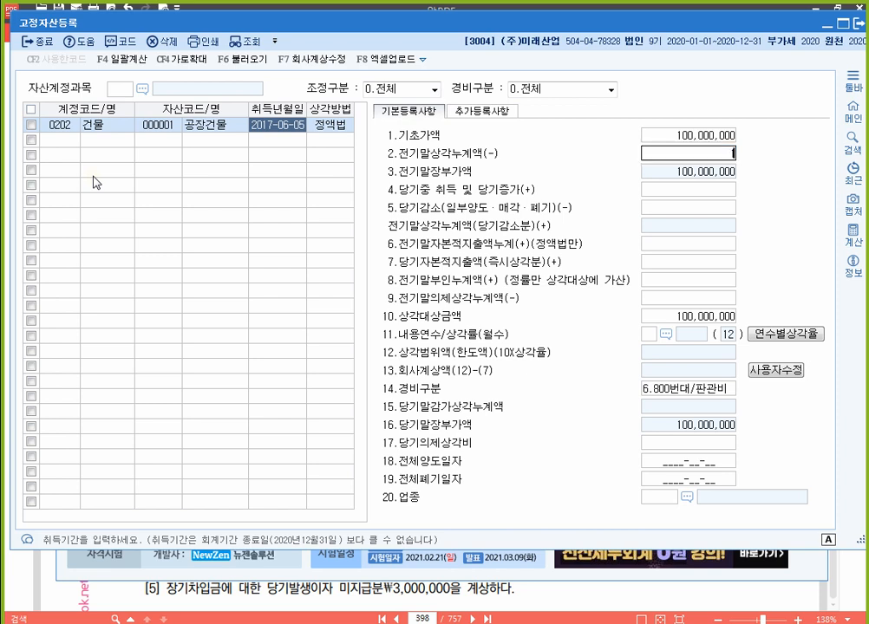
{"action": "key", "text": "Return"}
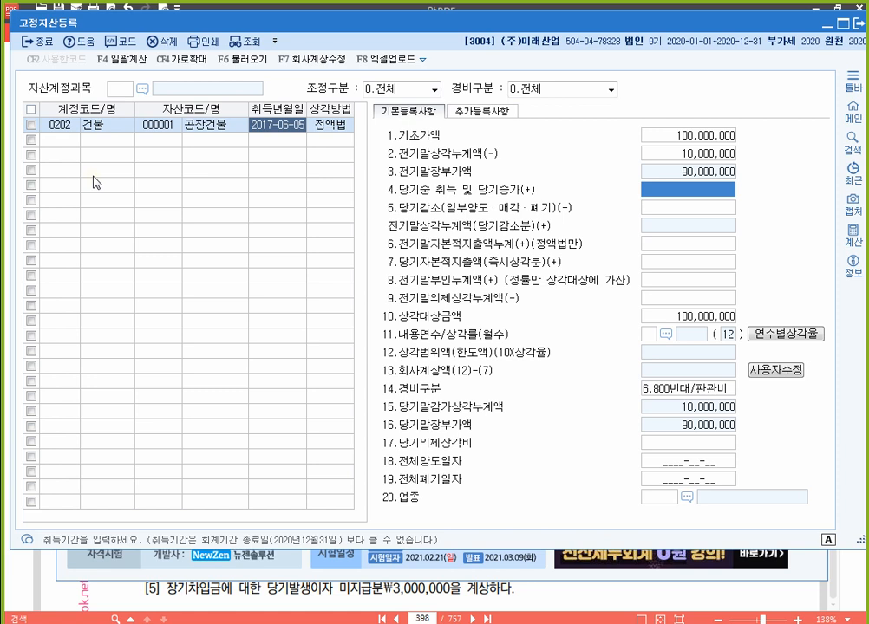
Set 공장건물's 내용연수 to 20 years and its 경비구분 to 1.500번대/제조, leaving the fields before 내용연수 as they are.
{"action": "key", "text": "Return"}
{"action": "key", "text": "Return"}
{"action": "key", "text": "Return"}
{"action": "key", "text": "Return"}
{"action": "key", "text": "Return"}
{"action": "key", "text": "Return"}
{"action": "key", "text": "Return"}
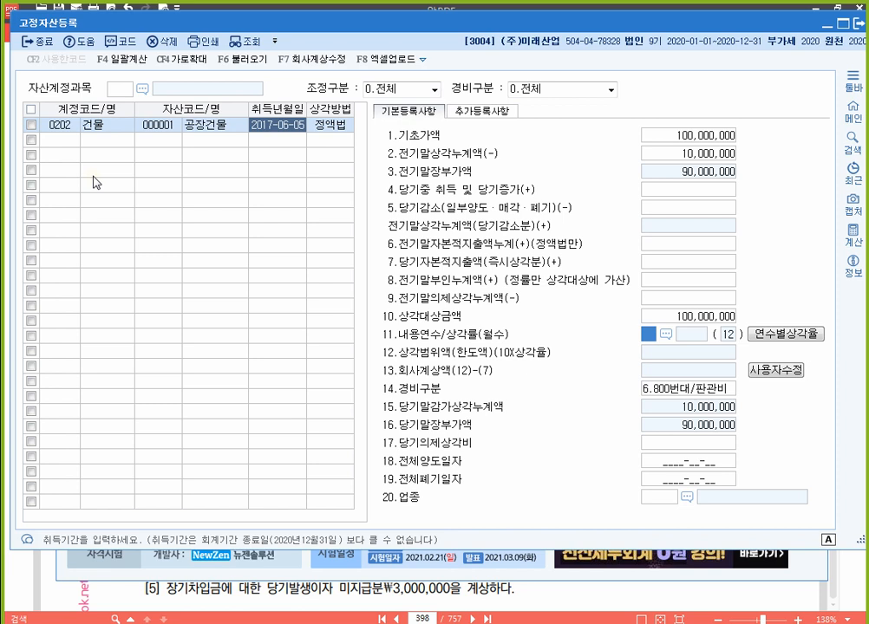
{"action": "type", "text": "20"}
{"action": "key", "text": "Return"}
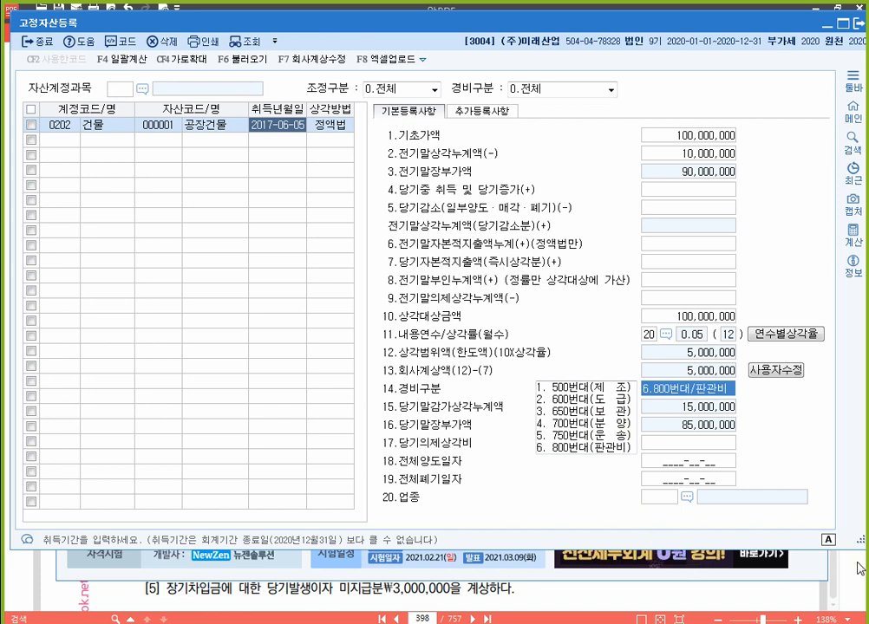
{"action": "key", "text": "1"}
{"action": "key", "text": "Return"}
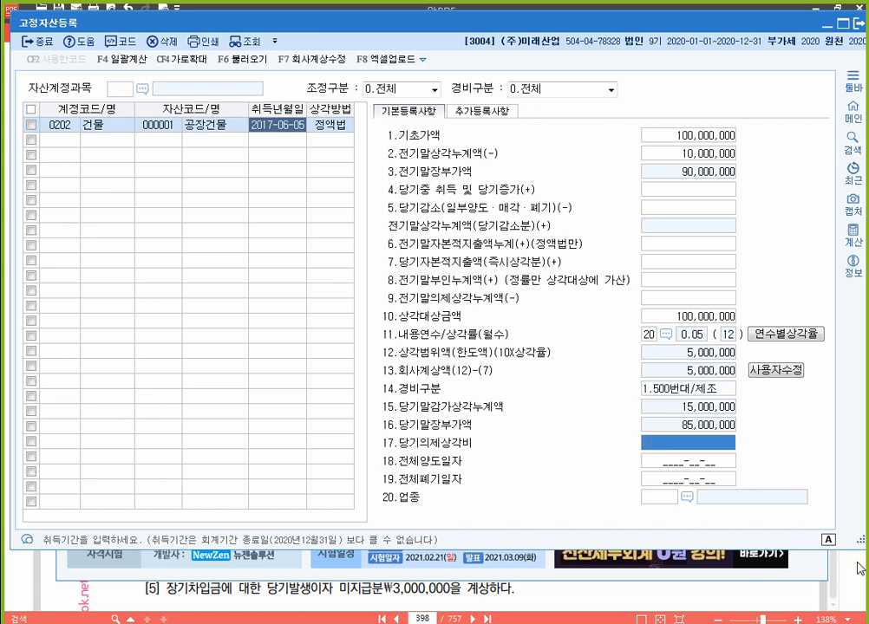
Set 공장건물's 업종 to 02 연와조,블럭조 and recheck its saved entry.
{"action": "key", "text": "Return"}
{"action": "key", "text": "Return"}
{"action": "key", "text": "Return"}
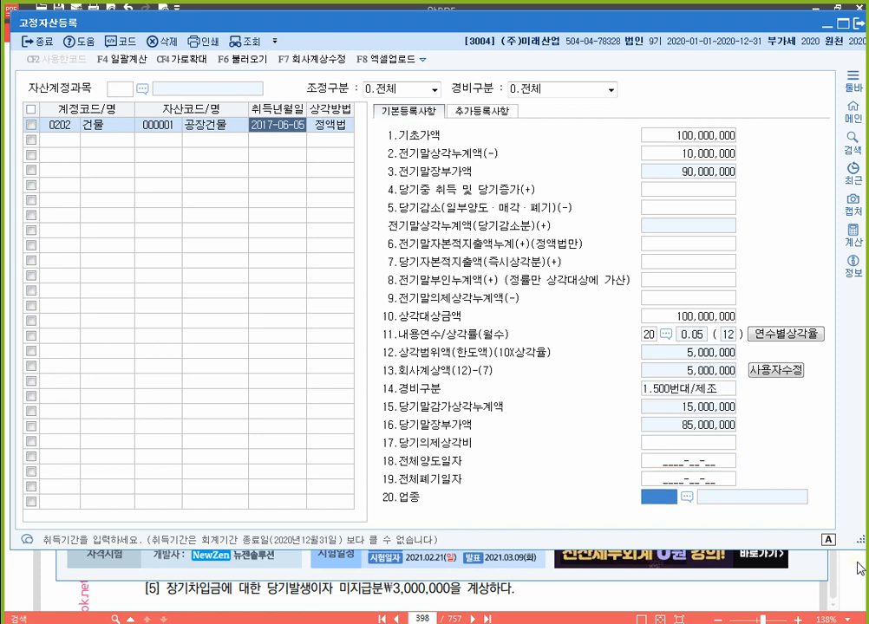
{"action": "type", "text": "02"}
{"action": "key", "text": "Return"}
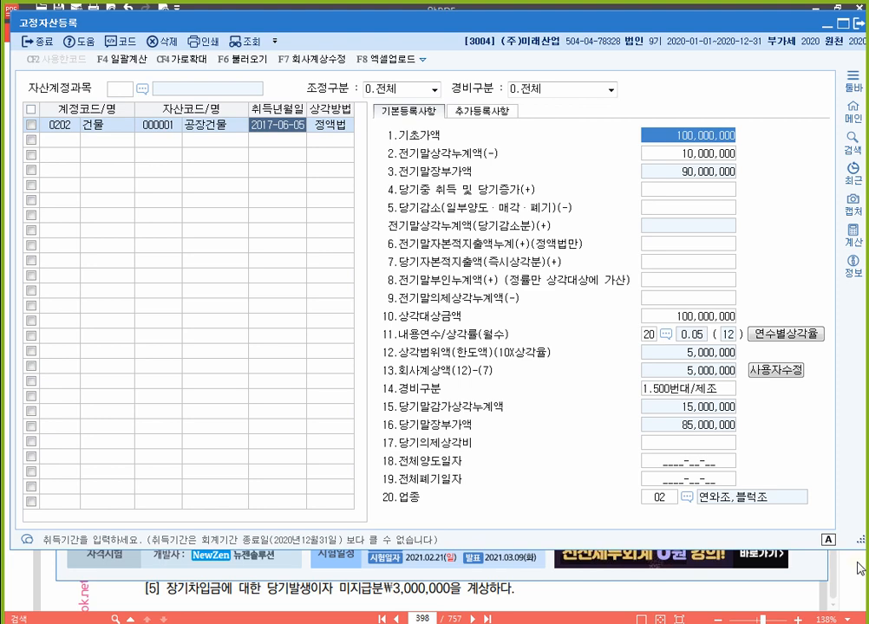
{"action": "key", "text": "Down"}
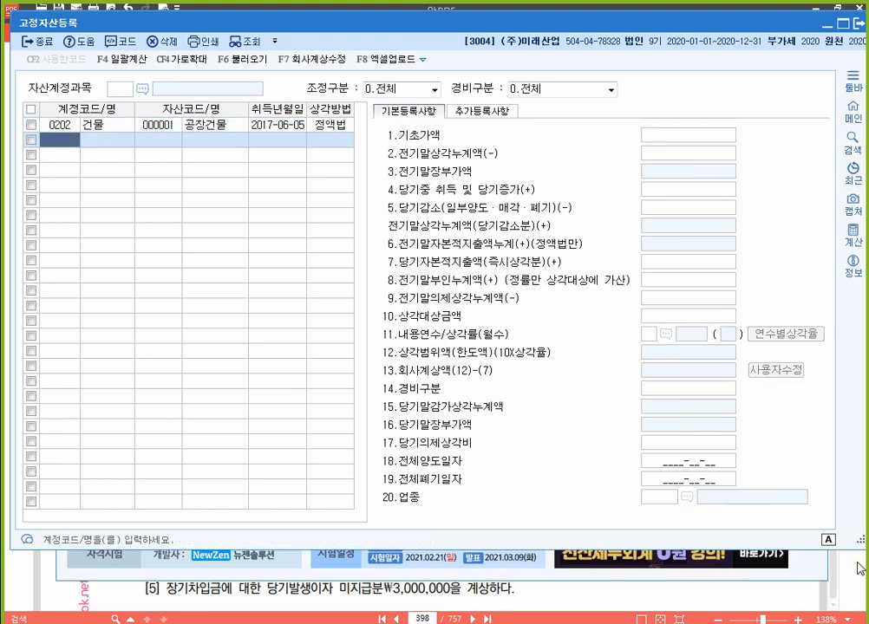
{"action": "key", "text": "Up"}
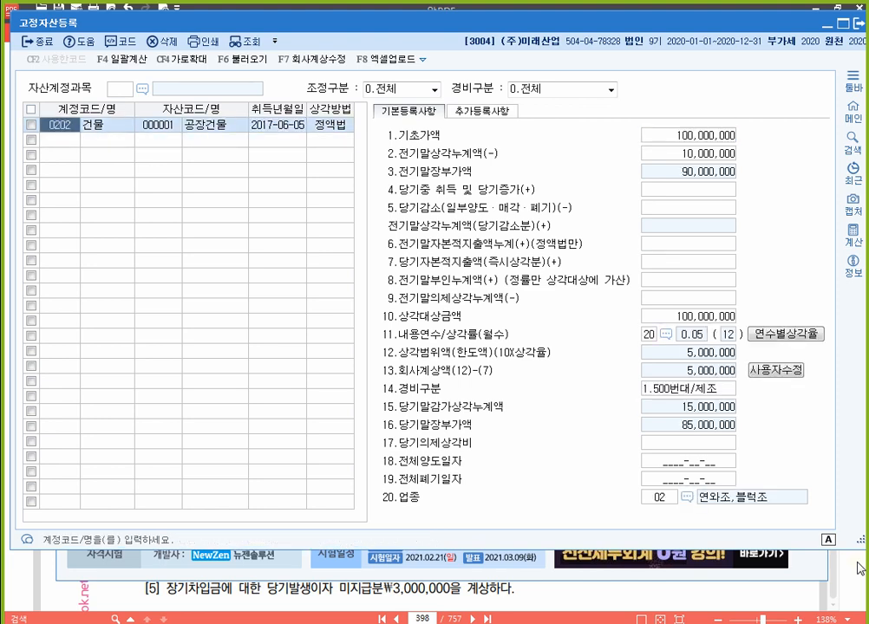
Add a second 0202 건물 asset with asset code 000002, name 본사건물 and acquisition date 2017-04-01.
{"action": "key", "text": "Down"}
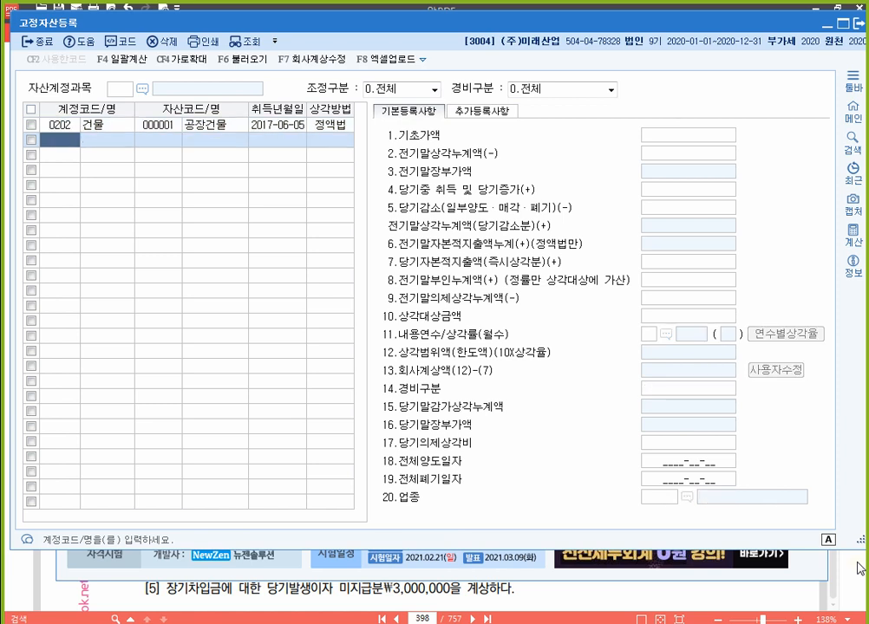
{"action": "type", "text": "0202"}
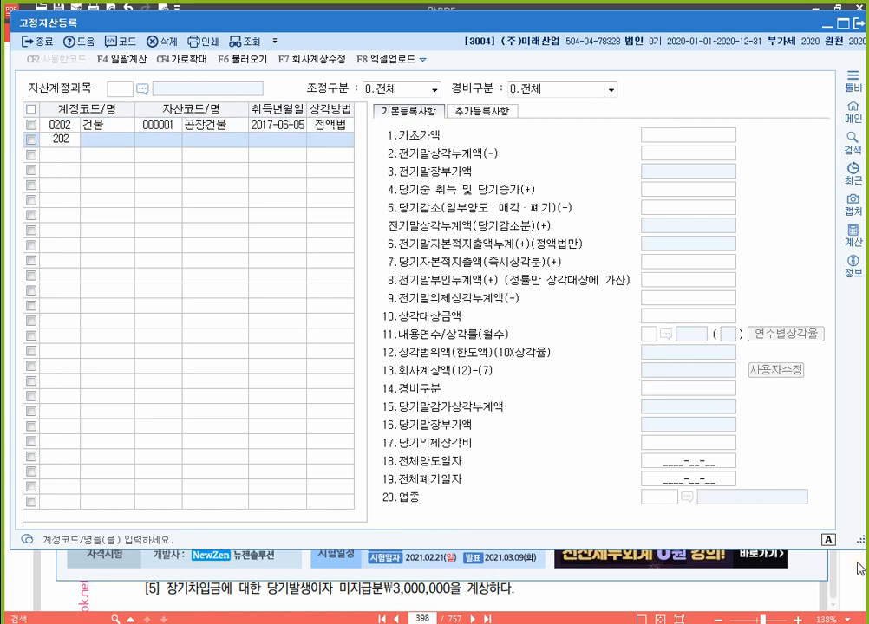
{"action": "key", "text": "Return"}
{"action": "key", "text": "Return"}
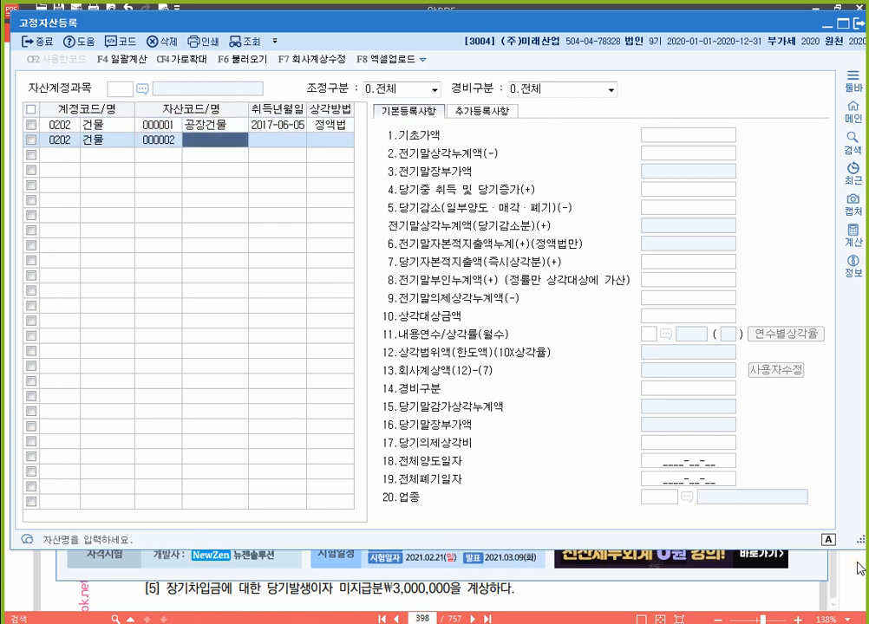
{"action": "type", "text": "본사건물"}
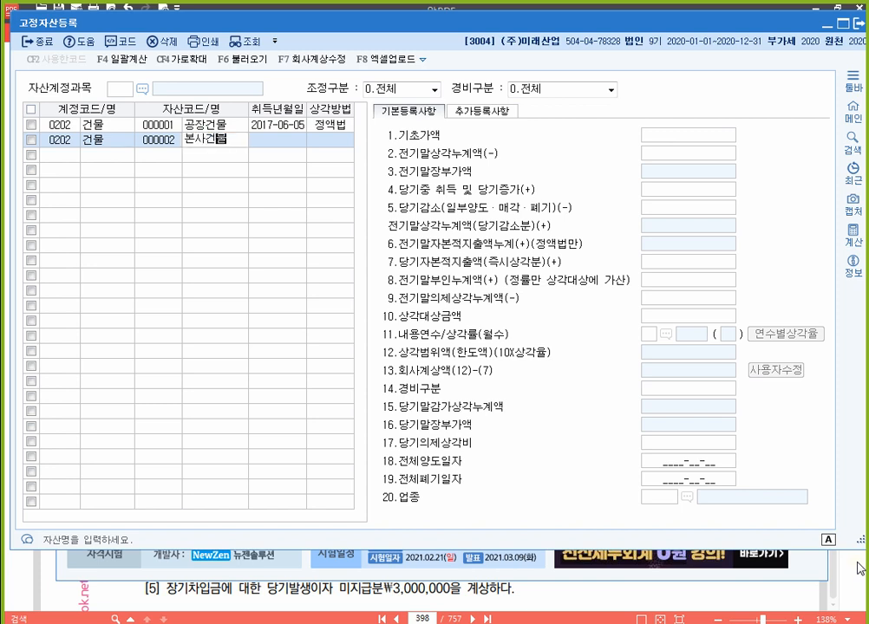
{"action": "key", "text": "Return"}
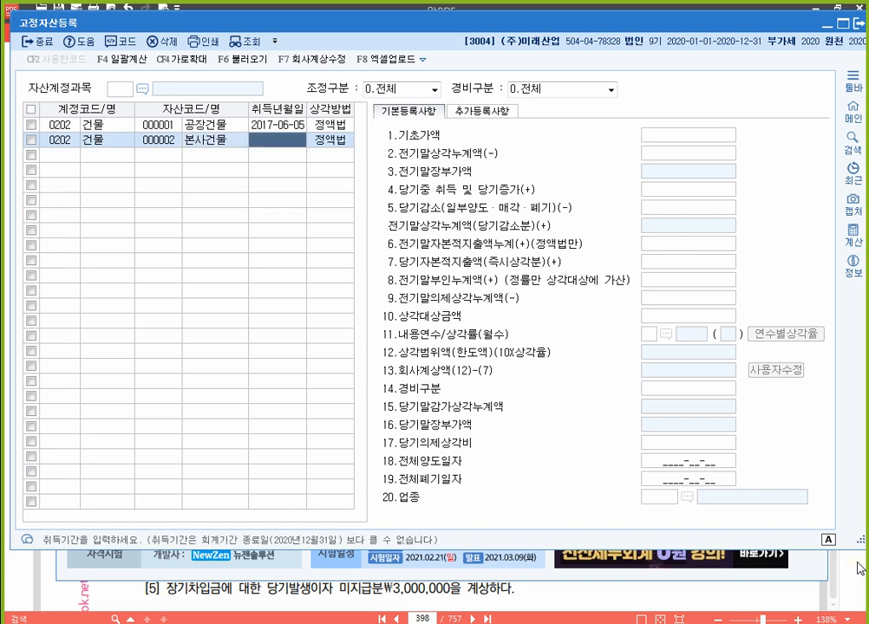
{"action": "type", "text": "20170401"}
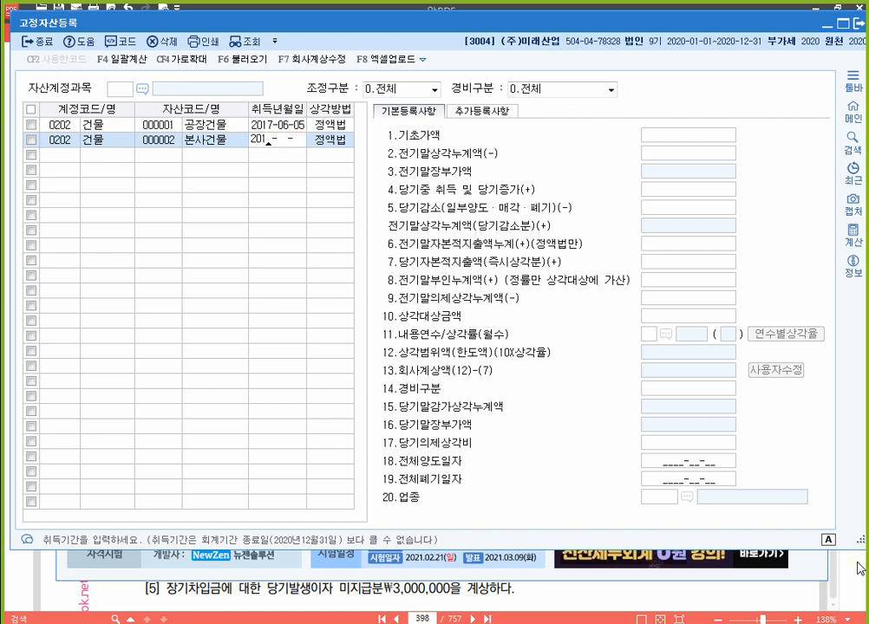
{"action": "key", "text": "Return"}
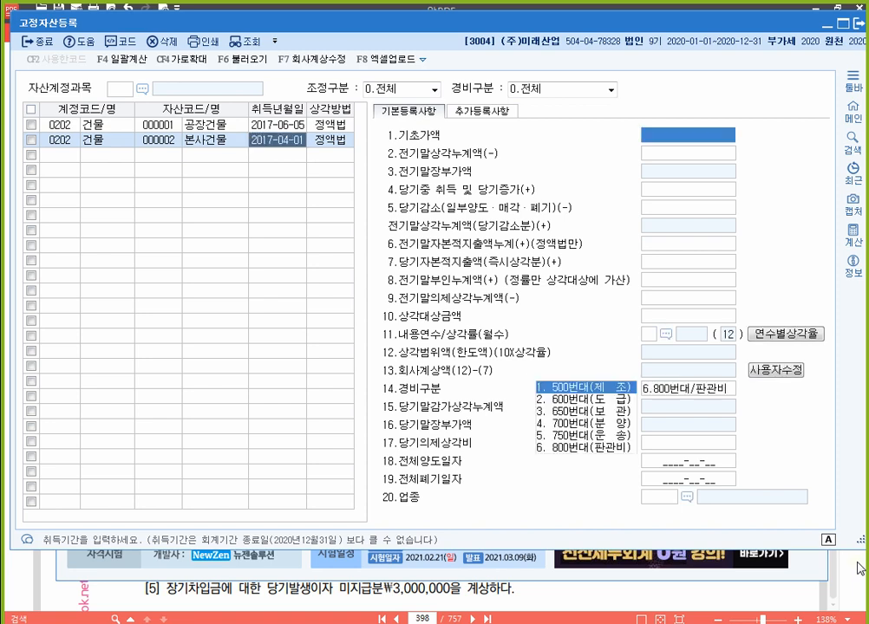
Enter 기초가액 180,000,000 and 전기말상각누계액 18,000,000 for 본사건물.
{"action": "type", "text": "180000000"}
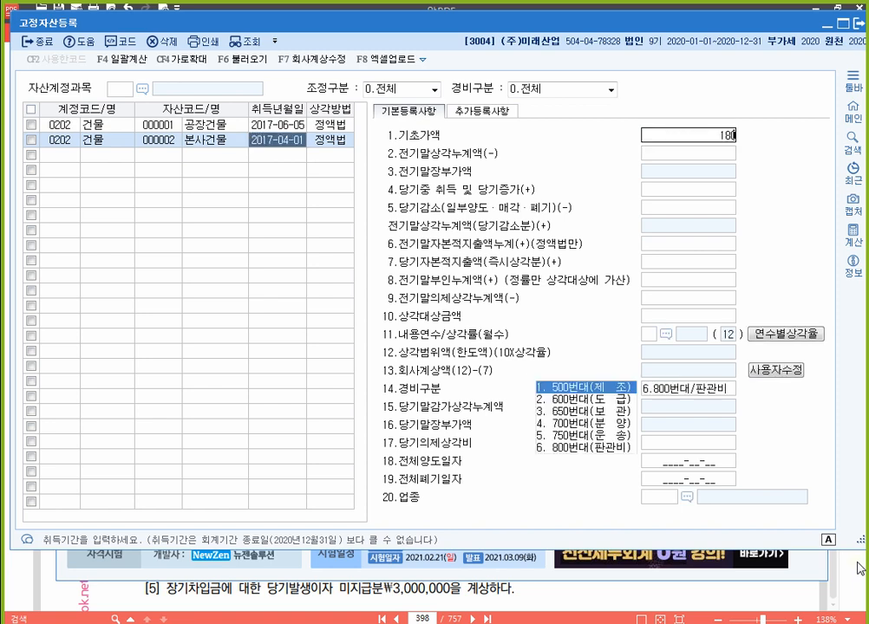
{"action": "key", "text": "Return"}
{"action": "type", "text": "18000000"}
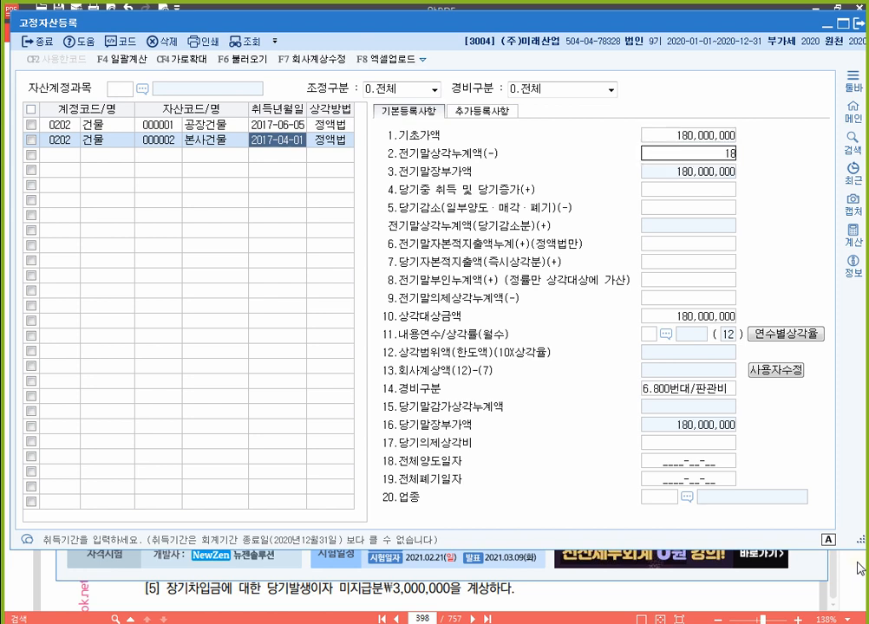
{"action": "key", "text": "Return"}
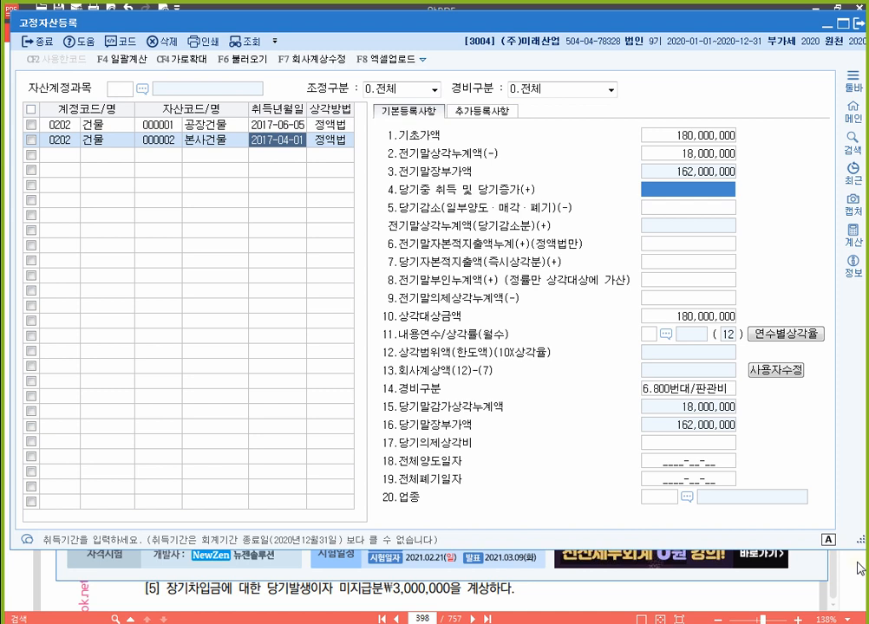
Set 본사건물's 내용연수 to 20 years and keep its 경비구분 at 6.800번대/판관비.
{"action": "key", "text": "Return"}
{"action": "key", "text": "Return"}
{"action": "key", "text": "Return"}
{"action": "key", "text": "Return"}
{"action": "key", "text": "Return"}
{"action": "key", "text": "Return"}
{"action": "key", "text": "Return"}
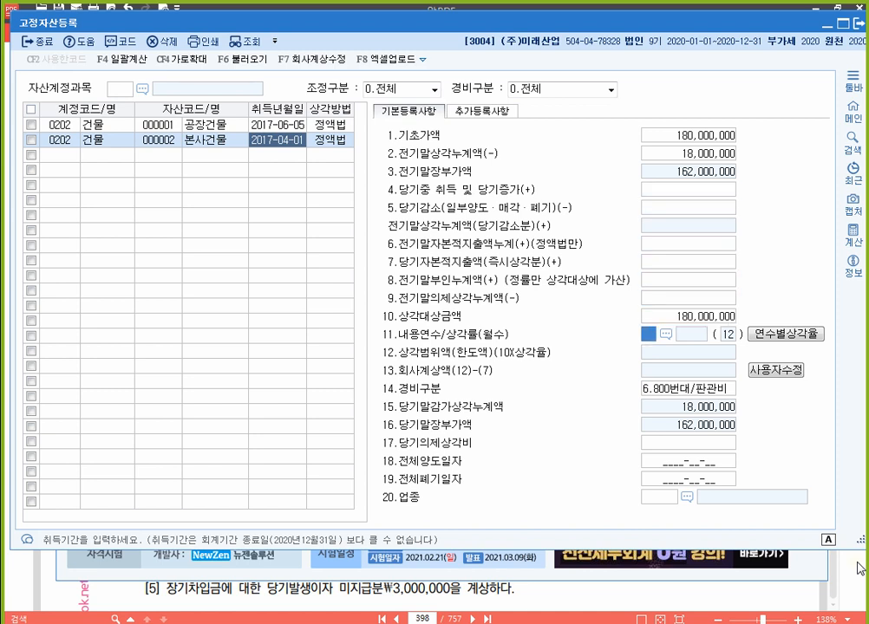
{"action": "type", "text": "20"}
{"action": "key", "text": "Return"}
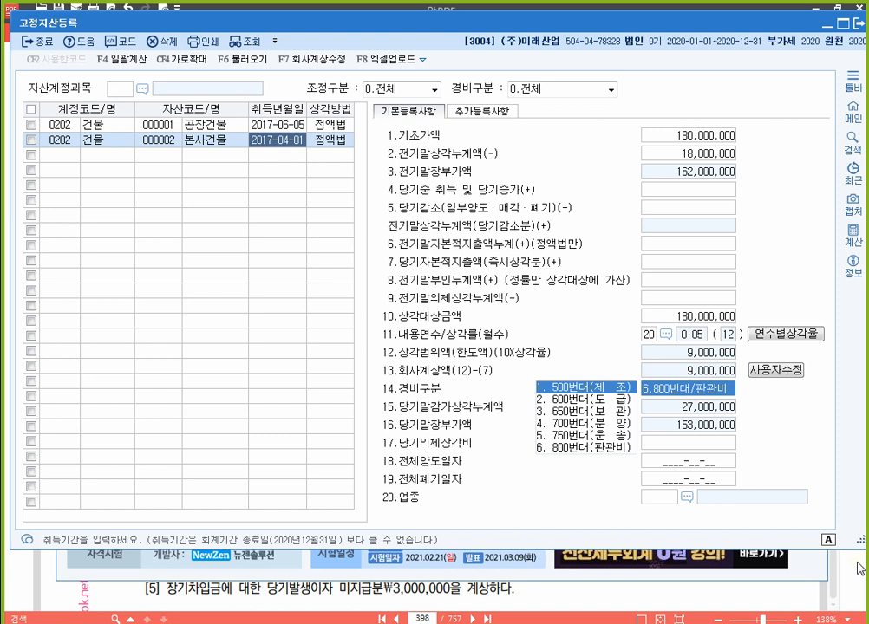
{"action": "key", "text": "Return"}
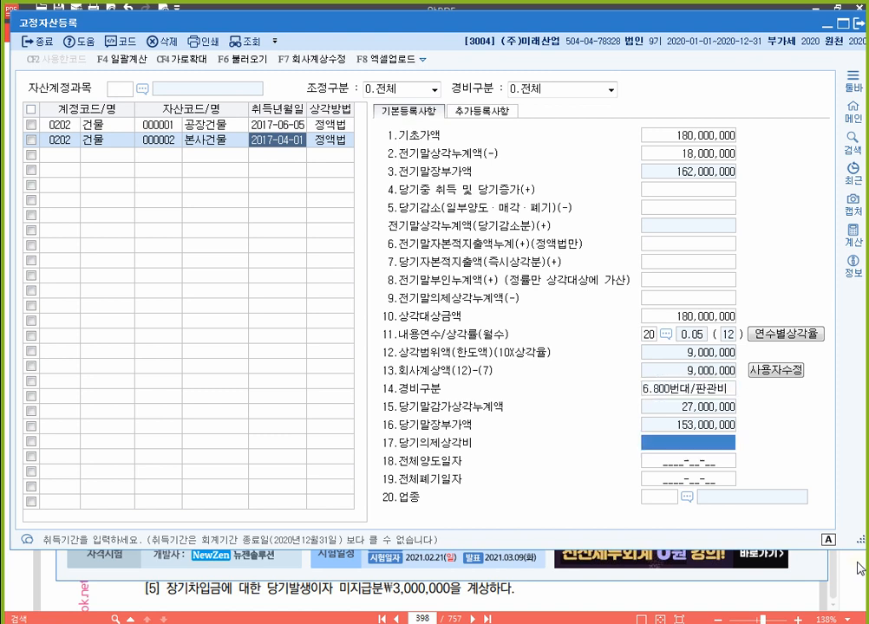
Set 본사건물's 업종 to 03 철골,철골,석조, recheck its saved entry and go to the next empty asset row.
{"action": "key", "text": "Return"}
{"action": "key", "text": "Return"}
{"action": "key", "text": "Return"}
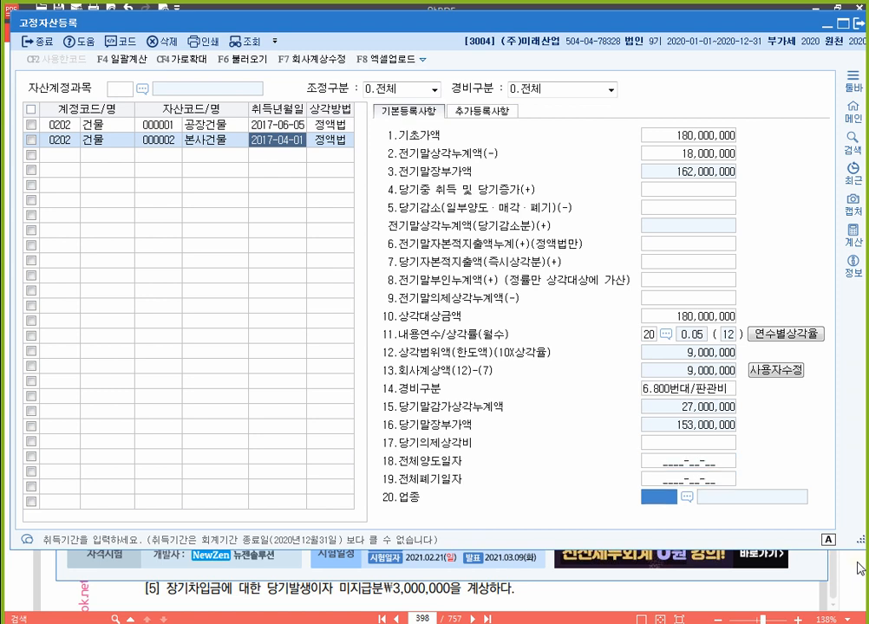
{"action": "type", "text": "03"}
{"action": "key", "text": "Return"}
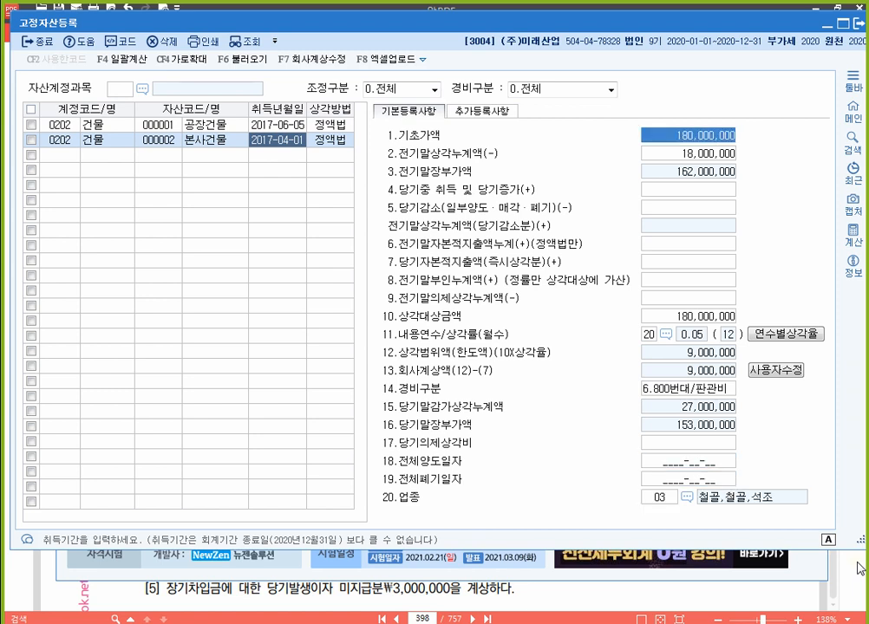
{"action": "key", "text": "Down"}
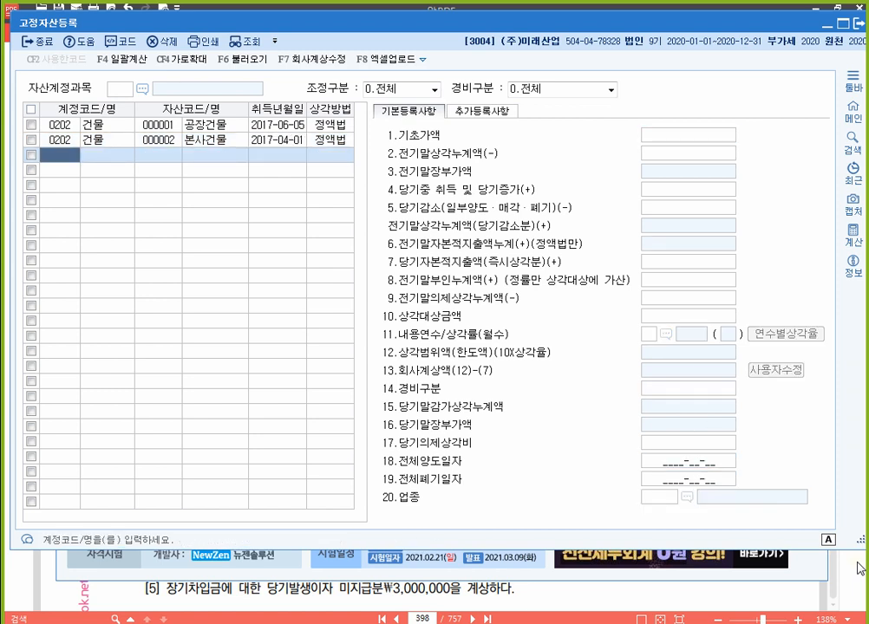
{"action": "key", "text": "Up"}
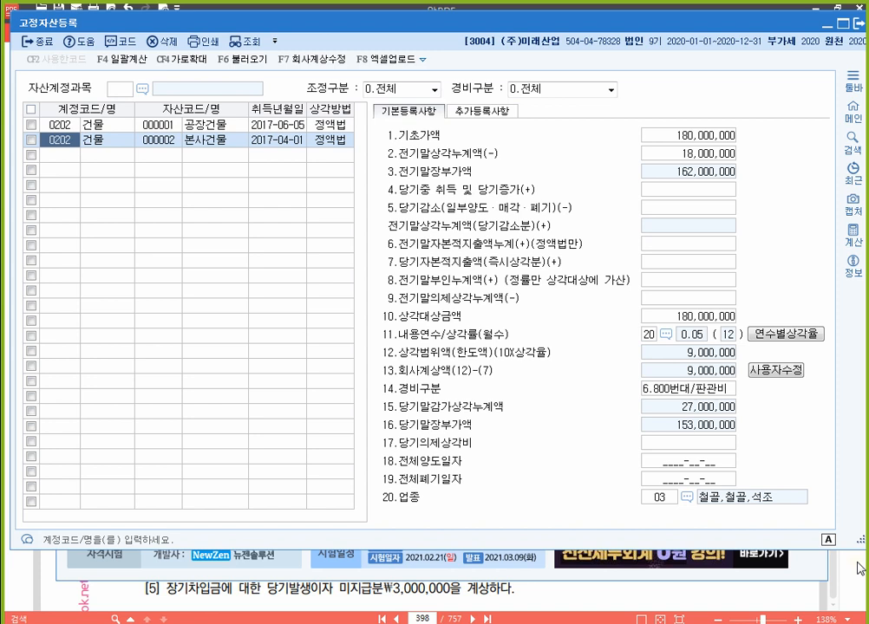
{"action": "key", "text": "Down"}
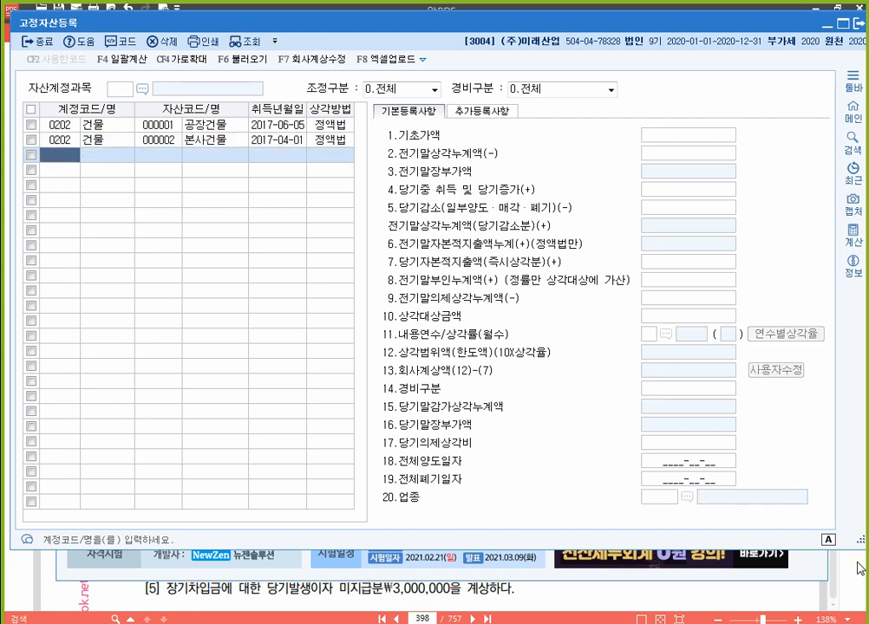
Add a 0206 기계장치 asset with asset code 000003, name 절단기 and acquisition date 2017-07-31.
{"action": "type", "text": "206"}
{"action": "key", "text": "Return"}
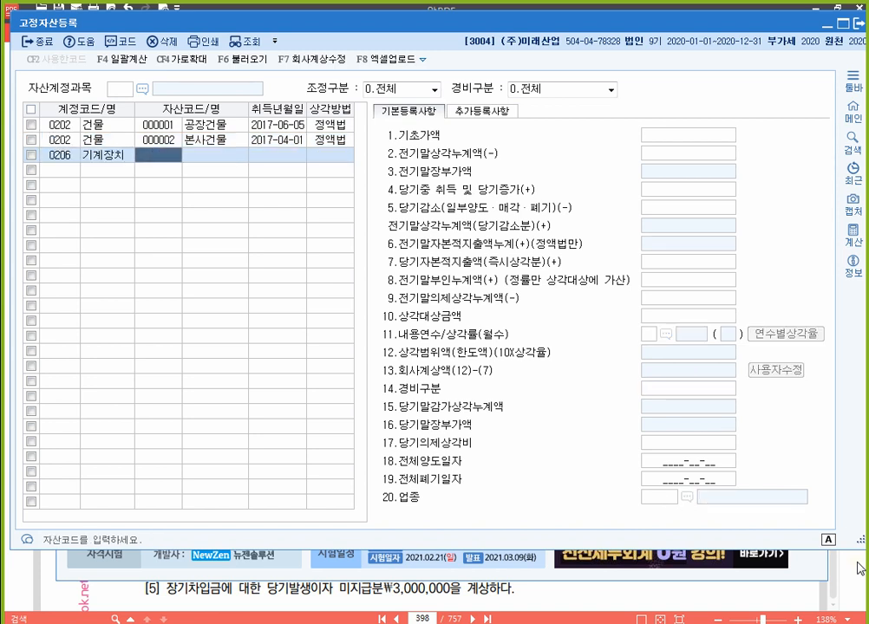
{"action": "type", "text": "3"}
{"action": "key", "text": "Return"}
{"action": "type", "text": "절"}
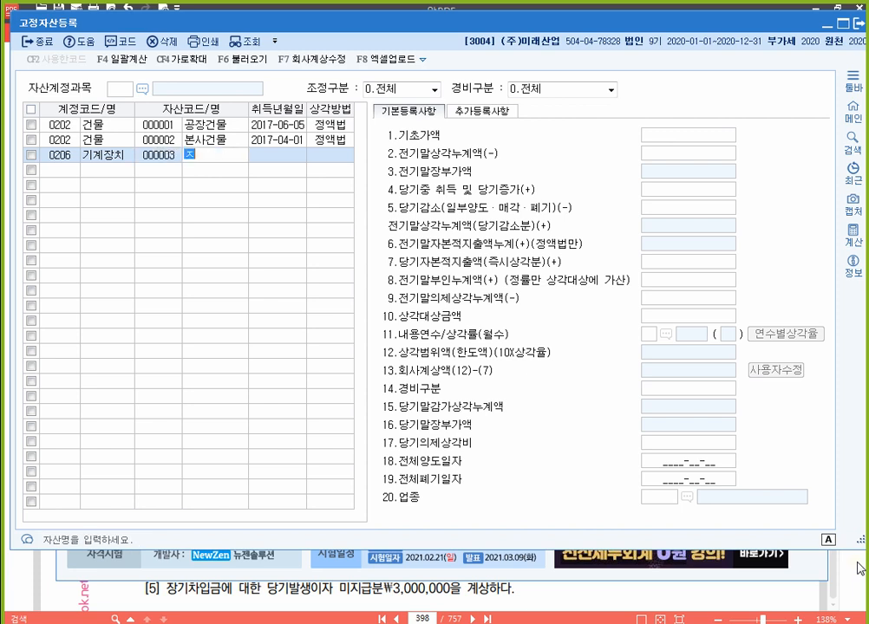
{"action": "type", "text": "단기"}
{"action": "key", "text": "Return"}
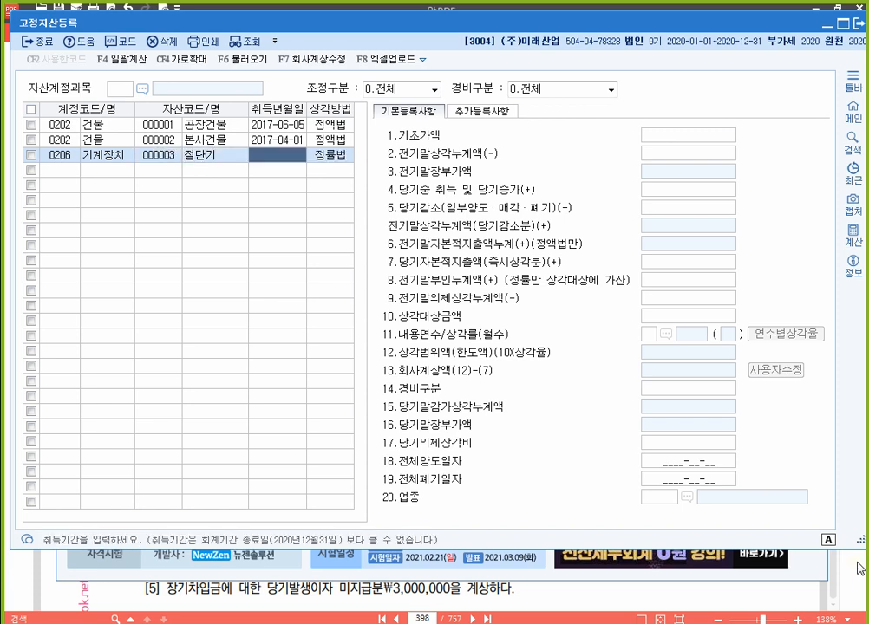
{"action": "type", "text": "2017-07-"}
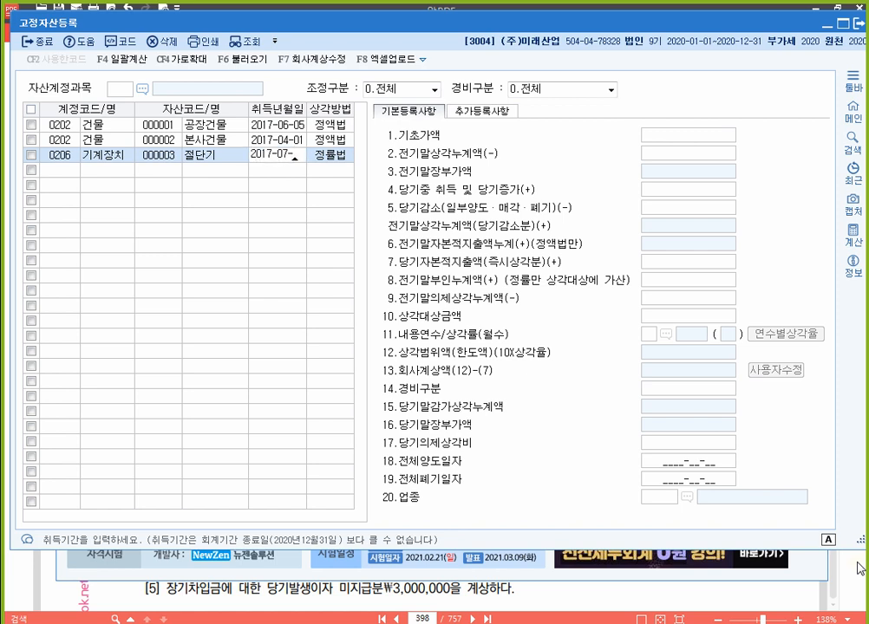
{"action": "type", "text": "31"}
{"action": "key", "text": "Return"}
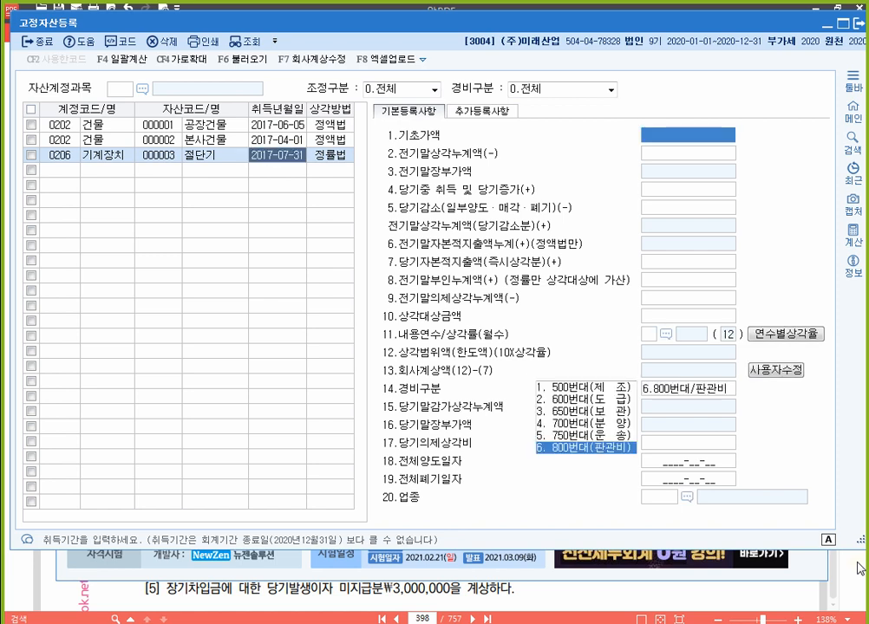
Enter 기초가액 80,000,000 and 전기말상각누계액 2,500,000 for 절단기.
{"action": "type", "text": "80000000"}
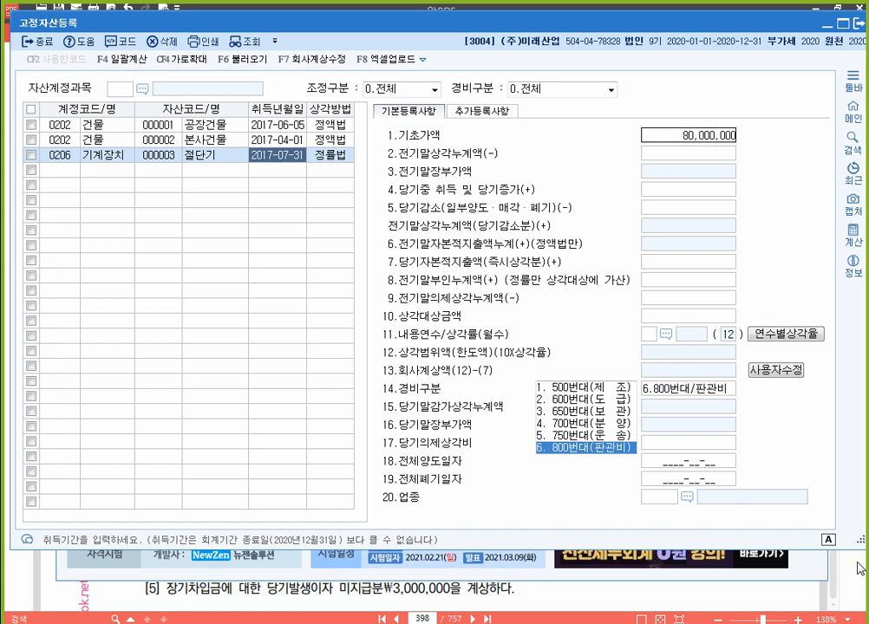
{"action": "key", "text": "Return"}
{"action": "type", "text": "2,500,000"}
{"action": "key", "text": "Return"}
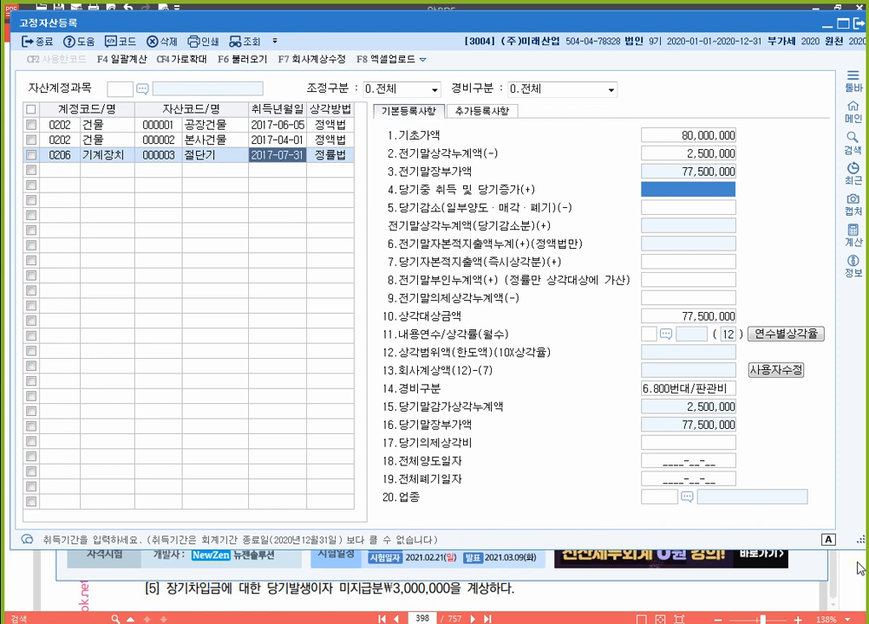
Set 절단기's 내용연수 to 10 years and its 경비구분 to 1.500번대/제조.
{"action": "key", "text": "Return"}
{"action": "key", "text": "Return"}
{"action": "key", "text": "Return"}
{"action": "key", "text": "Return"}
{"action": "key", "text": "Return"}
{"action": "key", "text": "Return"}
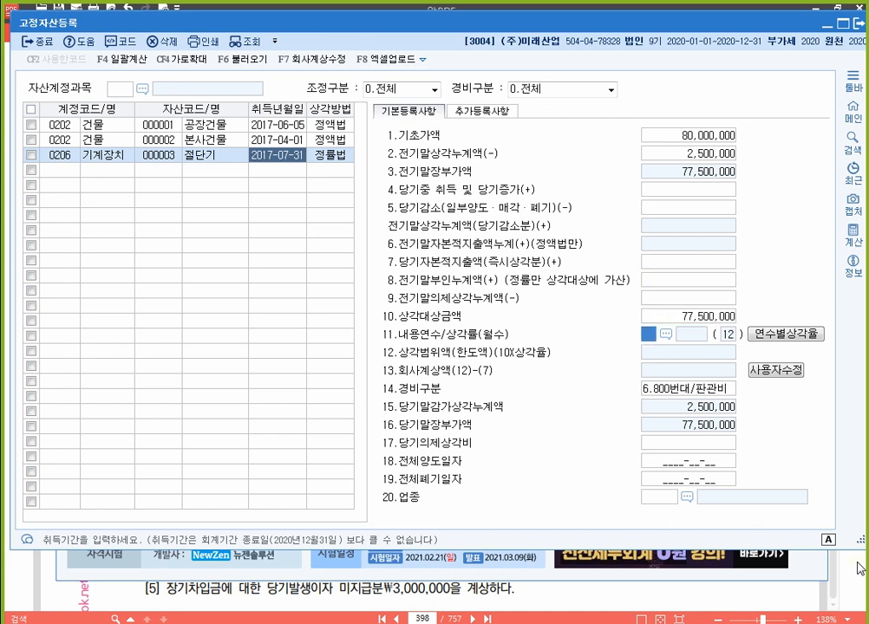
{"action": "type", "text": "10"}
{"action": "key", "text": "Return"}
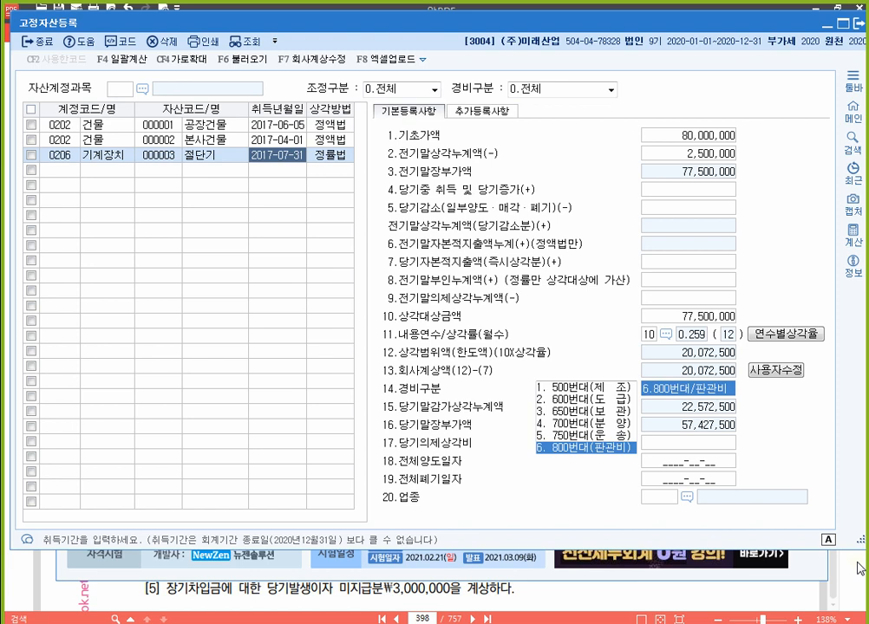
{"action": "key", "text": "1"}
{"action": "key", "text": "Return"}
Set 절단기's 업종 to 13 제조업, leaving 전체양도일자 and 전체폐기일자 blank.
{"action": "key", "text": "Return"}
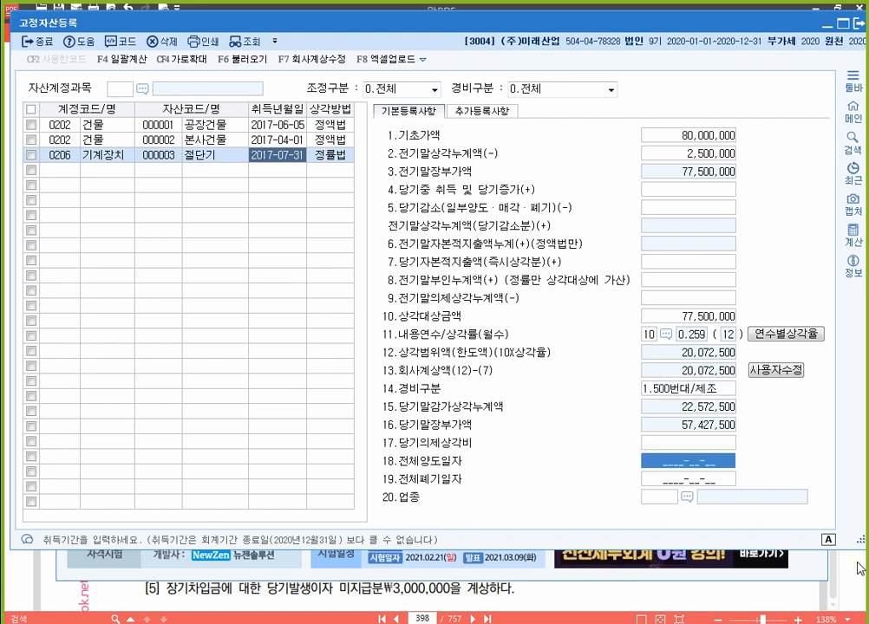
{"action": "key", "text": "Return"}
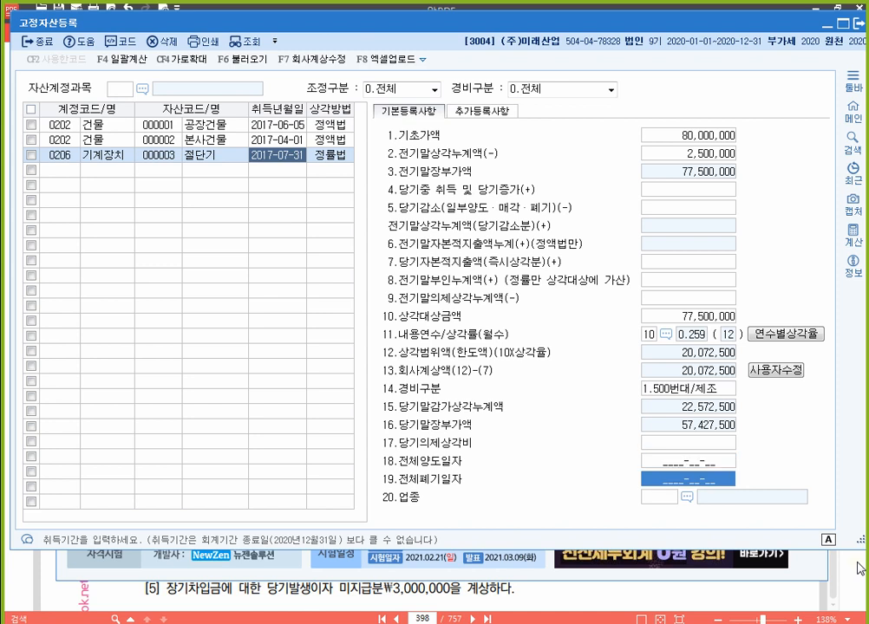
{"action": "key", "text": "Return"}
{"action": "type", "text": "13"}
{"action": "key", "text": "Return"}
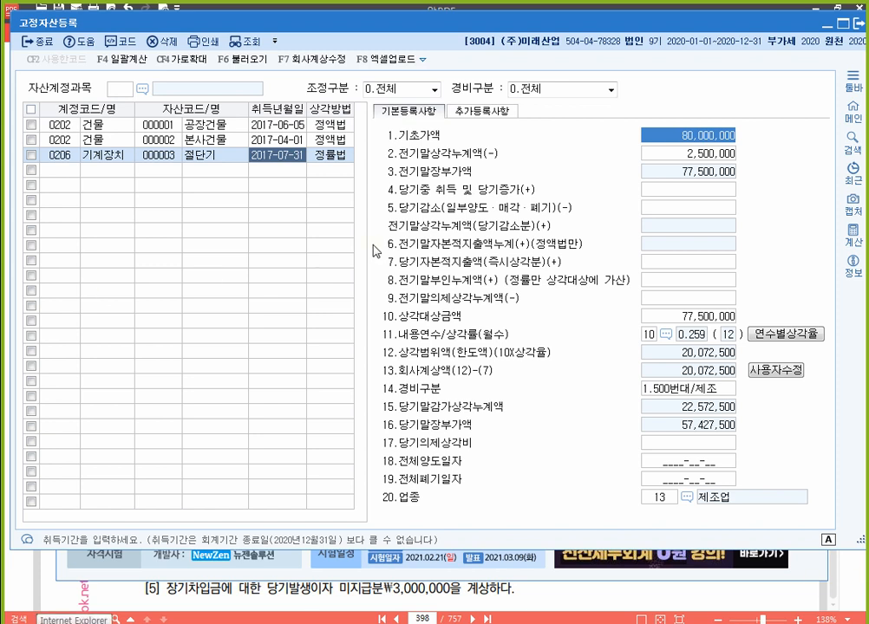
Add a 0208 차량운반구 asset in the next empty row with asset code 000004, name 5톤트럭 and acquisition date 2017-05-27.
{"action": "left_click", "coordinate": [61, 172]}
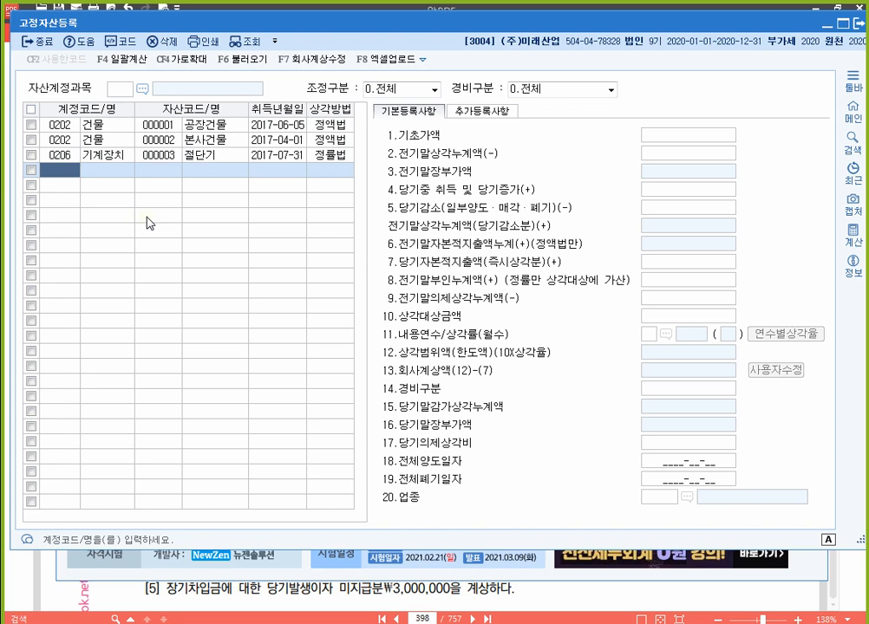
{"action": "type", "text": "0208"}
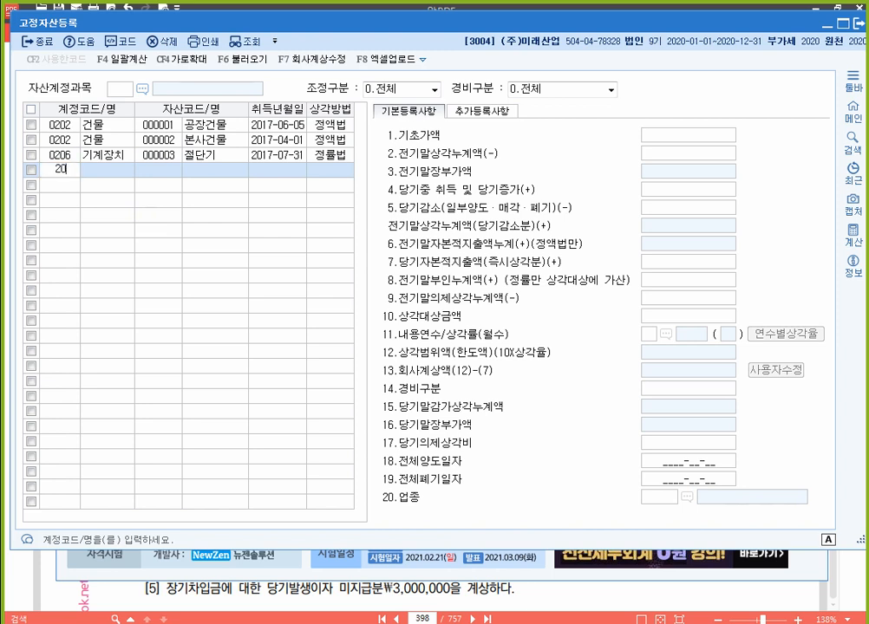
{"action": "key", "text": "Return"}
{"action": "type", "text": "5"}
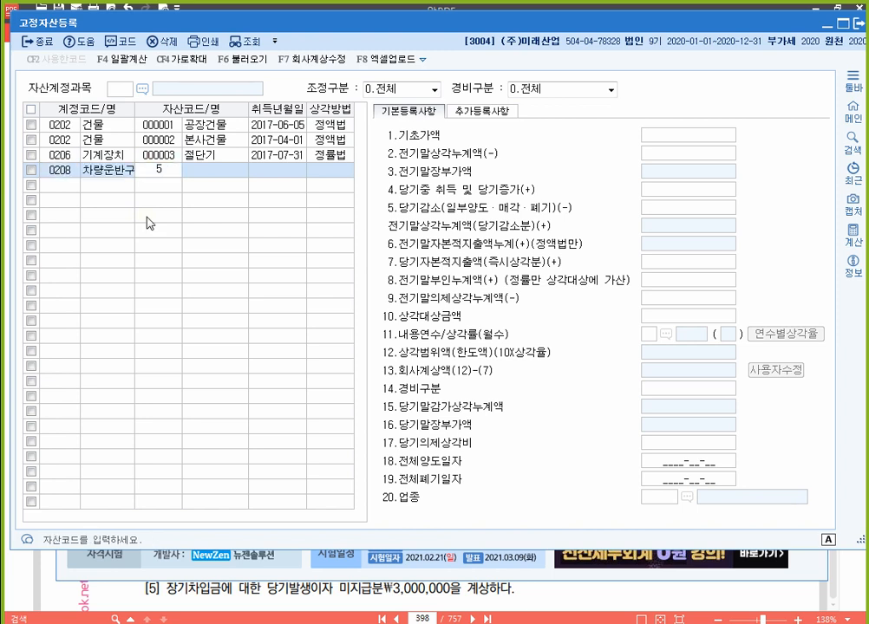
{"action": "key", "text": "BackSpace"}
{"action": "type", "text": "4"}
{"action": "key", "text": "Return"}
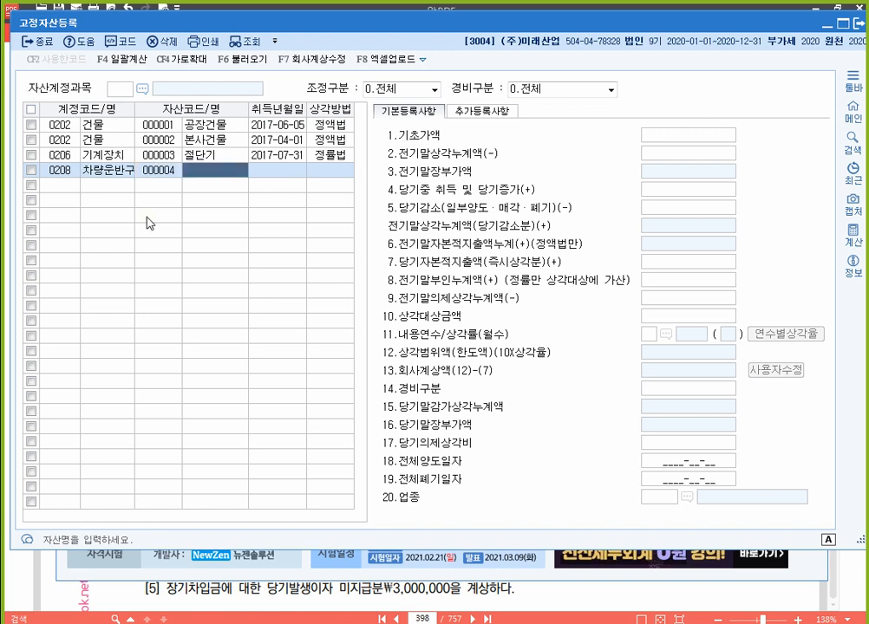
{"action": "type", "text": "5톤트럭"}
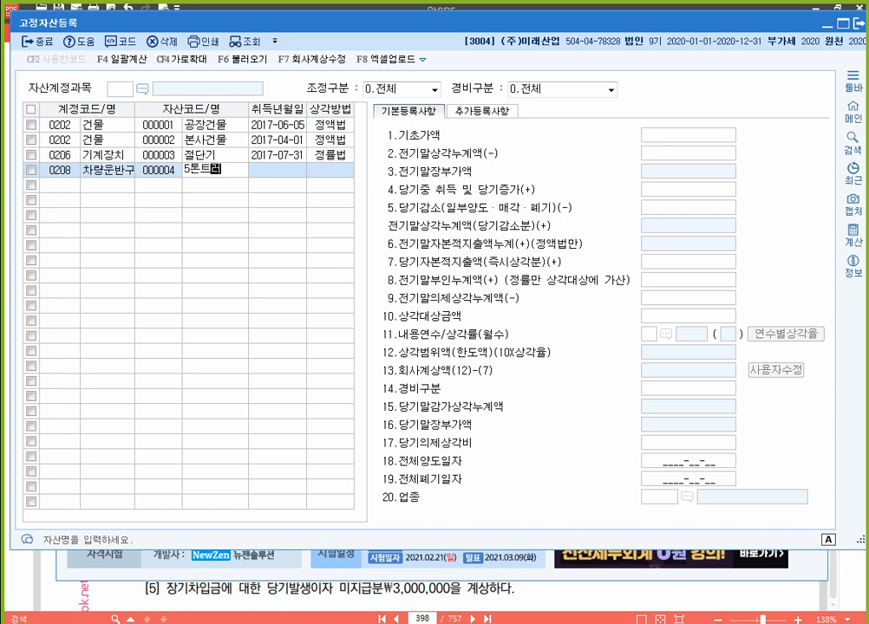
{"action": "key", "text": "Return"}
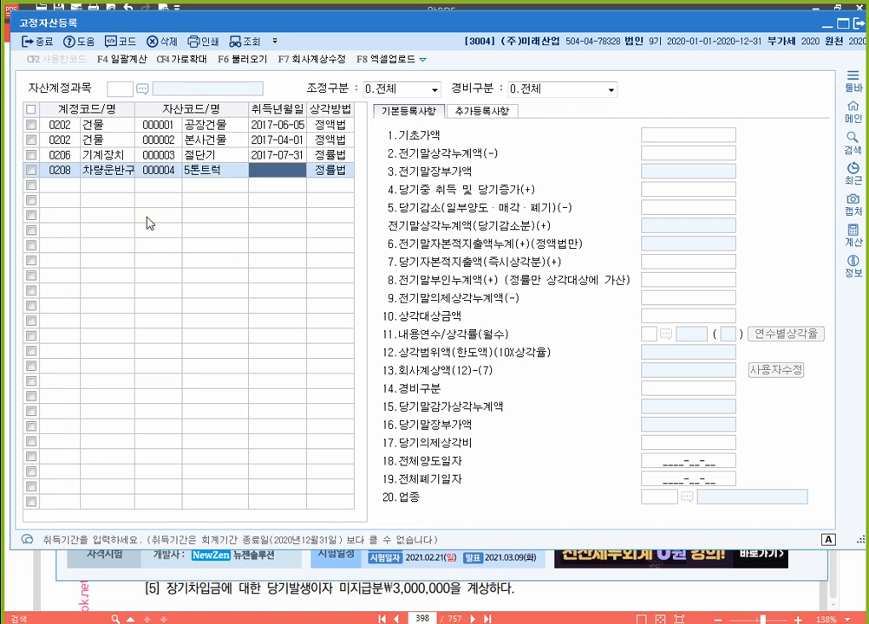
{"action": "type", "text": "2017-05-27"}
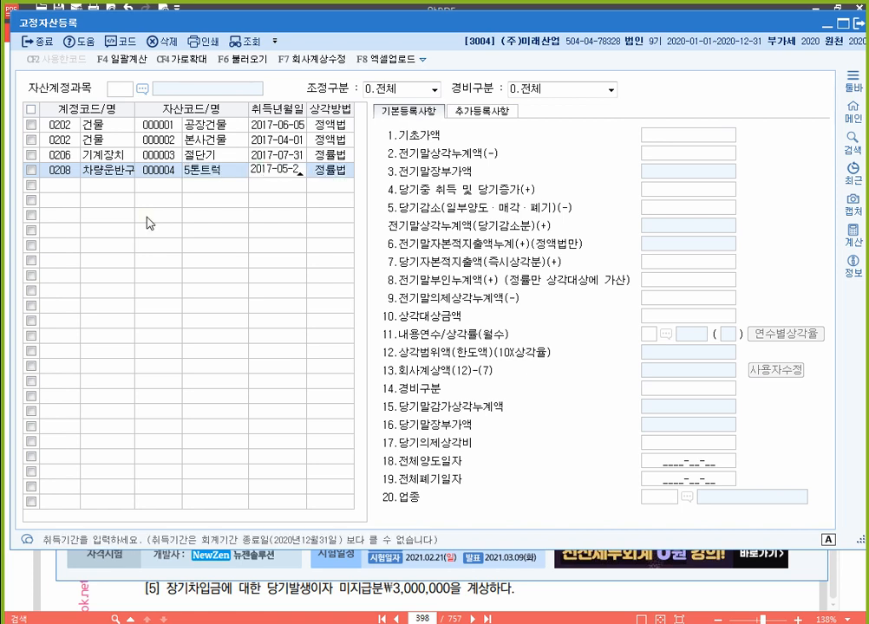
{"action": "key", "text": "Return"}
Enter 기초가액 10,000,000 and 전기말상각누계액 3,000,000 for 5톤트럭.
{"action": "type", "text": "10000000"}
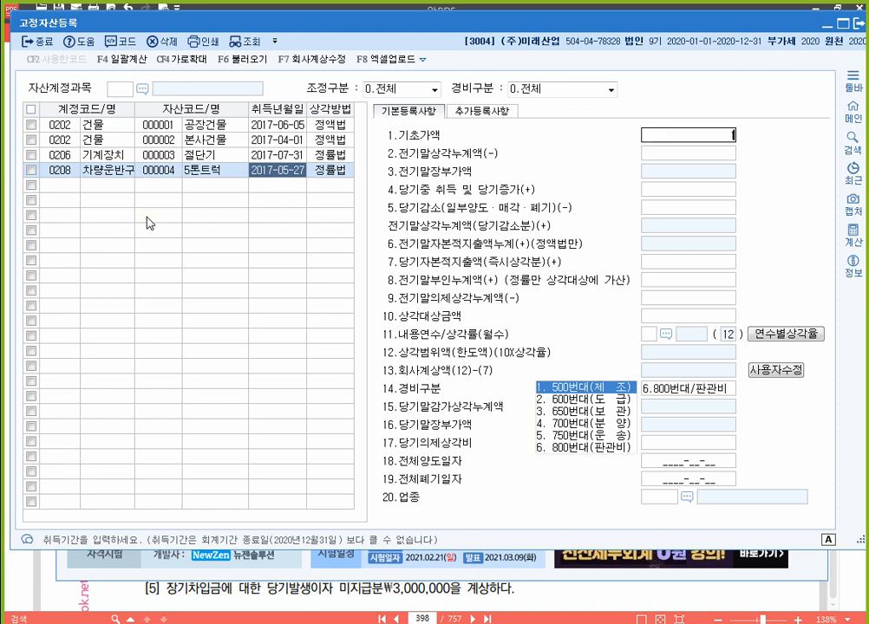
{"action": "key", "text": "Return"}
{"action": "type", "text": "3000000"}
{"action": "key", "text": "Return"}
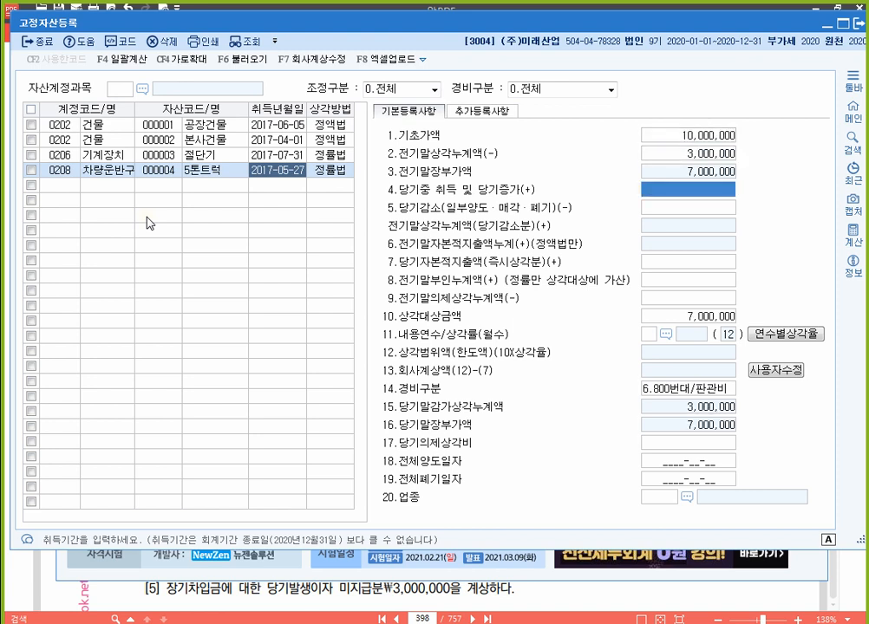
Set 5톤트럭's 내용연수 to 10 years and its 경비구분 to 1.500번대/제조.
{"action": "key", "text": "Return"}
{"action": "key", "text": "Return"}
{"action": "key", "text": "Return"}
{"action": "key", "text": "Return"}
{"action": "key", "text": "Return"}
{"action": "key", "text": "Return"}
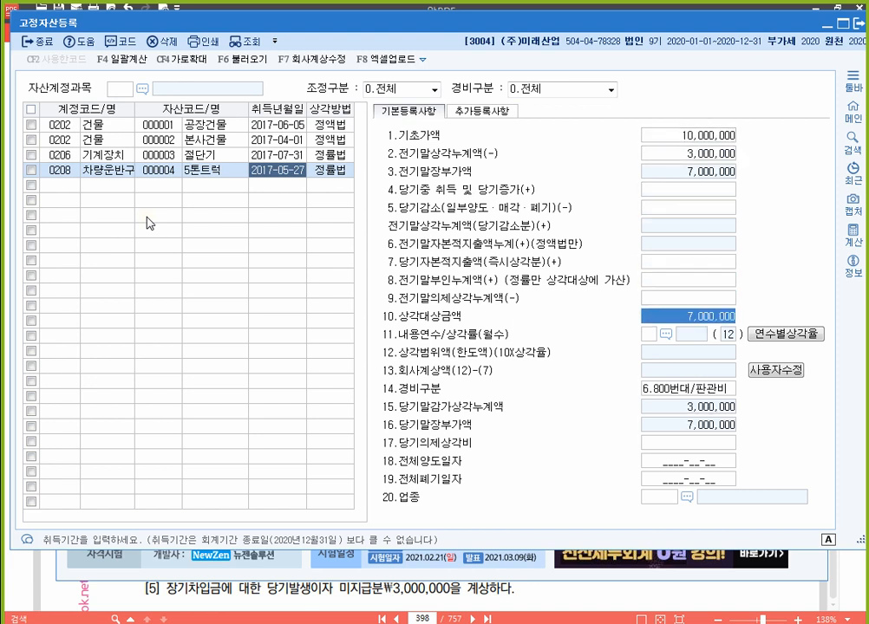
{"action": "type", "text": "10"}
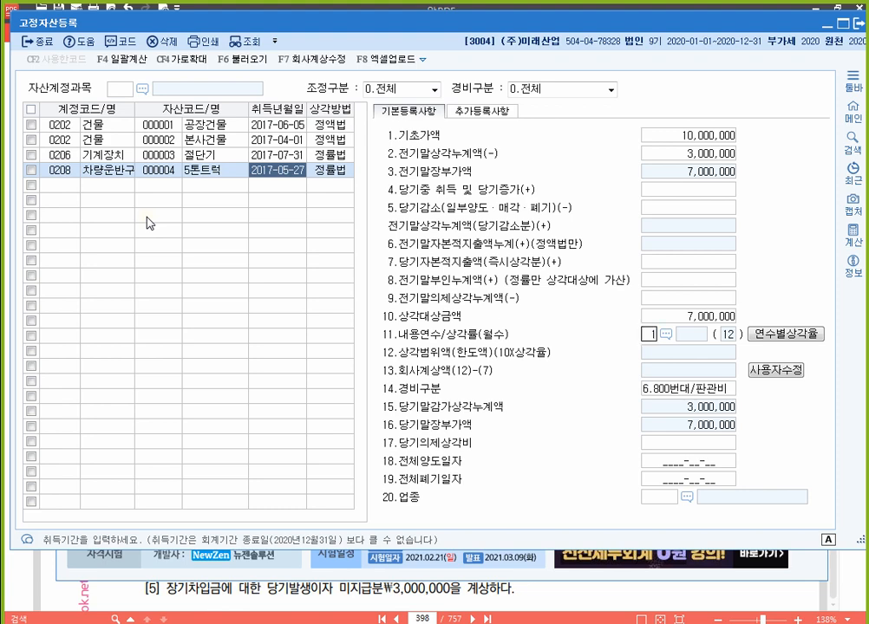
{"action": "key", "text": "Return"}
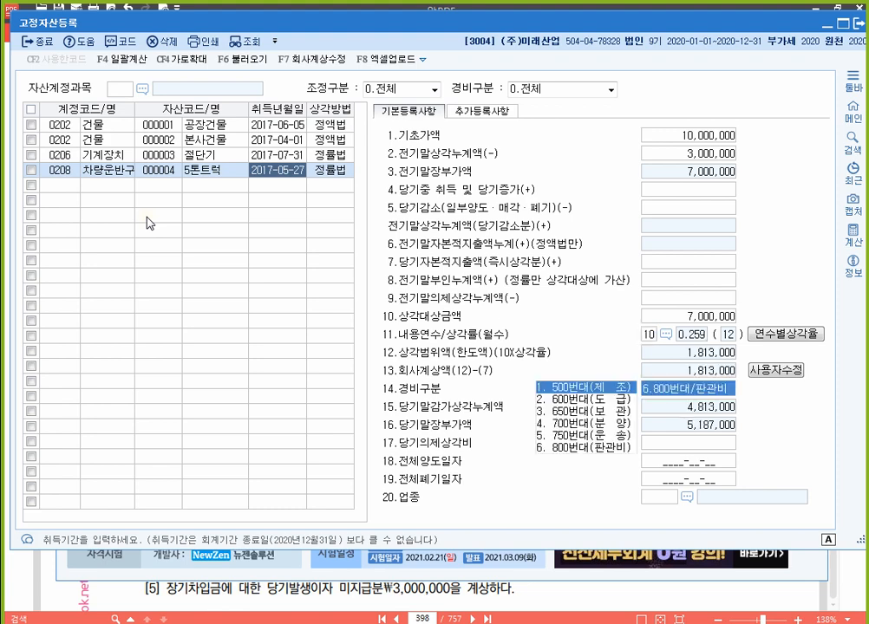
{"action": "key", "text": "Return"}
Set 5톤트럭's 업종 to 13 제조업 and recheck its saved entry.
{"action": "key", "text": "Return"}
{"action": "key", "text": "Return"}
{"action": "key", "text": "Return"}
{"action": "key", "text": "Return"}
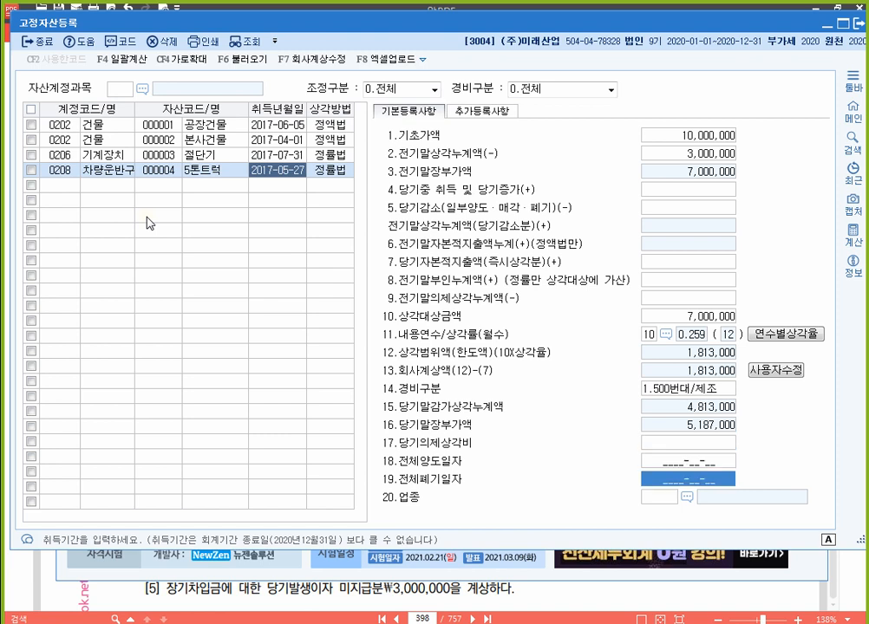
{"action": "type", "text": "13"}
{"action": "key", "text": "Return"}
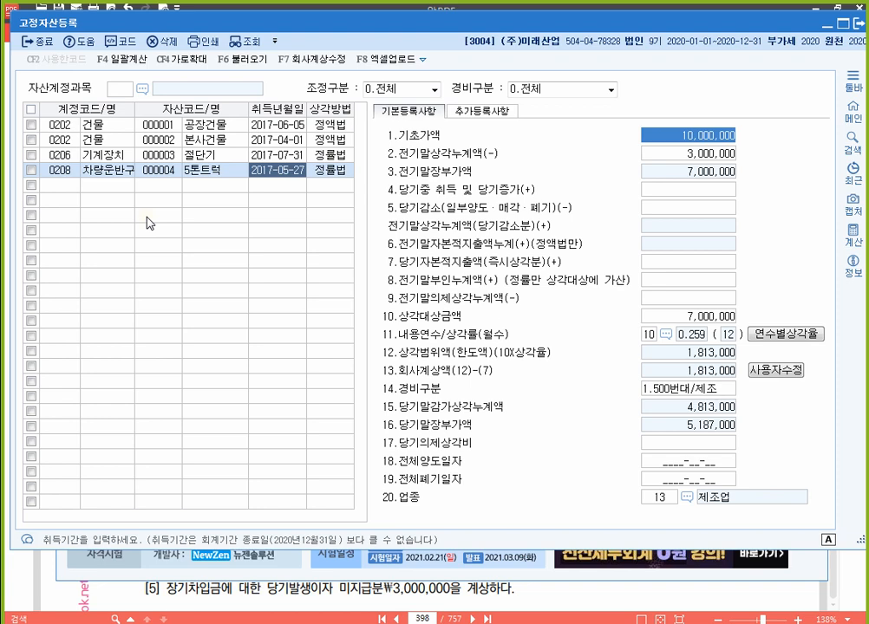
{"action": "key", "text": "Down"}
{"action": "key", "text": "Up"}
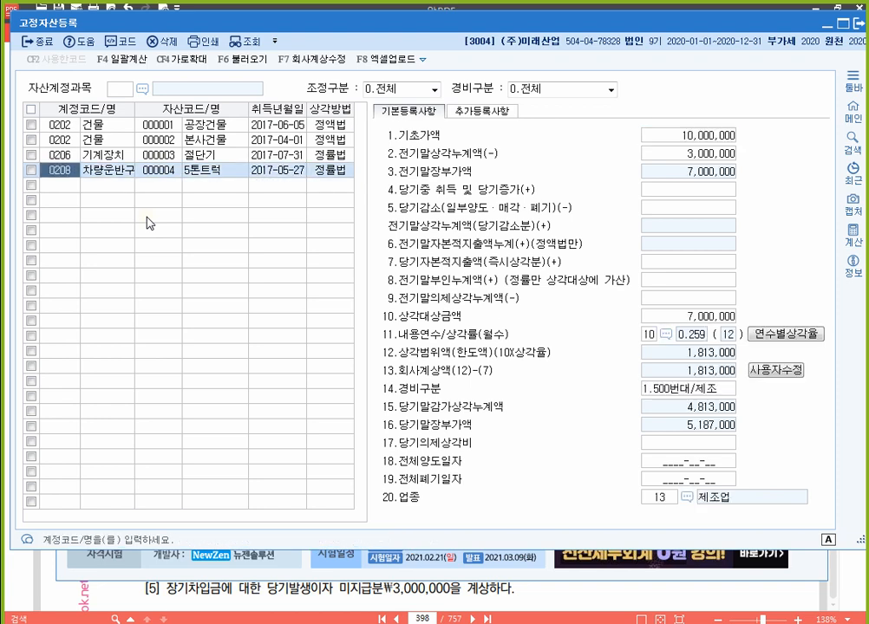
{"action": "key", "text": "Up"}
{"action": "key", "text": "Down"}
Add another 0208 차량운반구 asset with asset code 000005, name 승용차 and acquisition date 2020-07-03.
{"action": "key", "text": "Down"}
{"action": "type", "text": "208"}
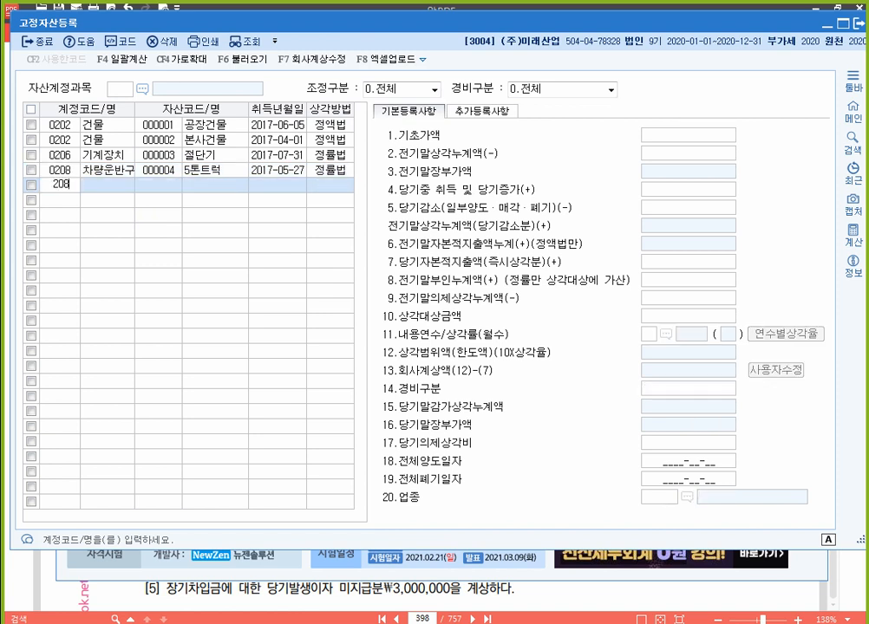
{"action": "key", "text": "Return"}
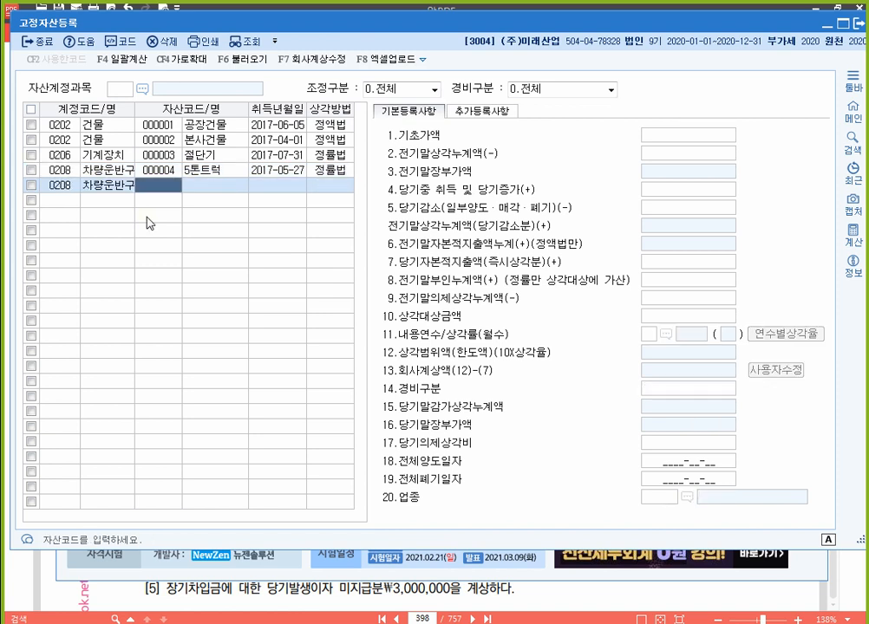
{"action": "type", "text": "5"}
{"action": "key", "text": "Return"}
{"action": "type", "text": "승용ㅊ"}
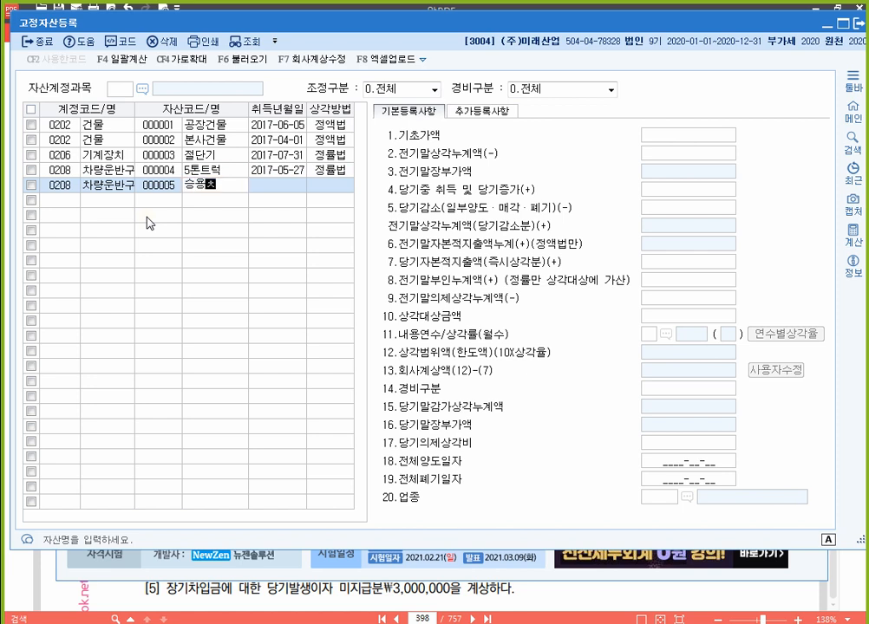
{"action": "type", "text": "ㅏ"}
{"action": "key", "text": "Return"}
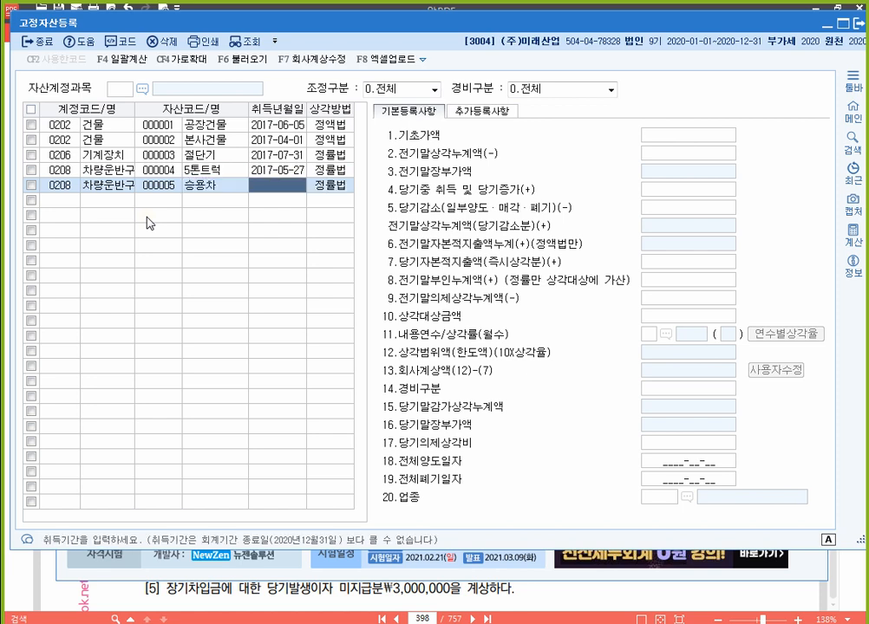
{"action": "type", "text": "20200703"}
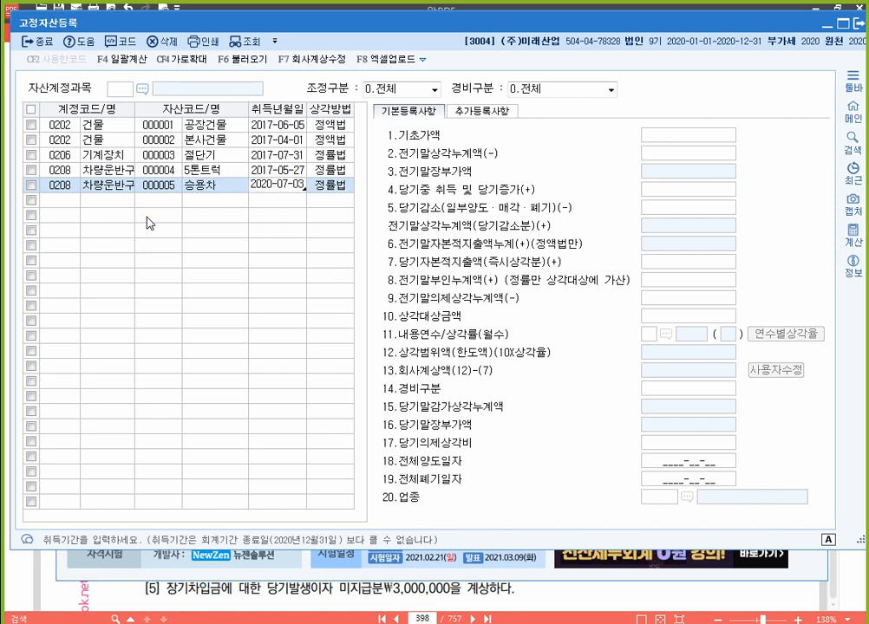
{"action": "key", "text": "Return"}
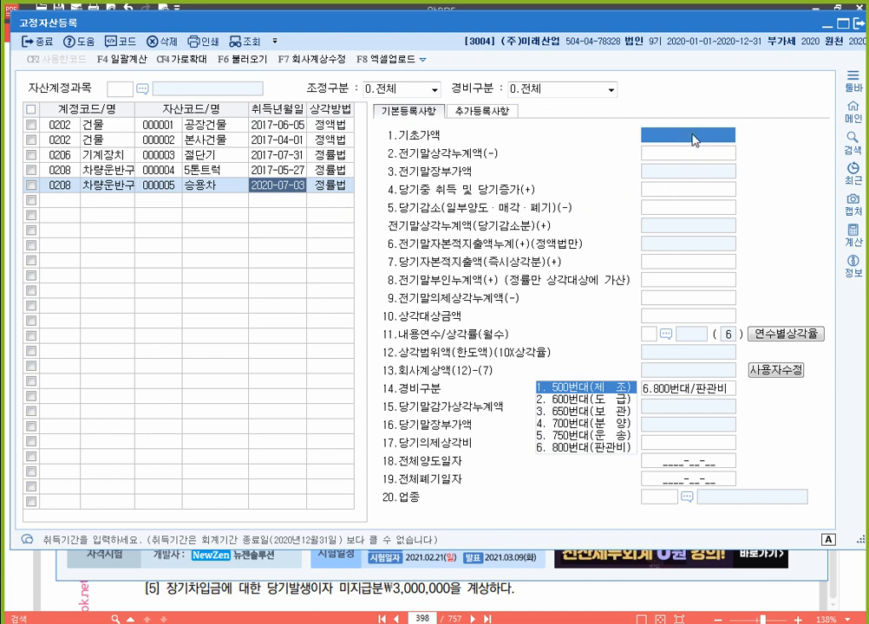
Leave 승용차's 기초가액 and 전기말상각누계액 blank and go to its 4.당기중 취득 및 당기증가(+) field.
{"action": "key", "text": "Return"}
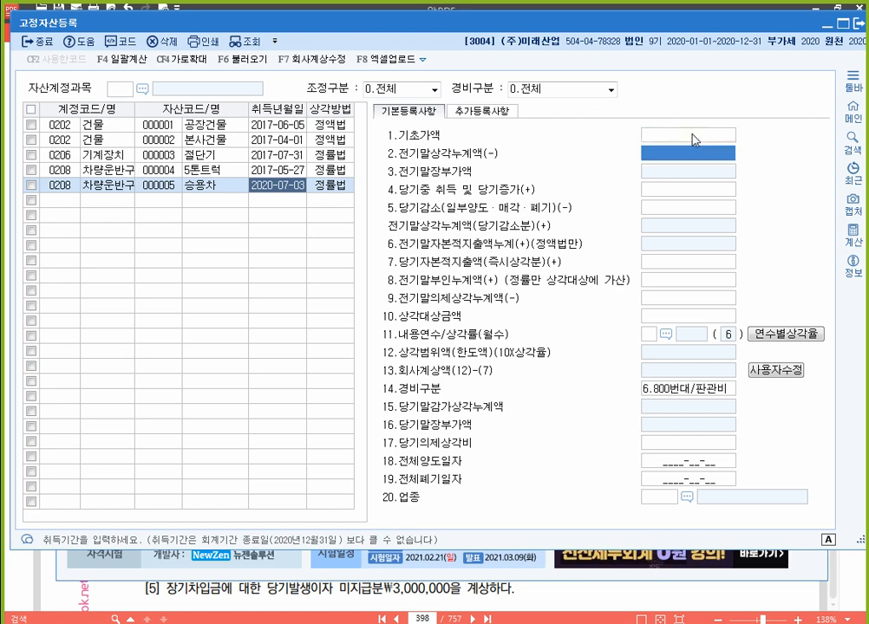
{"action": "key", "text": "Return"}
{"action": "key", "text": "Return"}
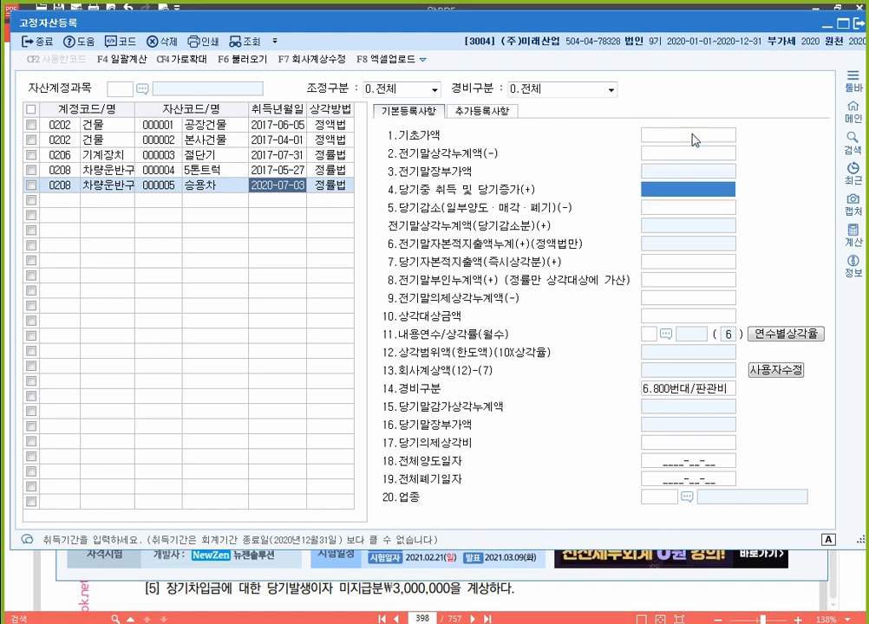
{"action": "key", "text": "Up"}
Outline the 4.당기중 취득 label with a red rectangle using the screen pen, and clear the annotation.
{"action": "key", "text": "F12"}
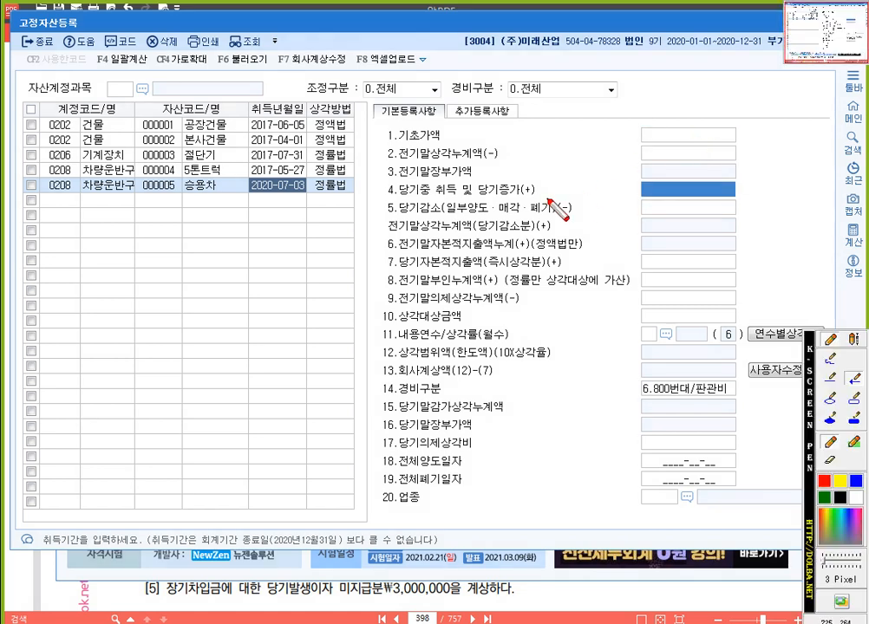
{"action": "left_click_drag", "start_coordinate": [380, 181], "coordinate": [431, 202]}
{"action": "key", "text": "ctrl+z"}
{"action": "left_click", "coordinate": [854, 398]}
{"action": "mouse_move", "coordinate": [380, 179]}
{"action": "left_mouse_down"}
{"action": "mouse_move", "coordinate": [460, 203]}
{"action": "mouse_move", "coordinate": [454, 200]}
{"action": "left_mouse_up"}
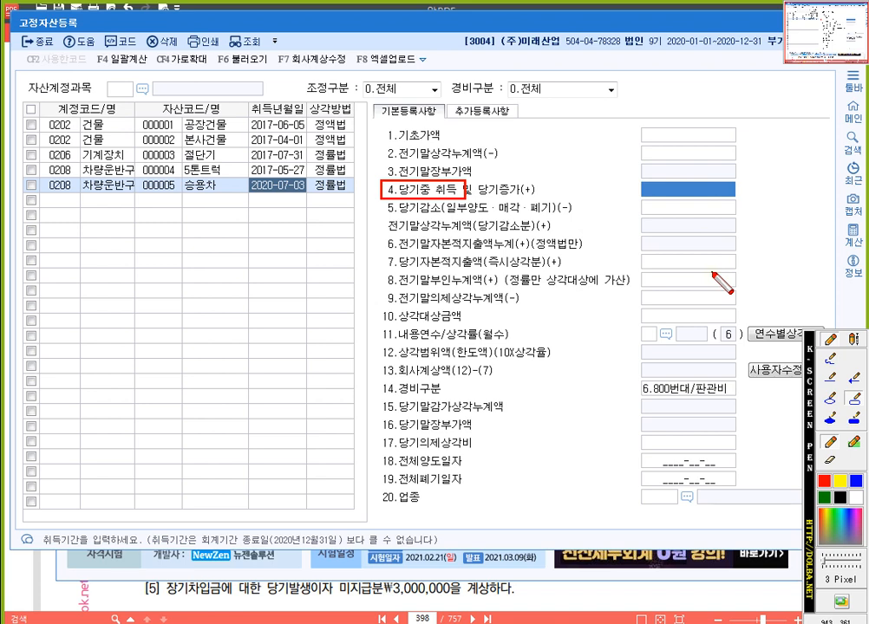
{"action": "key", "text": "Escape"}
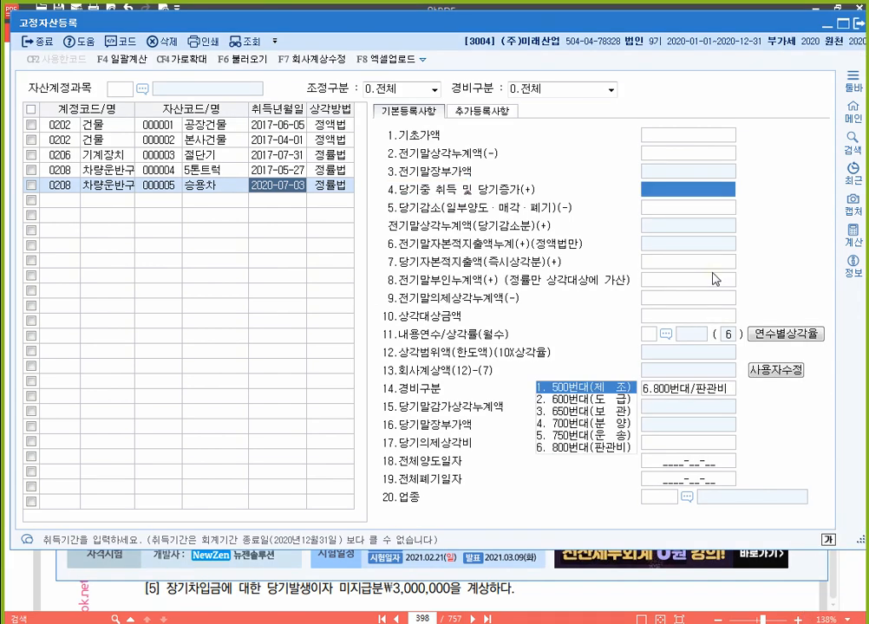
Enter 24,300,000 as 승용차's 당기중 취득 및 당기증가 amount.
{"action": "type", "text": "24300000"}
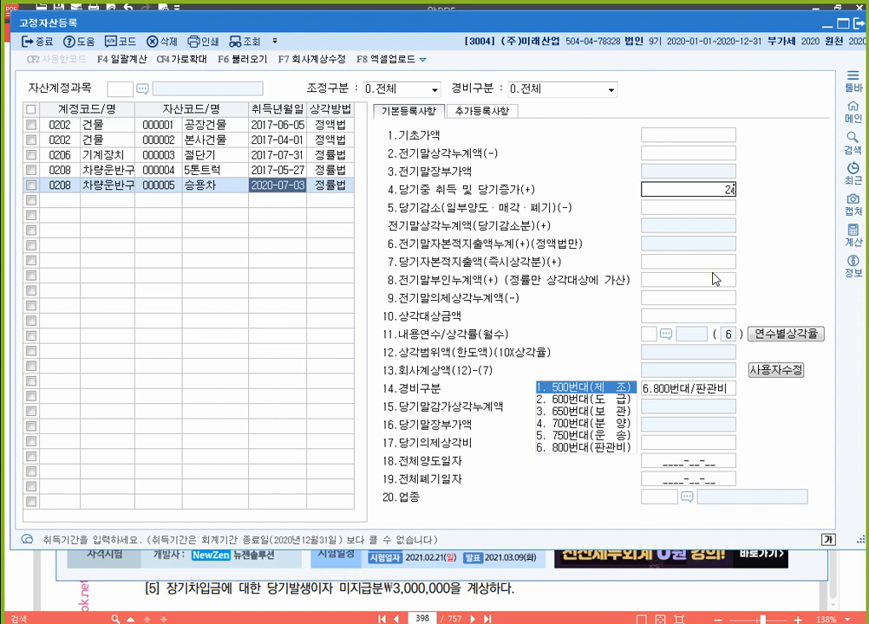
{"action": "key", "text": "Return"}
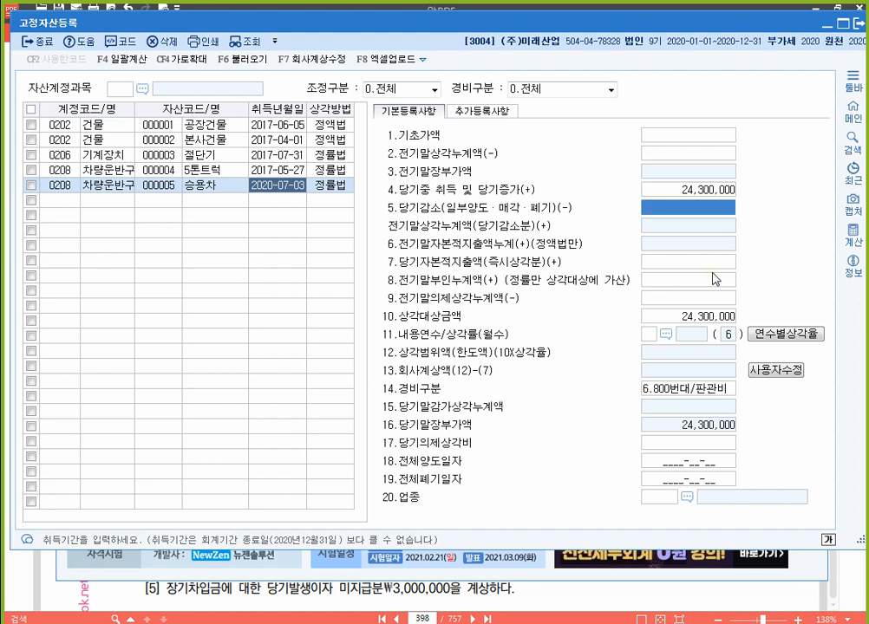
{"action": "key", "text": "Up"}
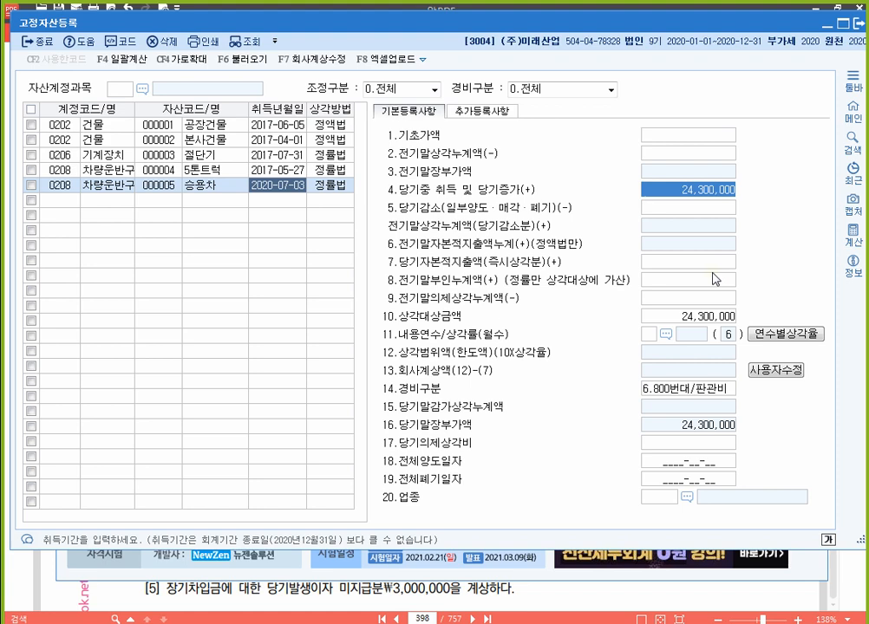
Set 승용차's 내용연수 to 5 years and keep its 경비구분 as 6.800번대/판관비.
{"action": "key", "text": "Return"}
{"action": "key", "text": "Return"}
{"action": "key", "text": "Return"}
{"action": "key", "text": "Return"}
{"action": "key", "text": "Return"}
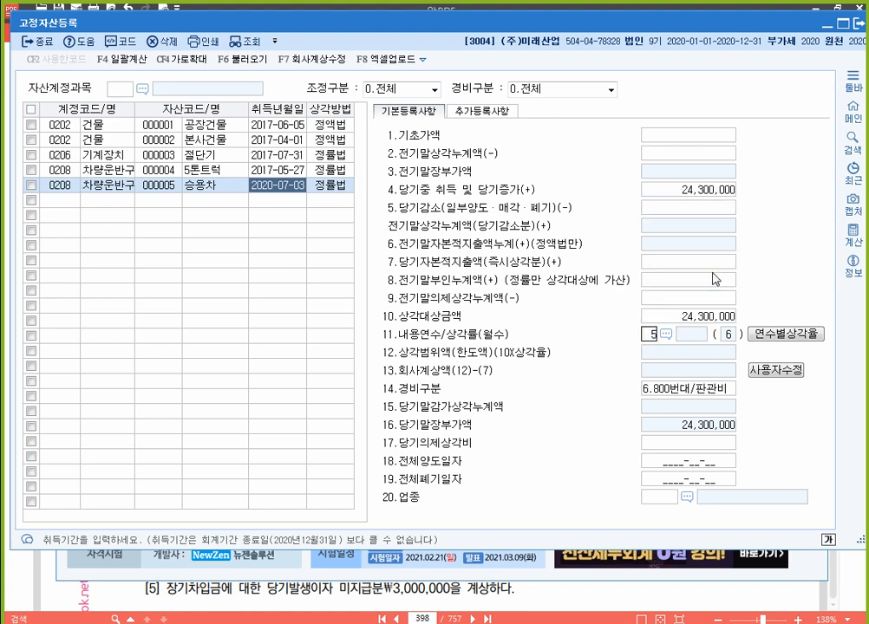
{"action": "type", "text": "5"}
{"action": "key", "text": "Return"}
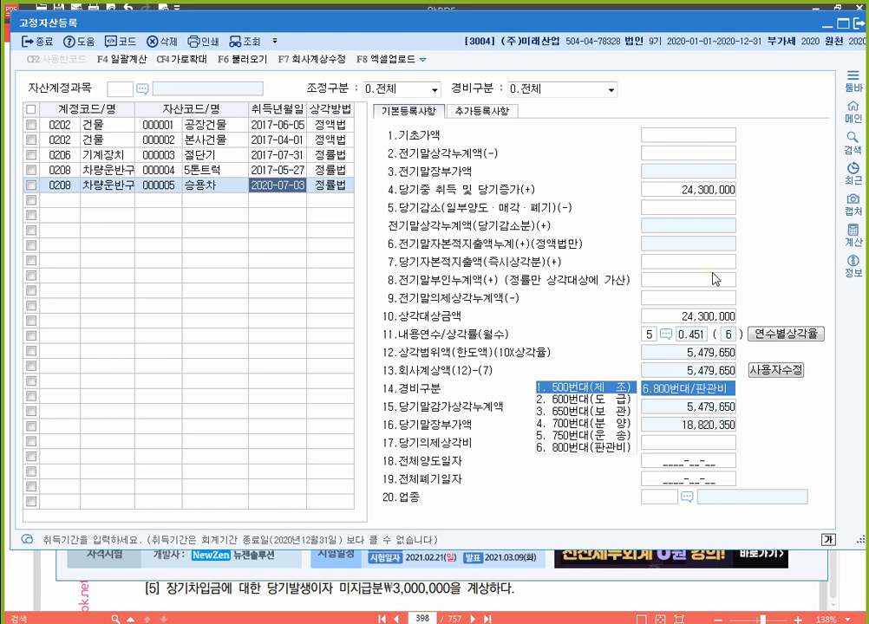
{"action": "key", "text": "Return"}
Set 승용차's 업종 to 13 제조업 and return to its row in the asset list.
{"action": "key", "text": "Return"}
{"action": "key", "text": "Return"}
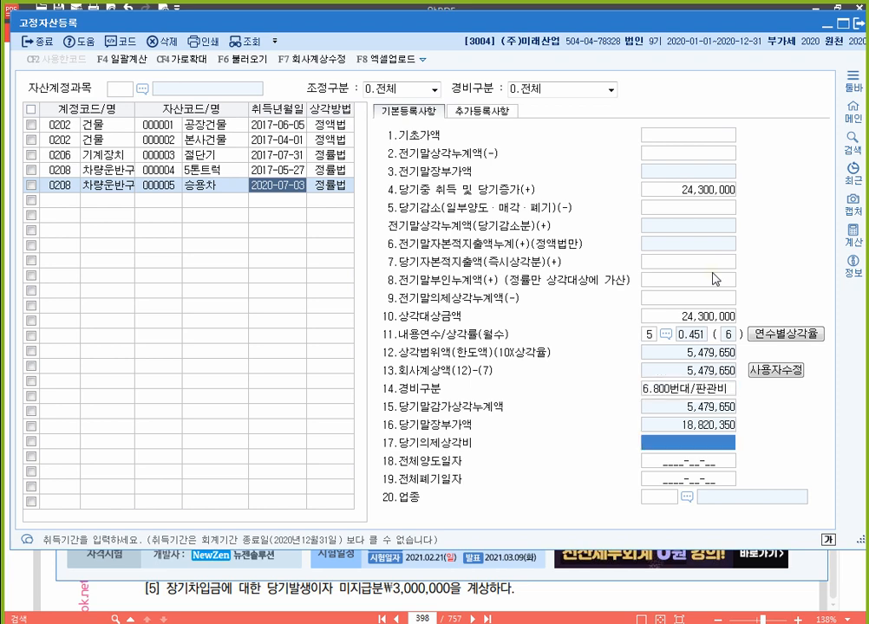
{"action": "key", "text": "Return"}
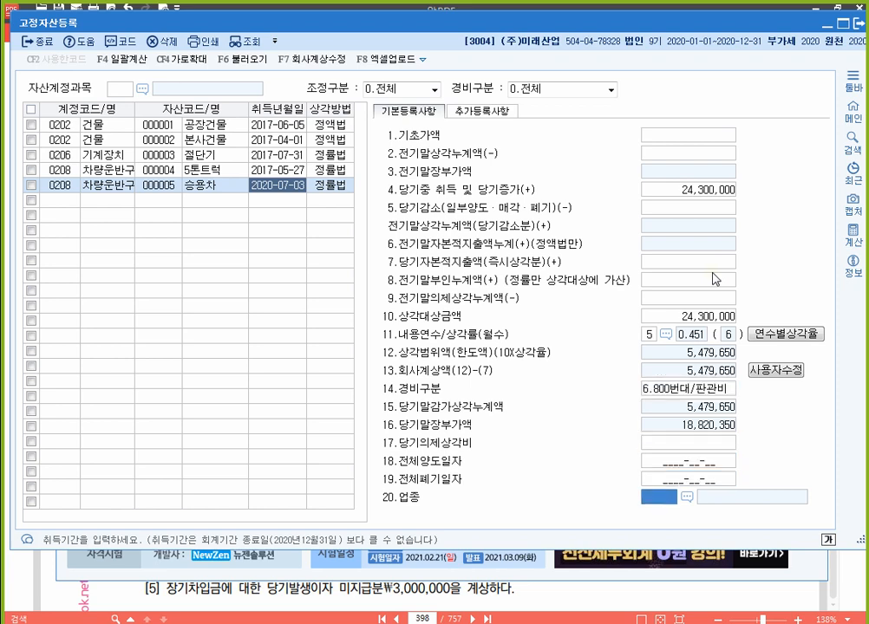
{"action": "type", "text": "13"}
{"action": "key", "text": "Return"}
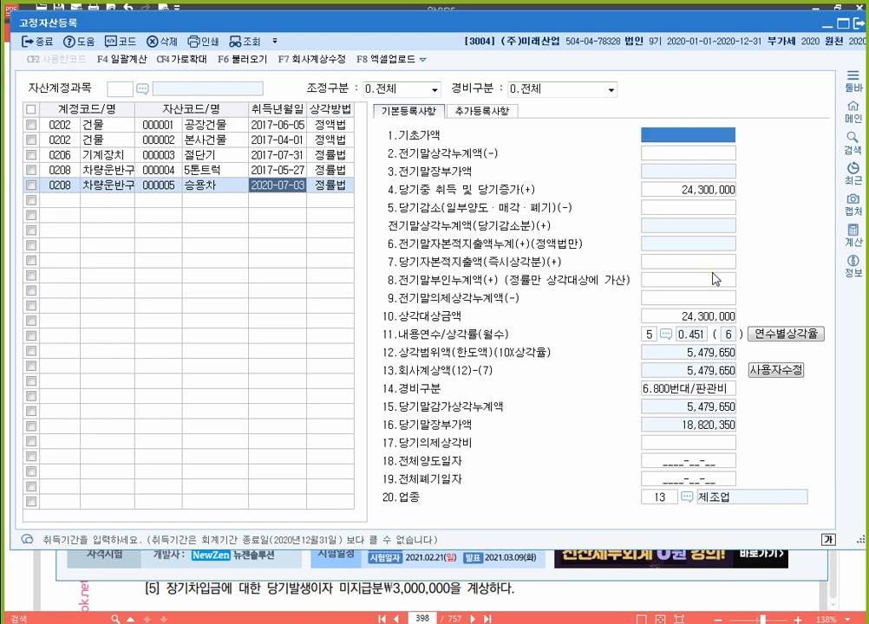
{"action": "key", "text": "Escape"}
{"action": "key", "text": "Up"}
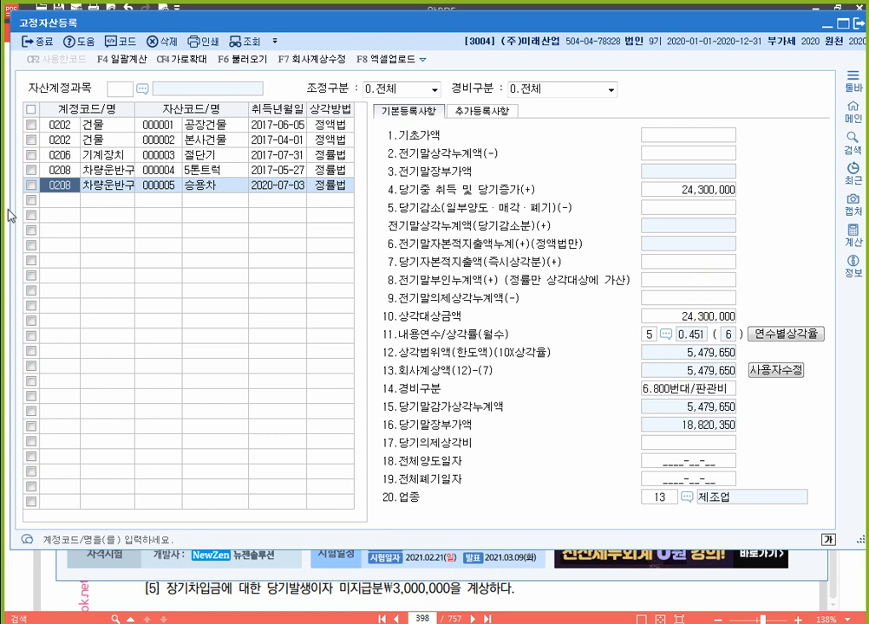
Review the registered details of 5톤트럭, 본사건물, 공장건물 and 절단기, including the 경비구분 options for 5톤트럭.
{"action": "left_click", "coordinate": [89, 169]}
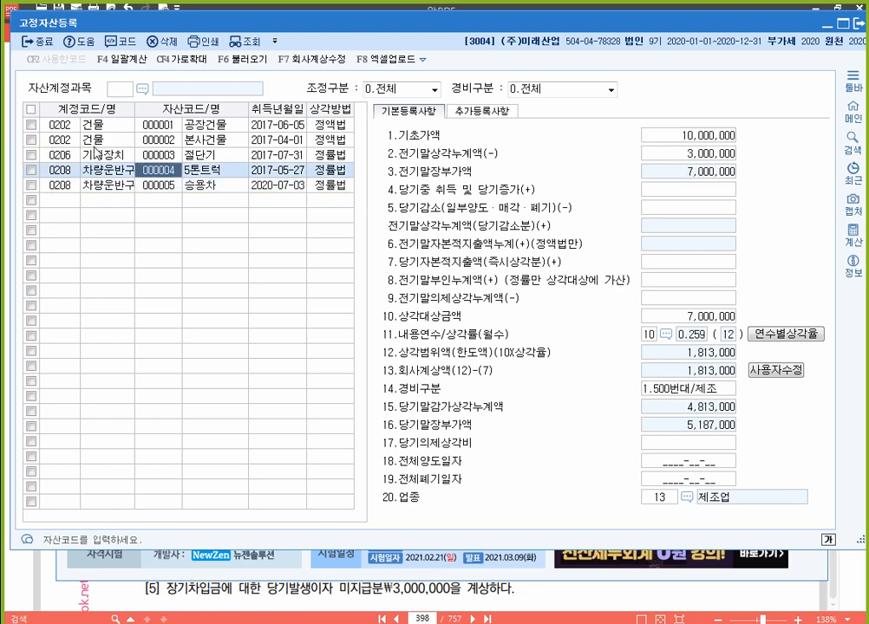
{"action": "left_click", "coordinate": [95, 142]}
{"action": "left_click", "coordinate": [104, 127]}
{"action": "left_click", "coordinate": [116, 156]}
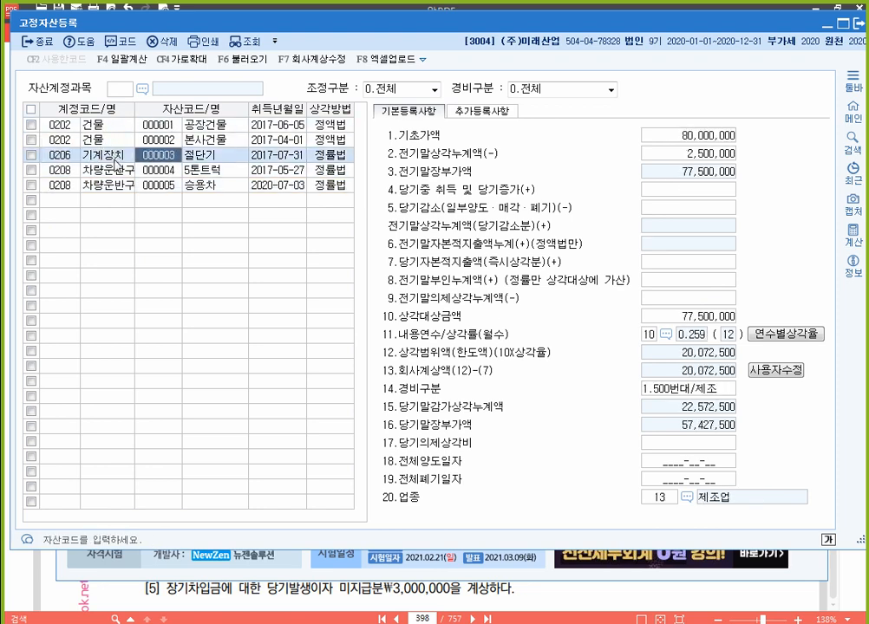
{"action": "left_click", "coordinate": [118, 170]}
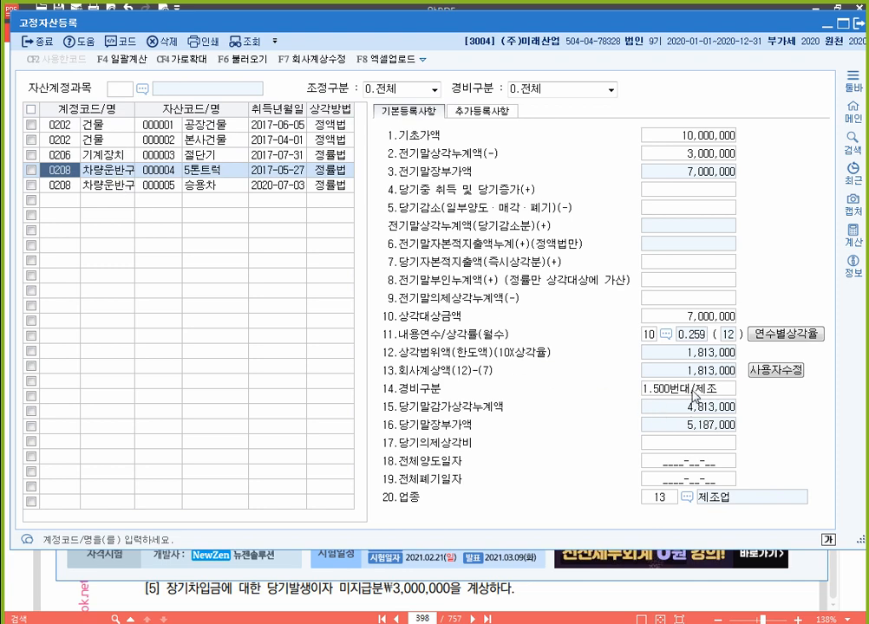
{"action": "left_click", "coordinate": [652, 387]}
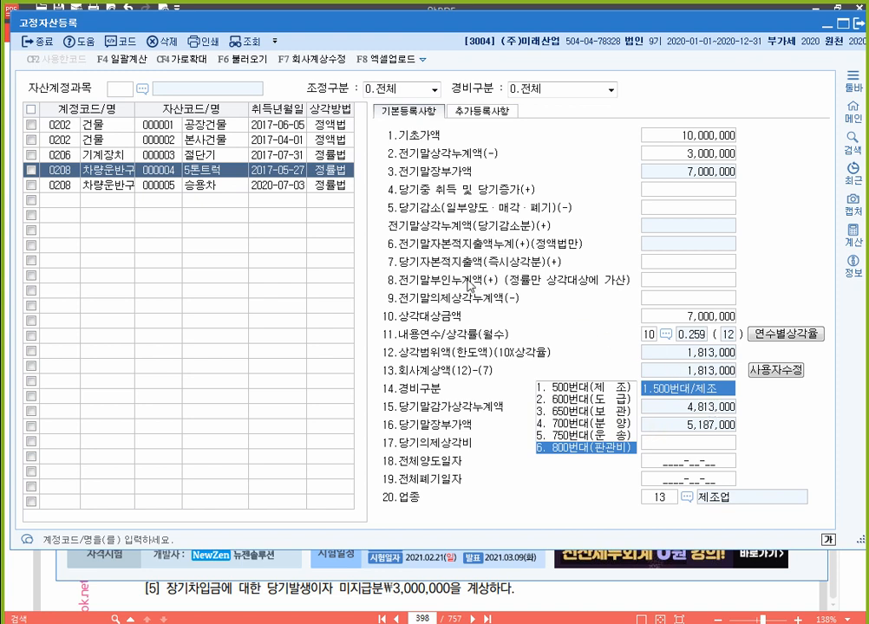
{"action": "left_click", "coordinate": [152, 143]}
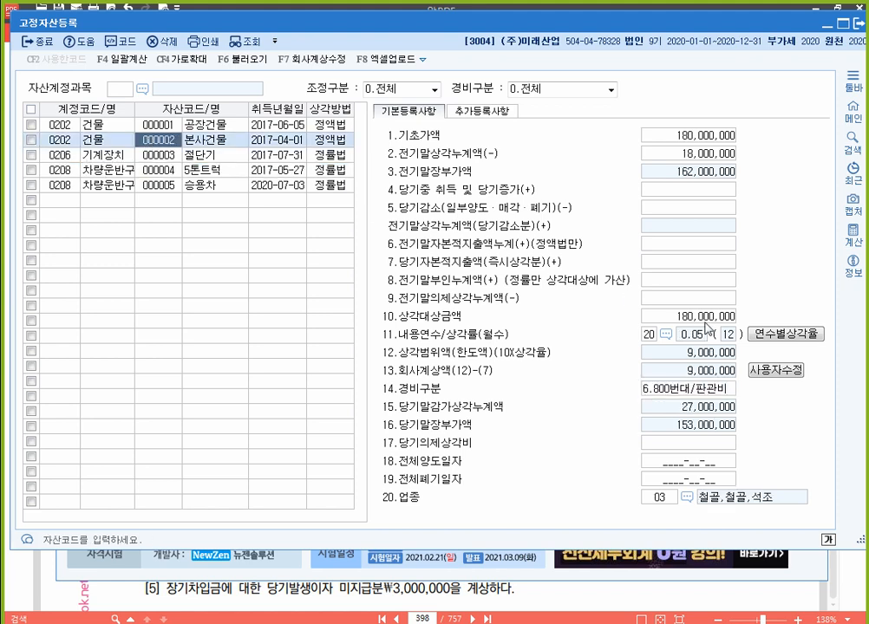